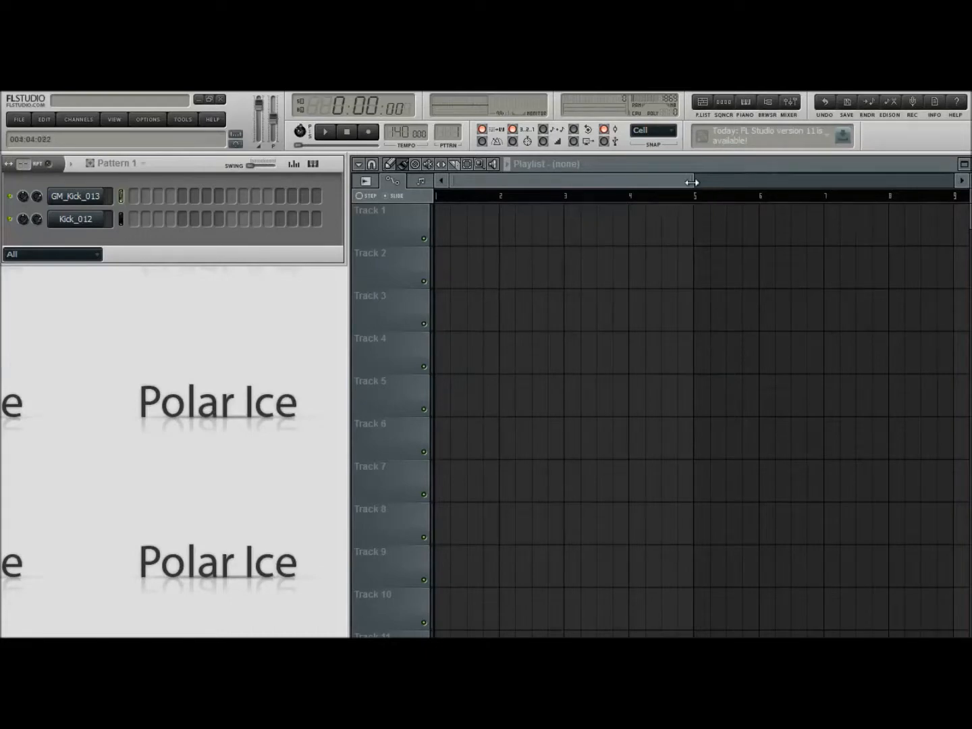
Set the project tempo to 128 BPM
drag(692, 180, 929, 182)
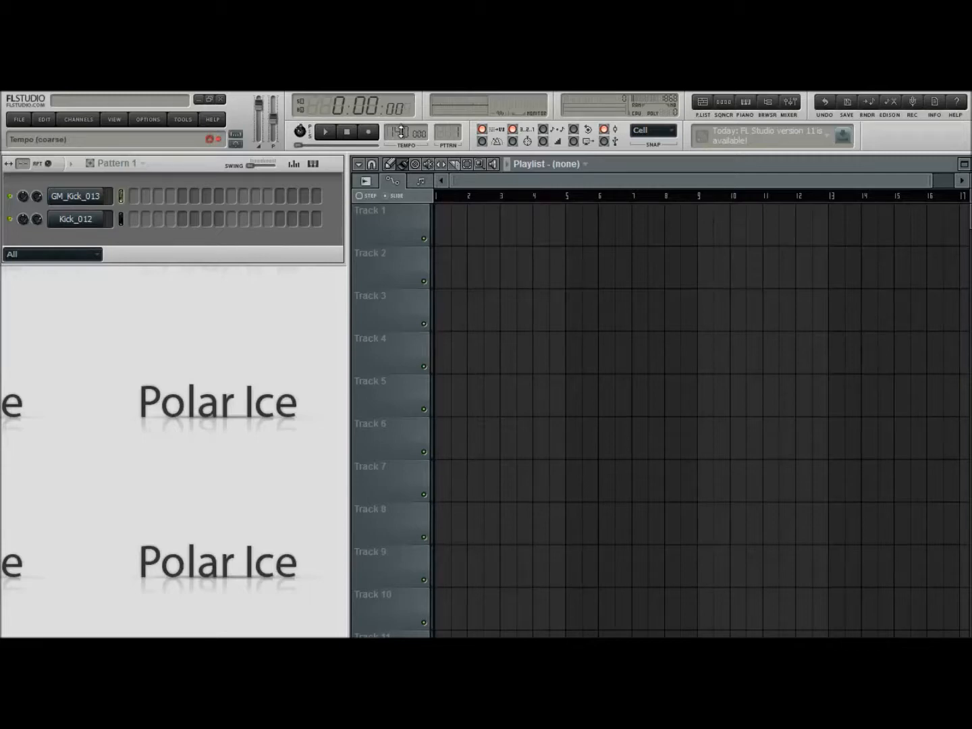
drag(400, 131, 400, 137)
Audition the GM_Kick_013 and Kick_012 samples from their channel settings
click(91, 198)
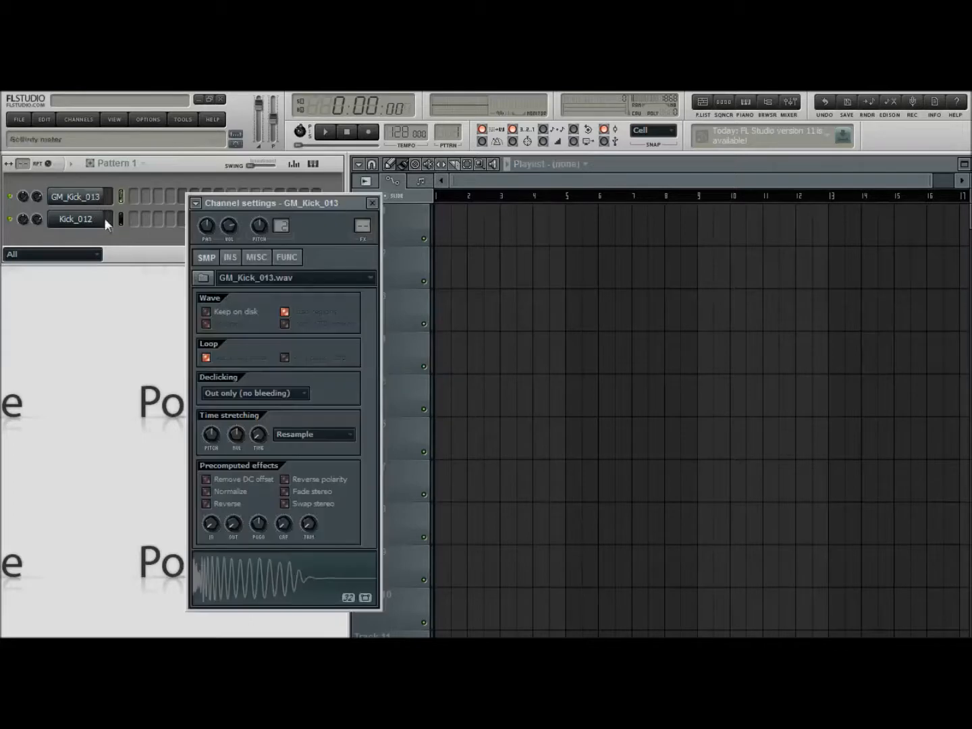
drag(343, 204, 531, 202)
click(461, 579)
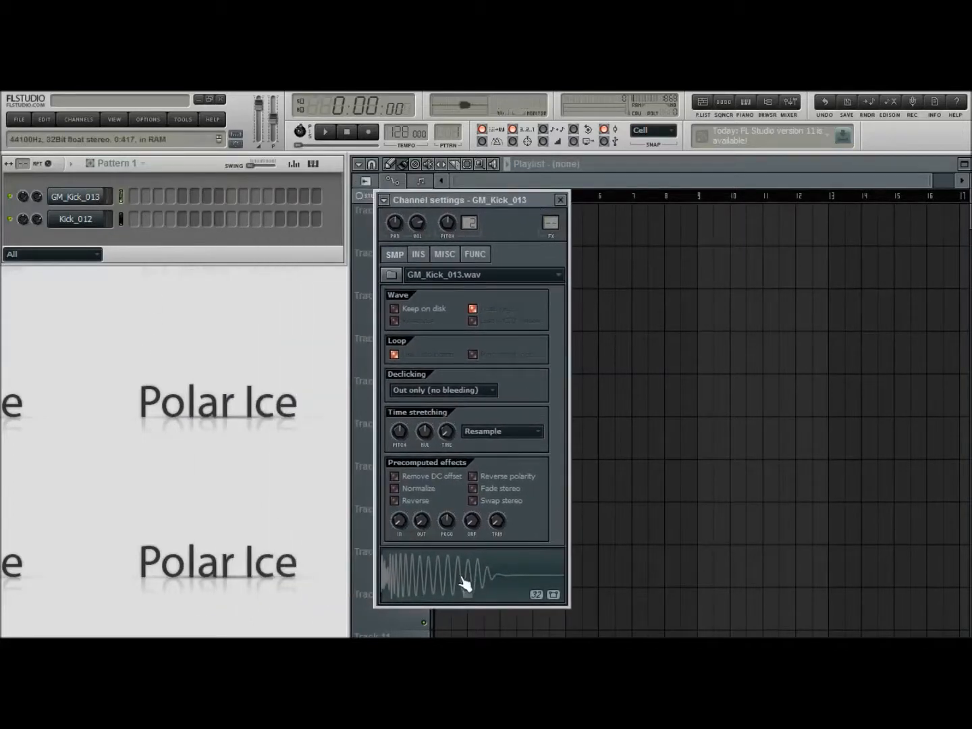
click(560, 201)
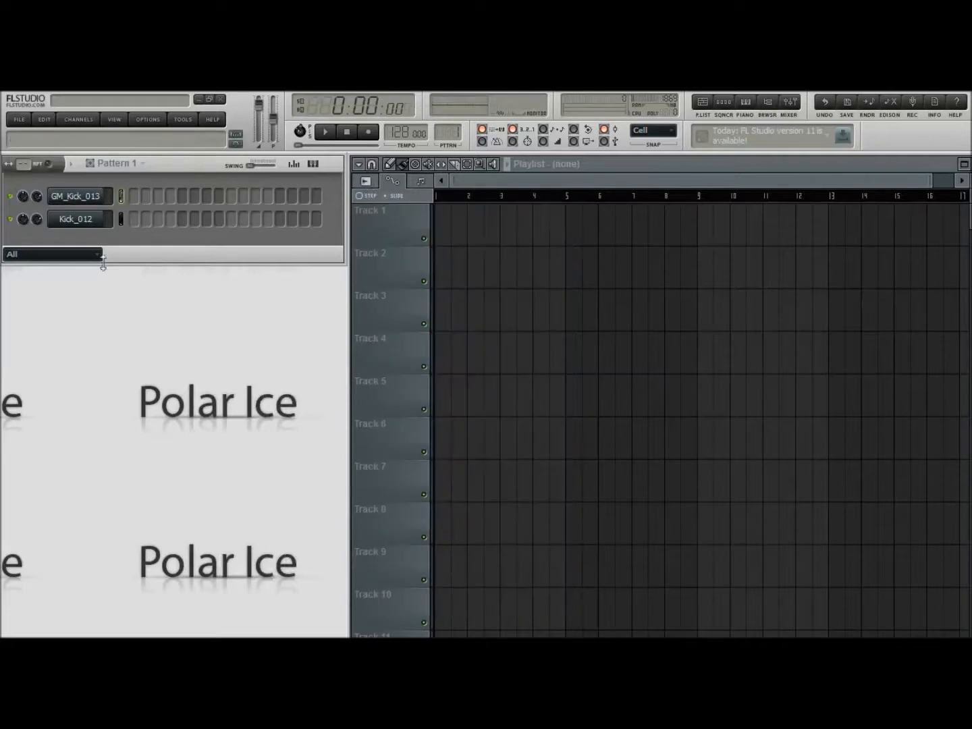
click(71, 228)
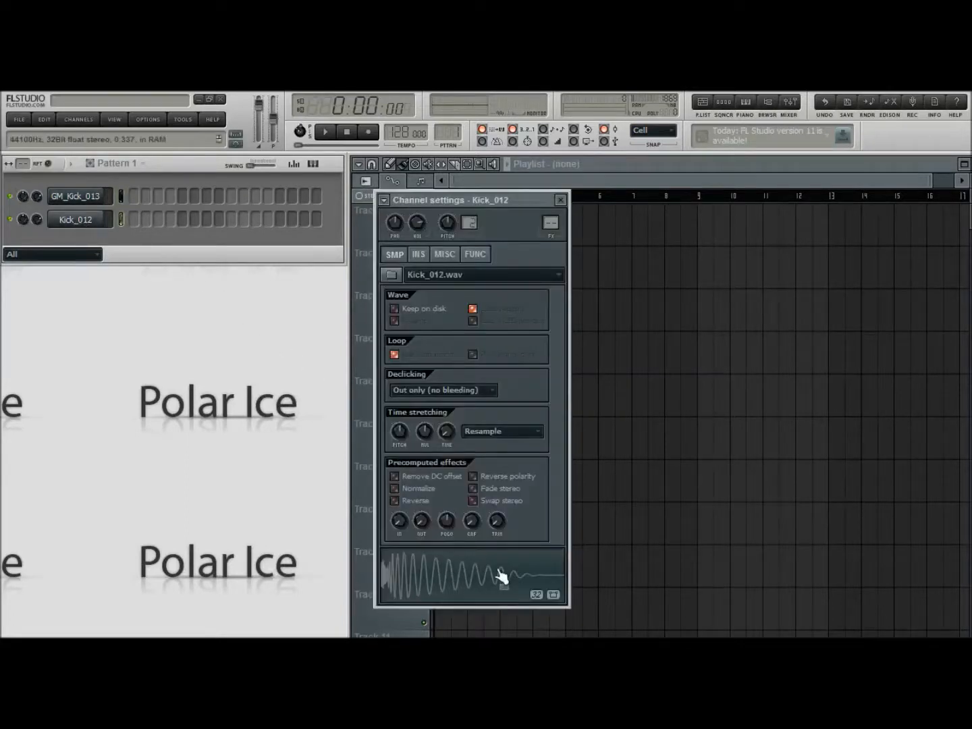
click(560, 201)
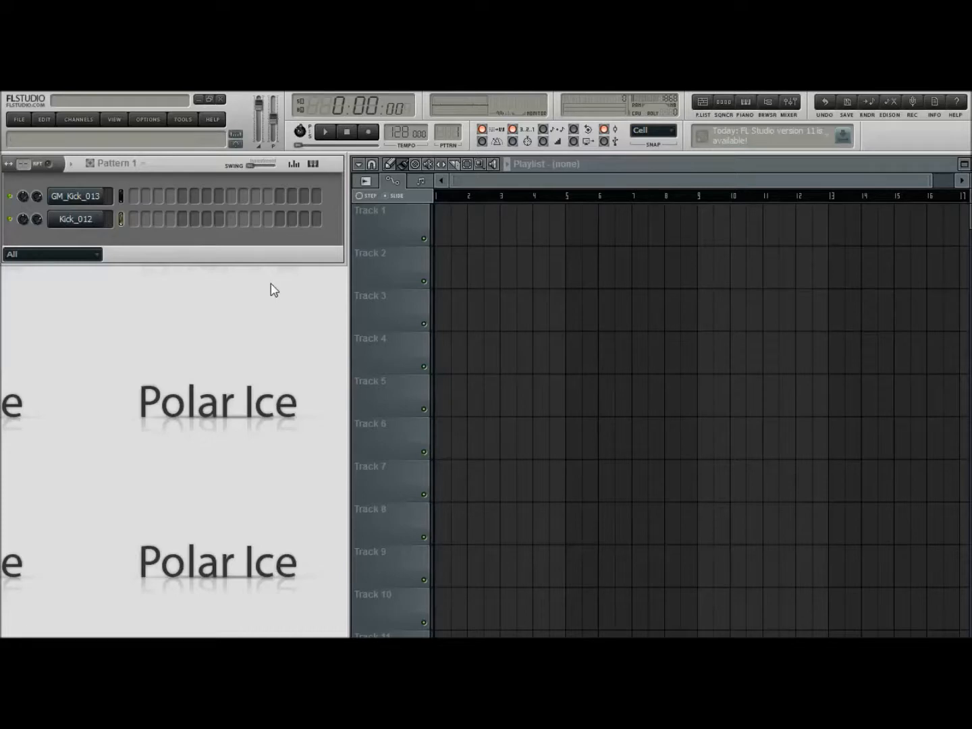
Route the GM_Kick_013 and Kick_012 channels to their own mixer tracks
click(789, 102)
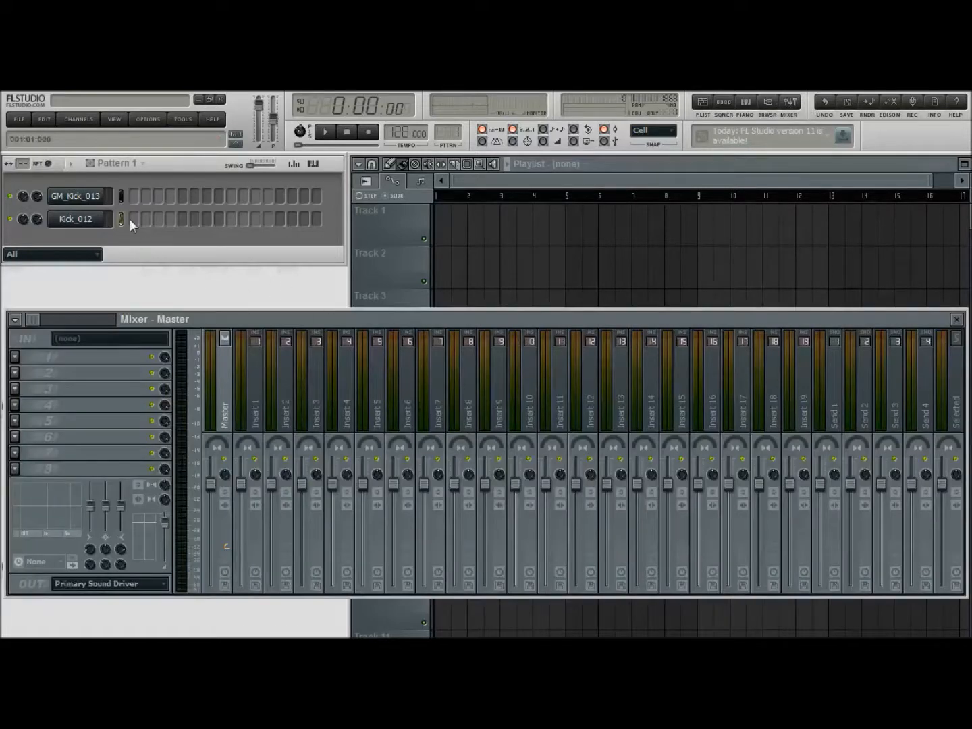
click(80, 196)
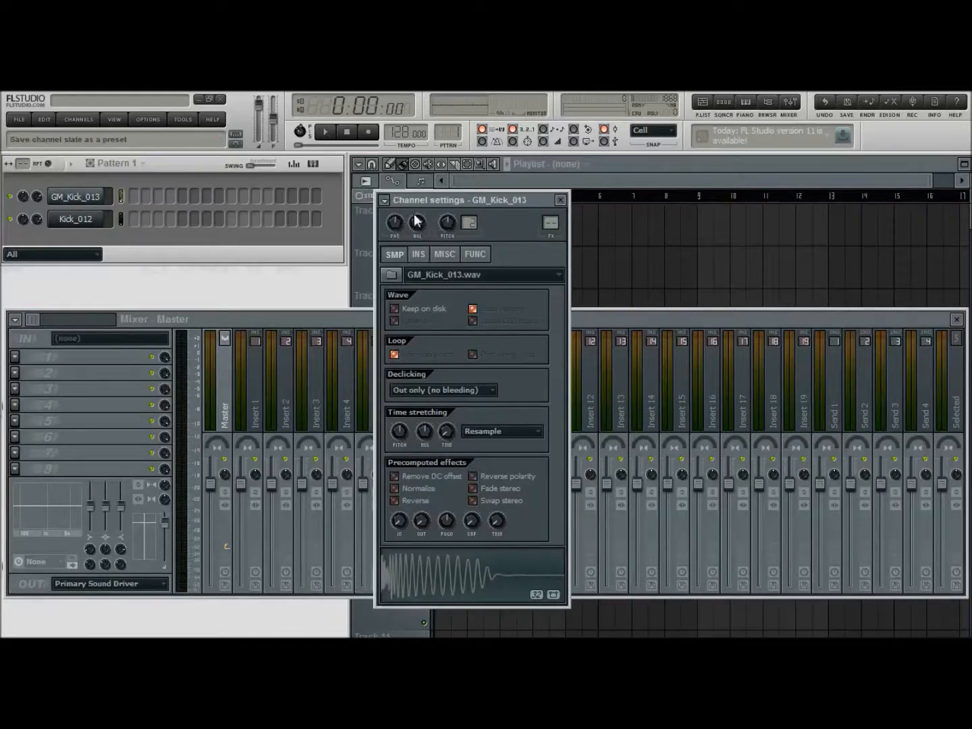
key(ctrl+l)
click(560, 200)
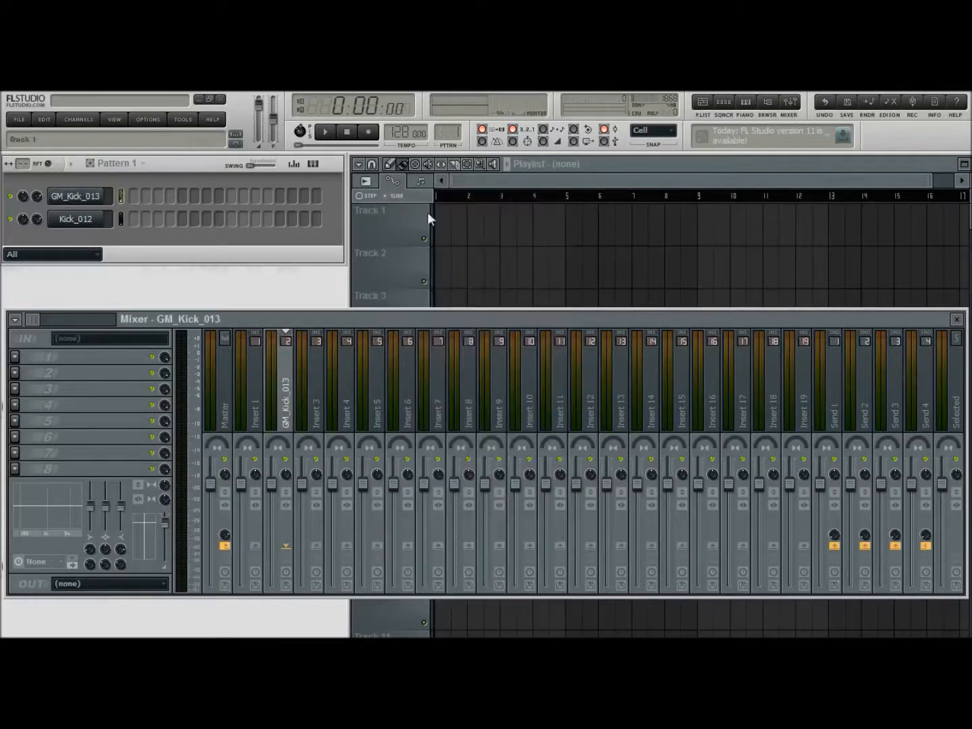
click(76, 224)
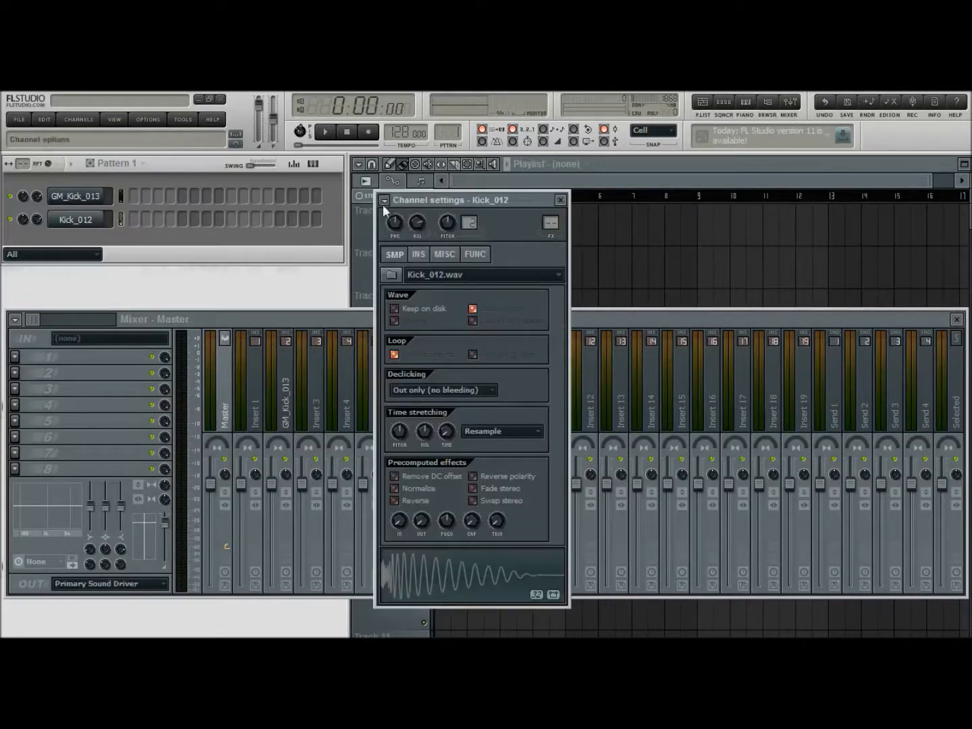
key(ctrl+l)
click(560, 200)
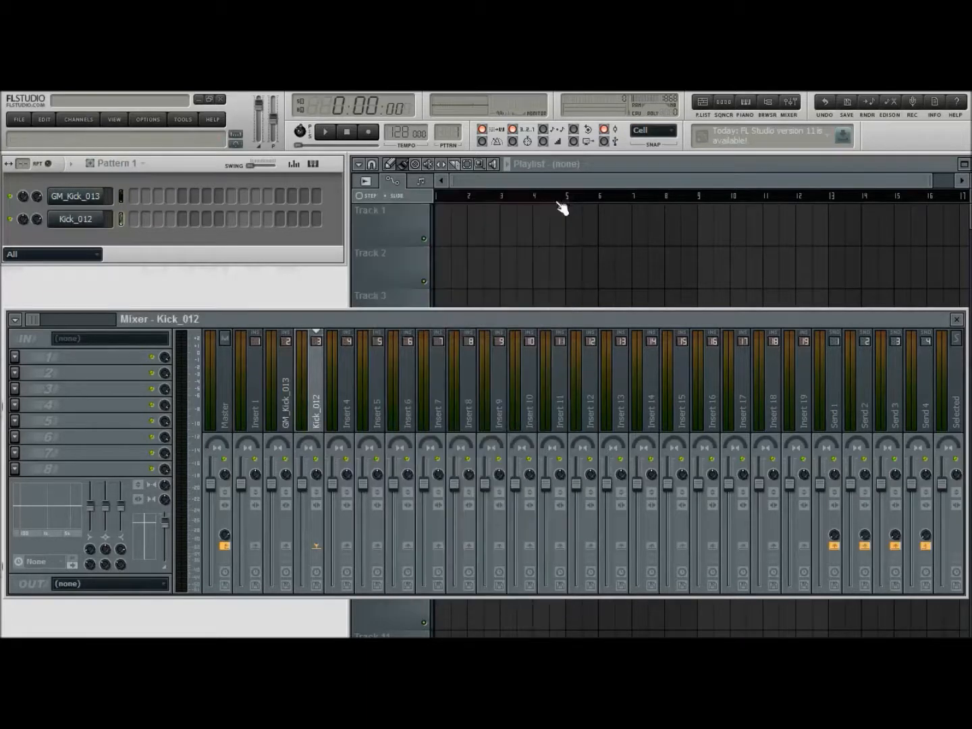
Move the empty Insert 1 mixer track behind both kicks so GM_Kick_013 and Kick_012 occupy tracks 1 and 2
click(256, 421)
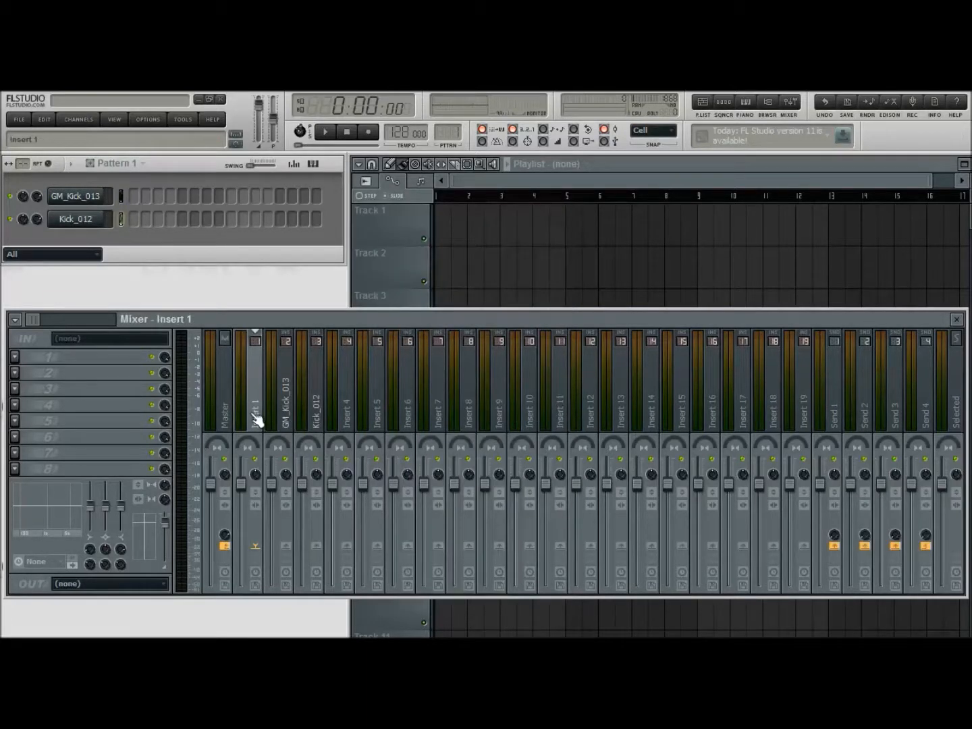
key(alt+Right)
key(alt+Right)
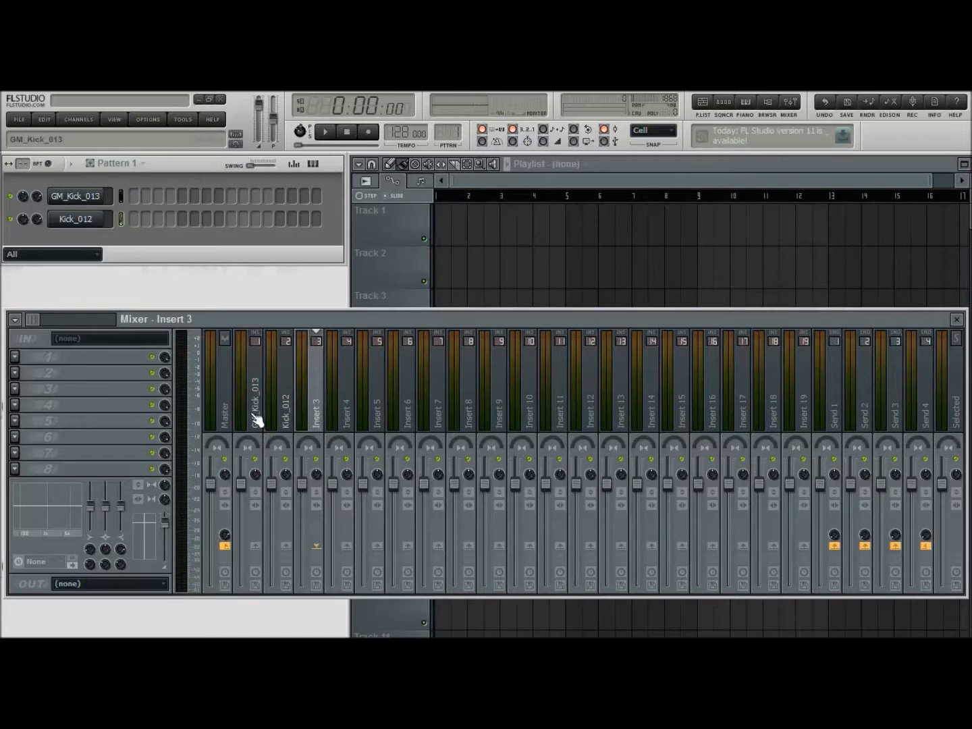
Load Fruity Parametric EQ 2 into the first effect slot of the GM_Kick_013 mixer track
click(256, 420)
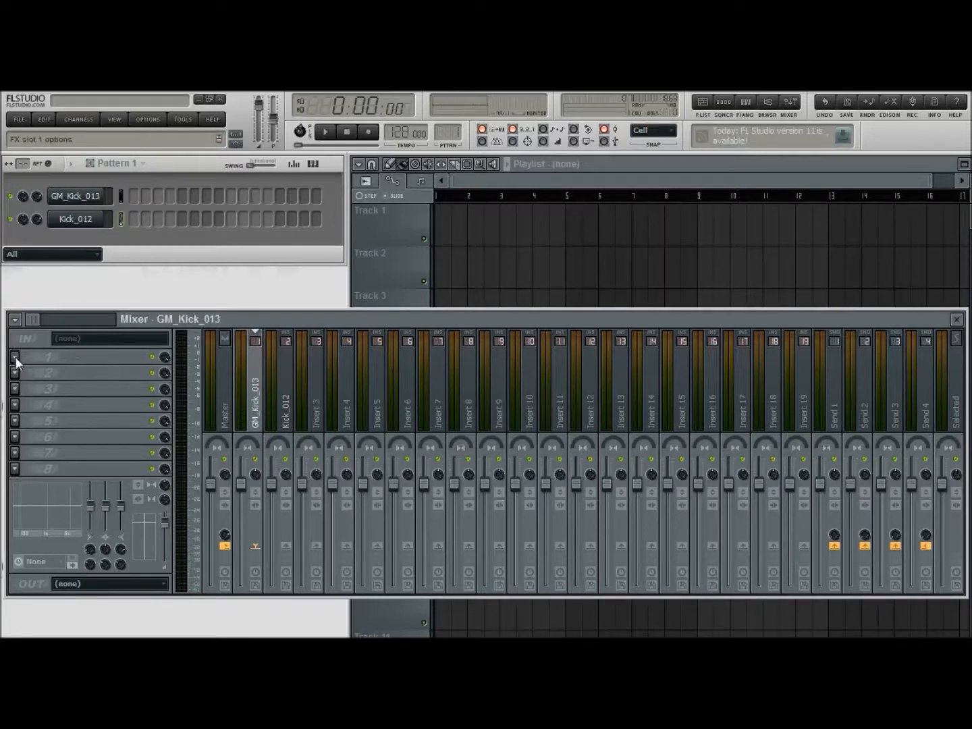
click(344, 173)
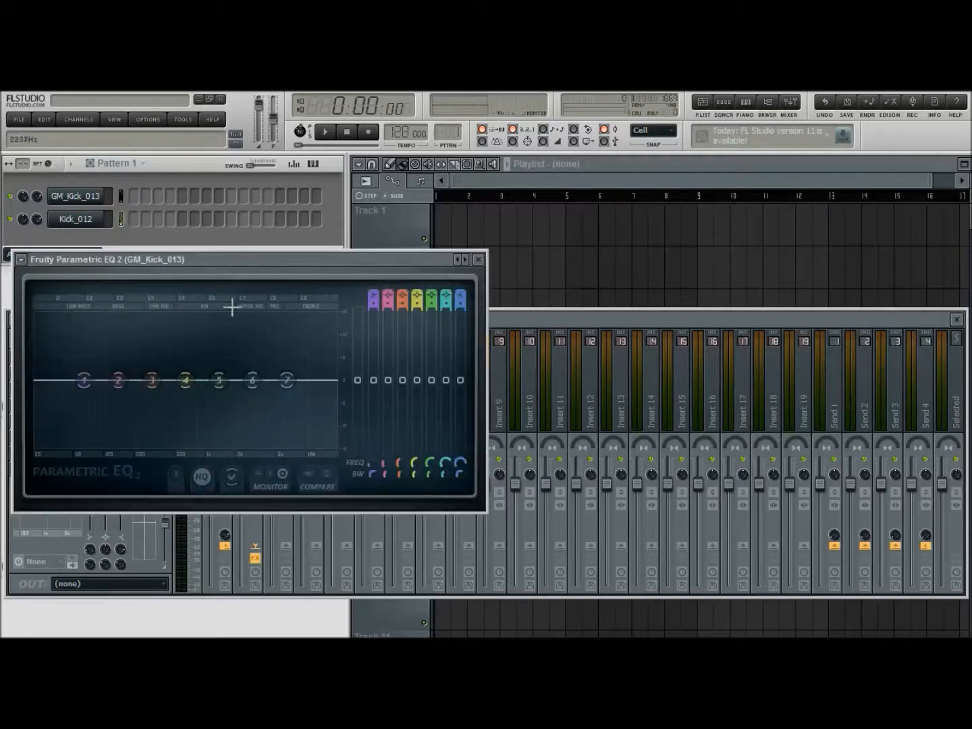
drag(225, 268, 580, 201)
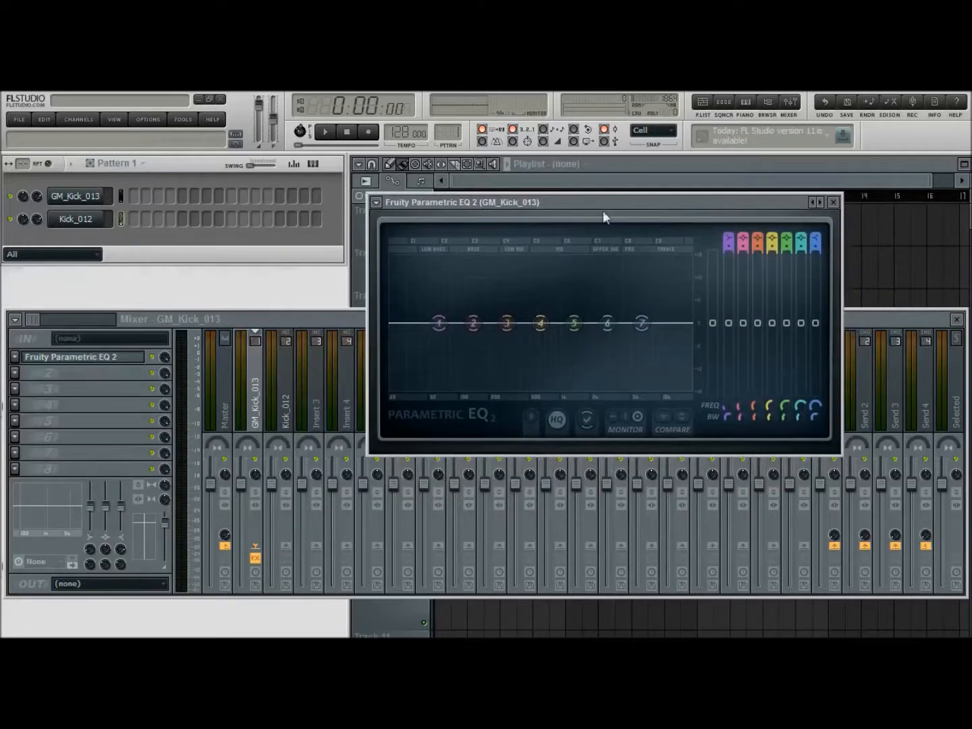
Fill every fourth step of the GM_Kick_013 channel and start playing the pattern
click(87, 198)
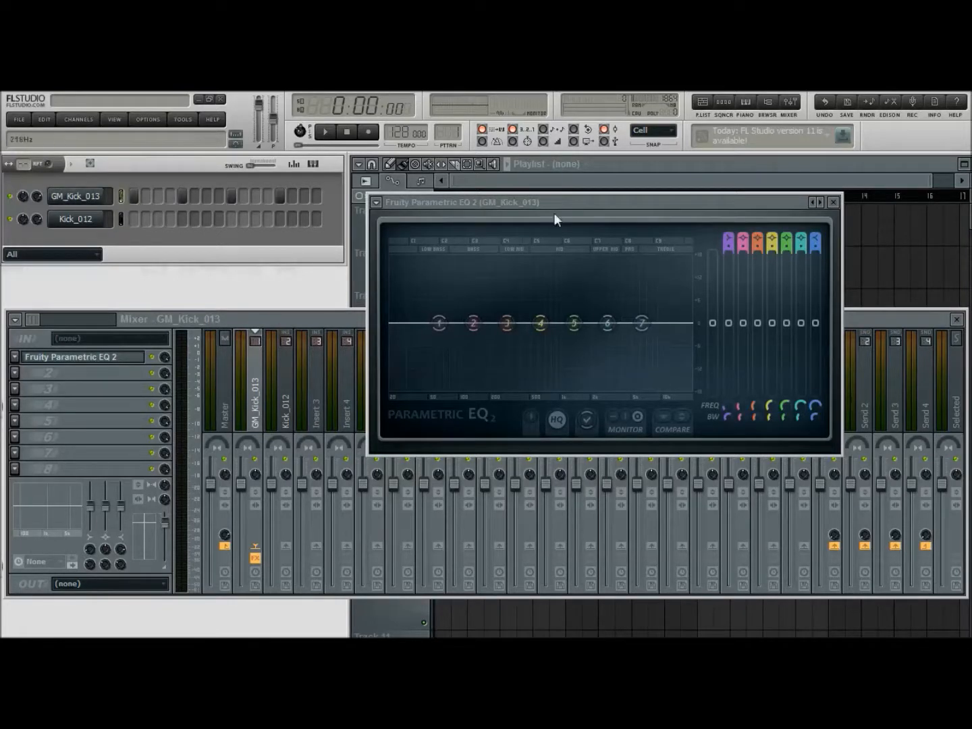
drag(711, 200, 752, 199)
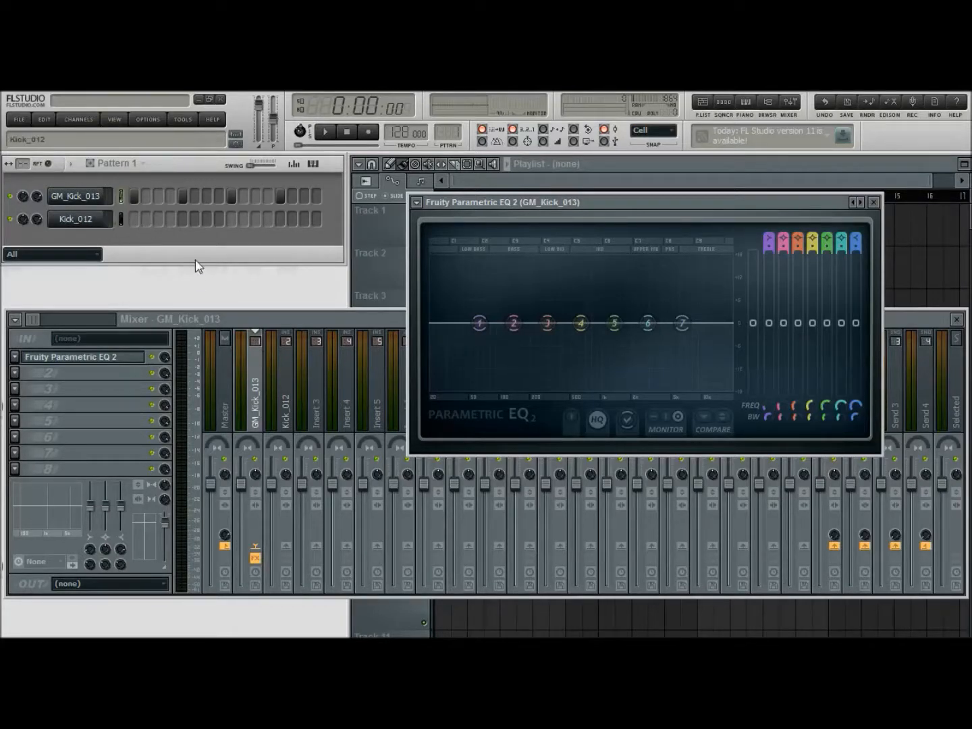
key(space)
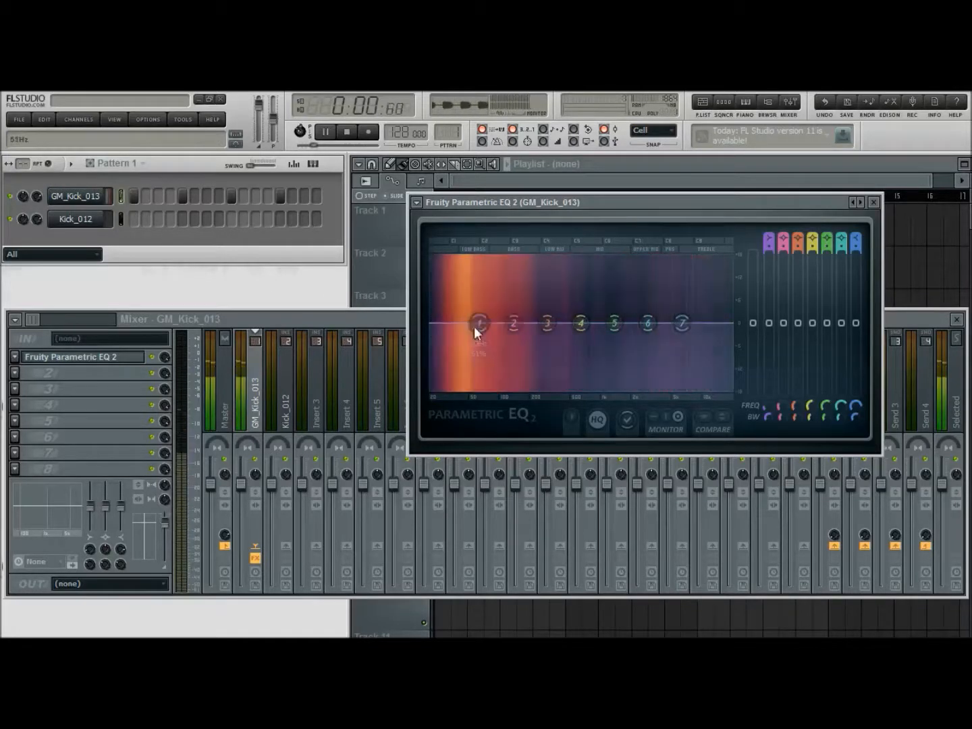
Turn EQ band 1 of GM_Kick_013 into a steep high-pass filter, adjusting its bandwidth and cutoff to remove the low bass
mouse_move(480, 323)
mouse_down()
mouse_move(454, 353)
mouse_move(481, 322)
mouse_up()
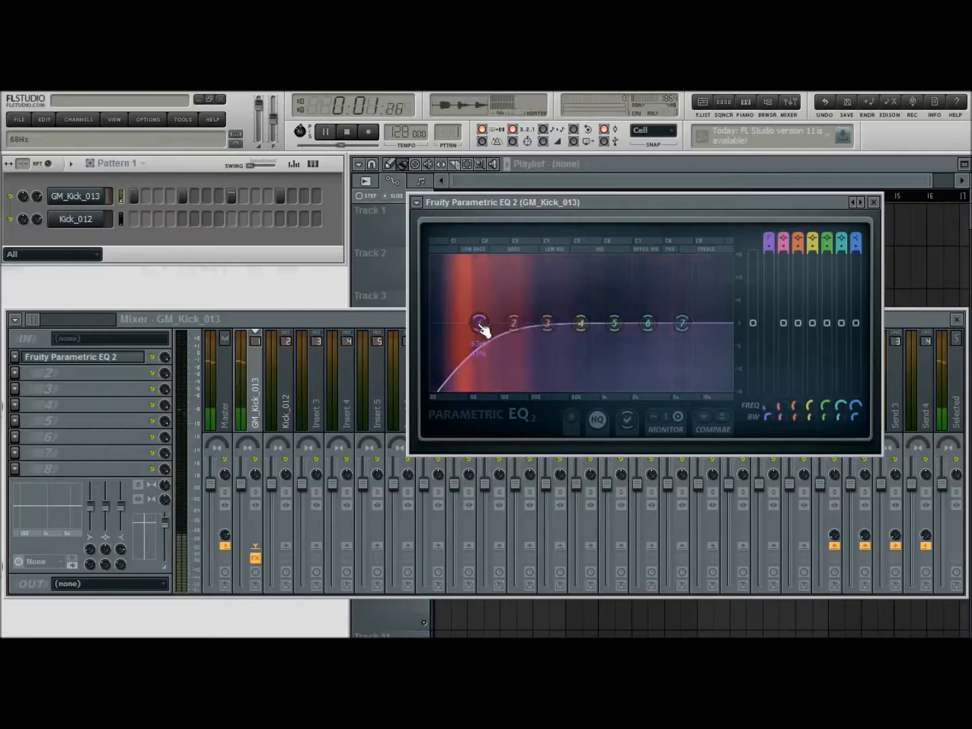
click(546, 386)
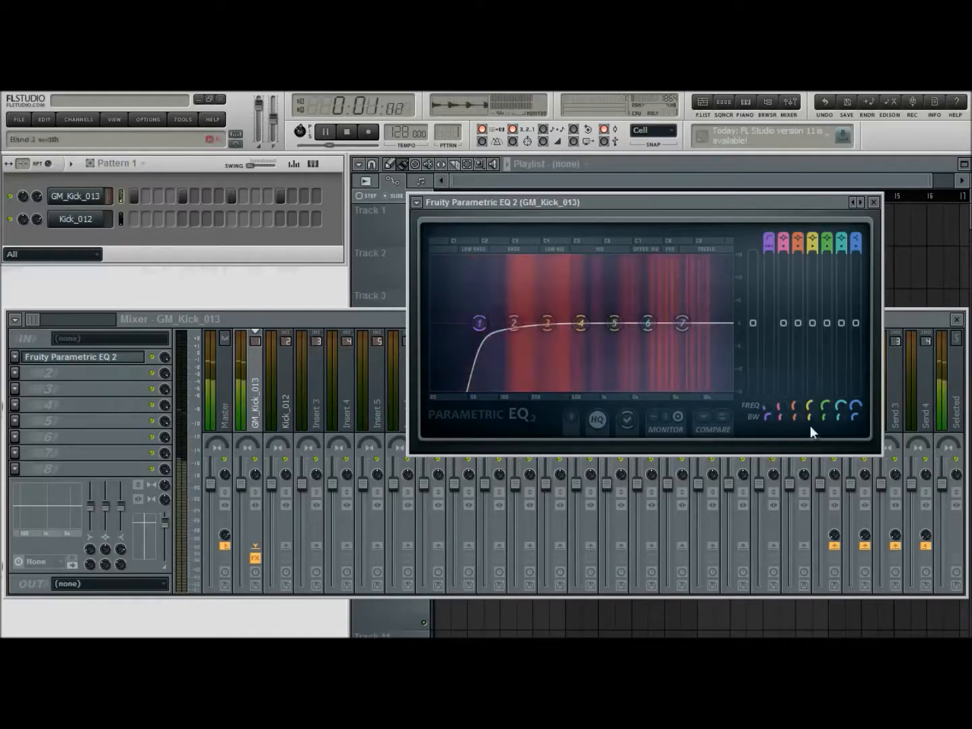
drag(768, 416, 764, 412)
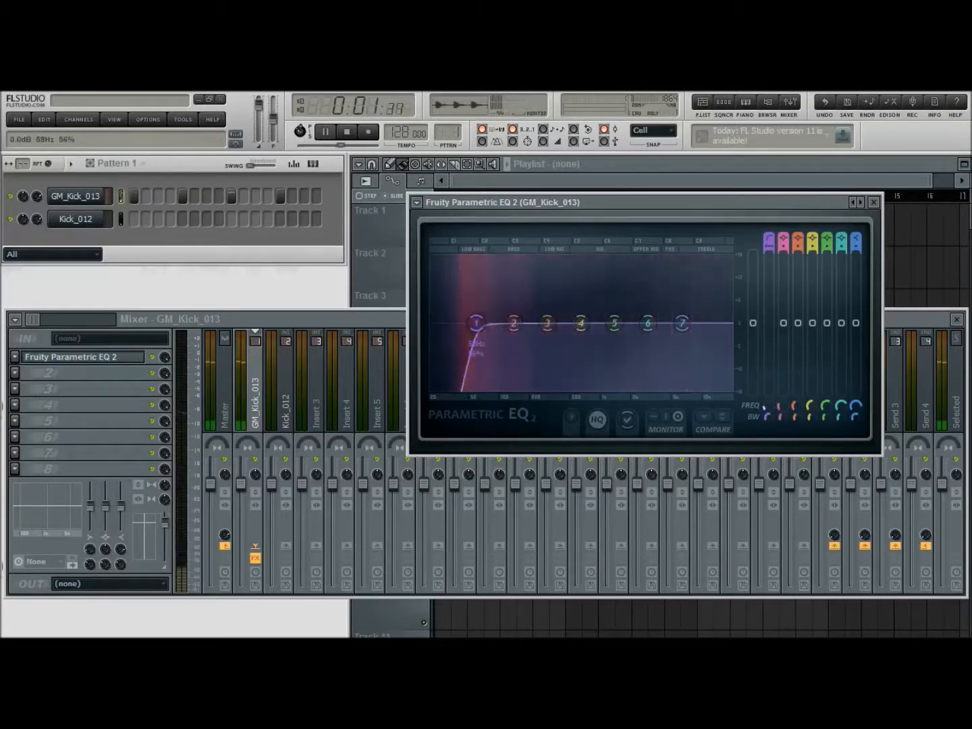
mouse_move(764, 407)
mouse_down()
mouse_move(764, 397)
mouse_move(764, 410)
mouse_up()
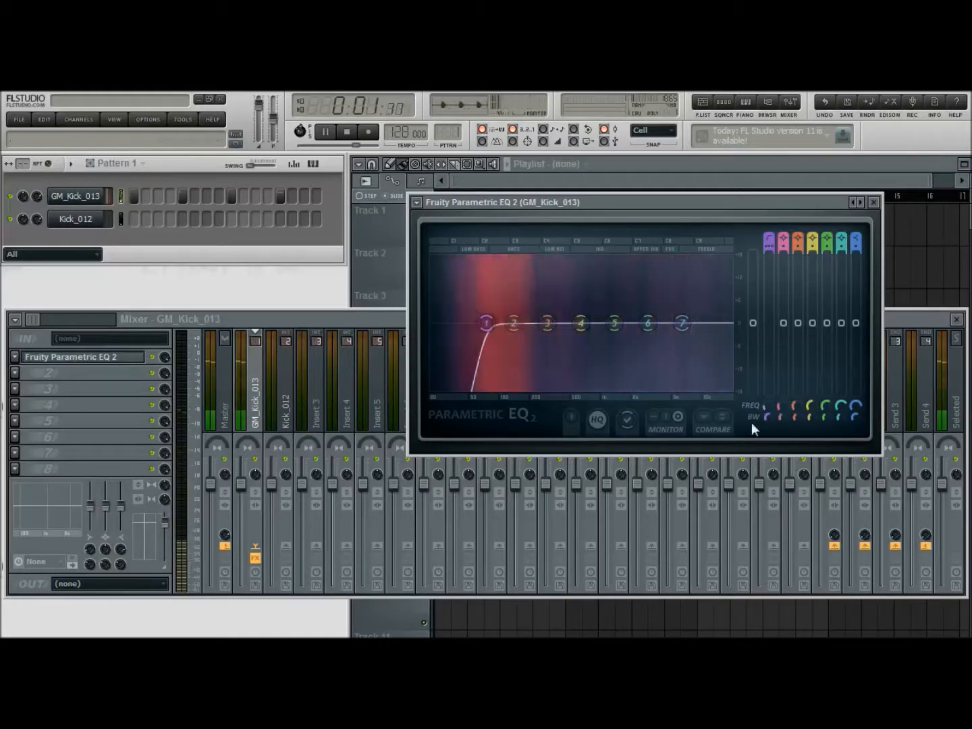
Slightly boost the highs of GM_Kick_013 with EQ band 7 at about 1270 Hz and close the equalizer
drag(682, 335, 598, 313)
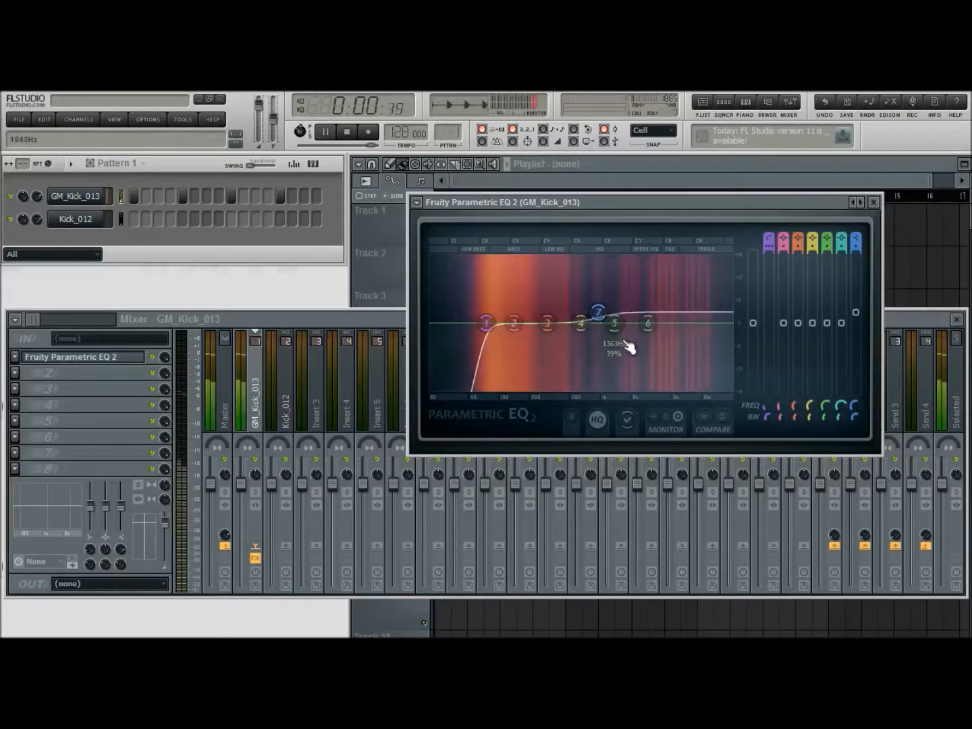
drag(593, 317, 608, 313)
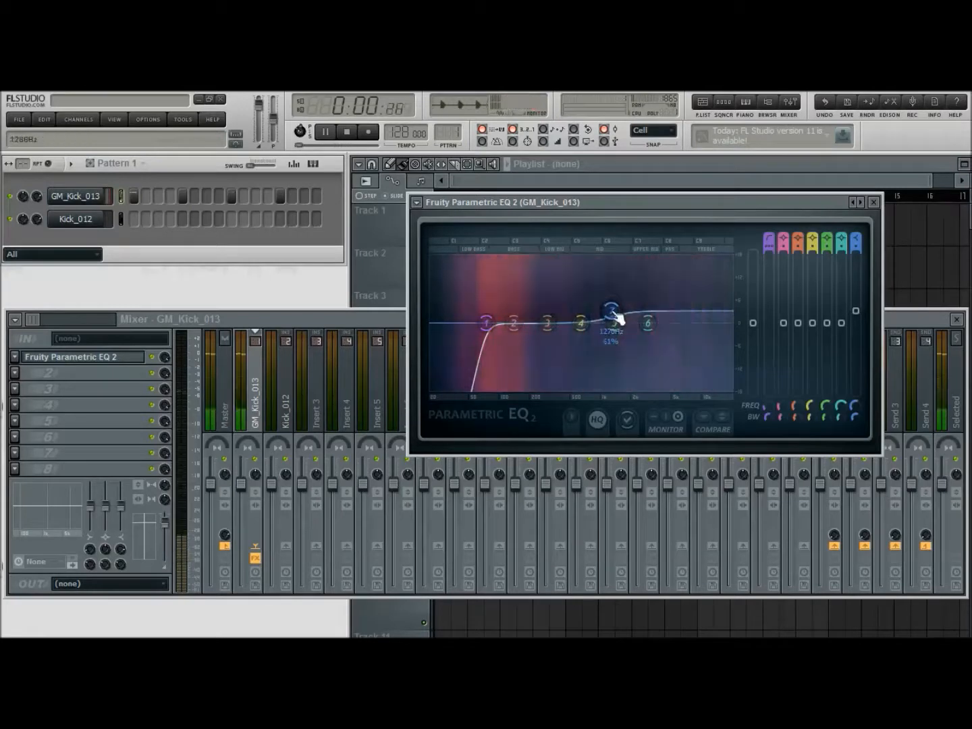
click(875, 206)
Stop playback, clear the GM_Kick_013 steps and fill every fourth step of Kick_012 instead
click(346, 131)
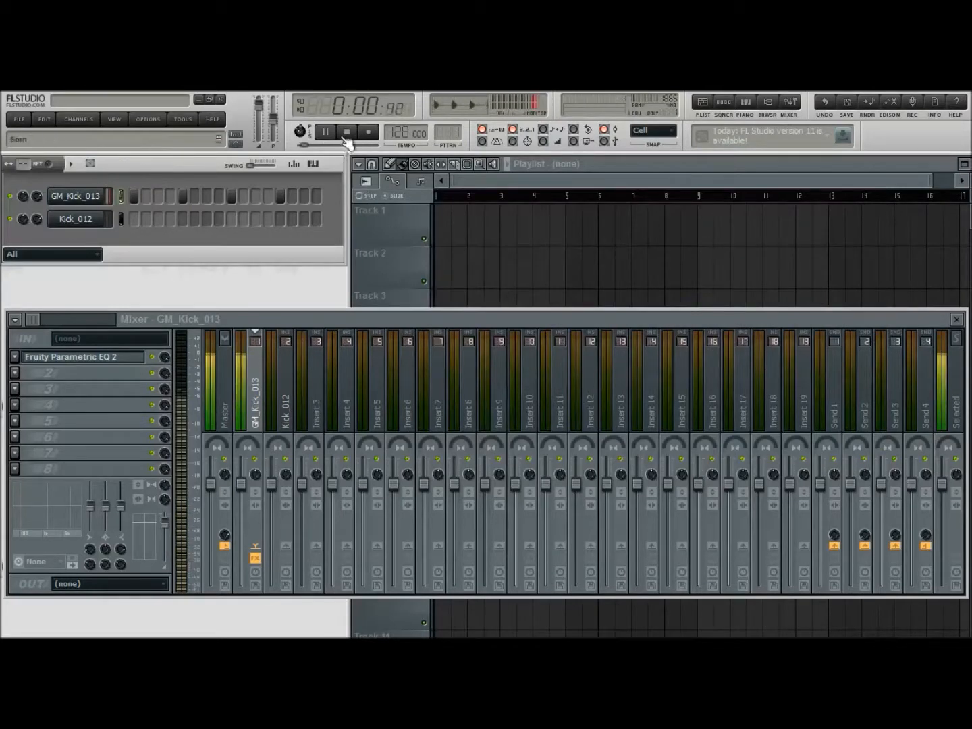
drag(132, 192, 289, 191)
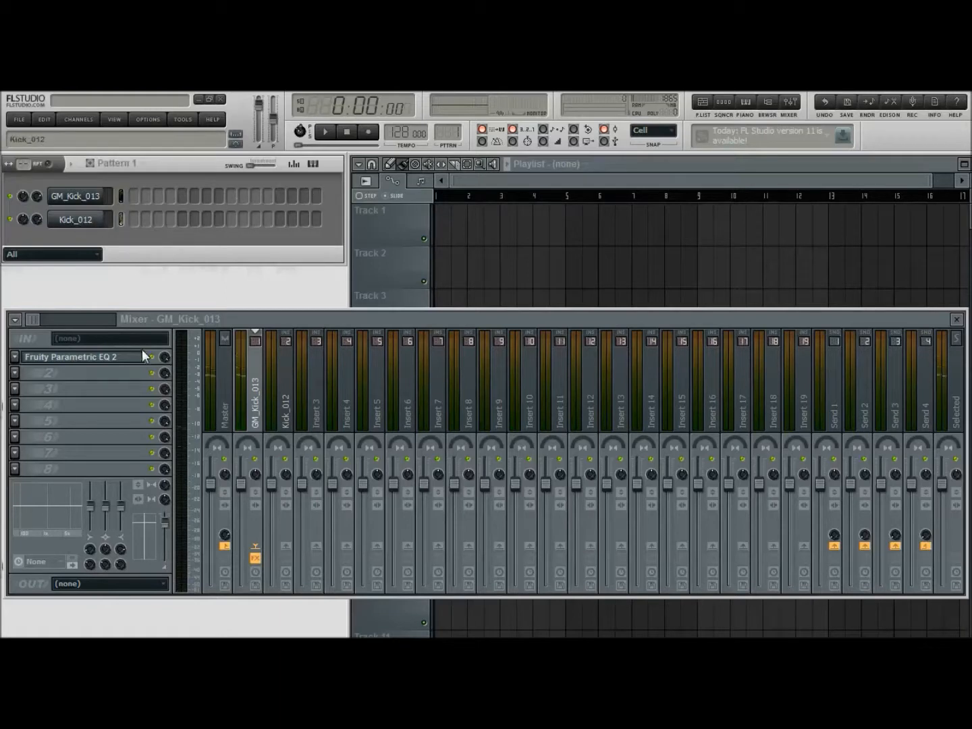
Load Fruity Parametric EQ 2 into the first effect slot of the Kick_012 mixer track and play the pattern
click(285, 409)
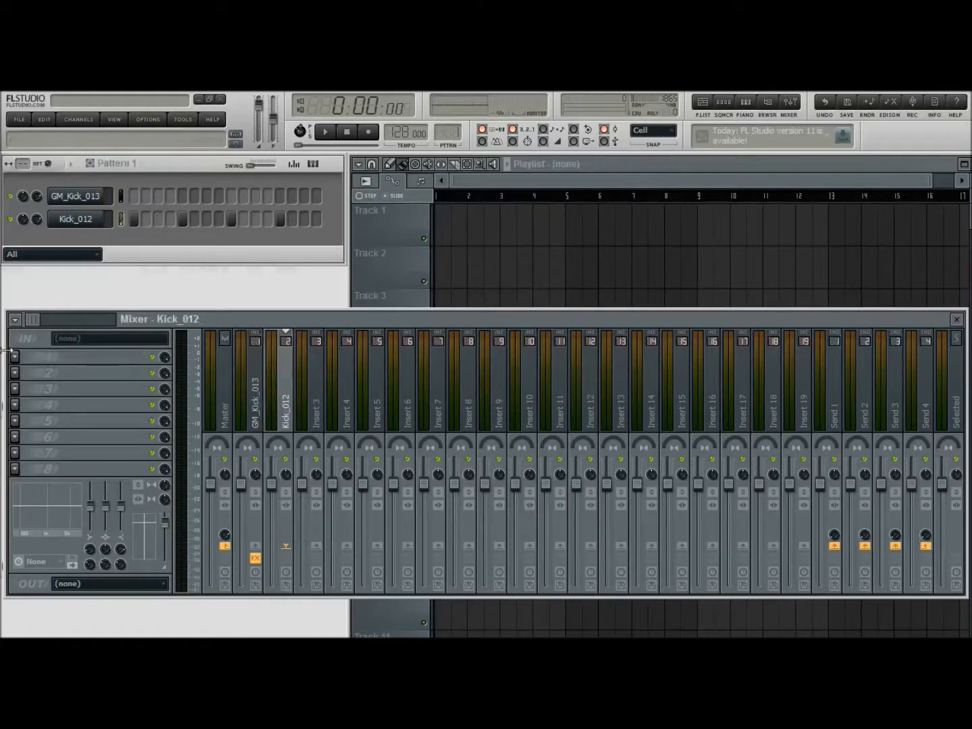
click(314, 177)
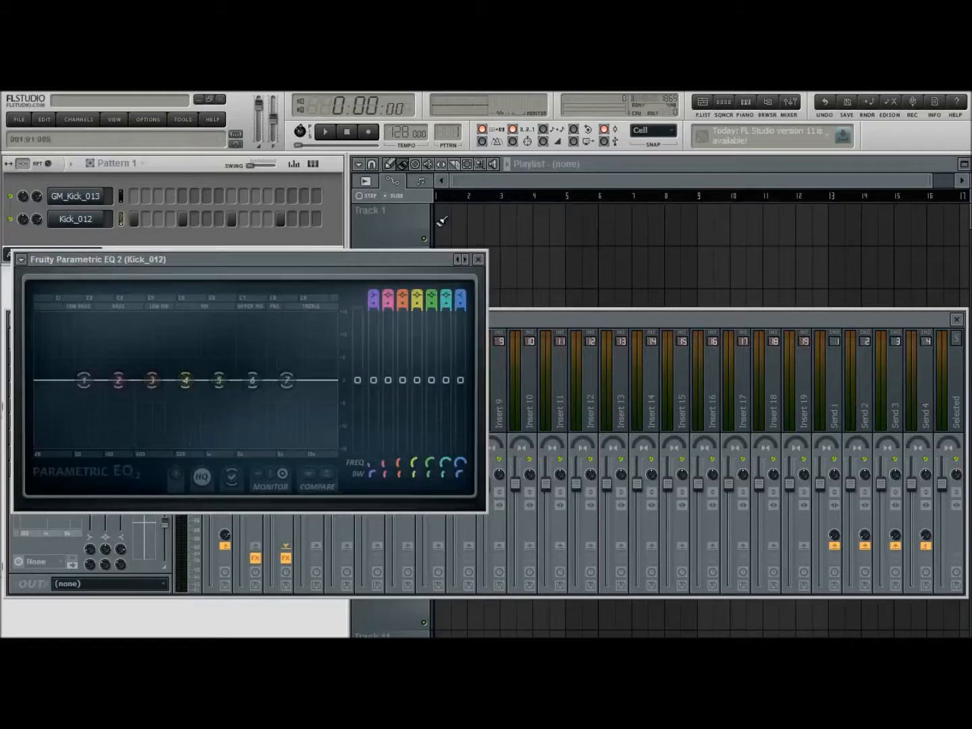
click(329, 134)
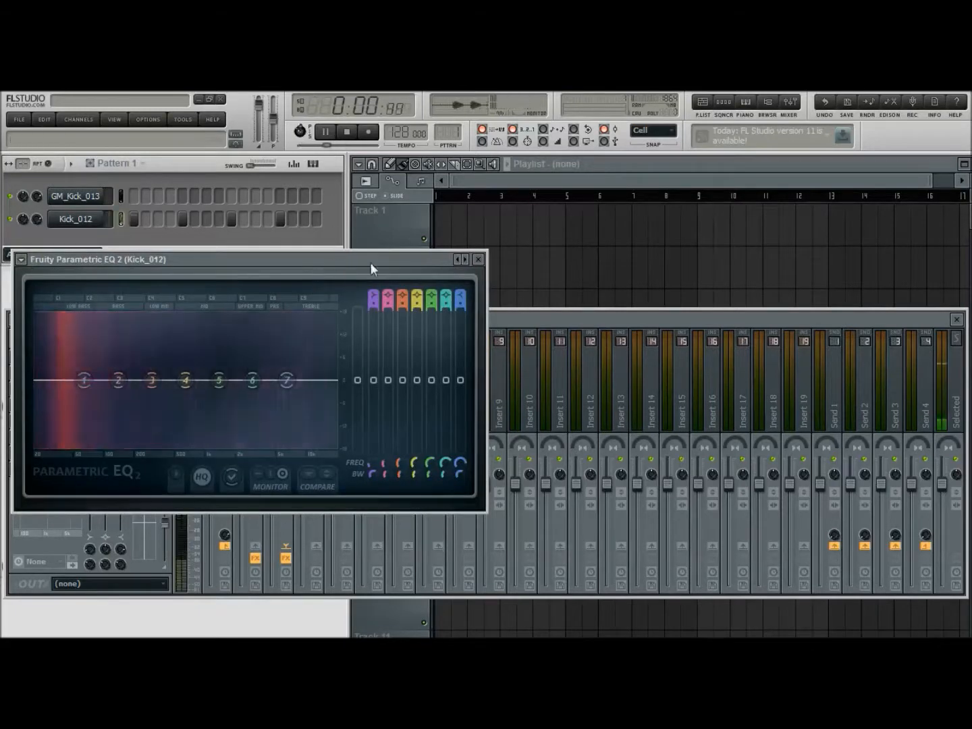
drag(379, 260, 696, 241)
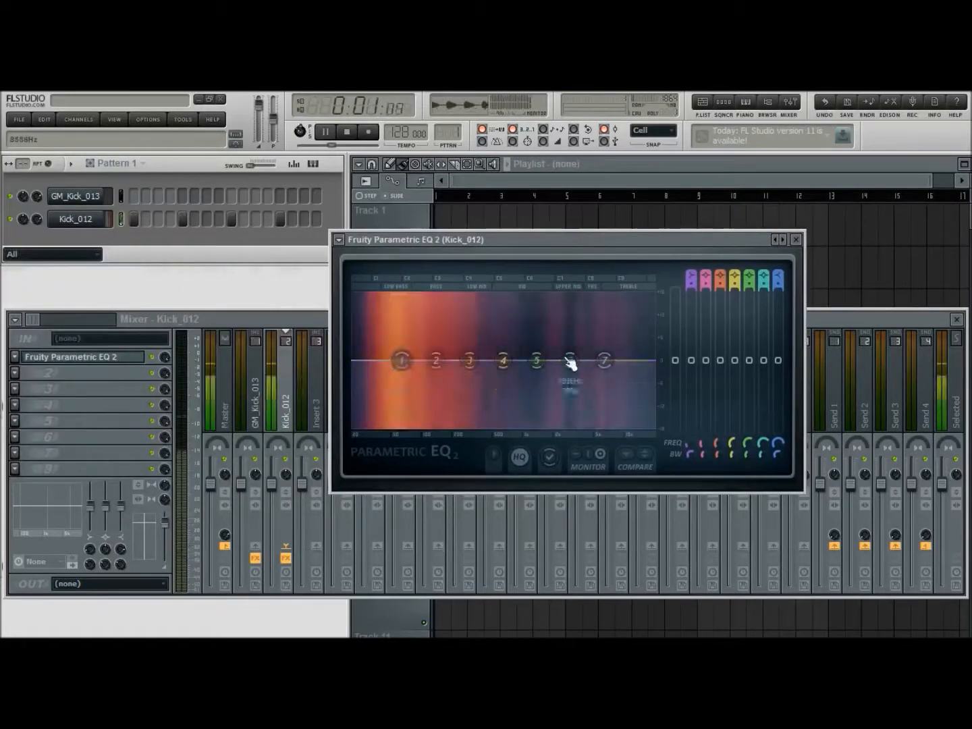
Turn EQ band 7 of Kick_012 into a steep low-pass filter at about 172 Hz and adjust its bandwidth for a sharper cutoff
click(678, 418)
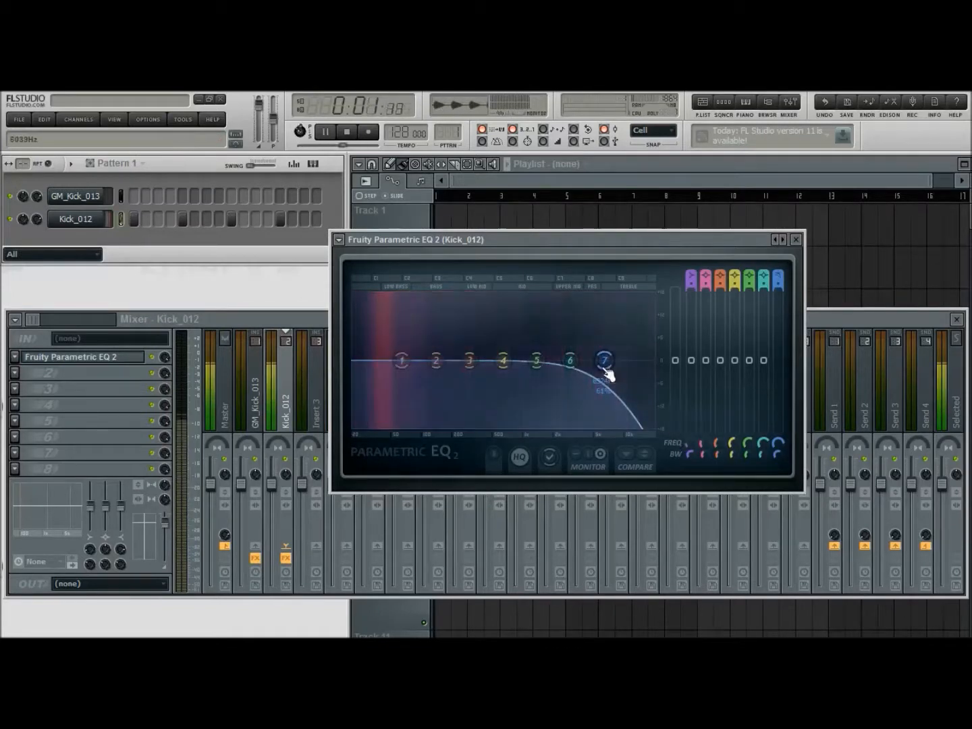
drag(778, 444, 778, 514)
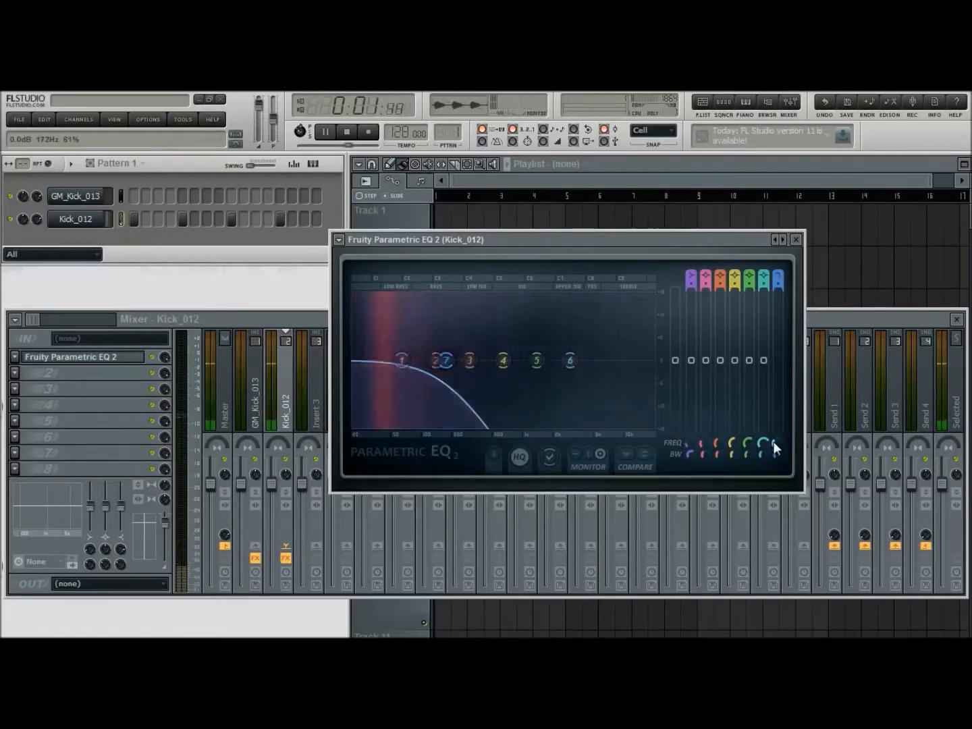
right_click(446, 366)
click(509, 417)
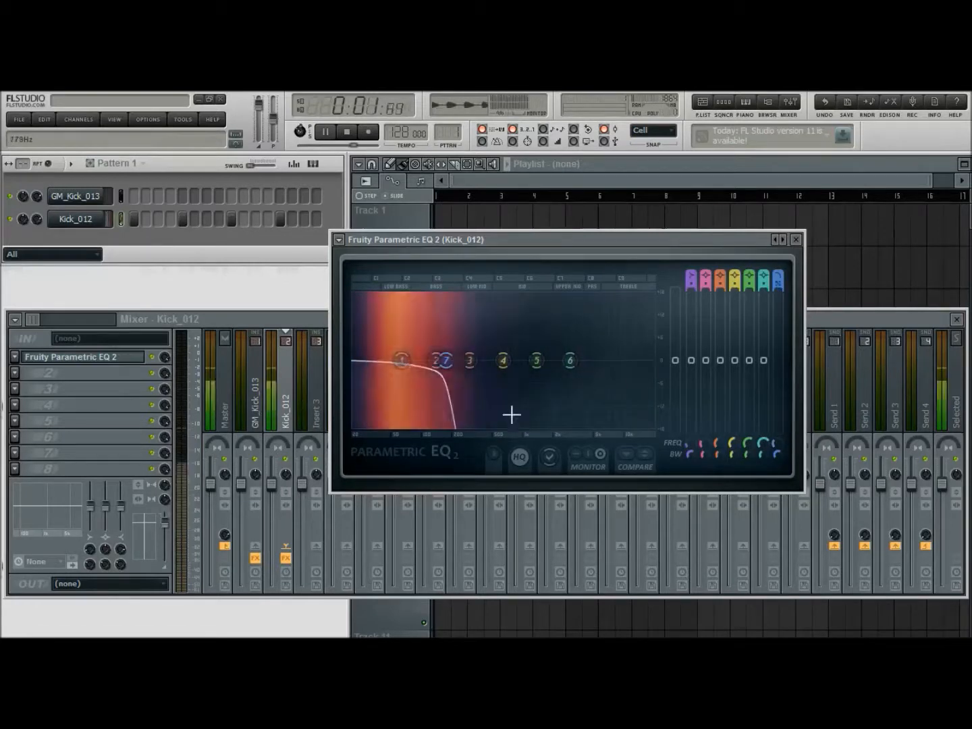
drag(778, 455, 778, 476)
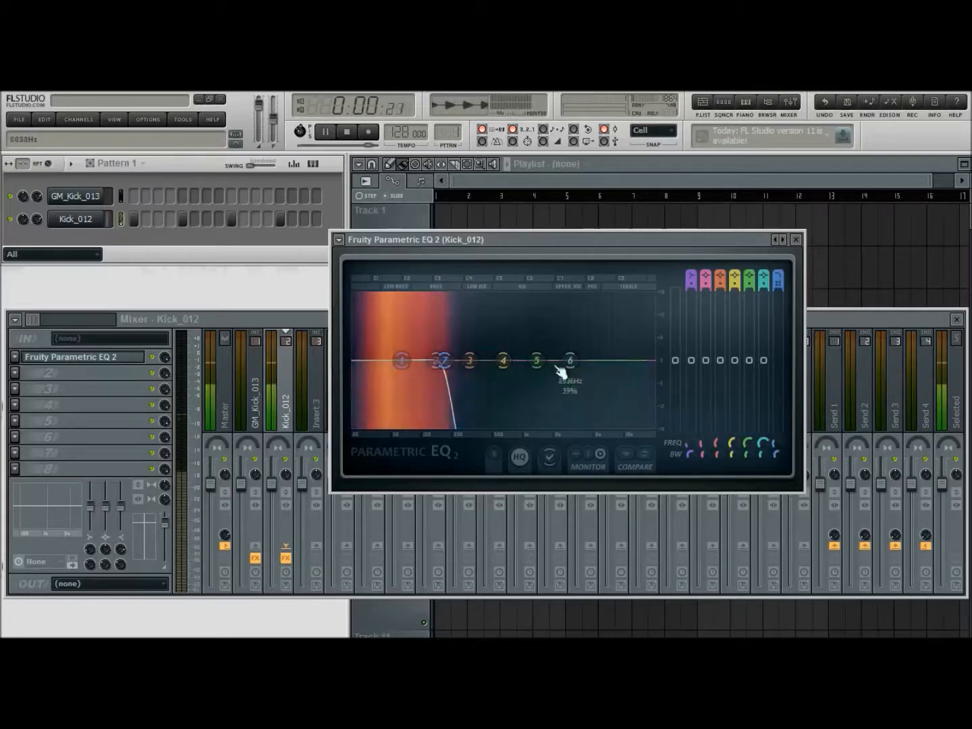
Slightly boost the lows of Kick_012 with EQ band 1, adjust its frequency, close the equalizer and stop playback
drag(691, 358, 691, 350)
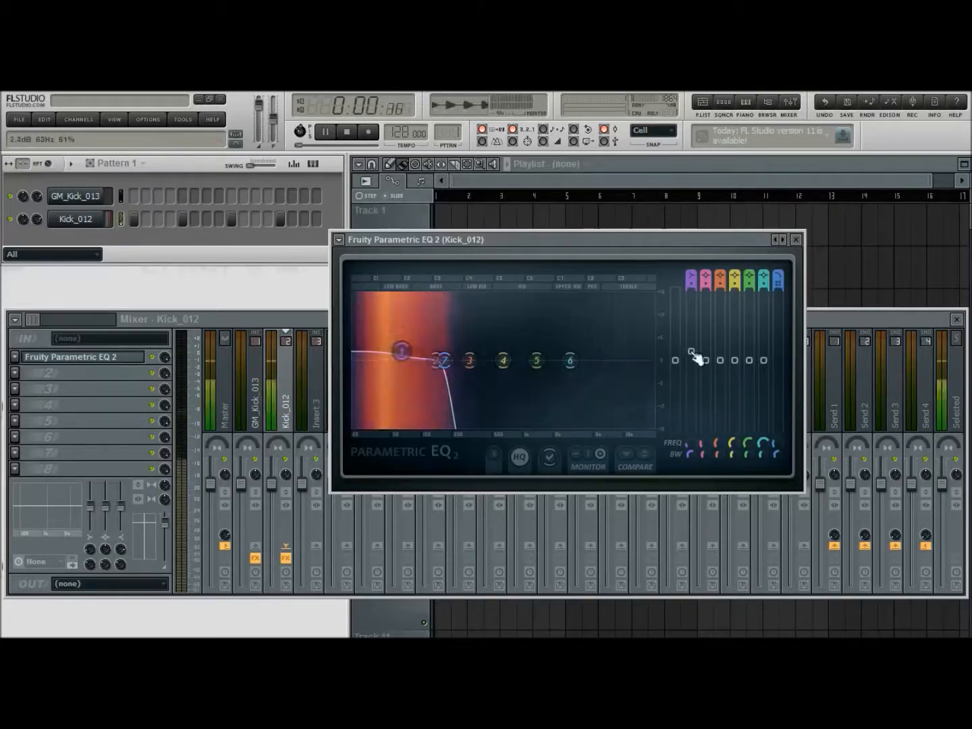
mouse_move(689, 445)
mouse_down()
mouse_move(690, 422)
mouse_move(690, 439)
mouse_up()
click(796, 239)
click(346, 131)
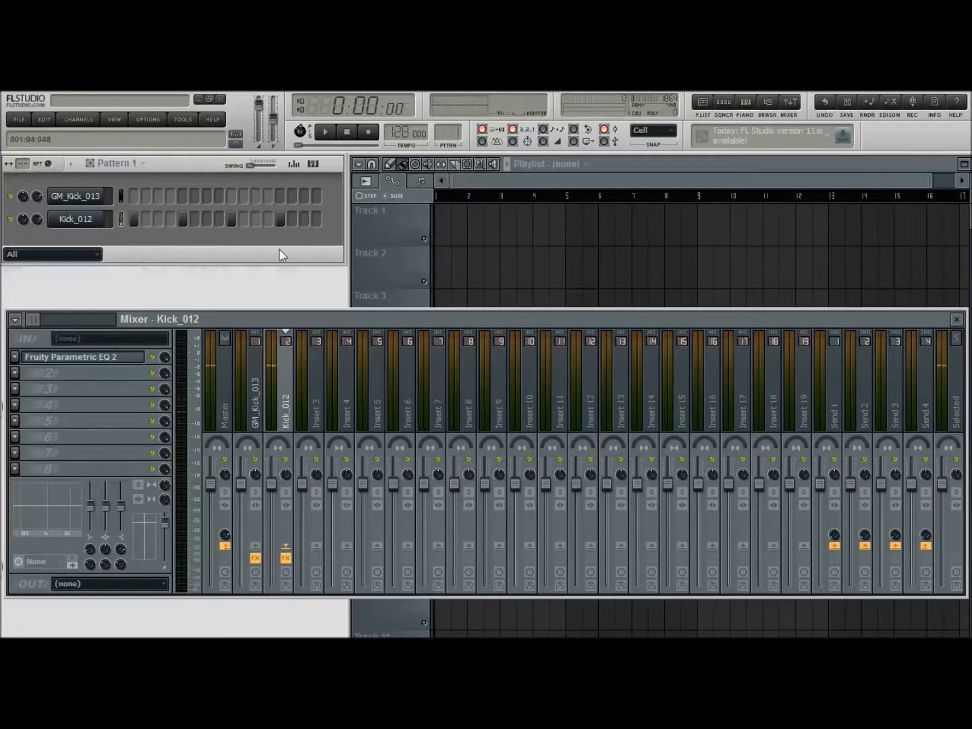
Load the GM_Kick_013 sample into Edison, detect its pitch regions and close Edison
click(85, 198)
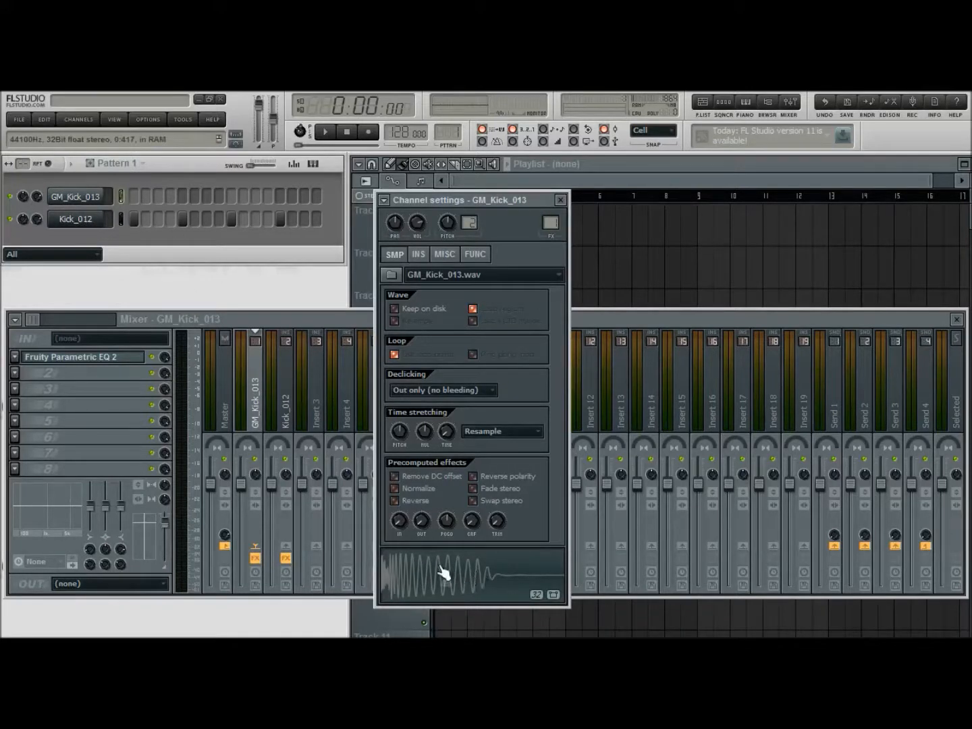
drag(348, 262, 653, 249)
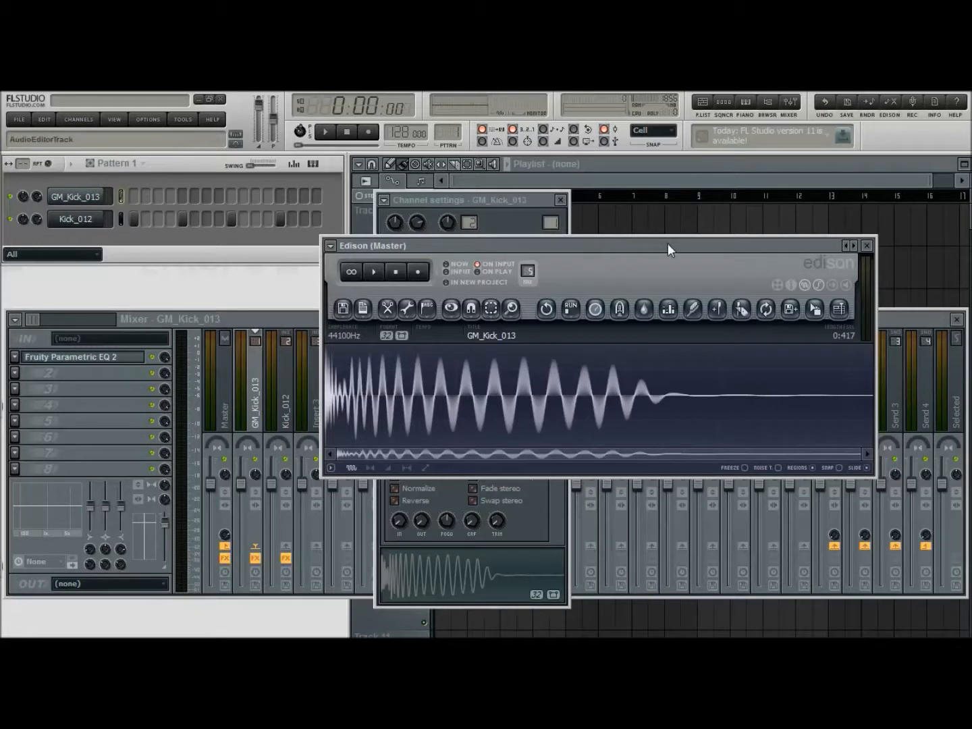
drag(668, 245, 644, 253)
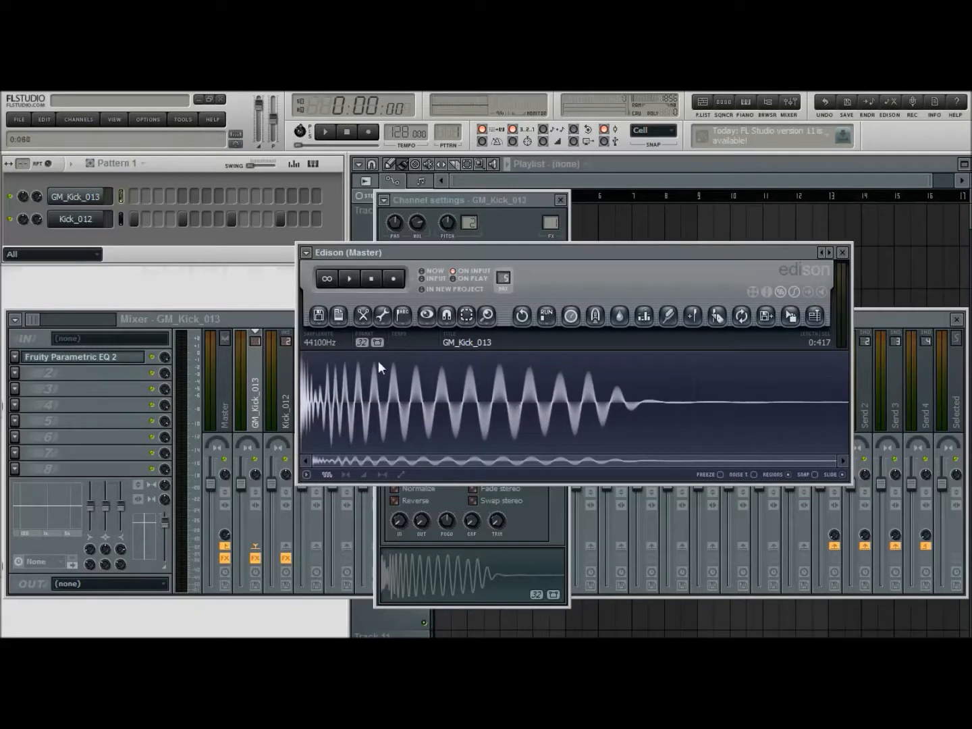
click(403, 315)
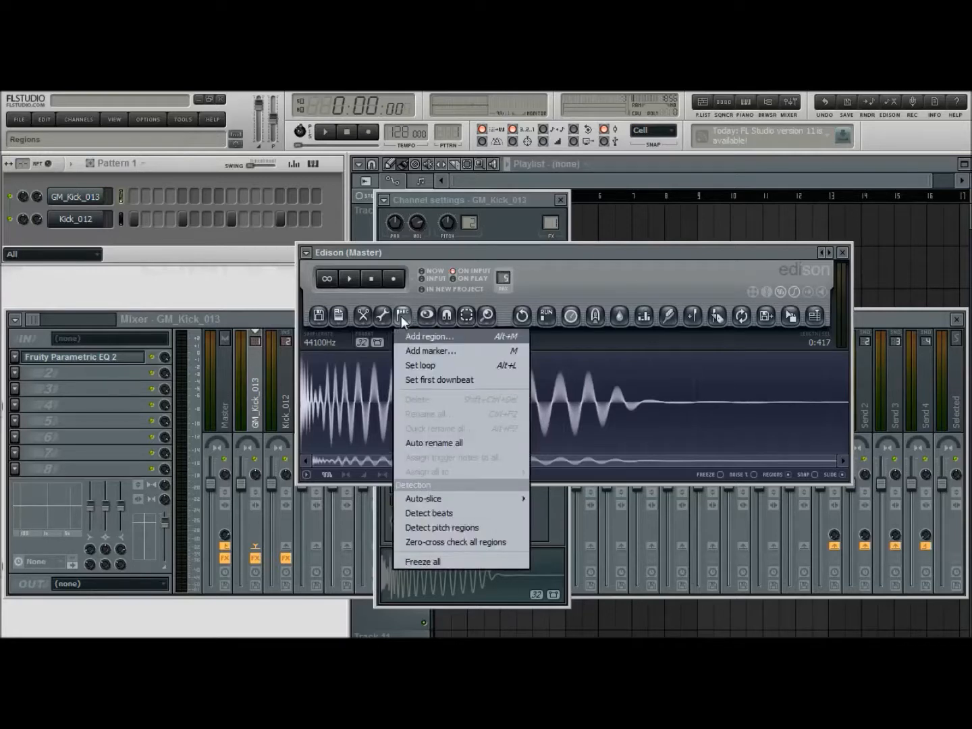
click(449, 528)
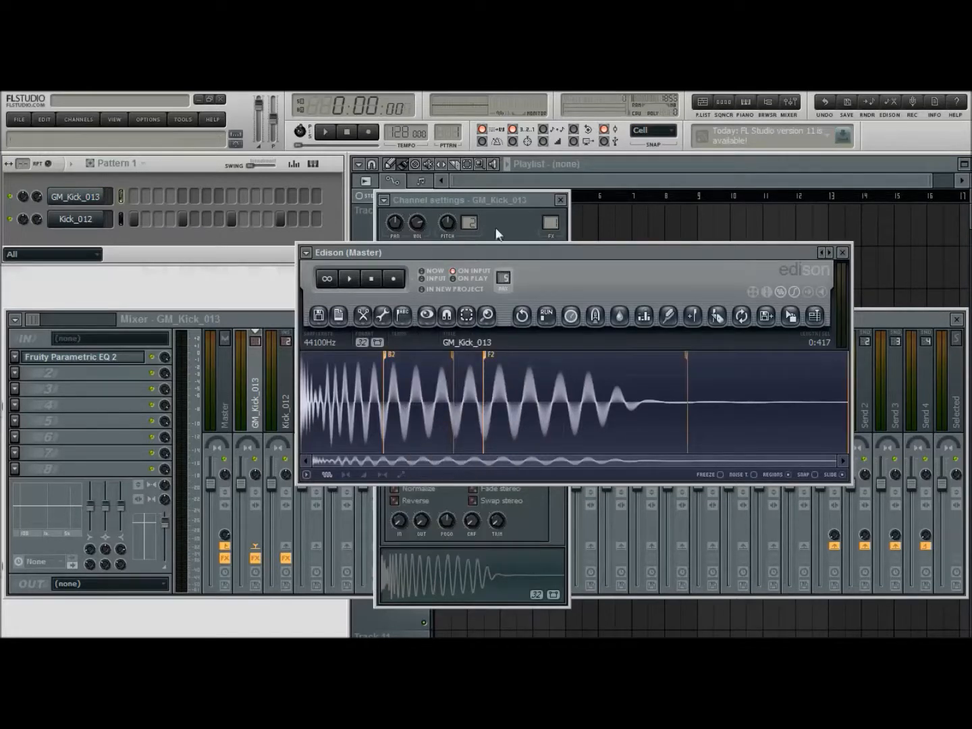
drag(549, 253, 596, 257)
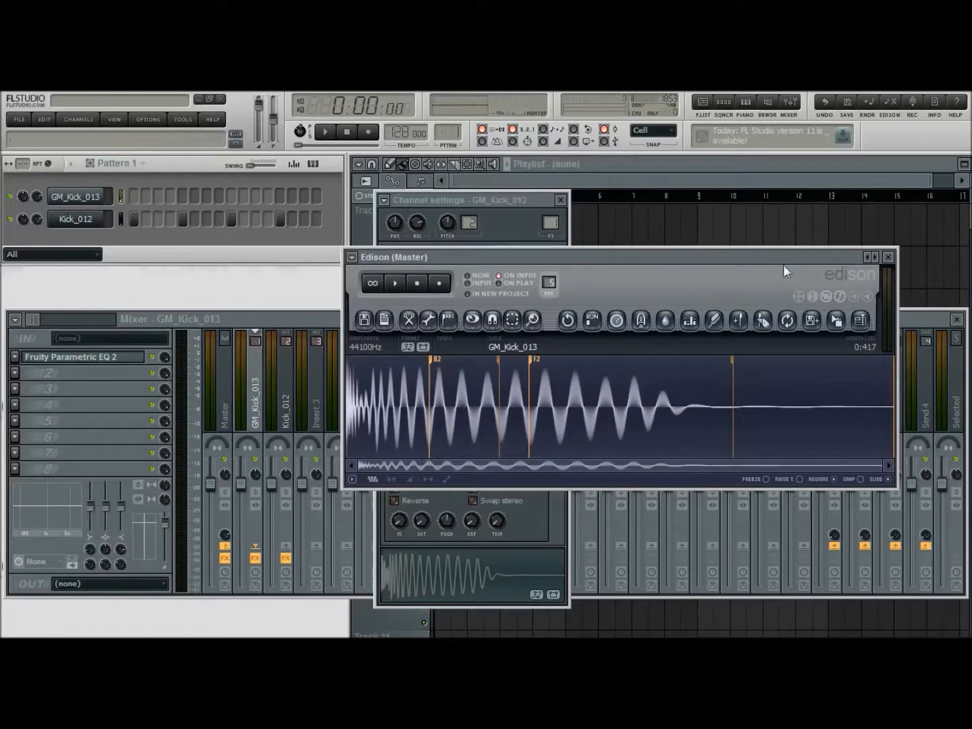
drag(751, 254, 731, 277)
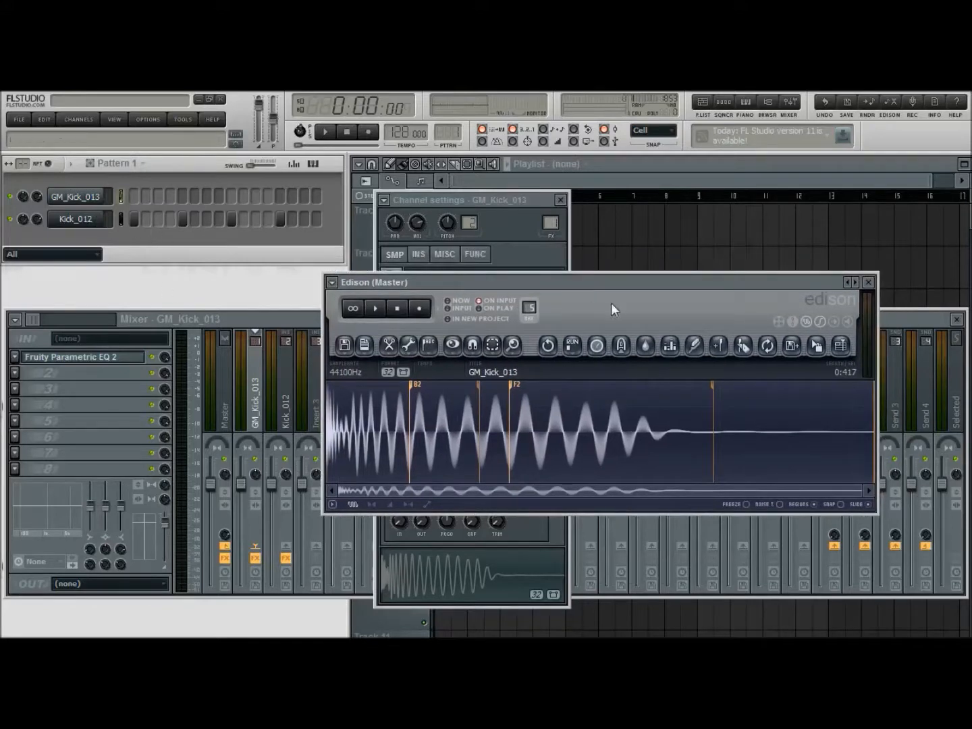
click(868, 282)
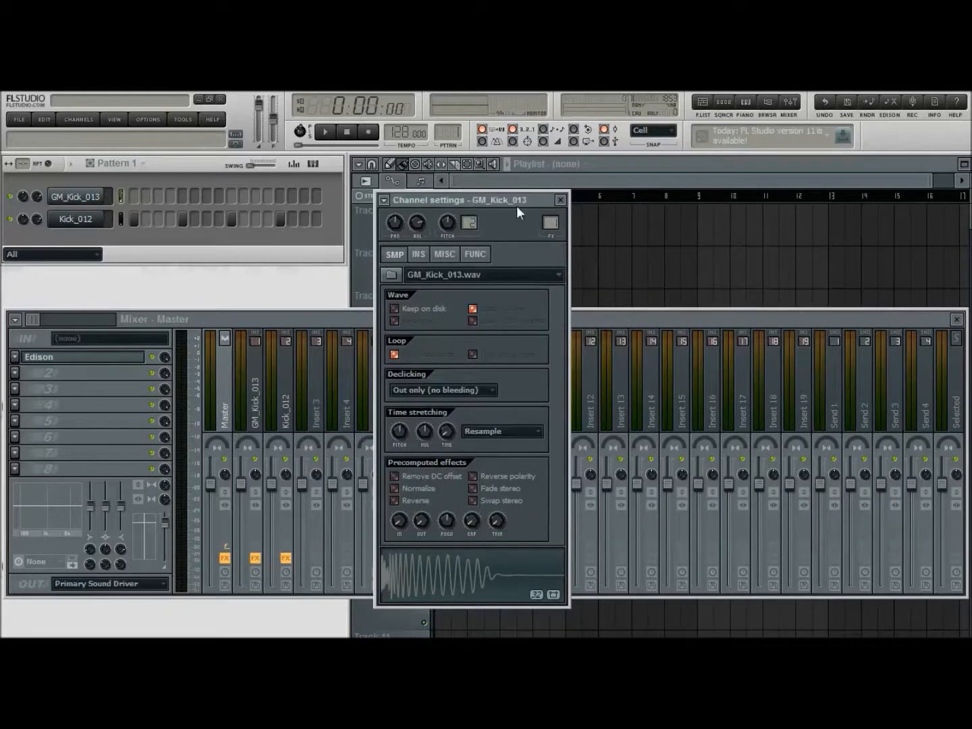
Set the root note of GM_Kick_013 to B4 and audition it on every fourth step with the Kick_012 steps cleared
drag(516, 206, 544, 204)
click(471, 256)
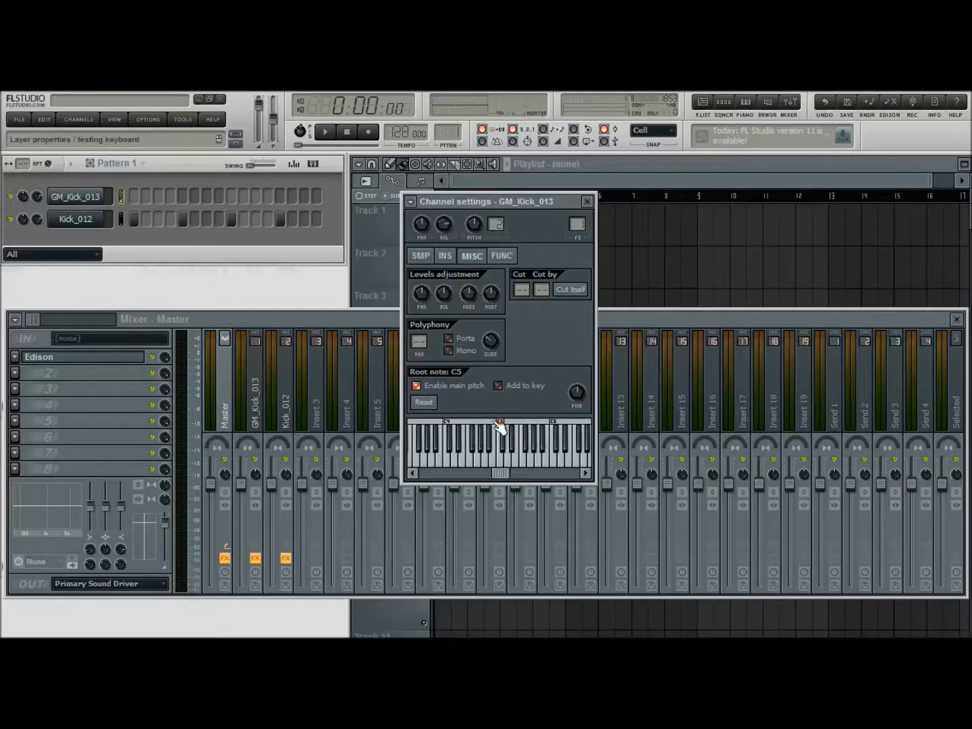
drag(135, 215, 280, 220)
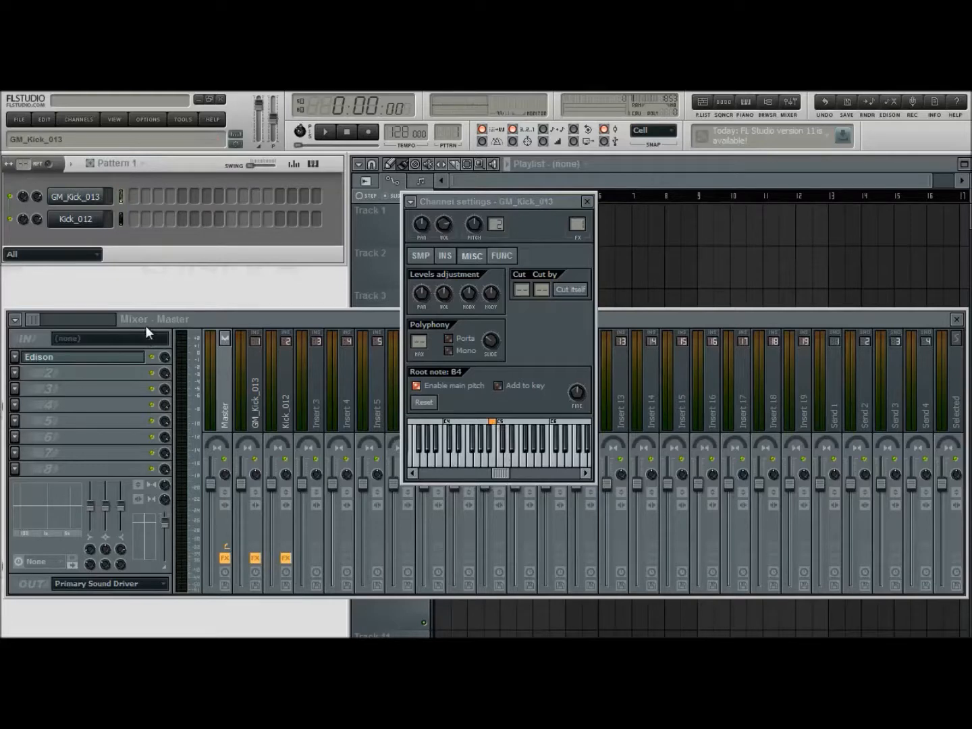
click(325, 131)
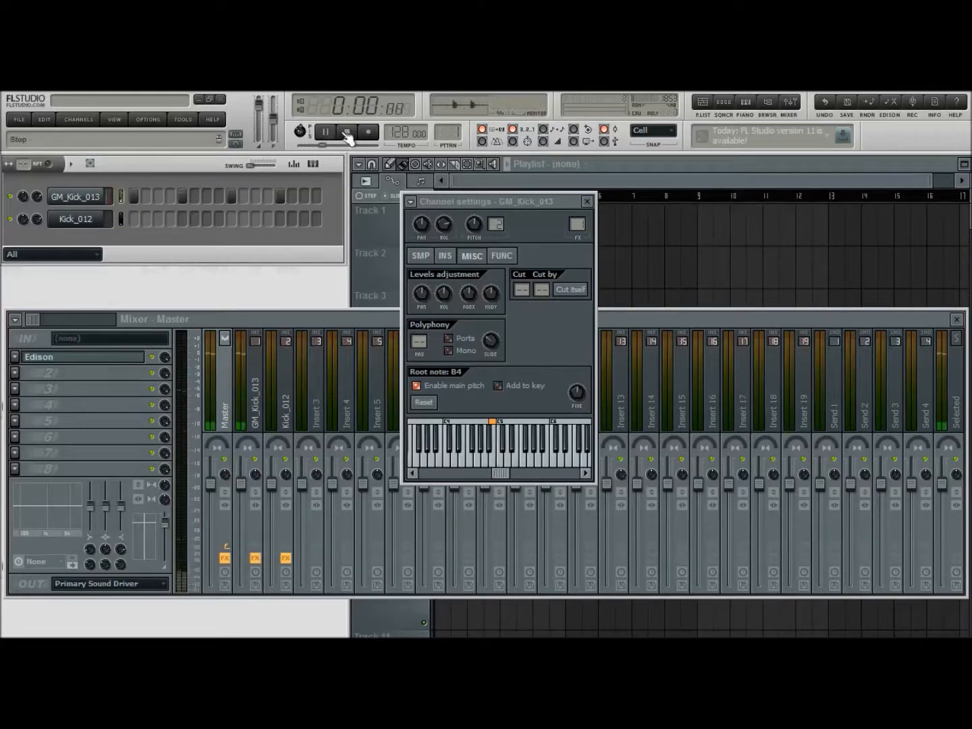
click(346, 132)
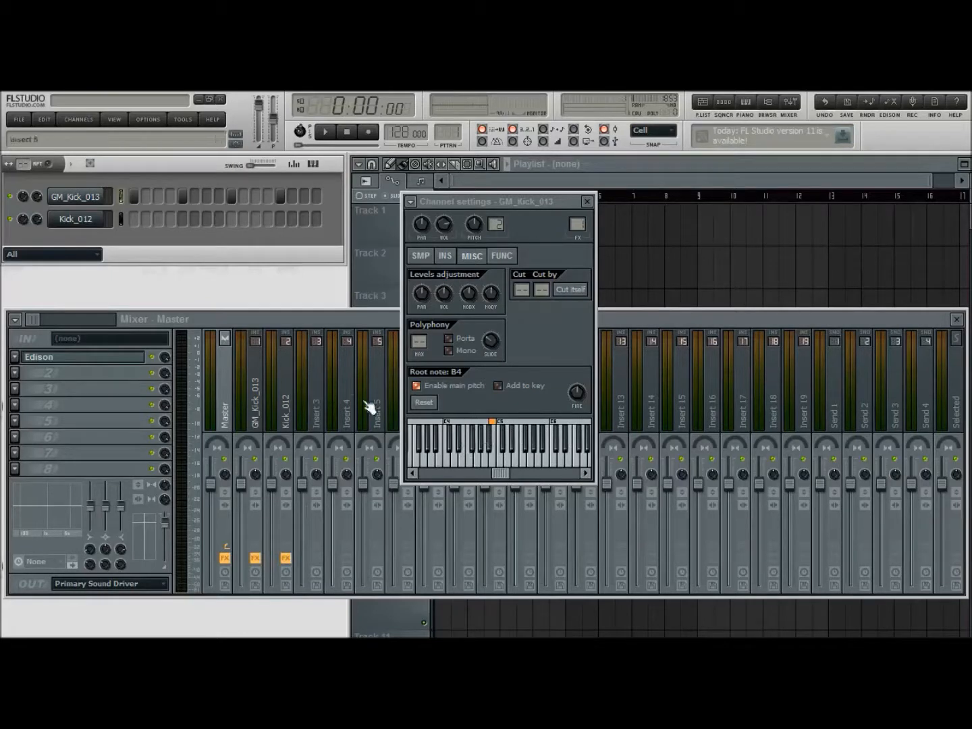
click(588, 203)
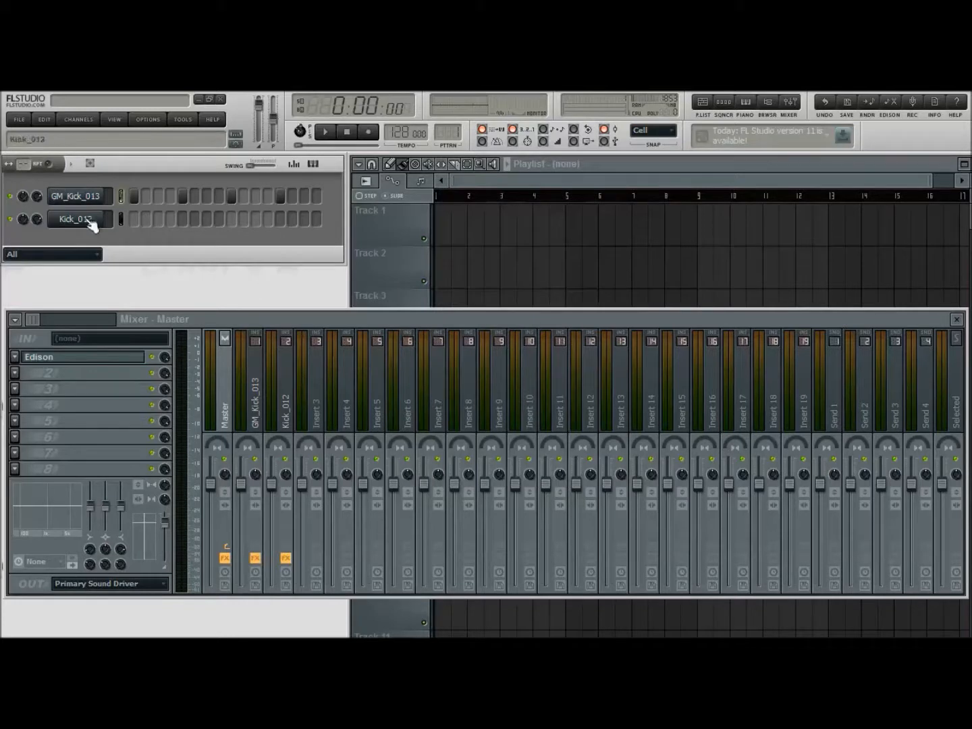
Move the every-fourth-step pattern back to Kick_012 and detect the pitch regions of its sample in Edison
click(123, 219)
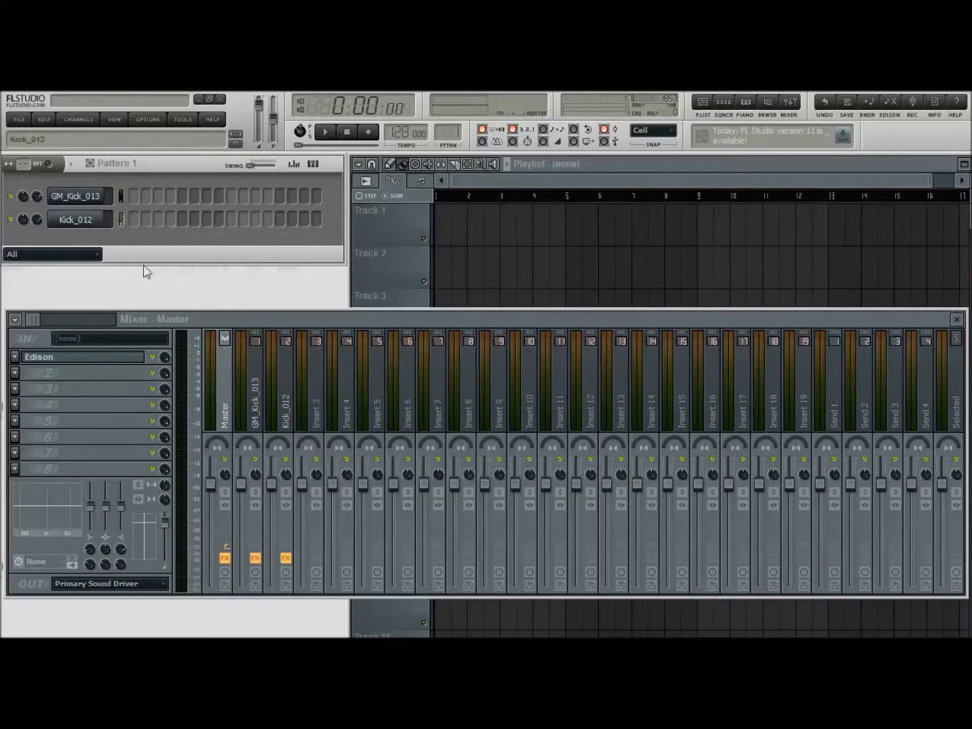
click(85, 221)
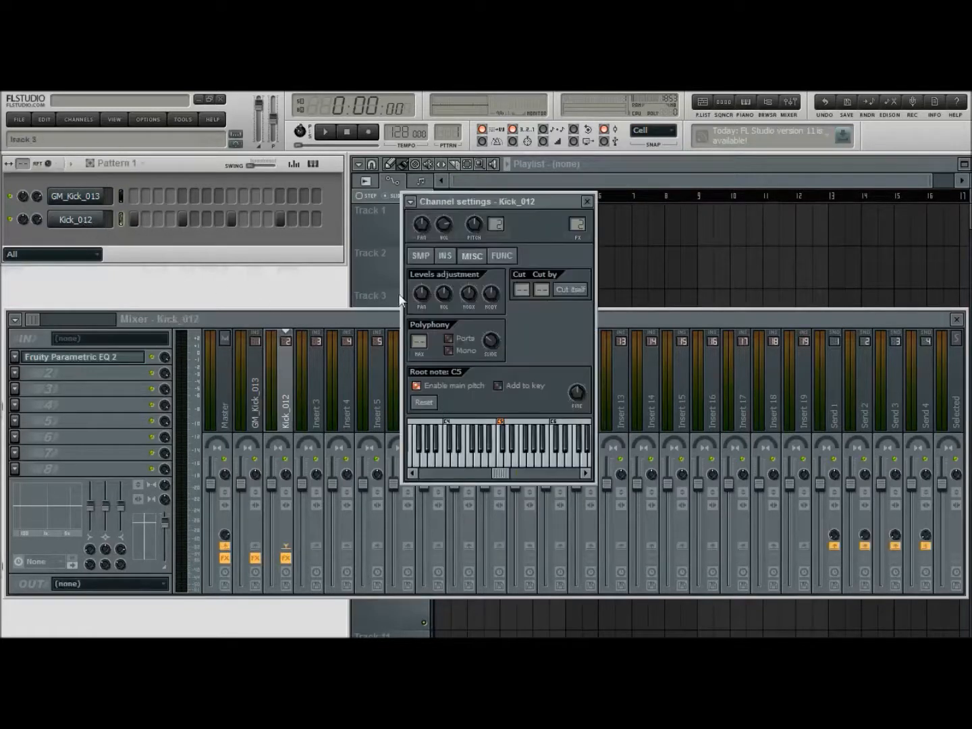
click(422, 256)
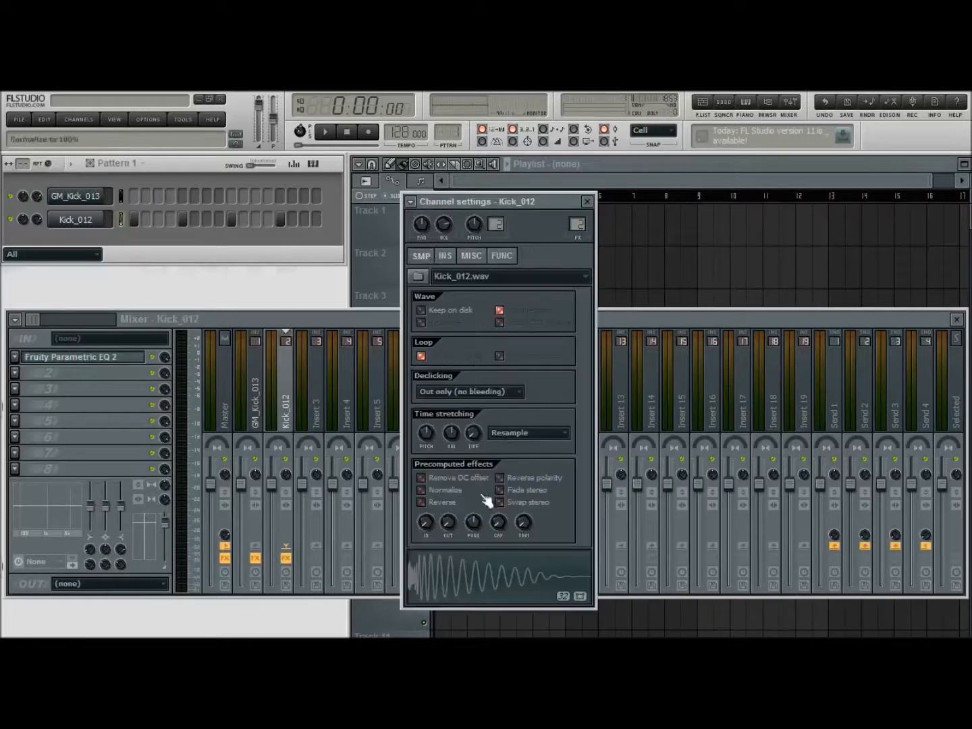
click(517, 593)
click(429, 345)
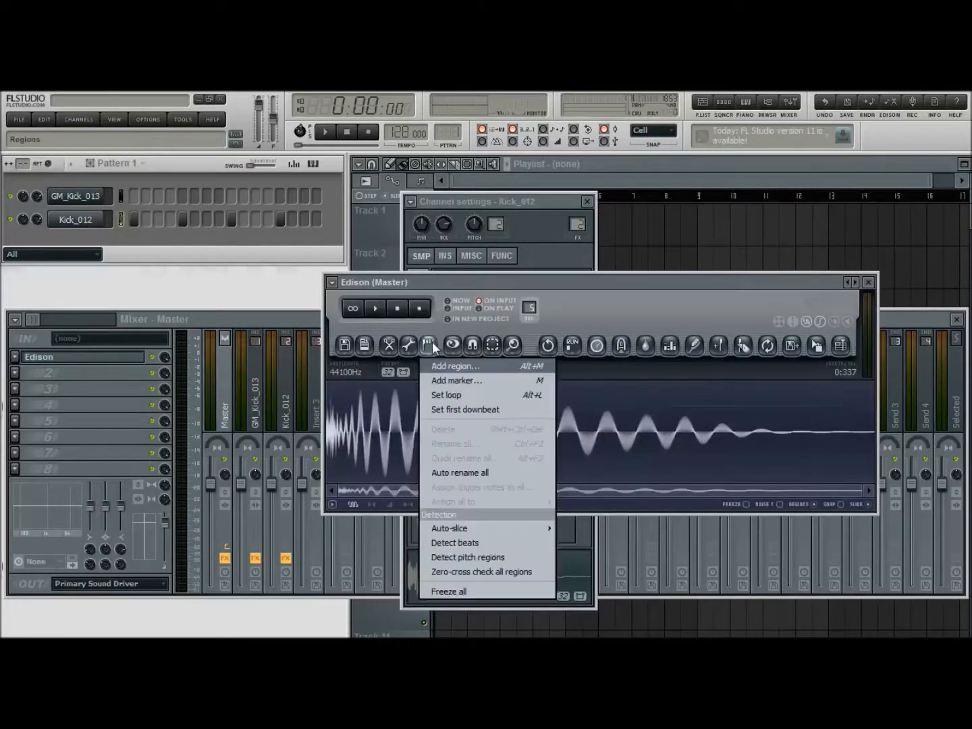
click(477, 558)
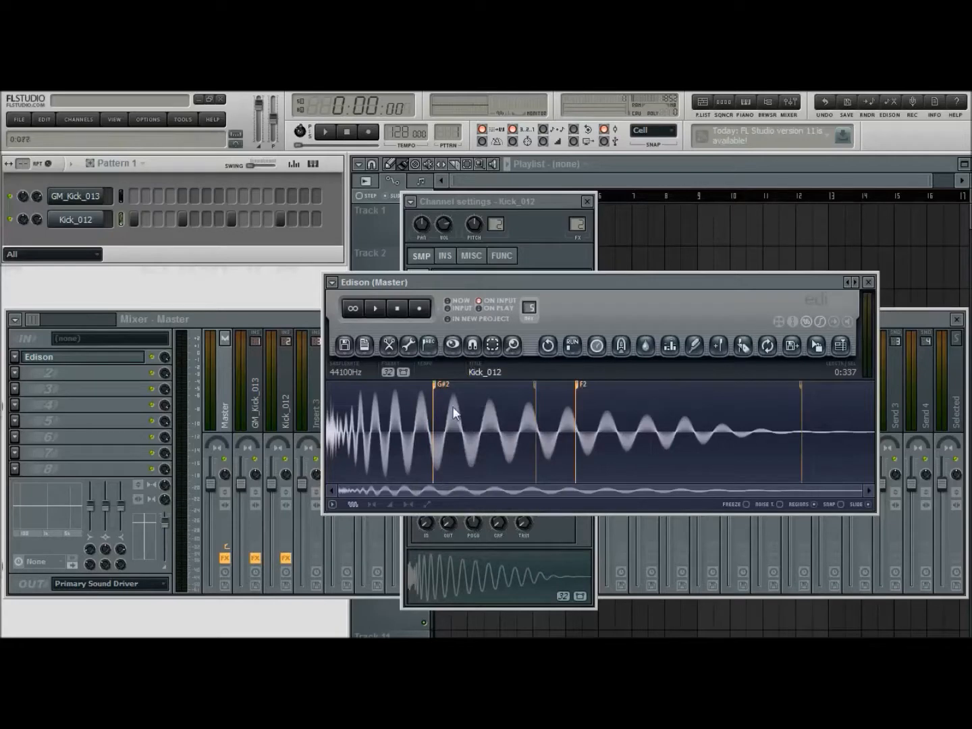
click(868, 282)
Set the root note of Kick_012 to G#4 and play the pattern to audition it
click(471, 255)
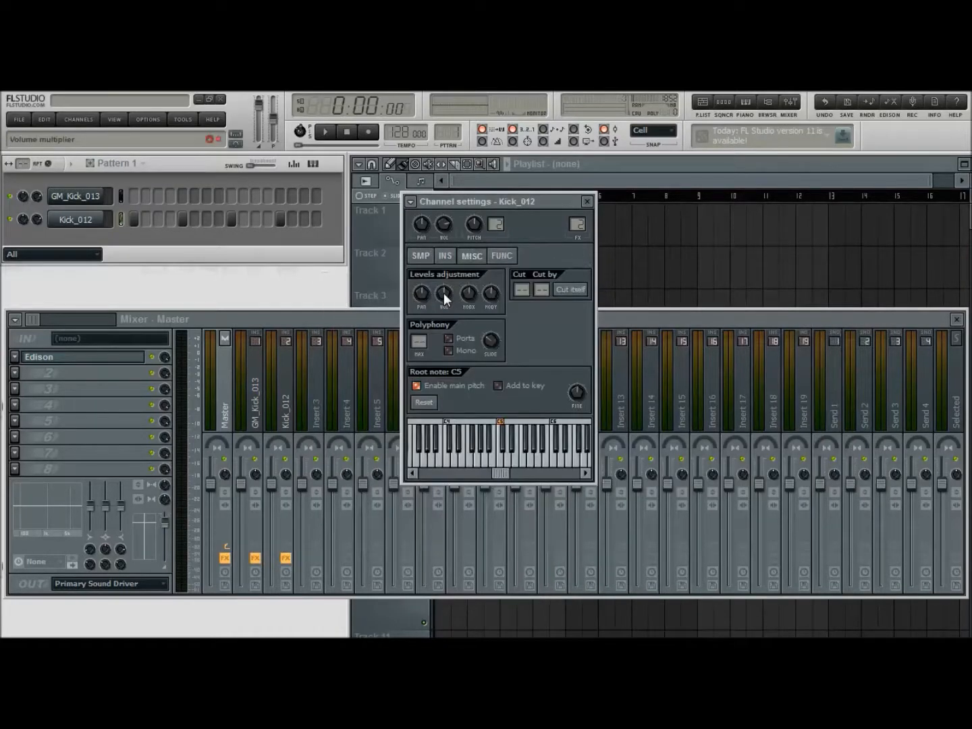
right_click(480, 429)
click(323, 133)
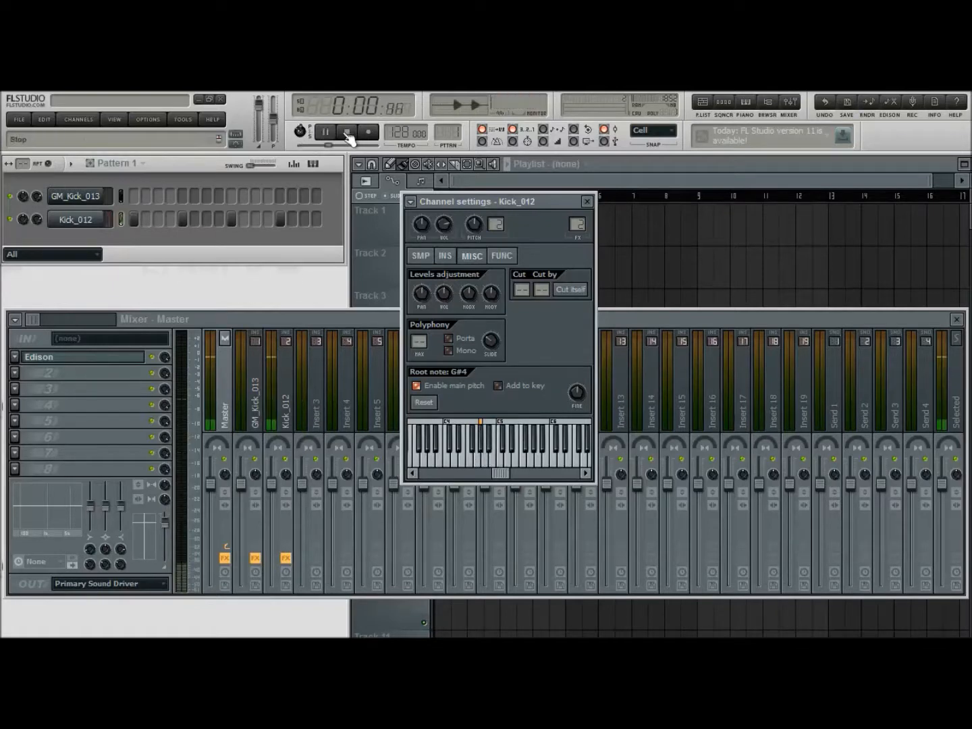
click(348, 133)
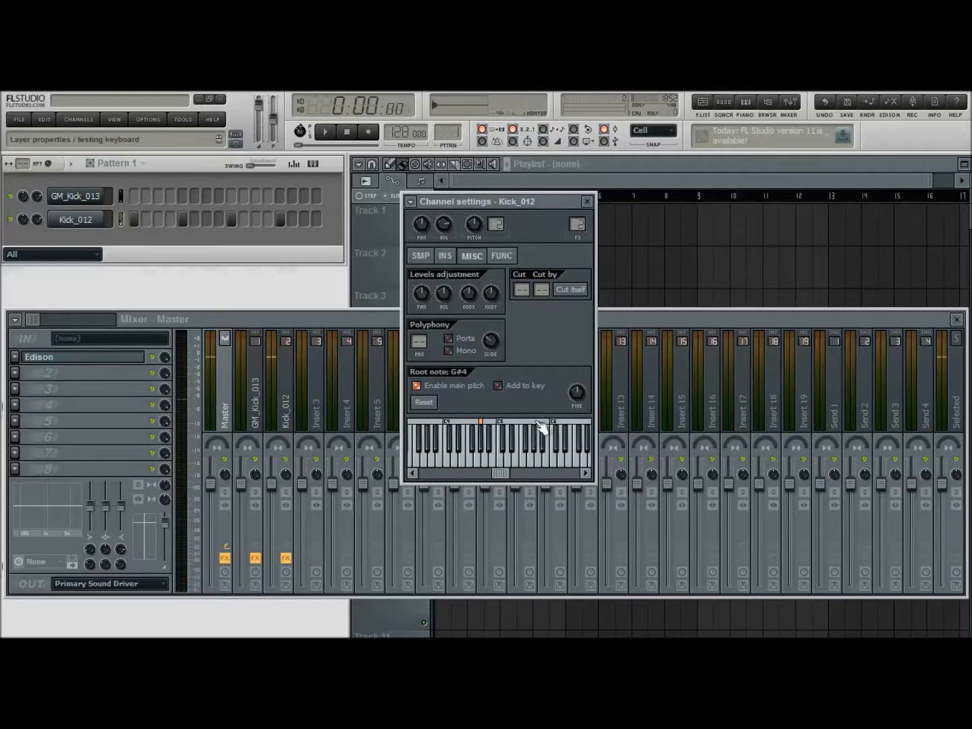
Try the root note G#5 on Kick_012, return it to G#4 and play the pattern with each
right_click(536, 433)
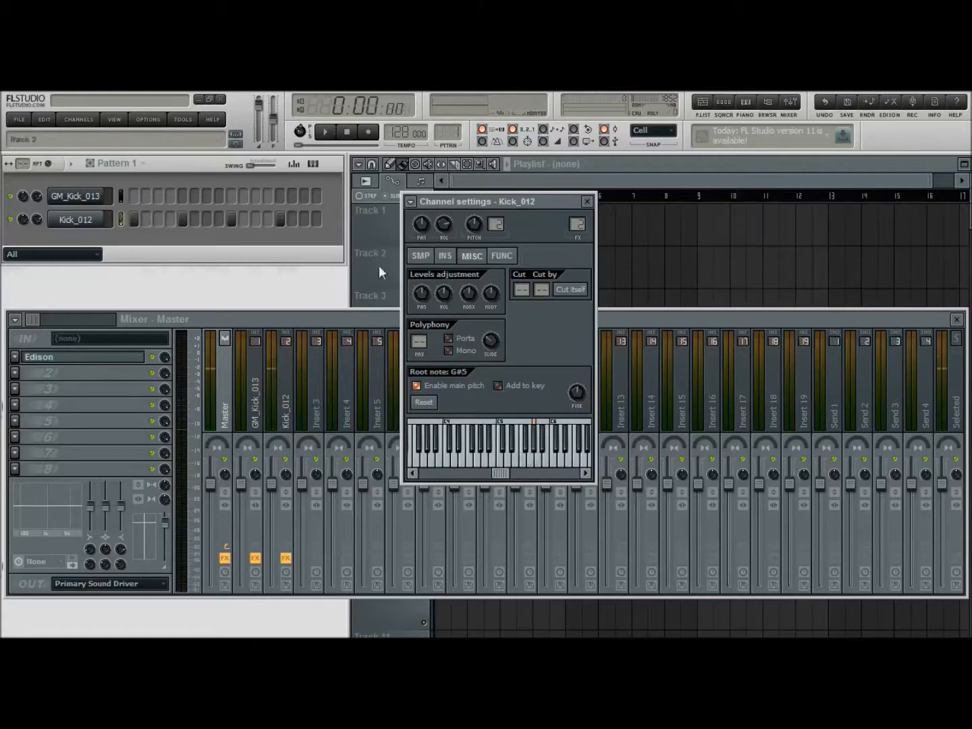
click(327, 133)
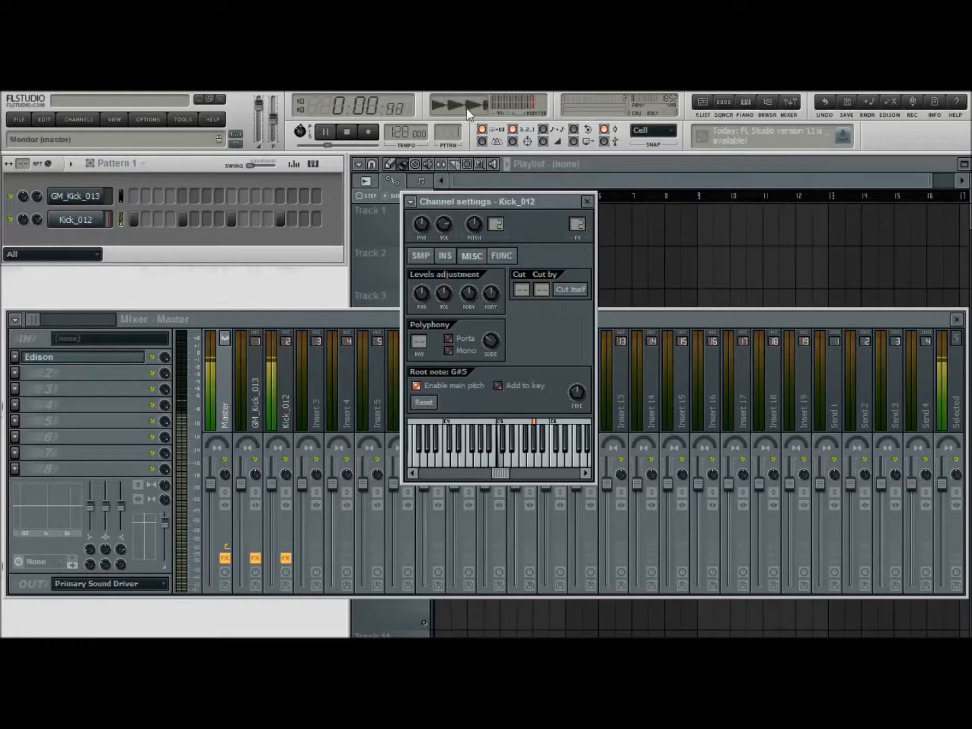
click(349, 133)
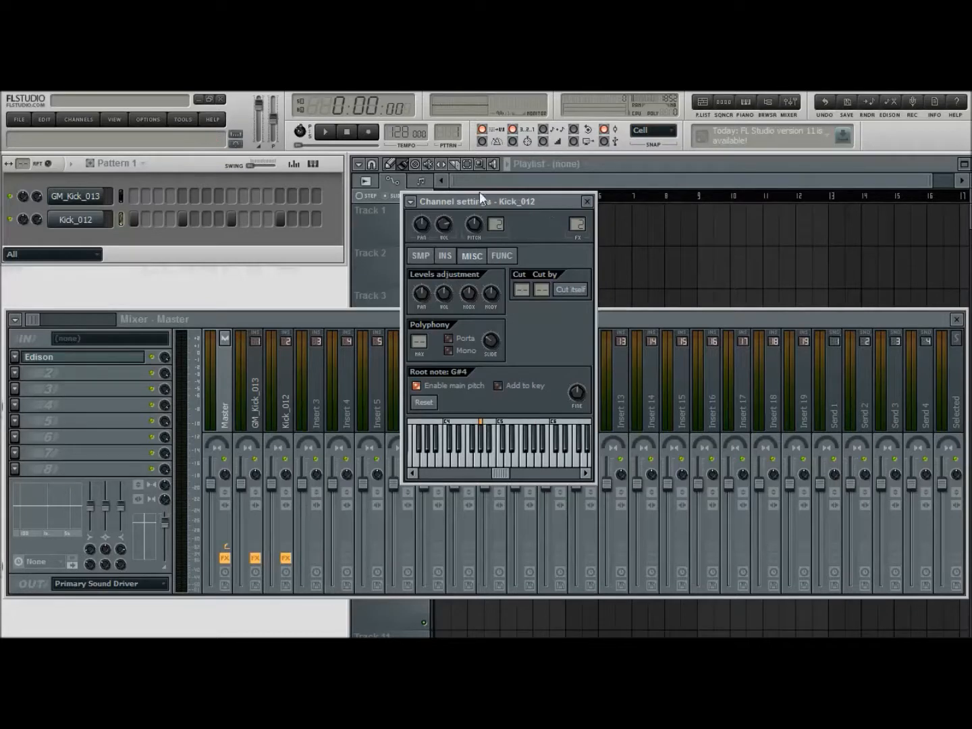
click(325, 132)
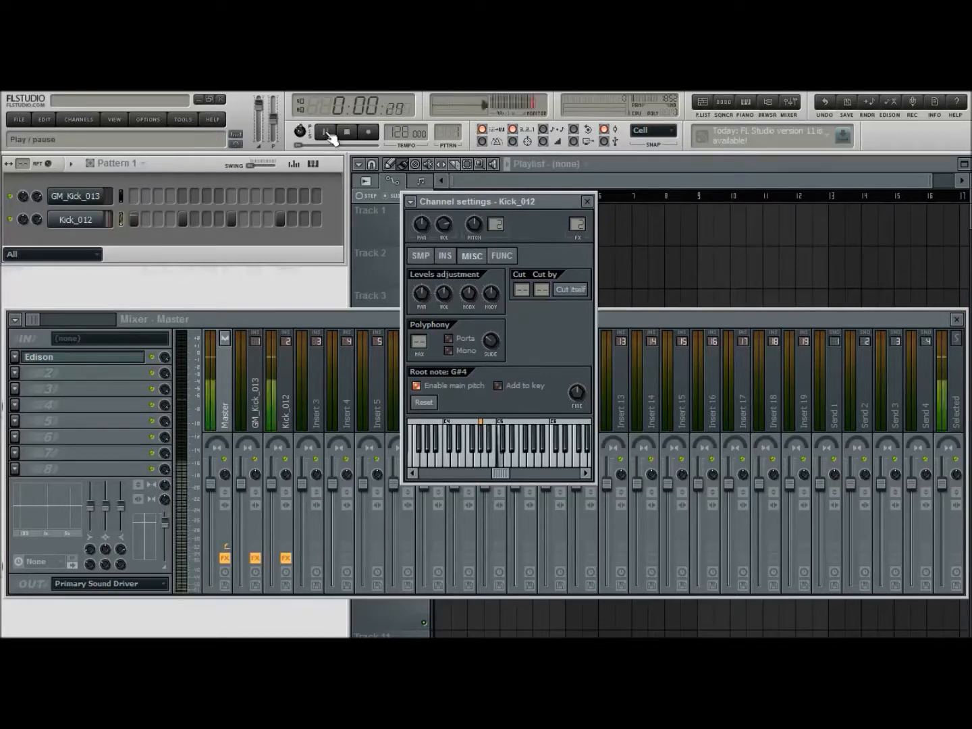
click(346, 132)
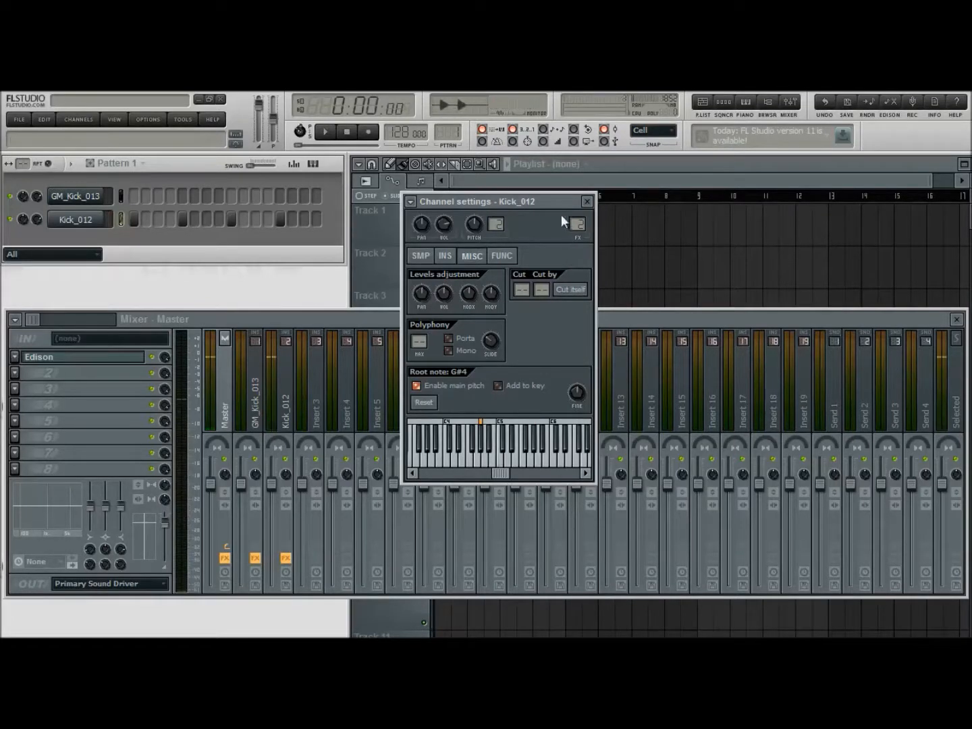
Enable the volume envelope of Kick_012 with minimal attack and a short hold, and audition the pattern
drag(556, 204, 592, 212)
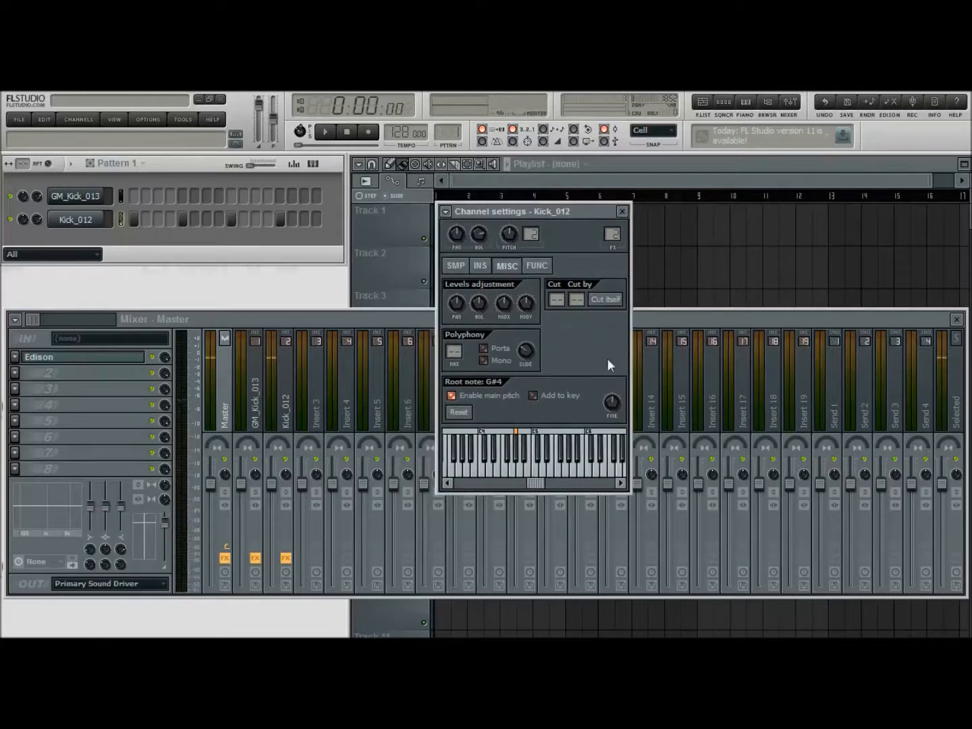
click(480, 265)
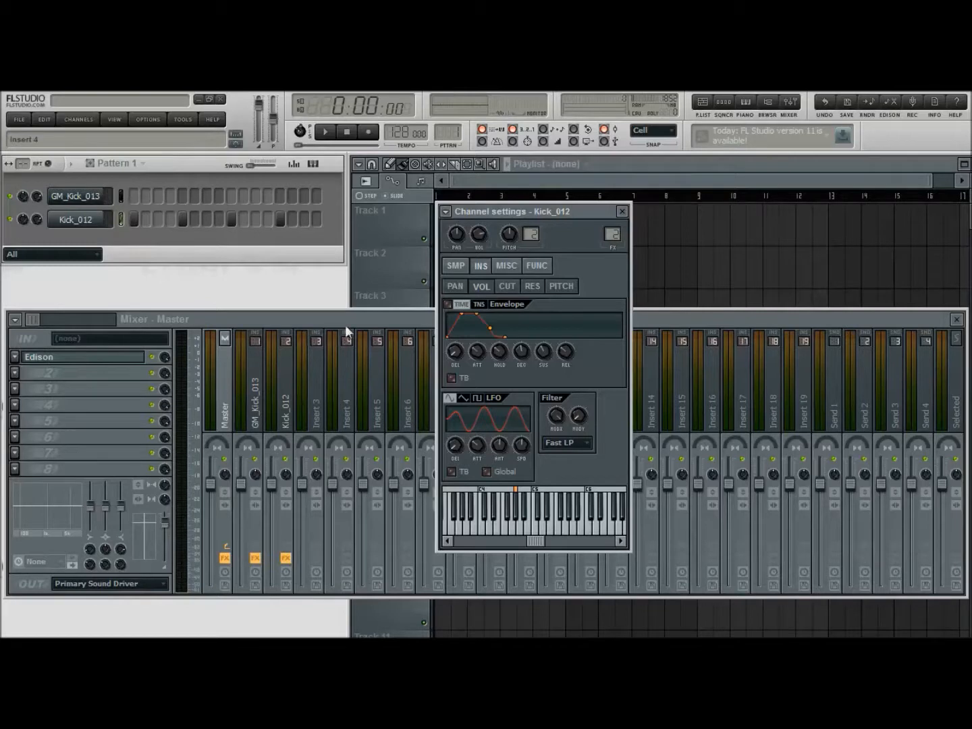
drag(475, 349, 477, 367)
click(325, 132)
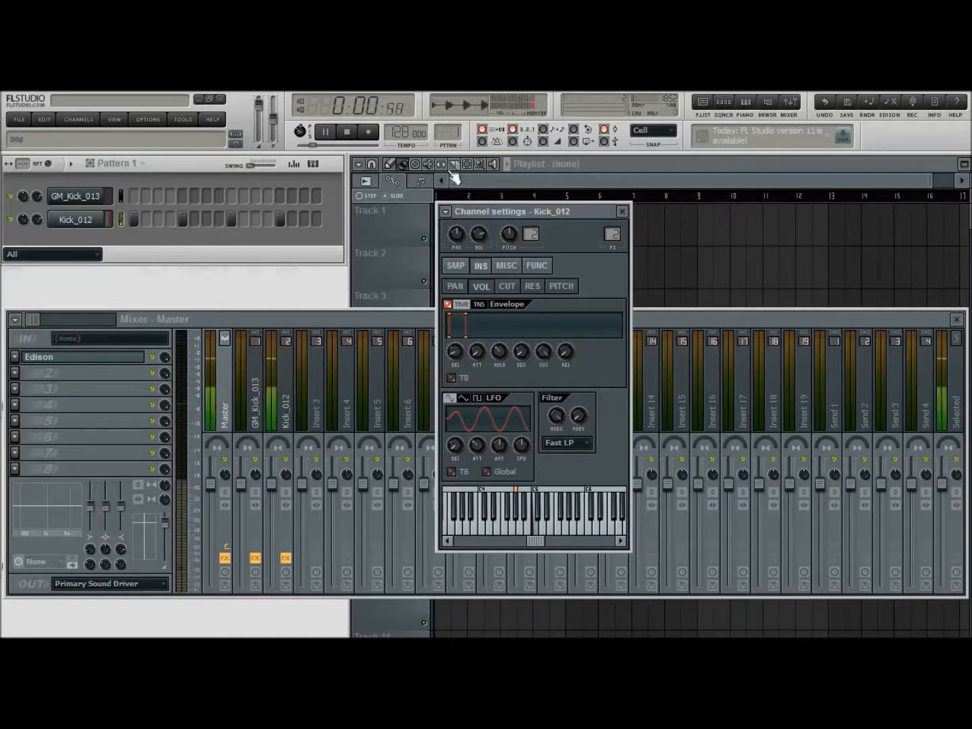
click(348, 132)
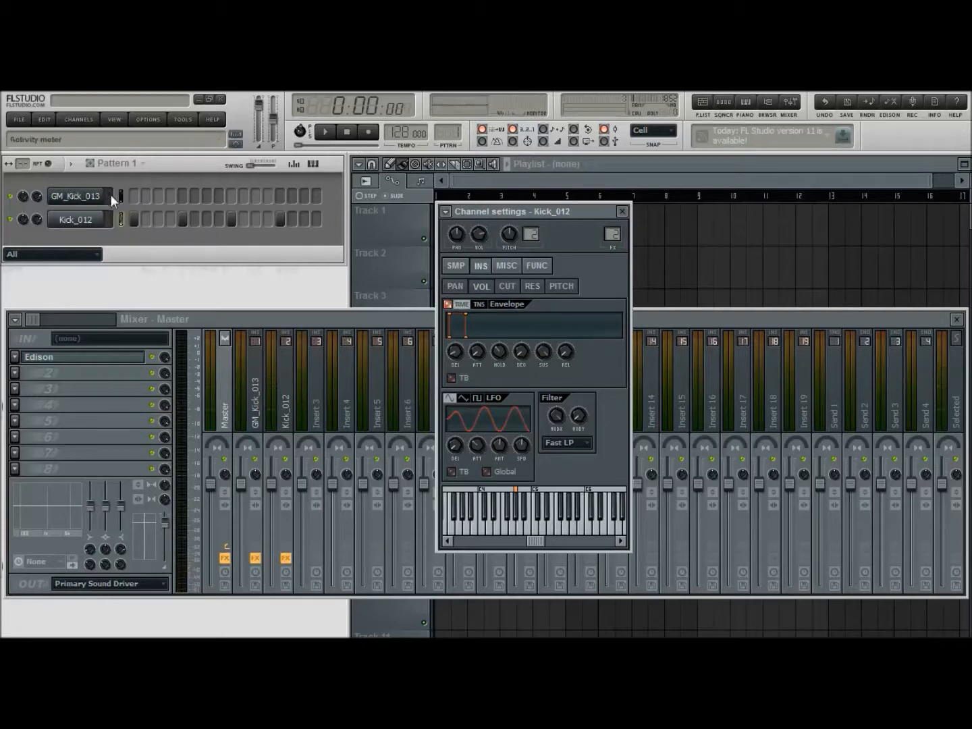
Fill every fourth step of GM_Kick_013 alongside Kick_012, close the channel settings and play both kicks layered
click(79, 196)
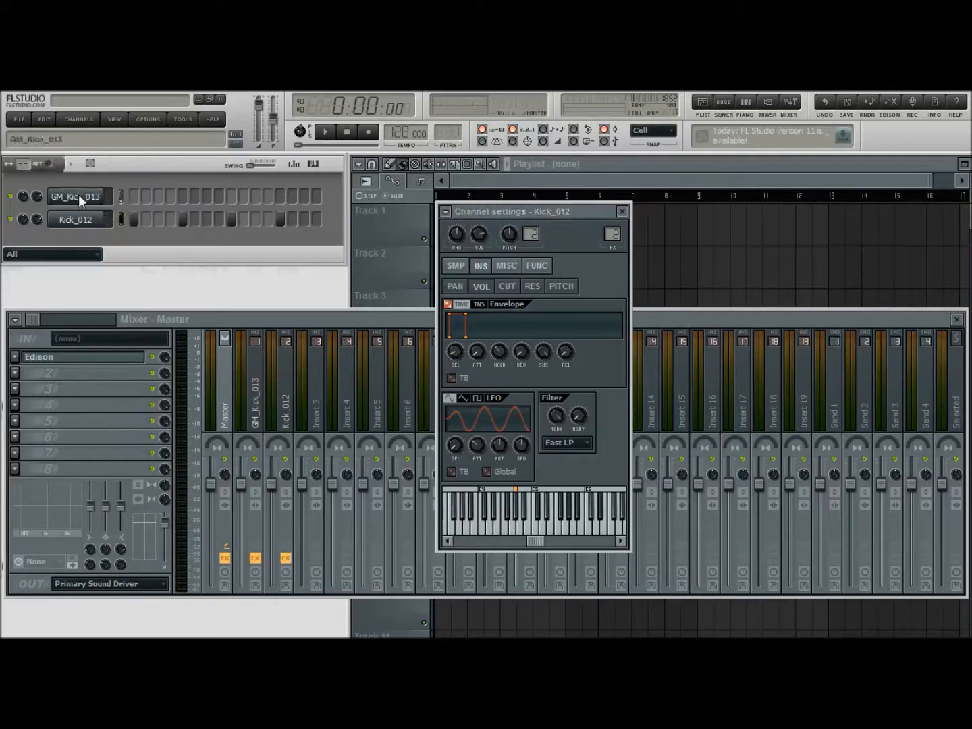
click(326, 132)
click(623, 210)
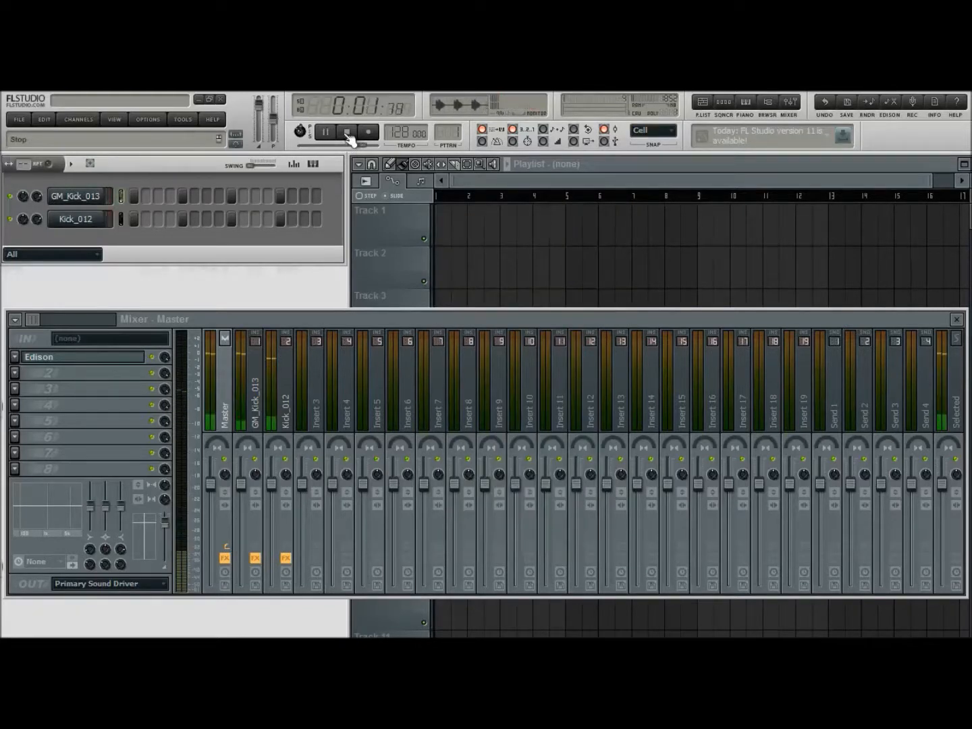
Lower the mixer level of GM_Kick_013 slightly and of Kick_012 to about -3.1 dB while the pattern plays, and stop playback
click(347, 132)
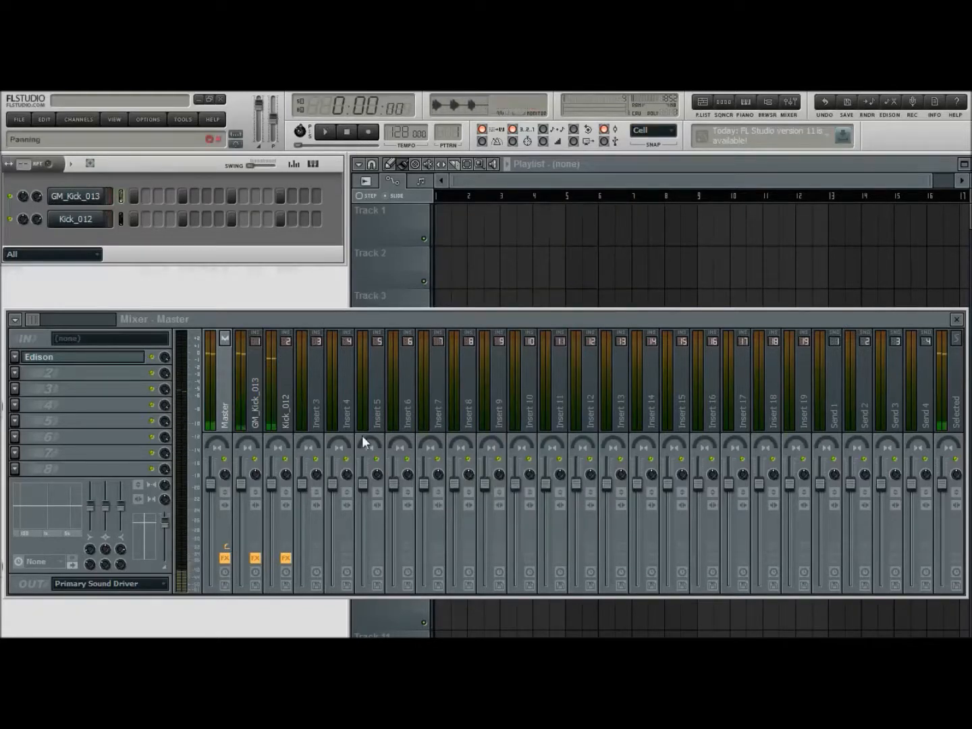
click(326, 133)
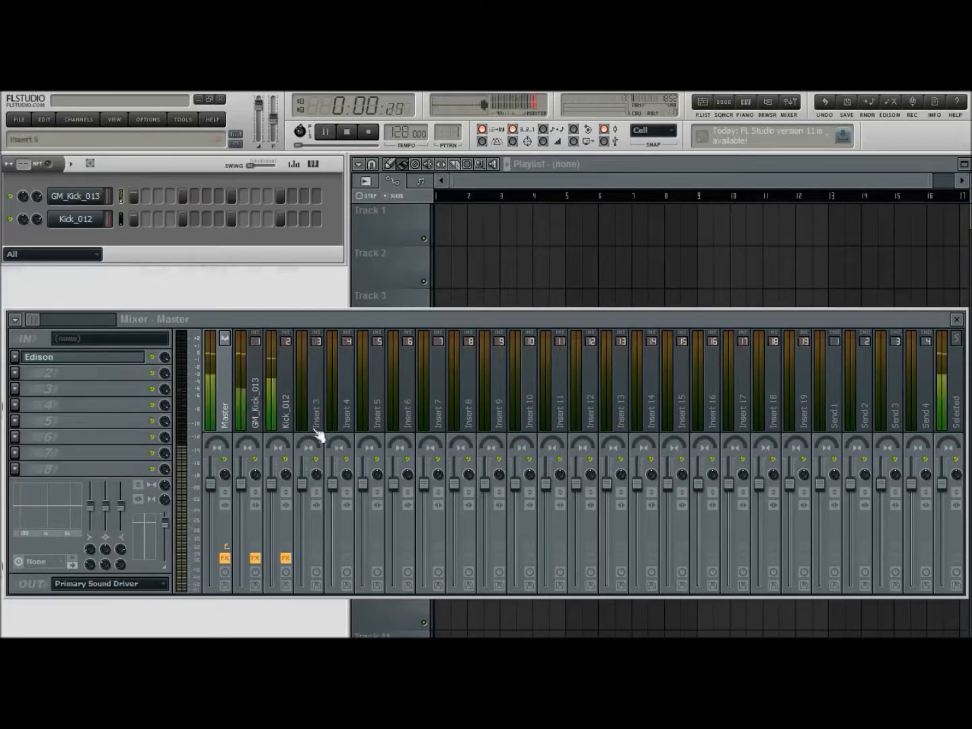
click(252, 496)
drag(278, 486, 277, 501)
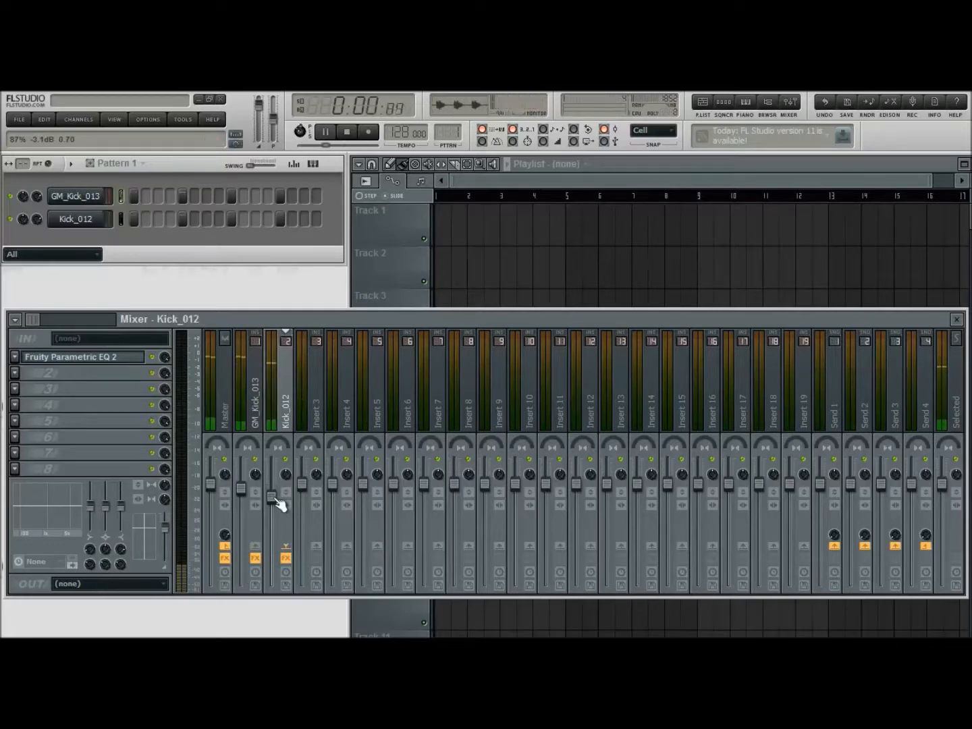
click(258, 502)
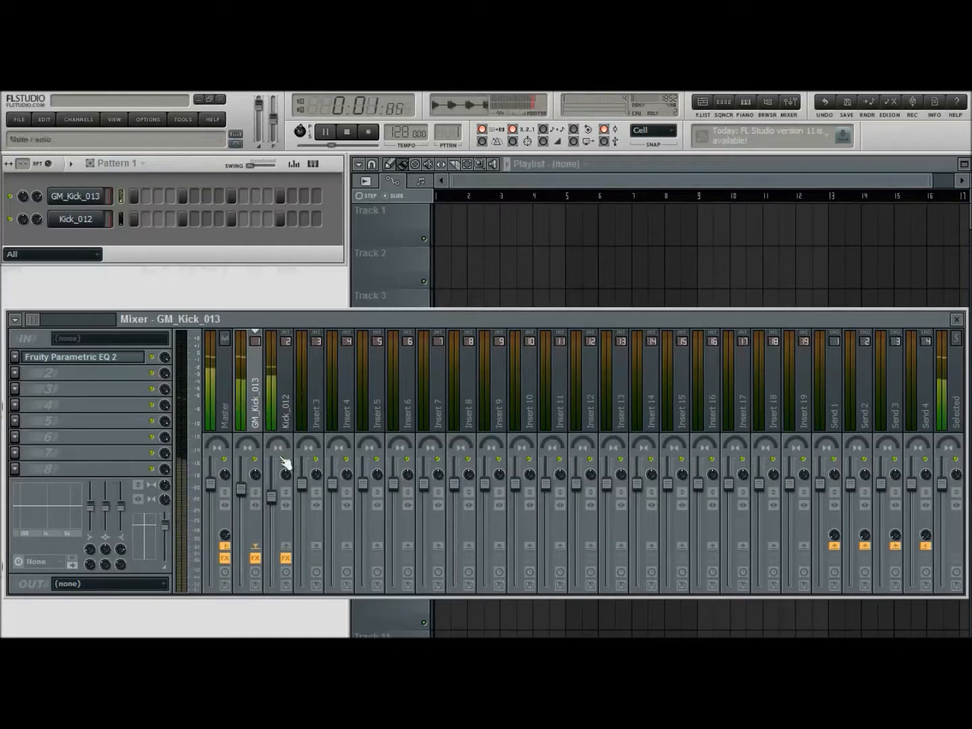
key(space)
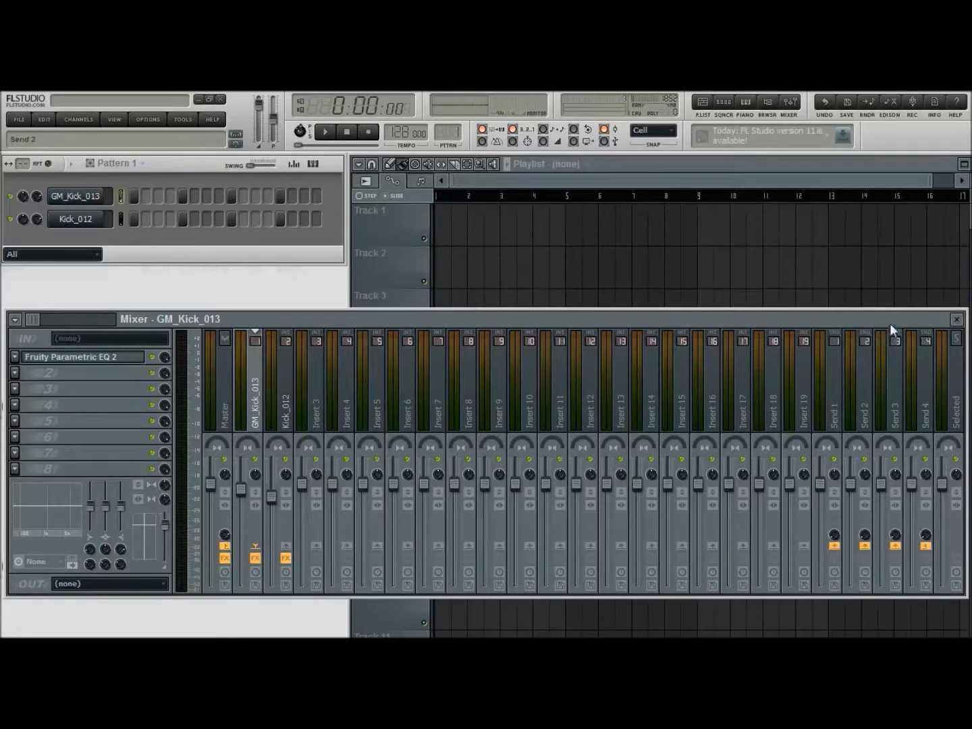
Close the mixer, show the sample browser and find the cymbals near the start of Drum Samples
click(957, 318)
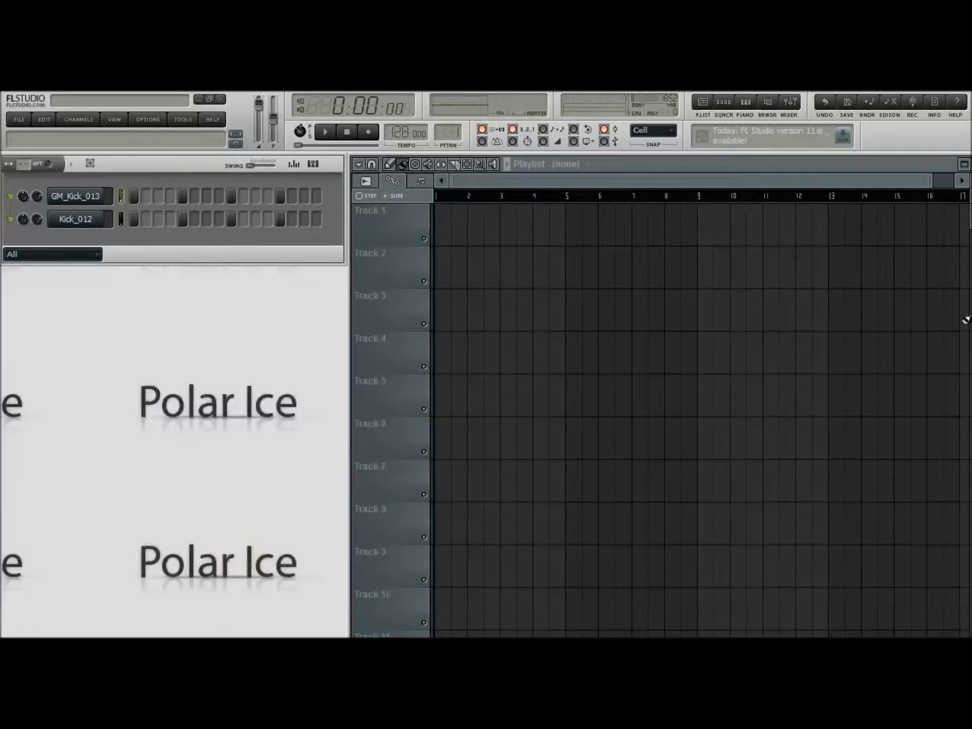
click(770, 102)
scroll(68, 347, up, 6)
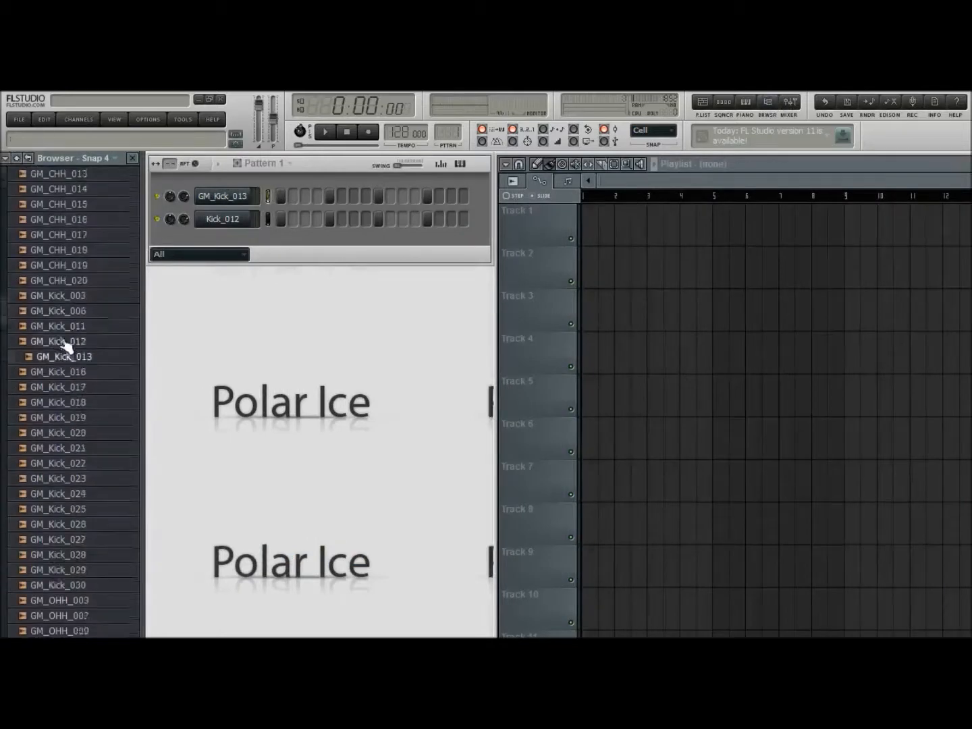
scroll(68, 347, up, 8)
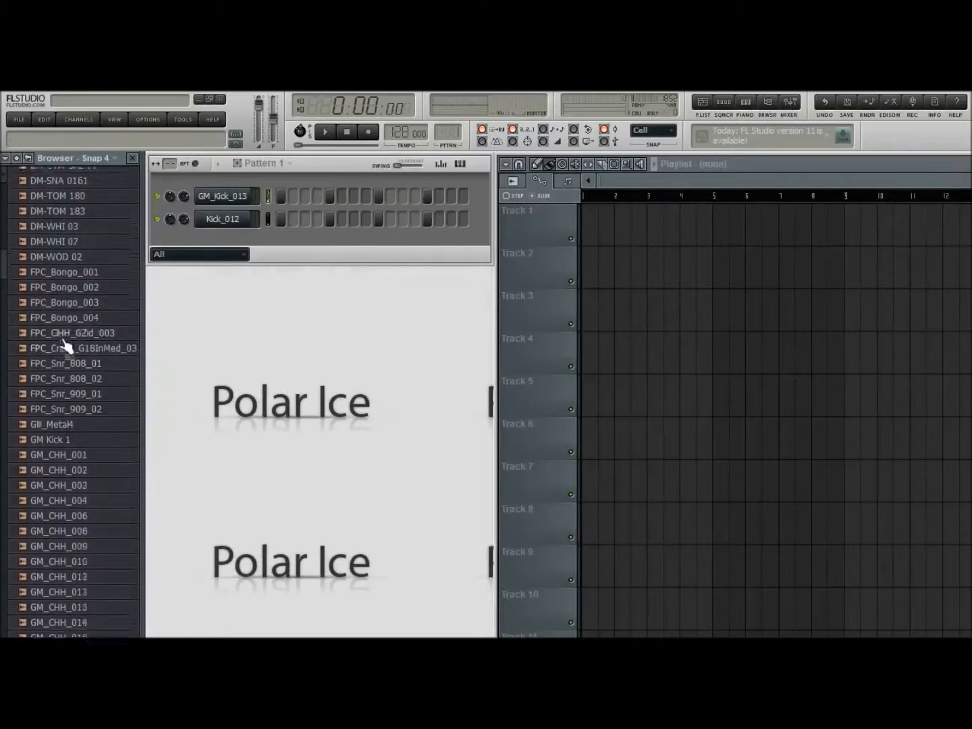
scroll(68, 347, up, 10)
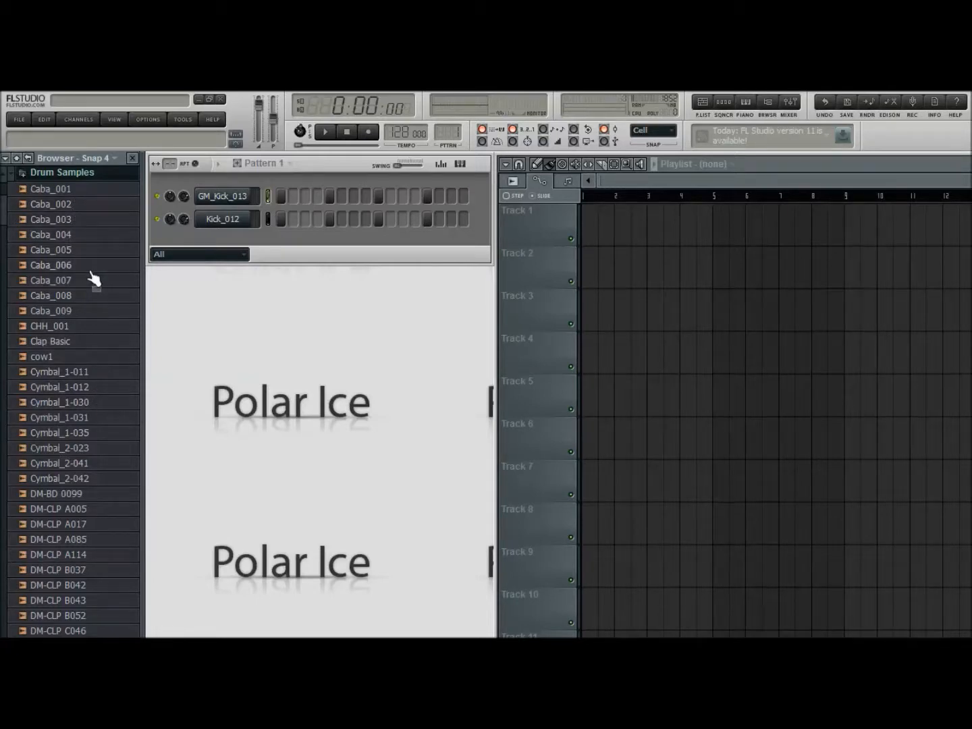
scroll(94, 281, down, 1)
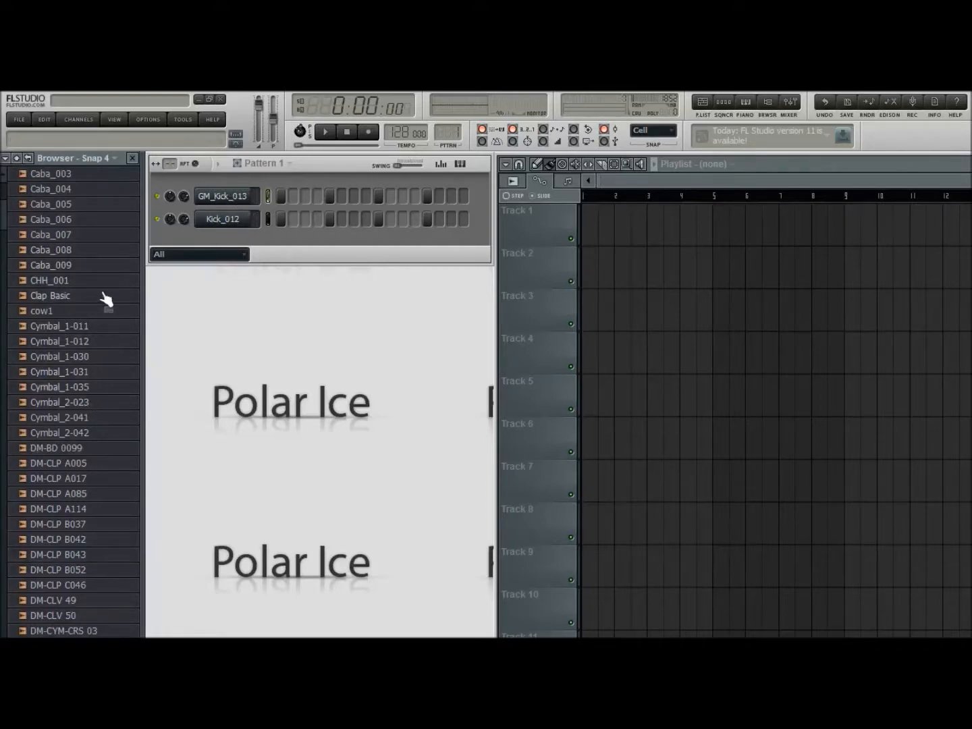
Audition several Cymbal_1 samples and add Cymbal_1-030 as a new channel below Kick_012
drag(84, 432, 87, 351)
click(83, 345)
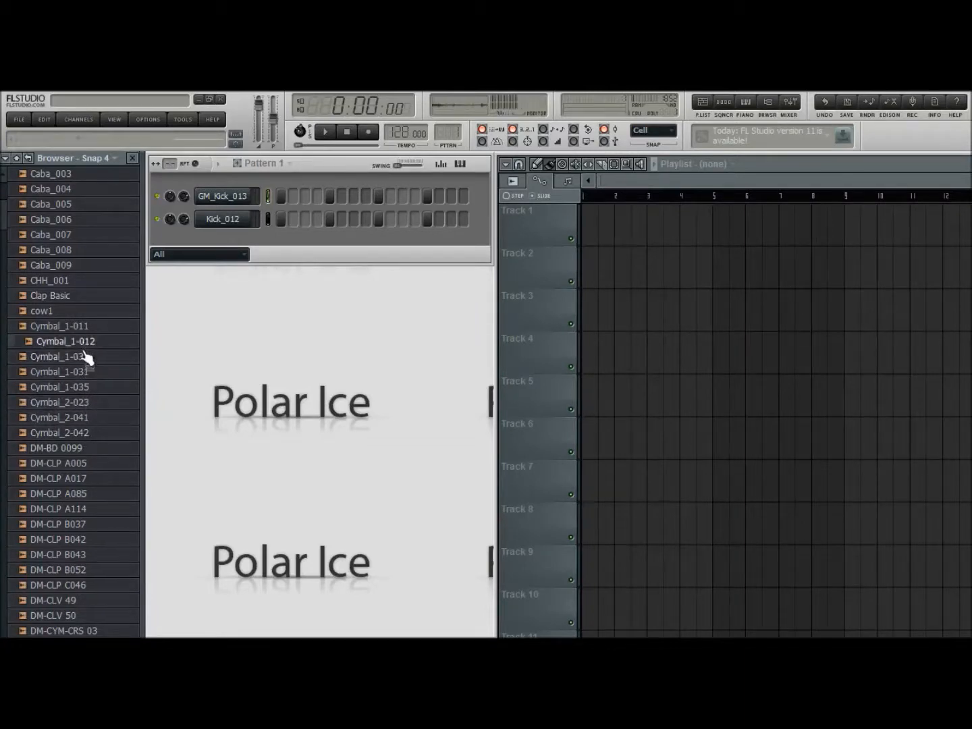
click(81, 327)
click(78, 358)
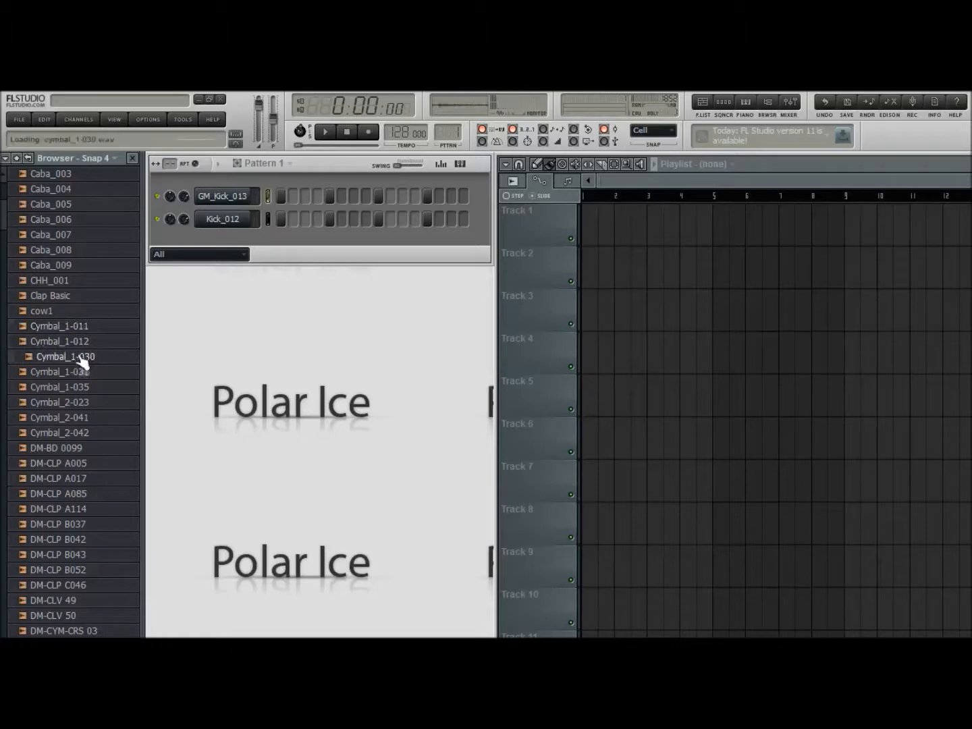
click(79, 371)
click(78, 358)
click(76, 371)
click(70, 360)
drag(63, 361, 222, 233)
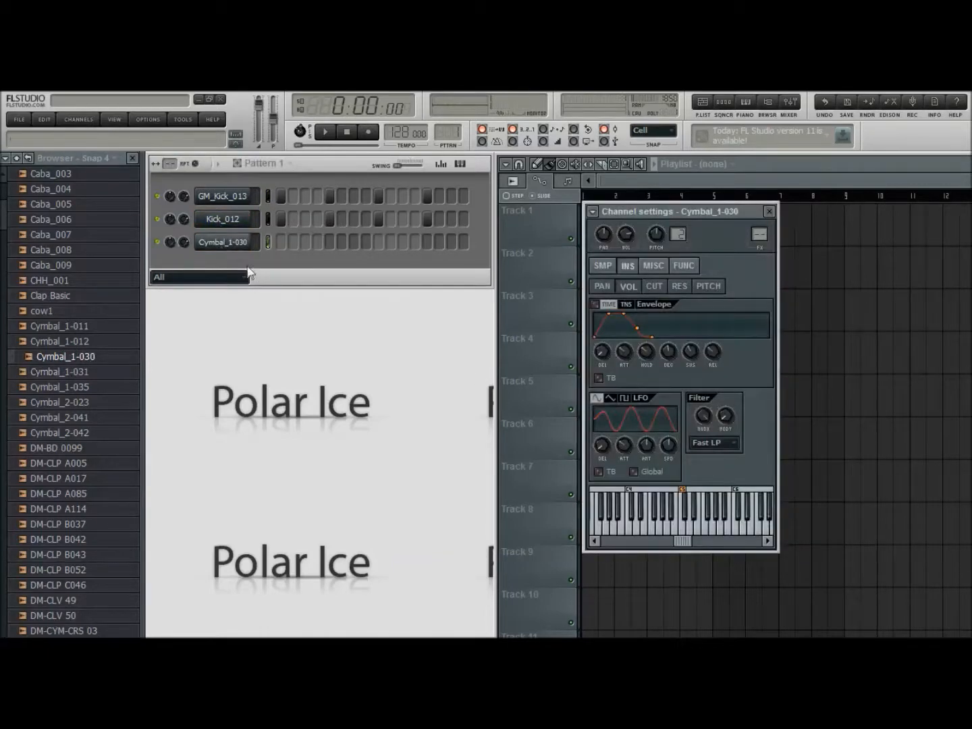
Show the sample settings of Cymbal_1-030, hide the browser and route the channel to mixer track 3
click(603, 267)
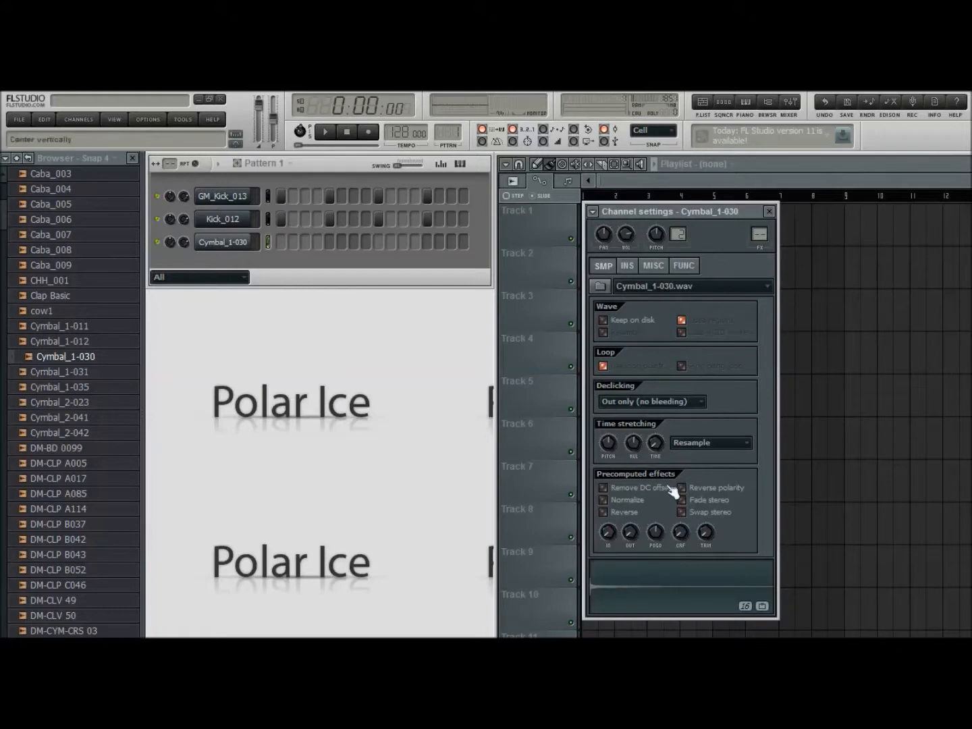
click(768, 100)
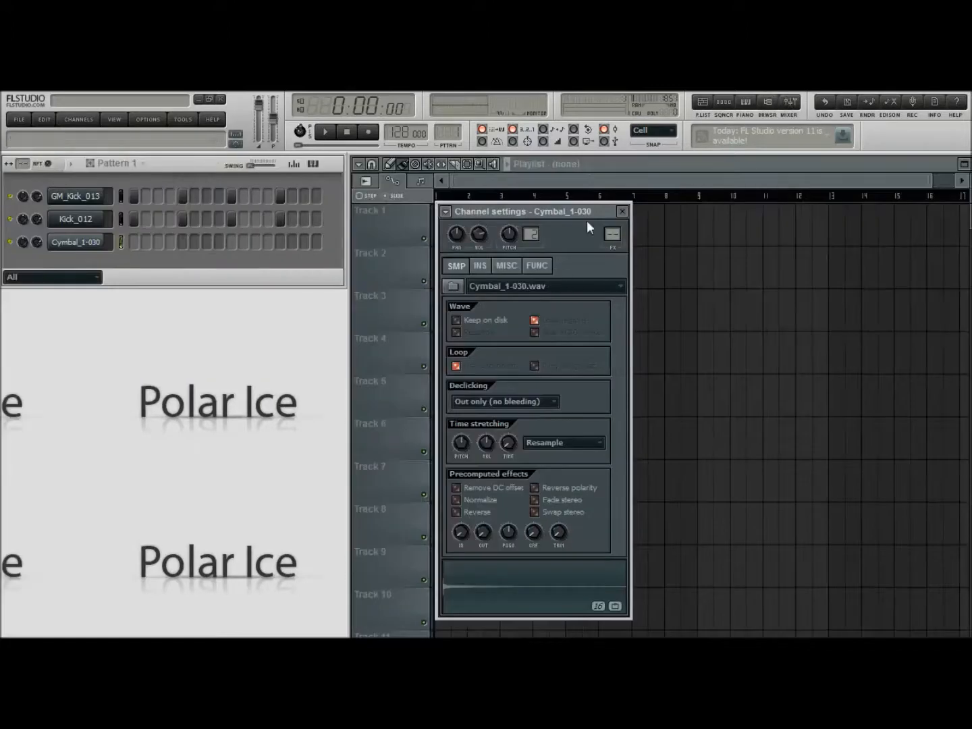
drag(592, 209, 628, 204)
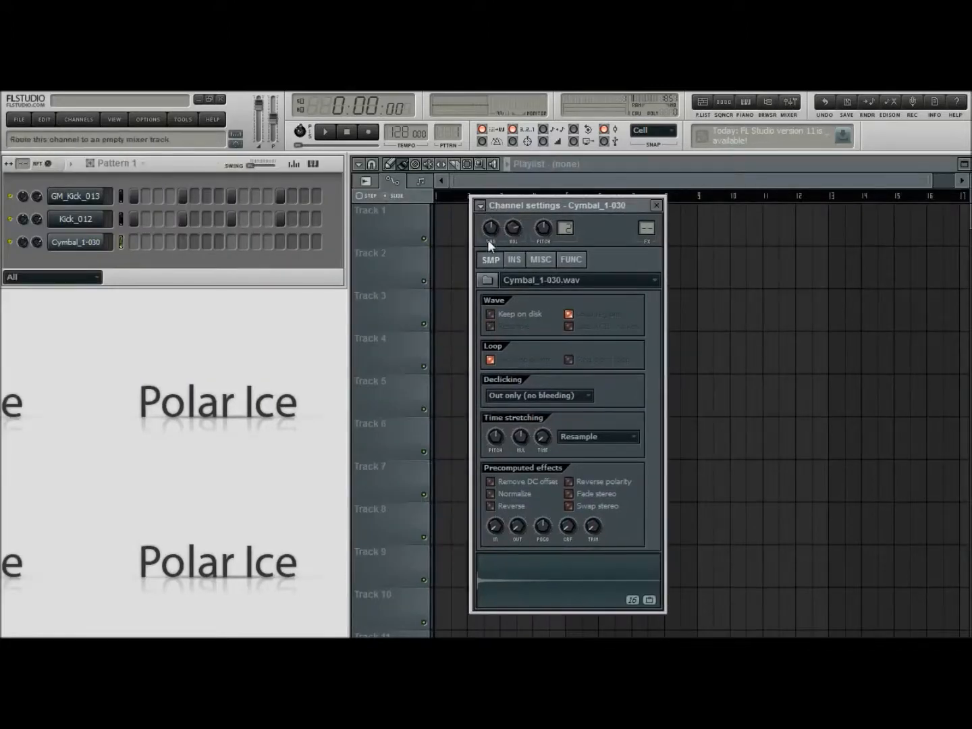
key(ctrl+l)
click(600, 202)
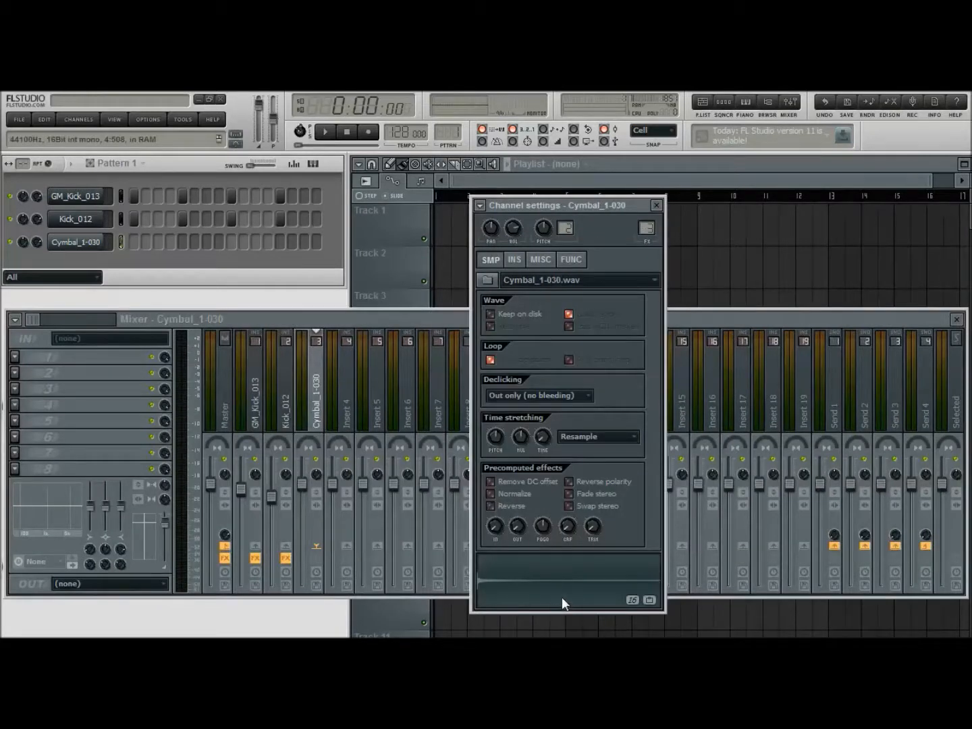
Open the Cymbal_1-030 sample in Edison, detect its pitch regions and close Edison
key(ctrl+e)
click(429, 349)
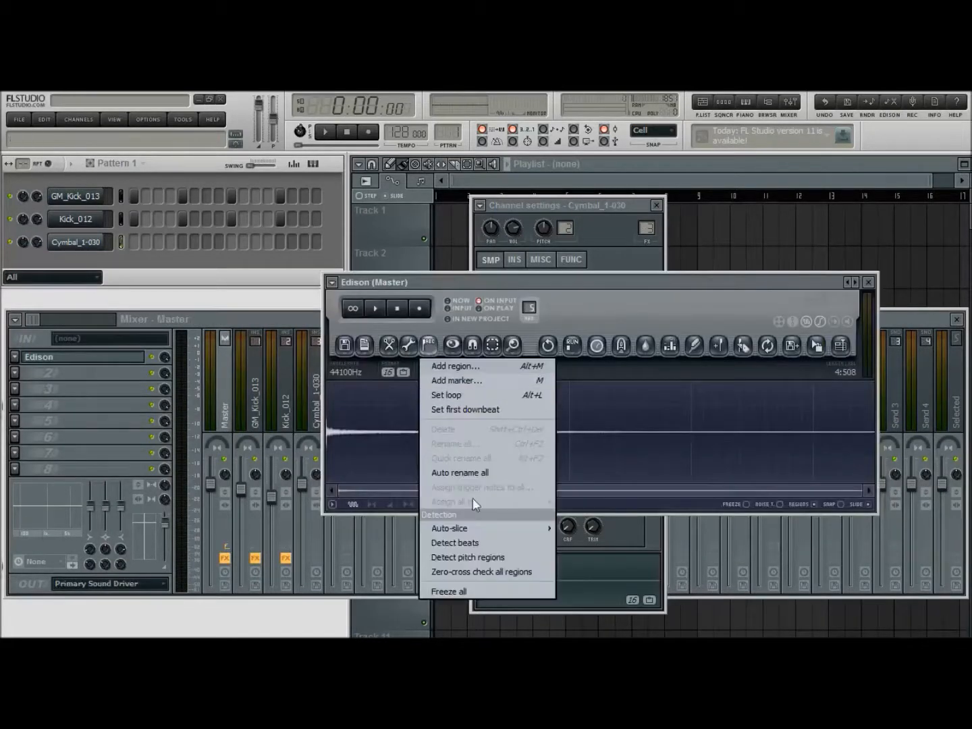
click(485, 561)
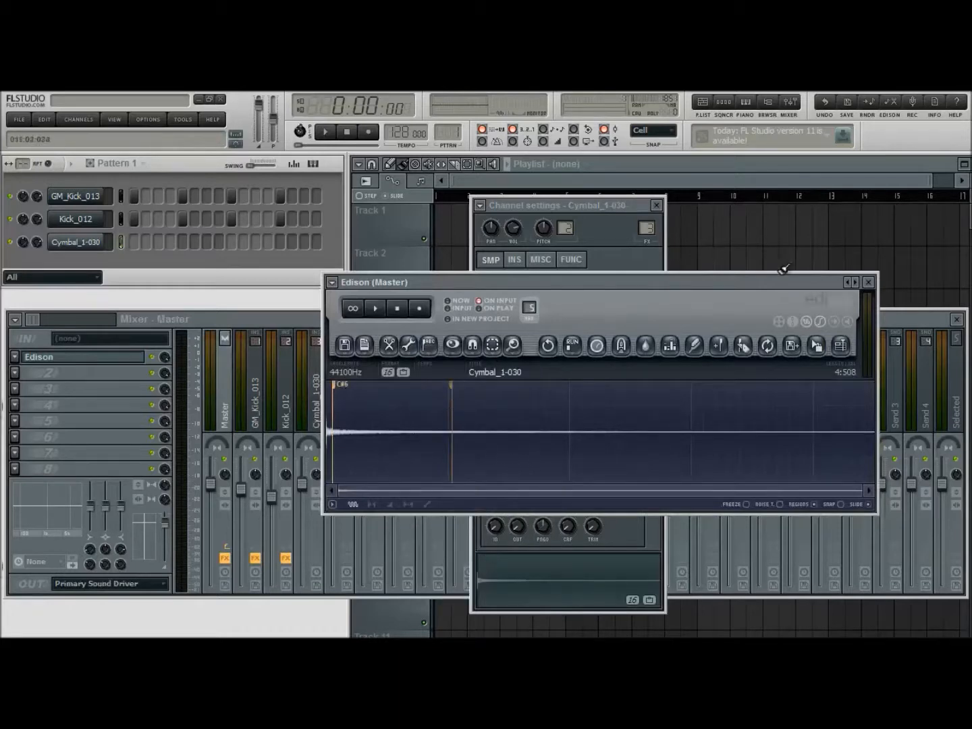
click(869, 283)
Set the root note of Cymbal_1-030 to C#5 and fill every fourth step, auditioning the pattern with both kicks
click(538, 259)
click(517, 260)
click(540, 260)
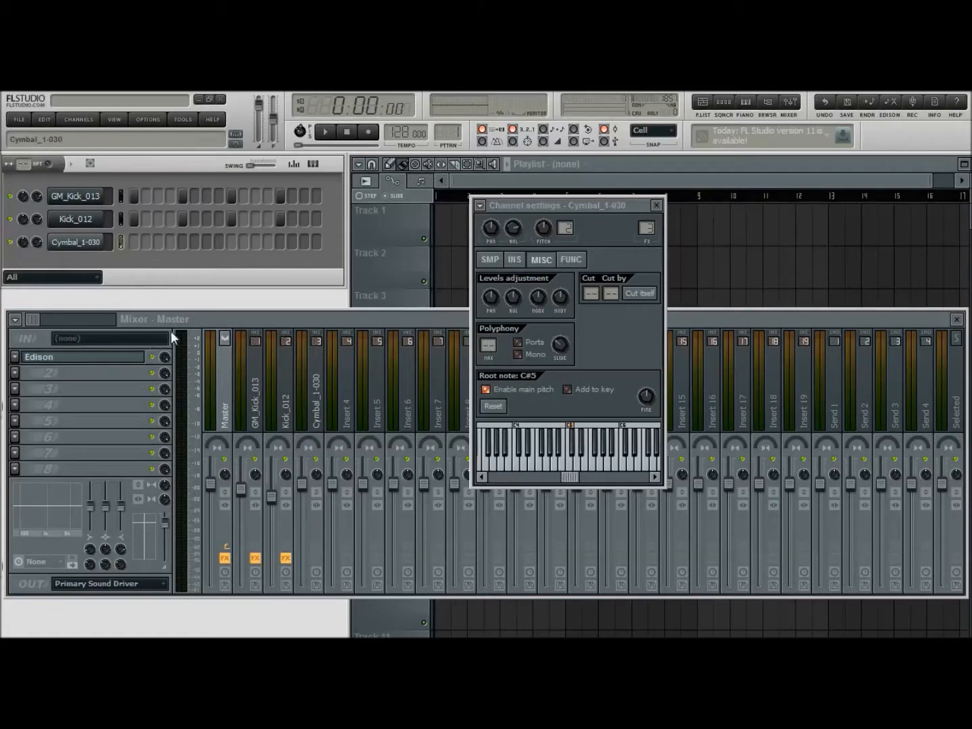
click(327, 134)
click(346, 133)
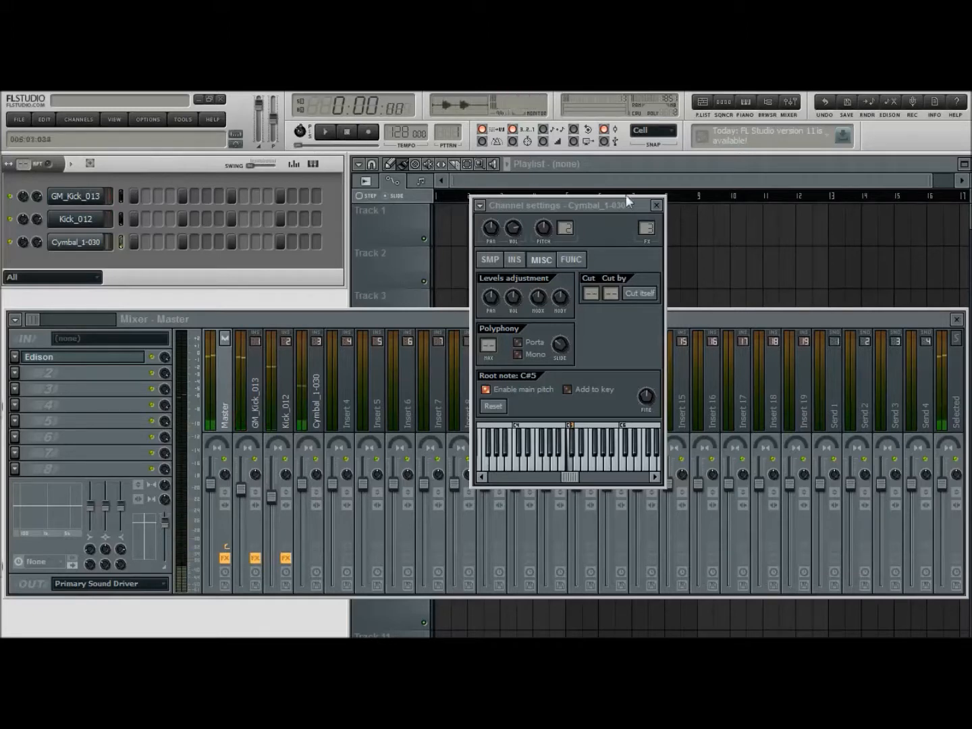
Set the root note of Cymbal_1-030 to C#4, audition the pattern and close the channel settings
right_click(526, 438)
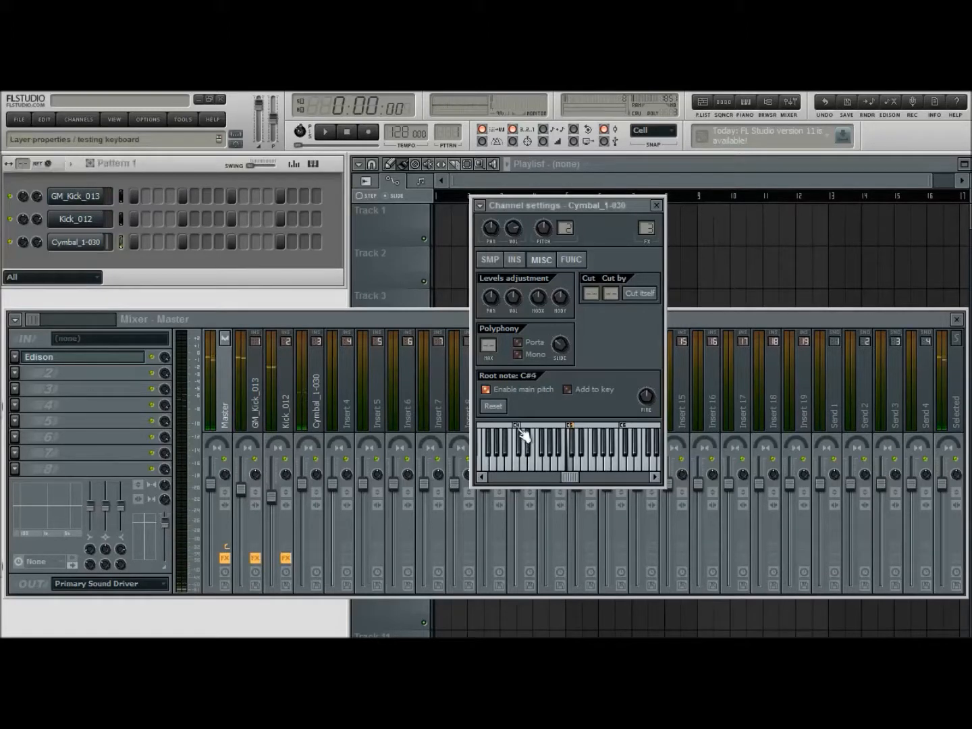
click(325, 132)
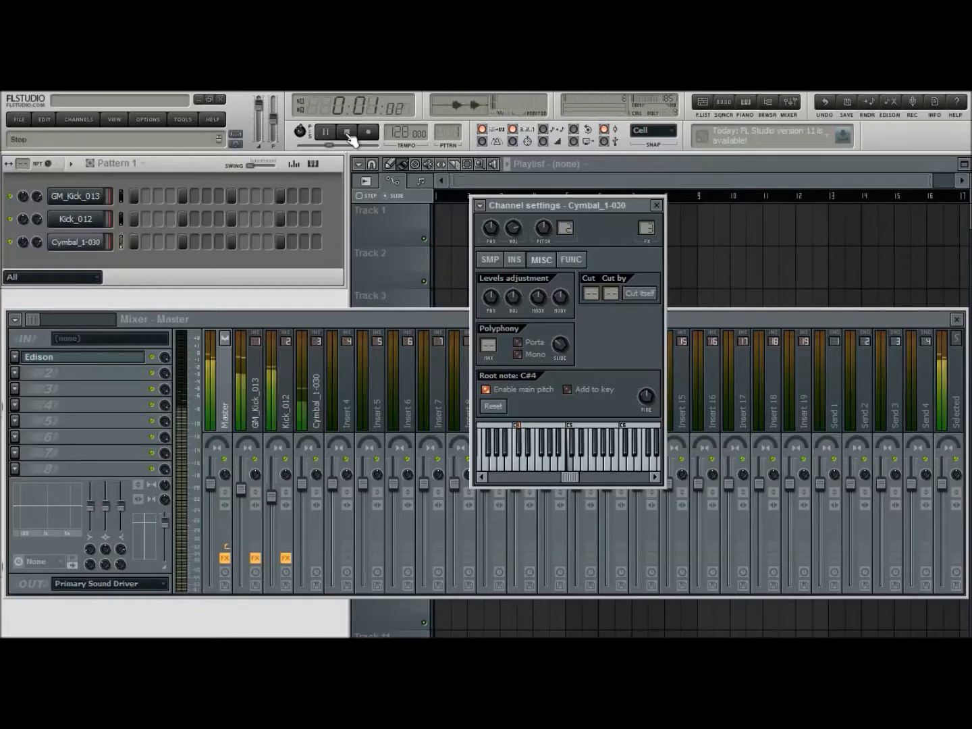
click(346, 133)
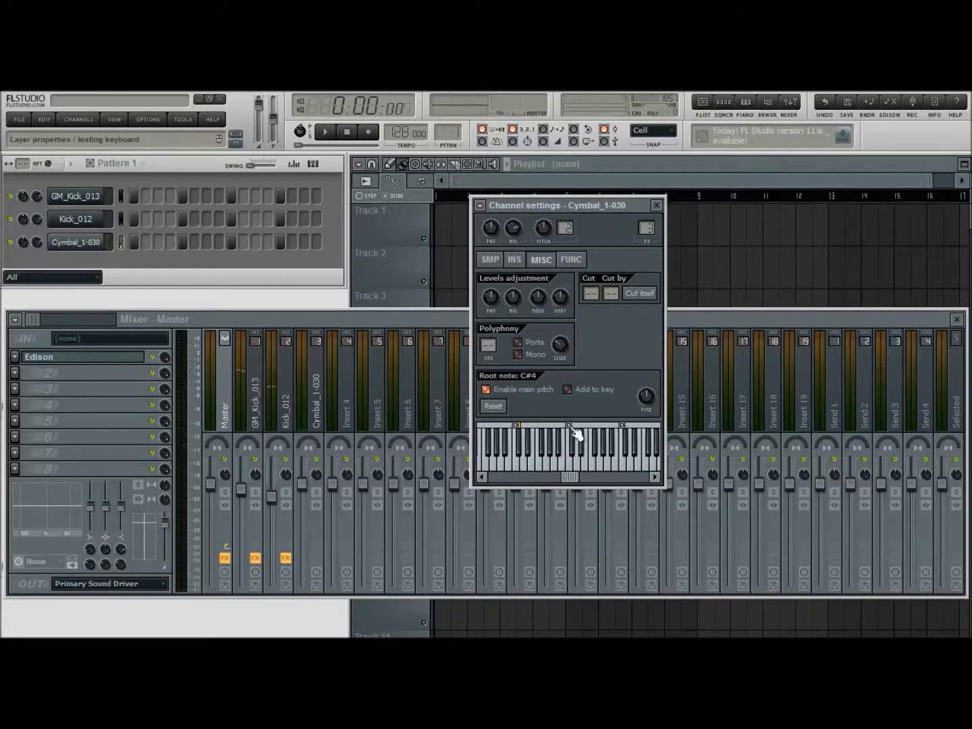
click(656, 205)
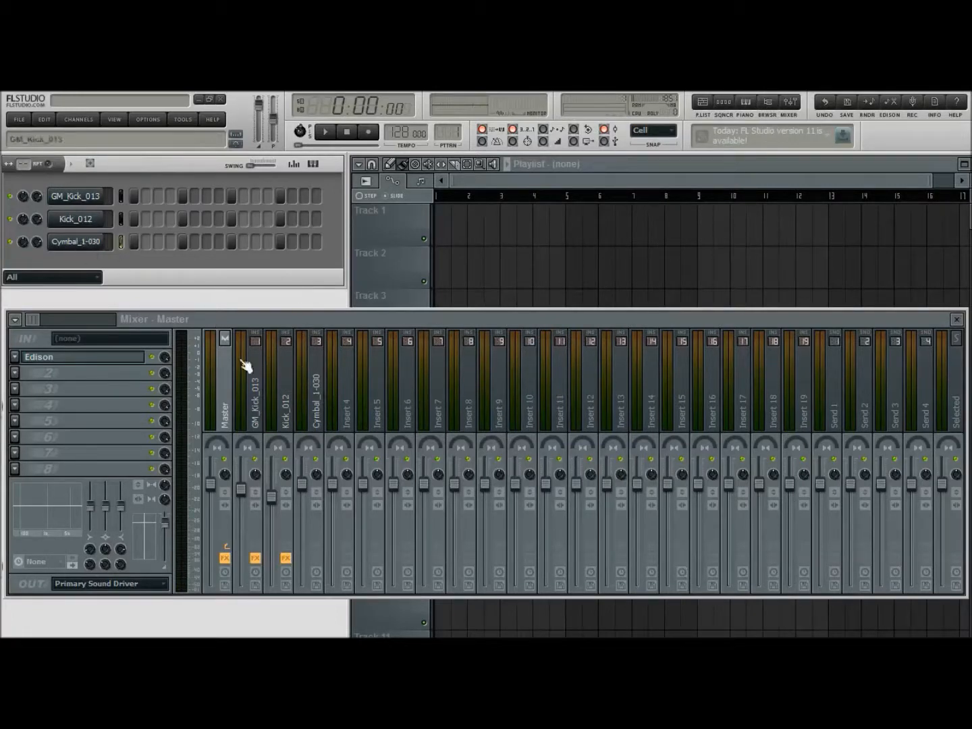
Add Fruity Parametric EQ 2 to the Cymbal_1-030 mixer track and adjust its highest band while the pattern plays
click(318, 413)
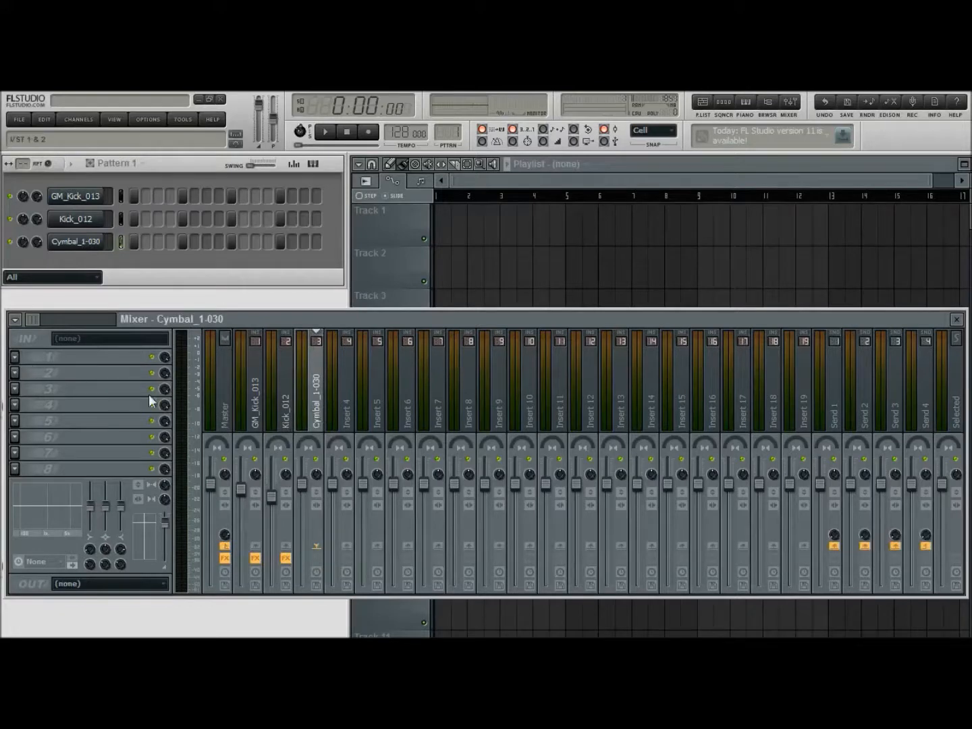
click(326, 137)
drag(343, 263, 474, 246)
drag(417, 369, 369, 347)
click(609, 244)
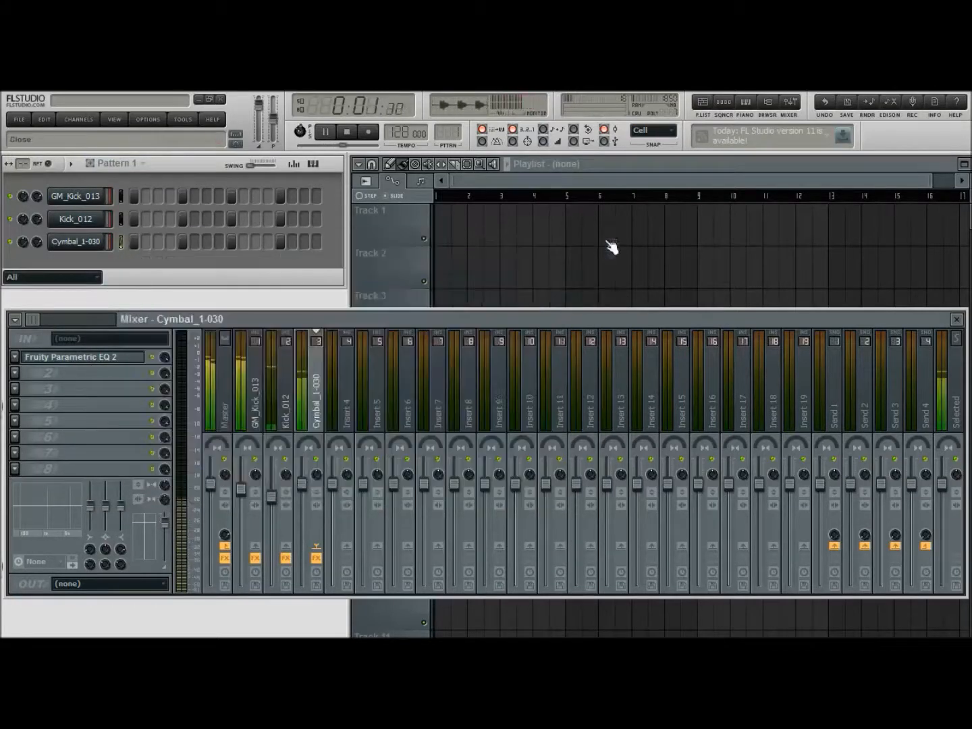
Lower the mixer level of Cymbal_1-030 well below the two kicks and stop playback
drag(303, 485, 306, 527)
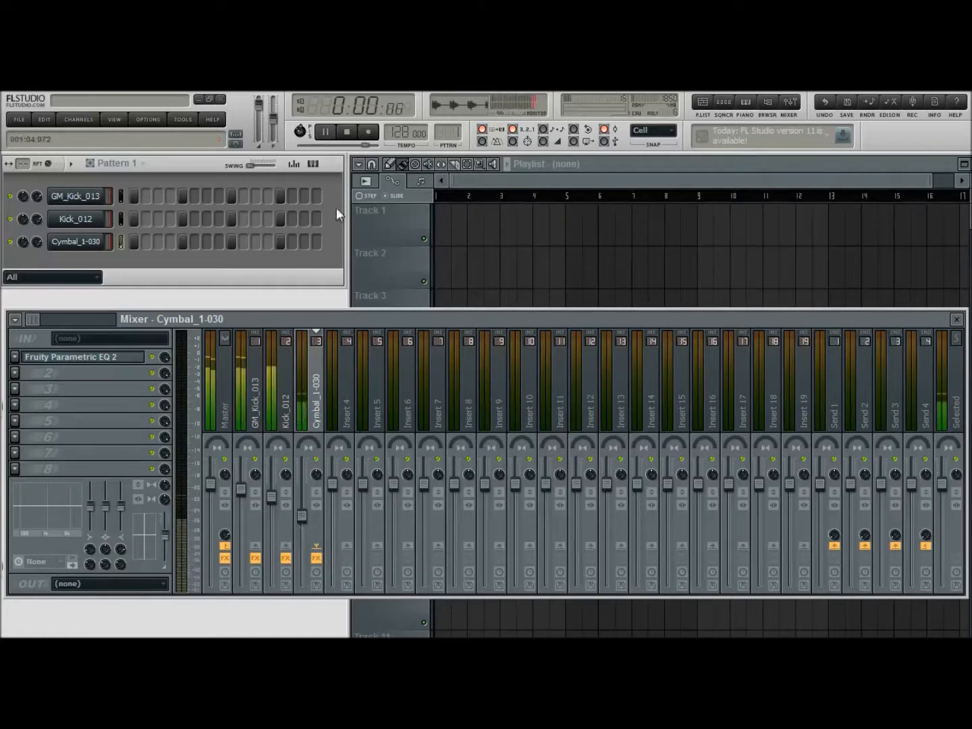
click(347, 133)
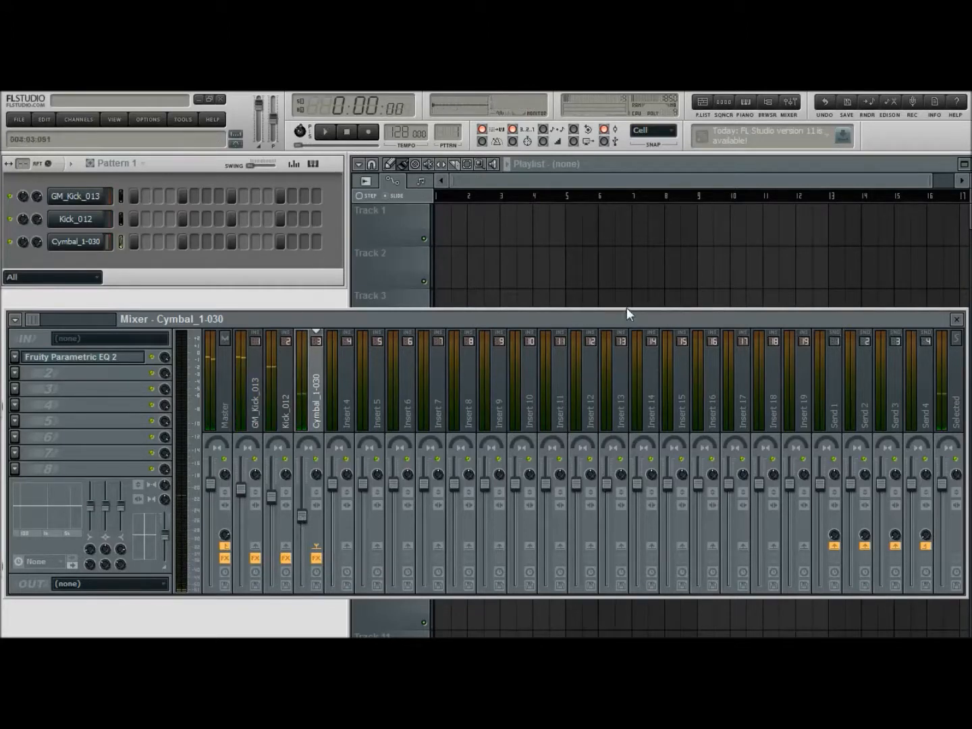
drag(665, 320, 669, 317)
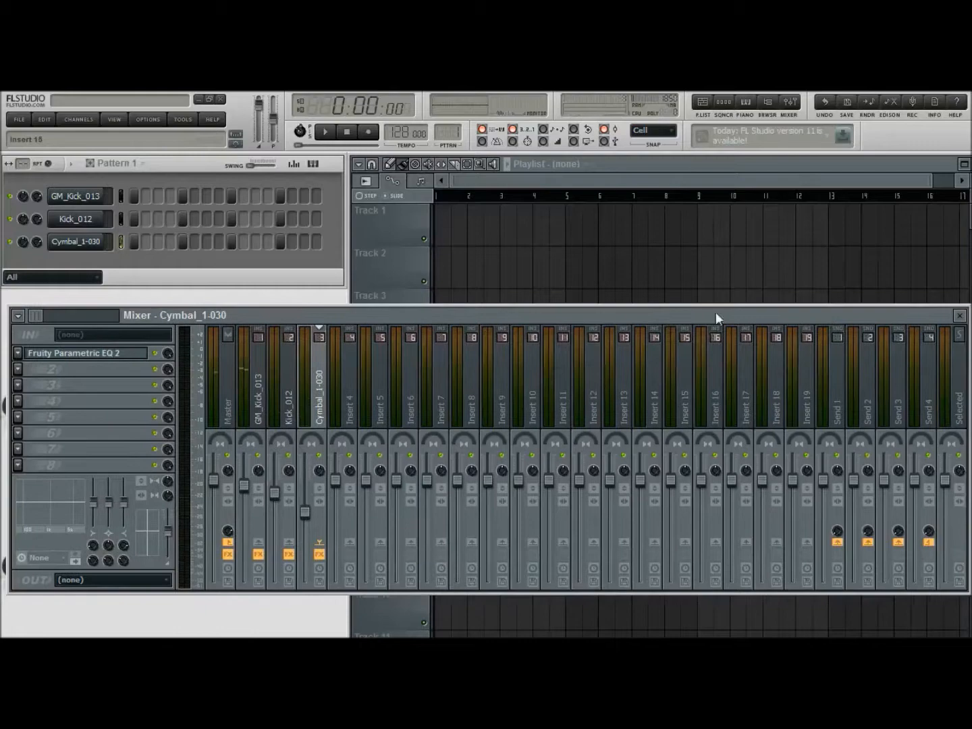
Find GM_Snareclap_013 in the sample browser and add it as a new channel below Cymbal_1-030
click(959, 316)
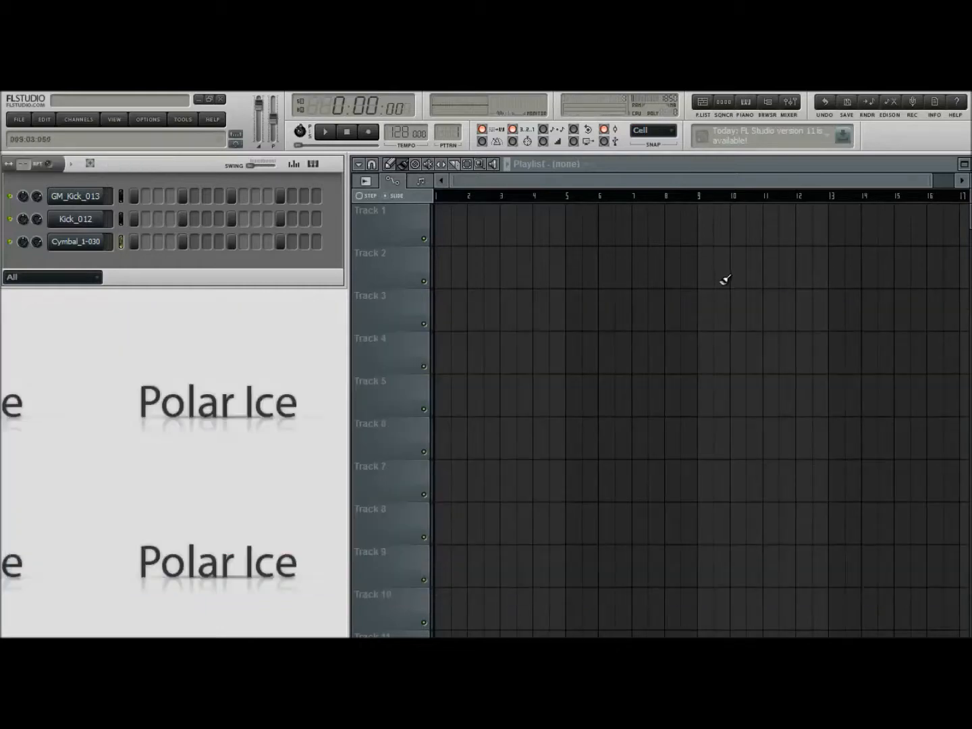
click(769, 102)
scroll(63, 401, down, 15)
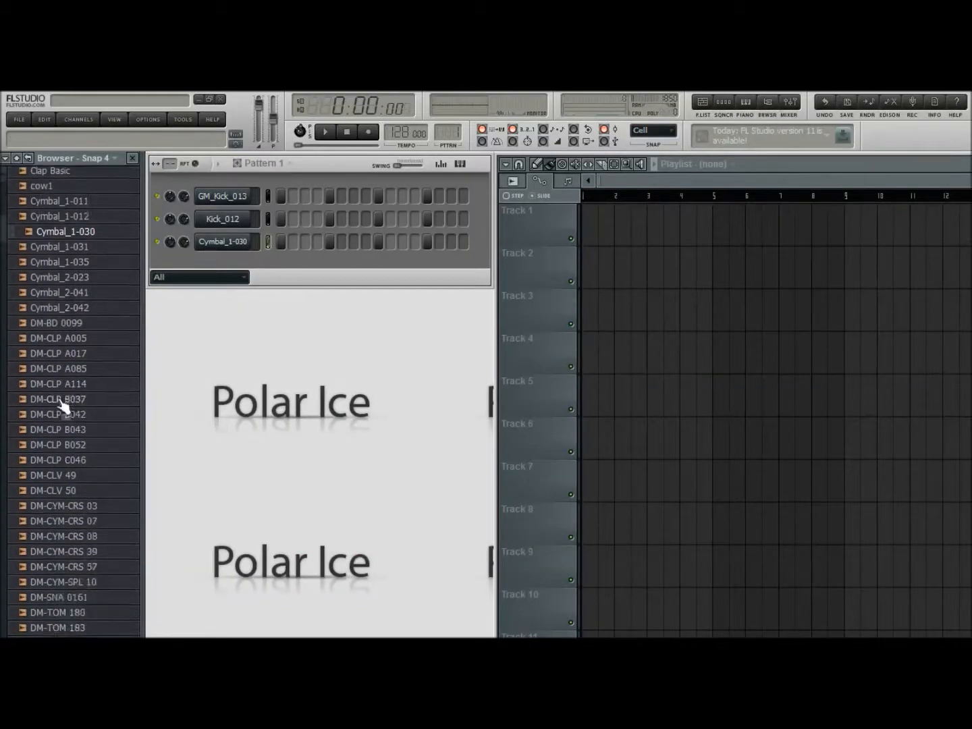
scroll(70, 385, down, 20)
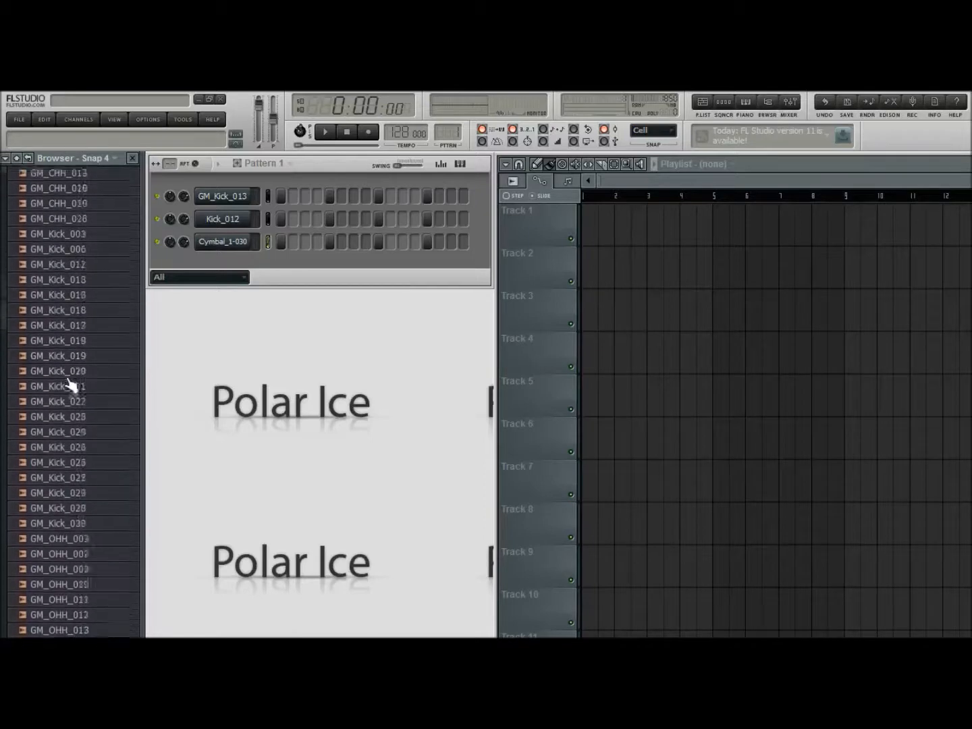
scroll(70, 385, down, 6)
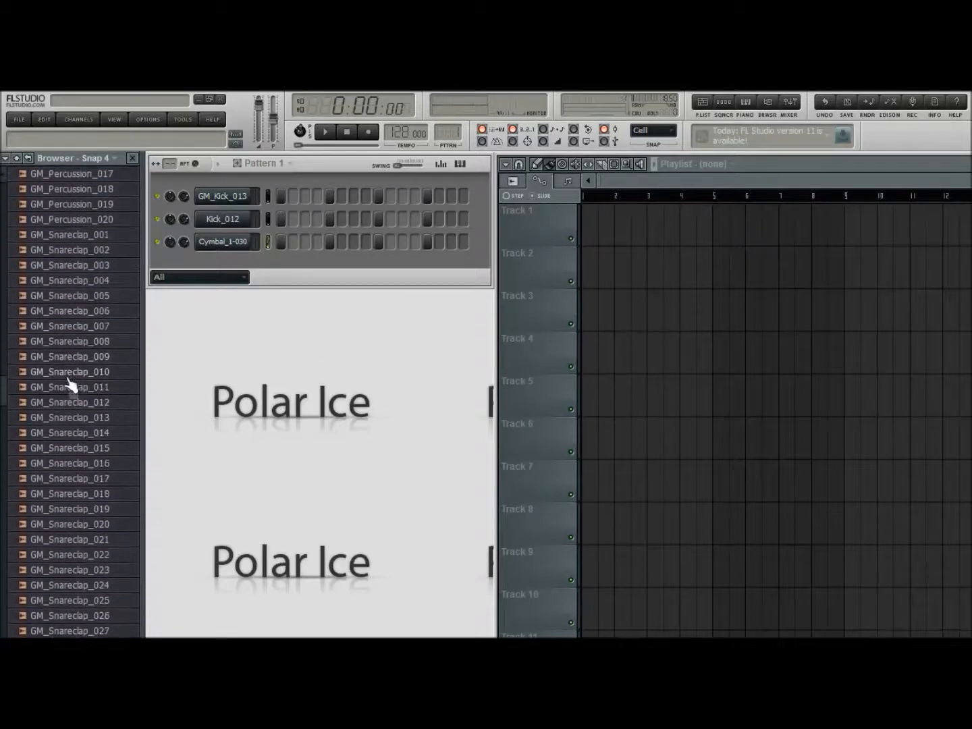
click(112, 374)
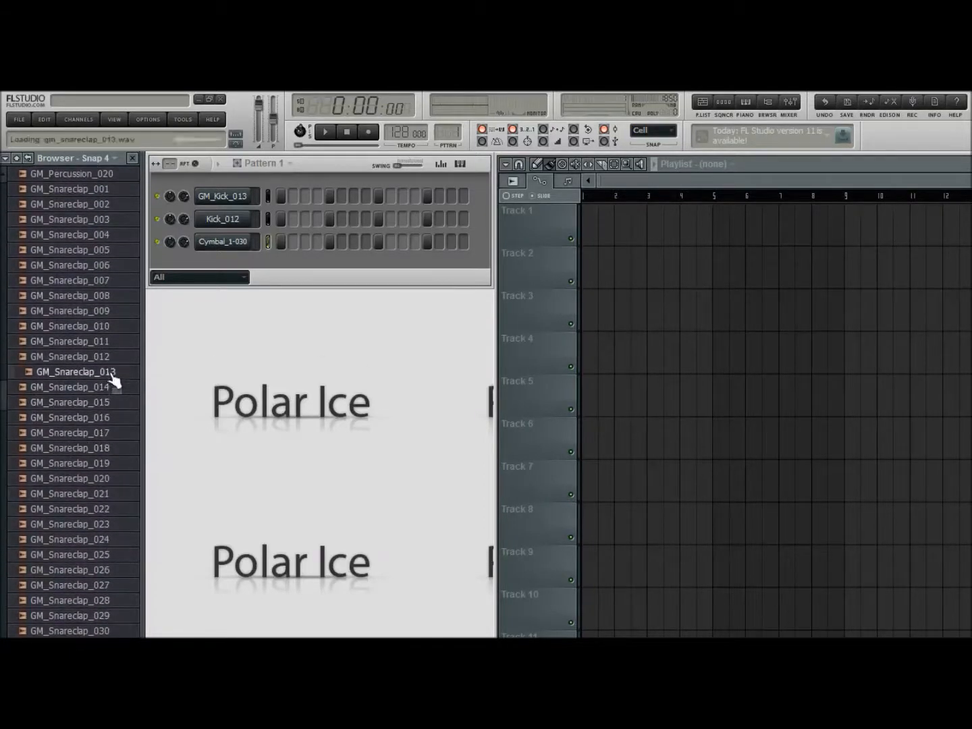
drag(110, 377, 237, 280)
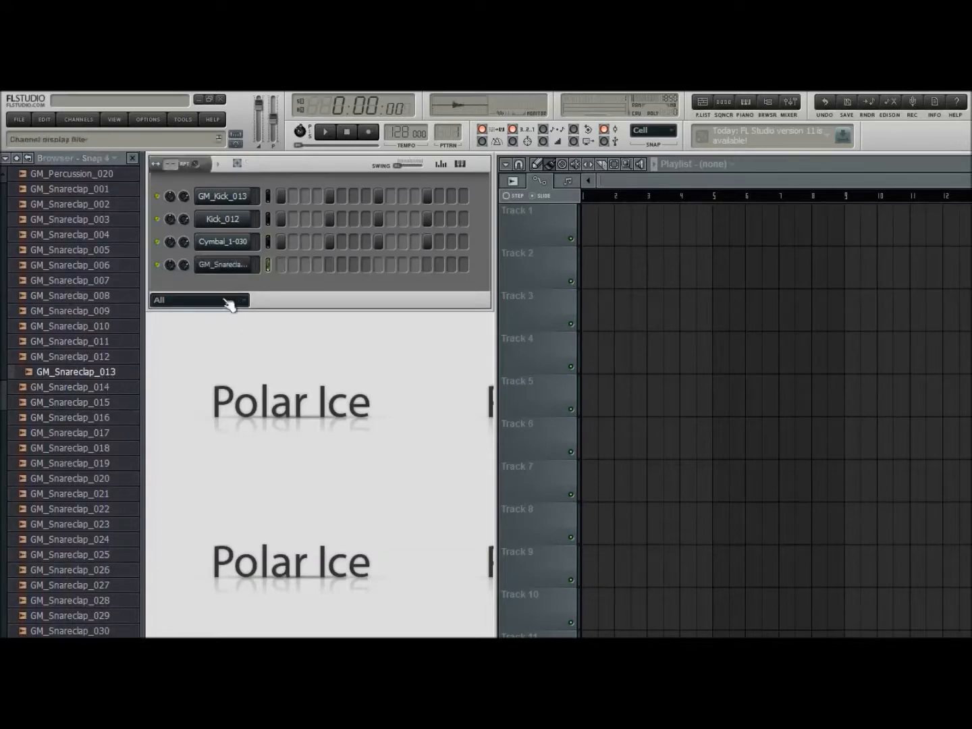
Add GM_Snareclap_014 as another channel and place hits for both snareclaps on steps 5 and 13
click(91, 390)
drag(94, 398, 300, 341)
click(330, 265)
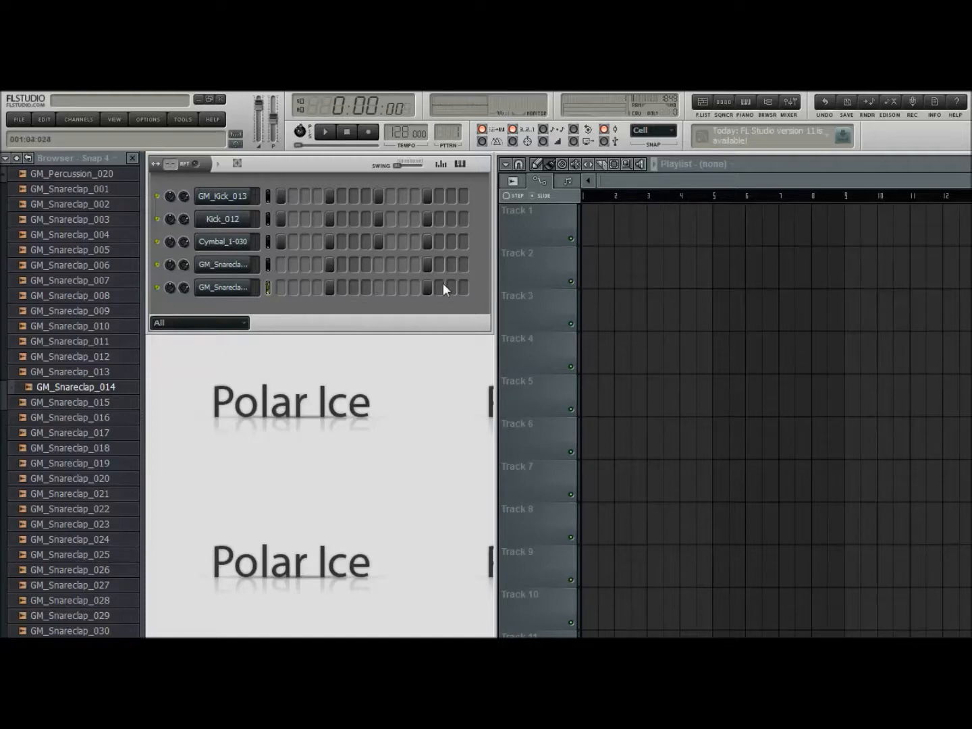
Analyse GM_Snareclap_013 in Edison with region detection, and close the editor and channel settings
click(225, 267)
click(637, 260)
click(708, 580)
click(708, 581)
click(709, 581)
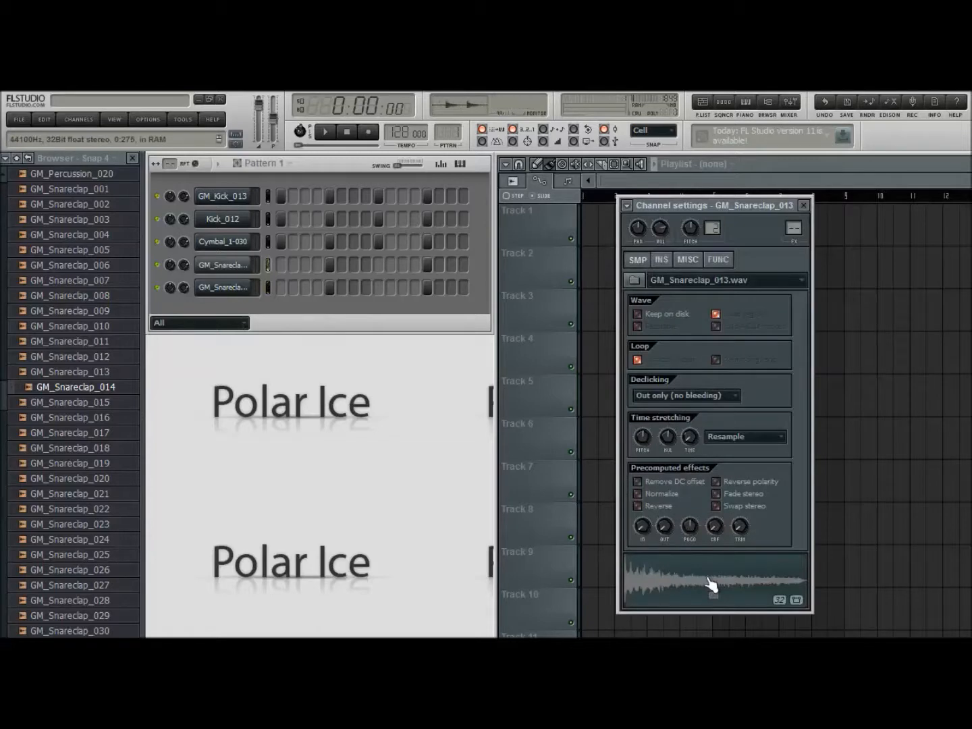
click(721, 588)
click(574, 346)
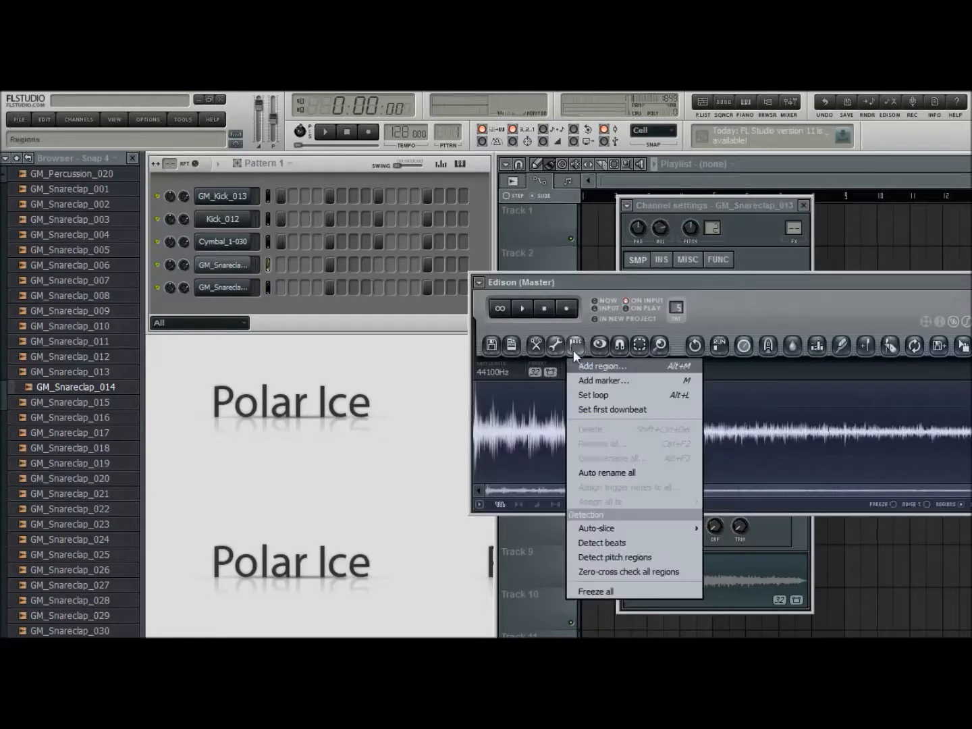
click(623, 543)
drag(734, 282, 601, 276)
click(886, 276)
click(803, 205)
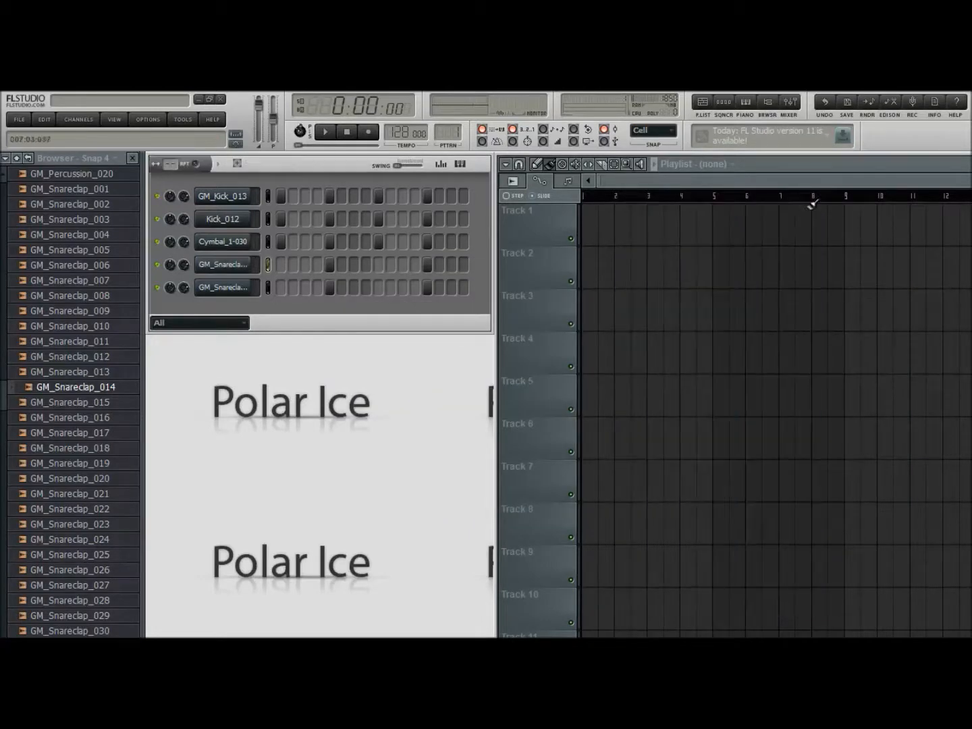
Run pitch region detection on GM_Snareclap_014 in Edison, and close the editor and channel settings
click(216, 287)
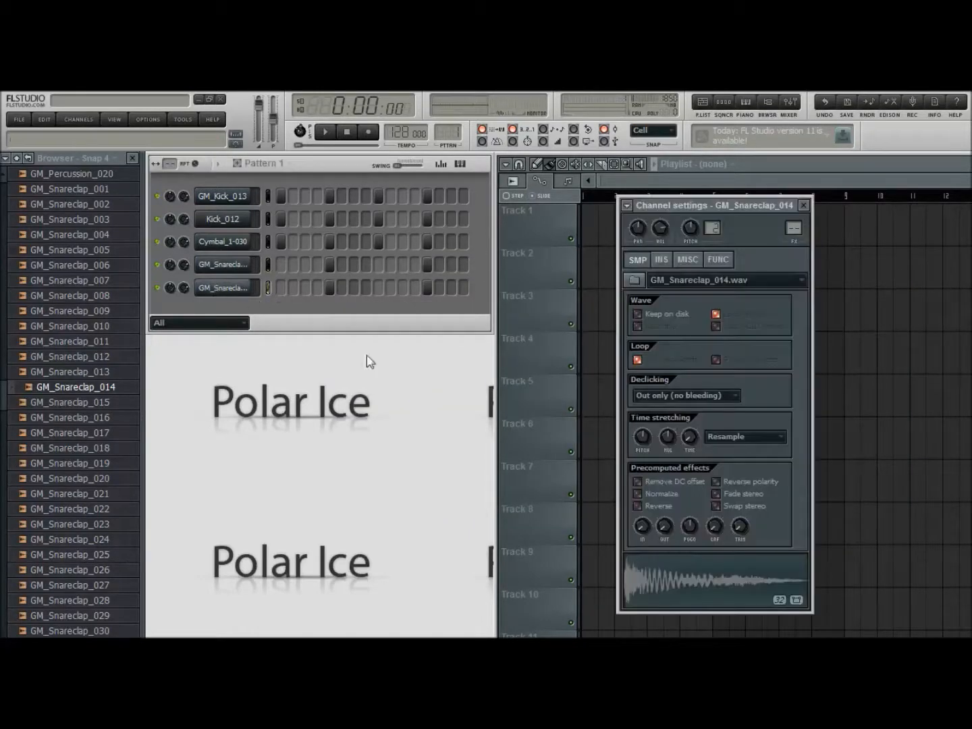
click(723, 600)
click(444, 337)
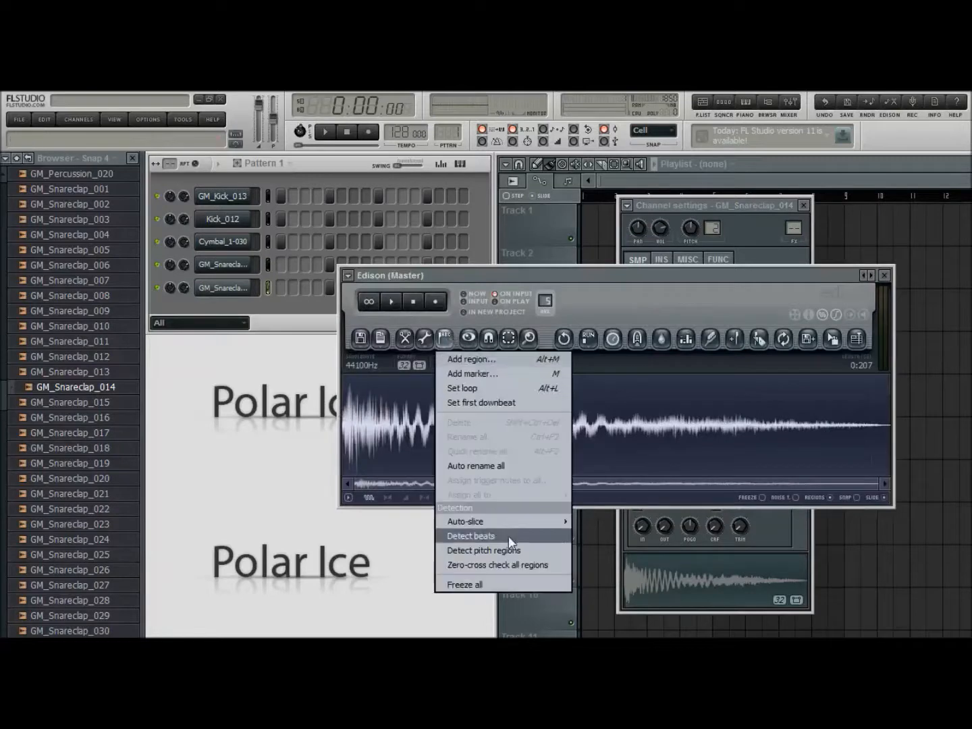
click(491, 548)
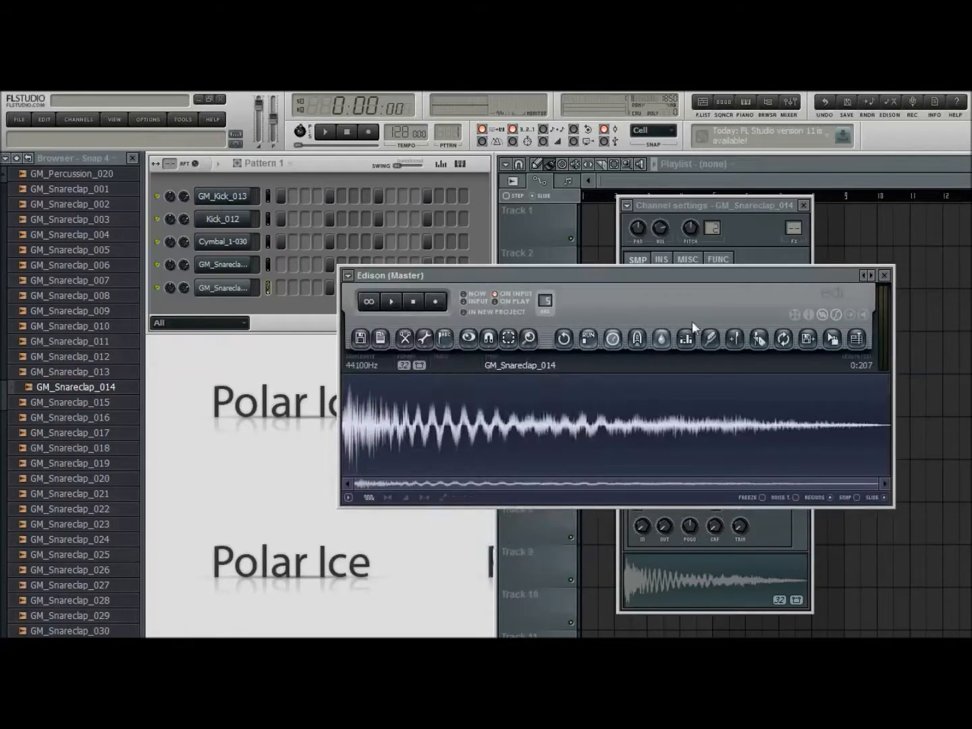
click(884, 276)
click(804, 206)
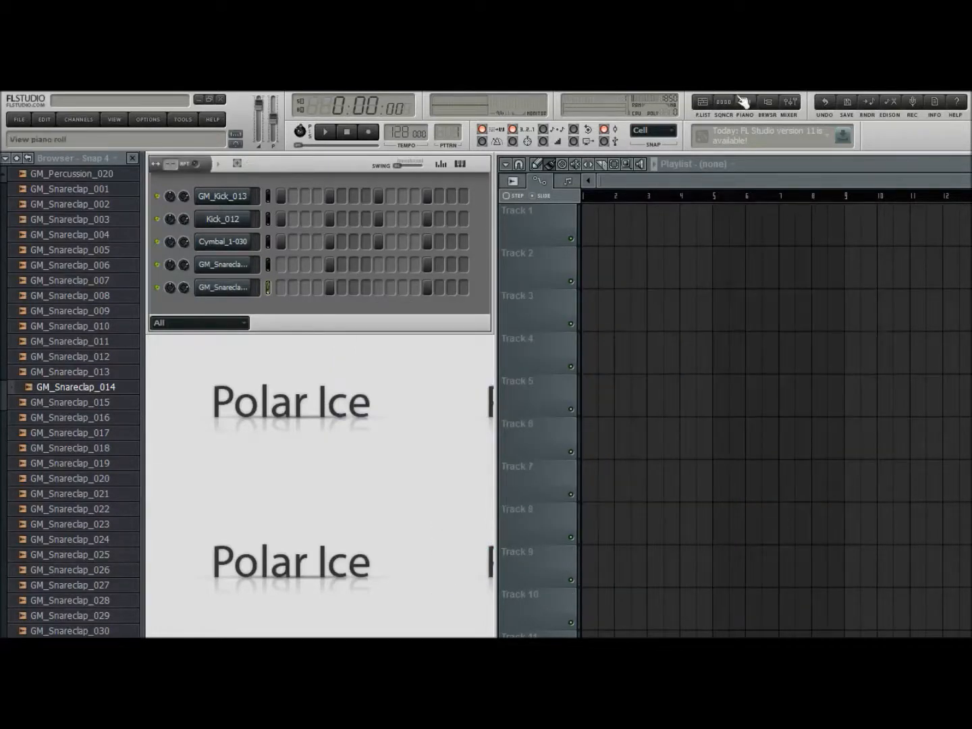
Hide the sample browser, mute both kicks and the cymbal, and audition the two snareclaps alone
click(767, 102)
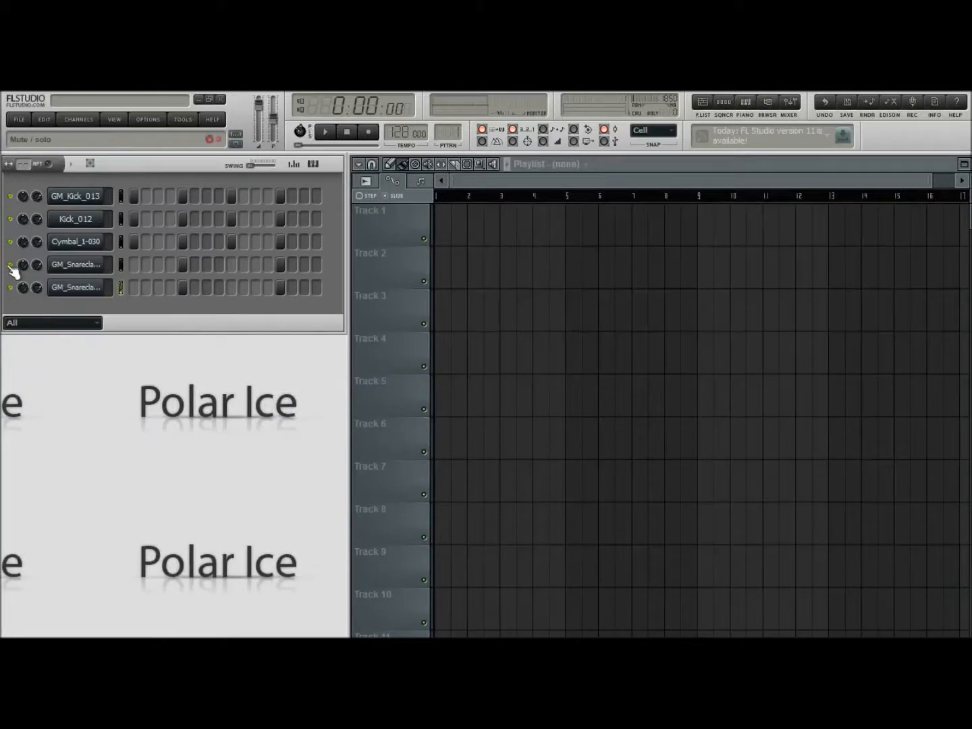
click(347, 131)
Route GM_Snareclap_013 and GM_Snareclap_014 to the empty mixer tracks 4 and 5
click(86, 268)
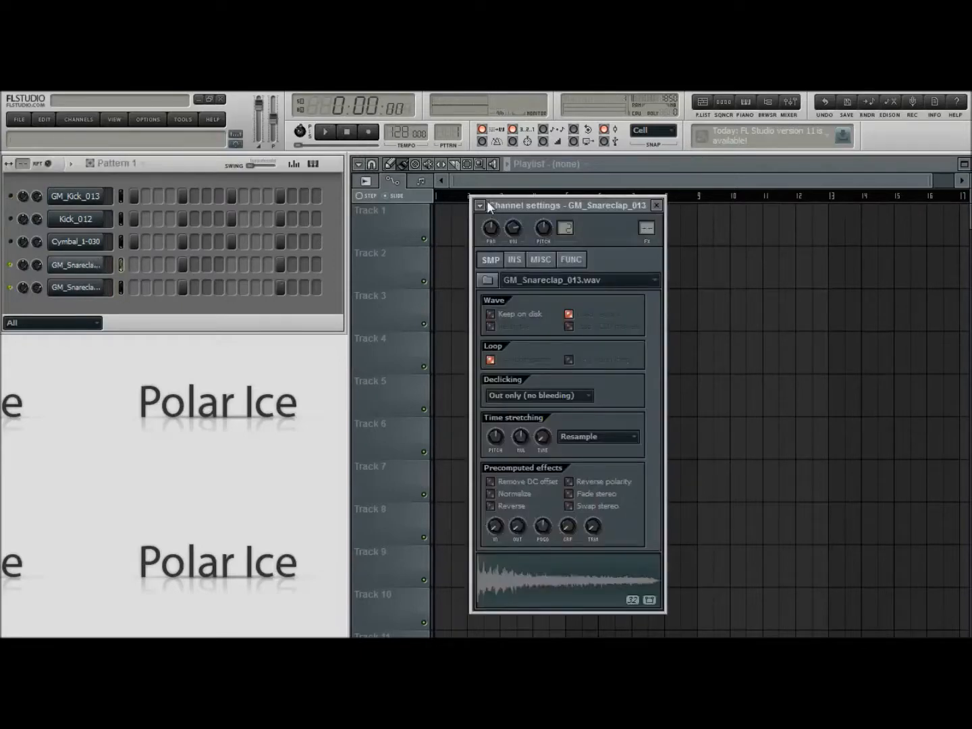
click(502, 240)
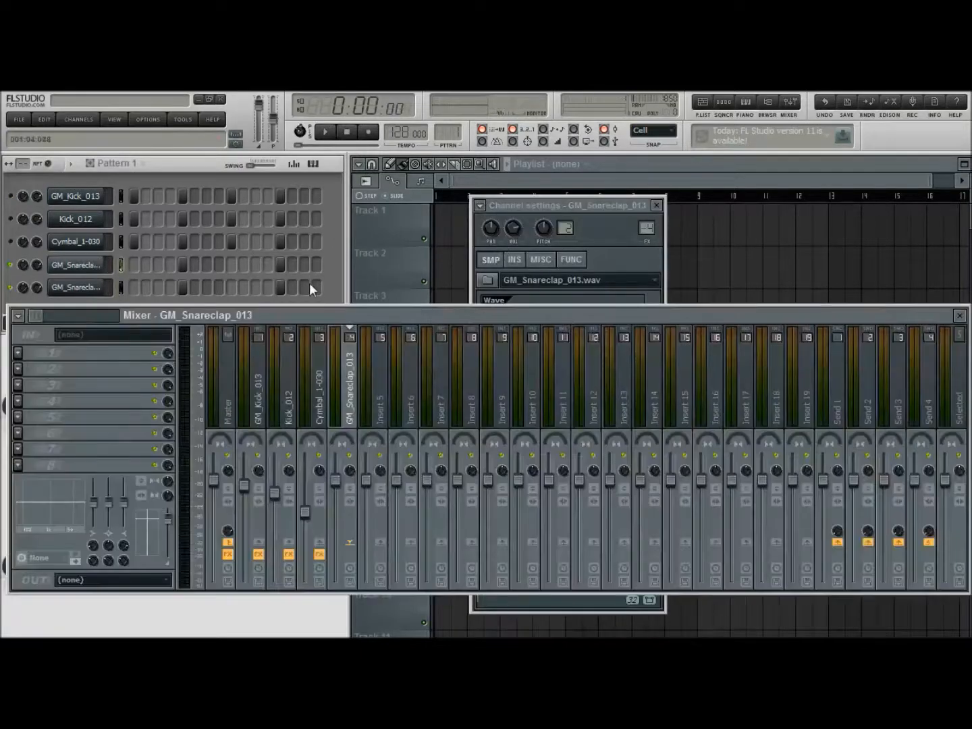
click(337, 283)
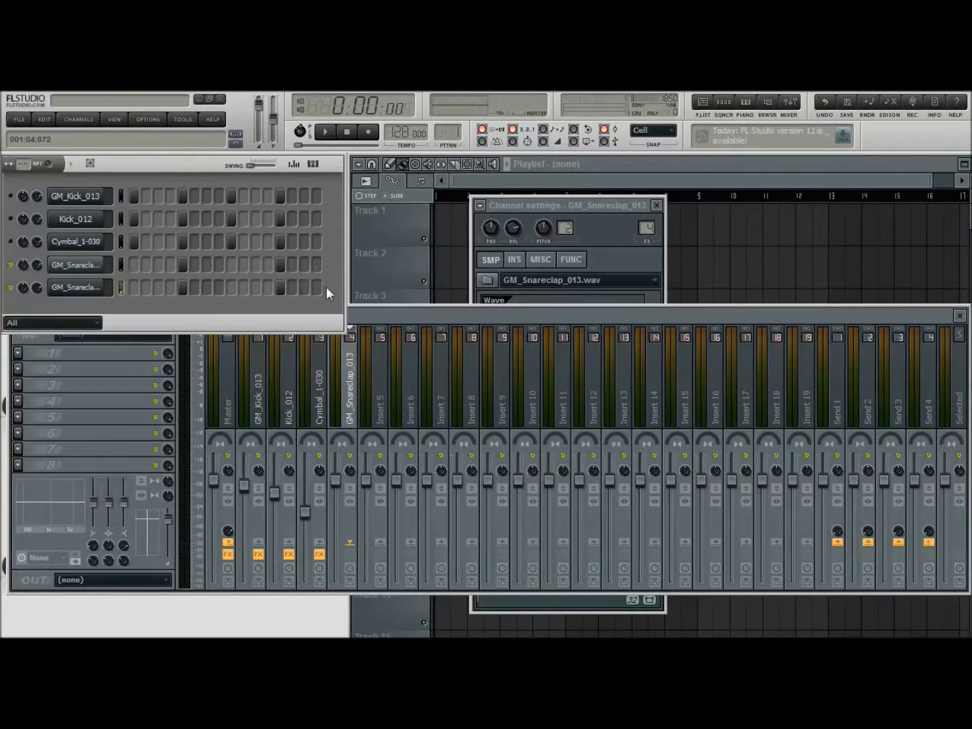
click(92, 289)
click(480, 205)
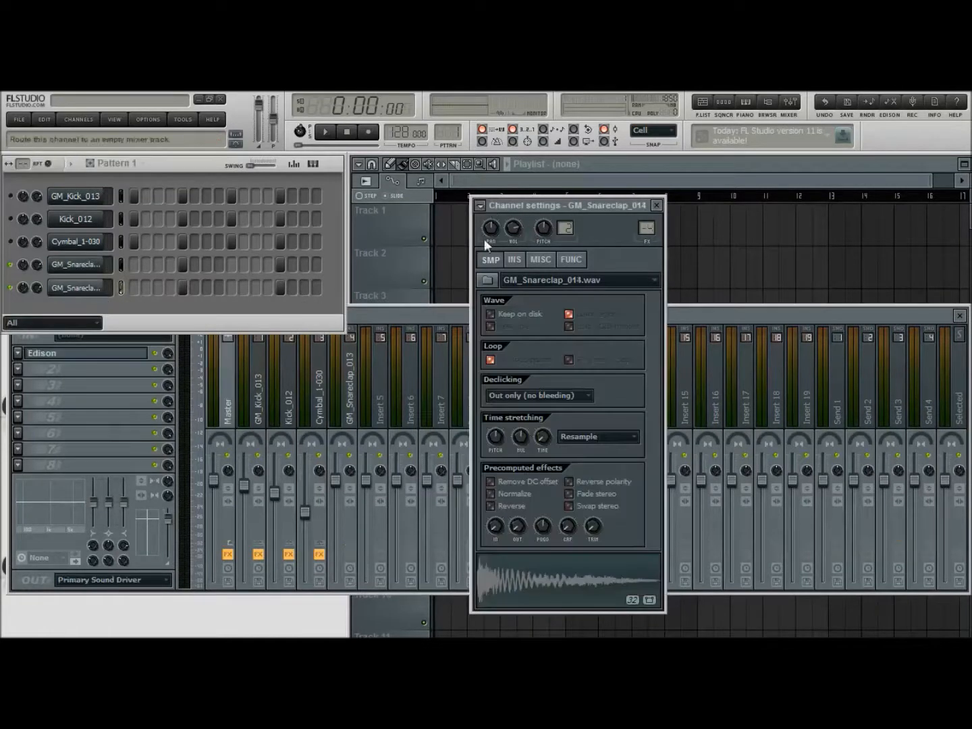
click(497, 241)
click(657, 206)
Add Fruity Parametric EQ 2 to GM_Snareclap_013, cut its lows, raise the highest band and slightly lower band 5 while it plays alone
click(352, 385)
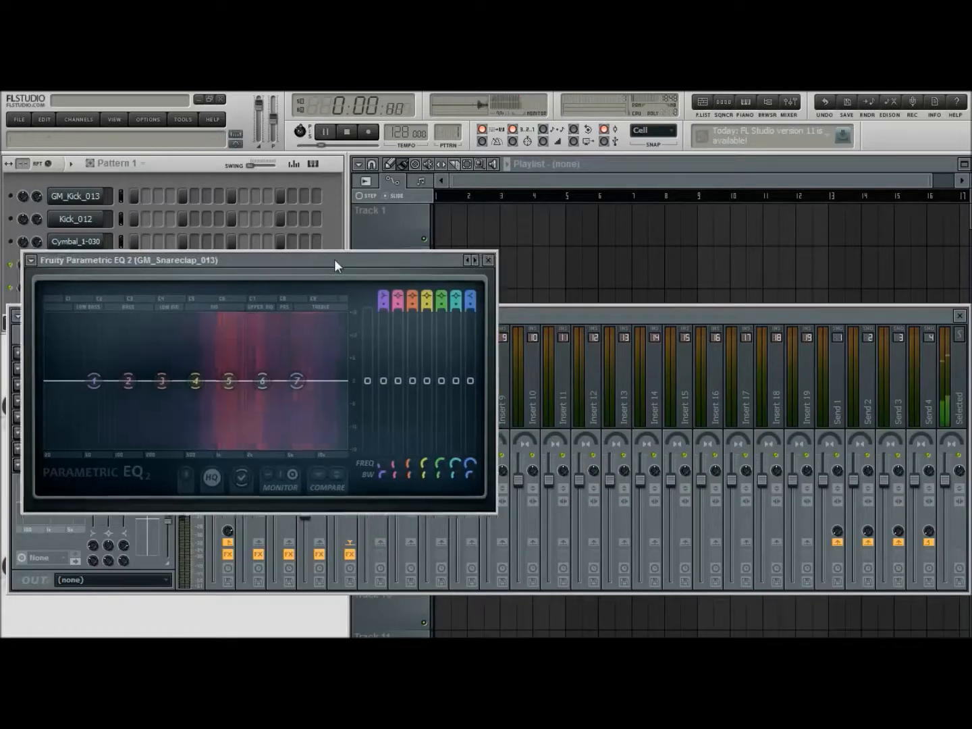
drag(334, 259, 611, 246)
click(305, 215)
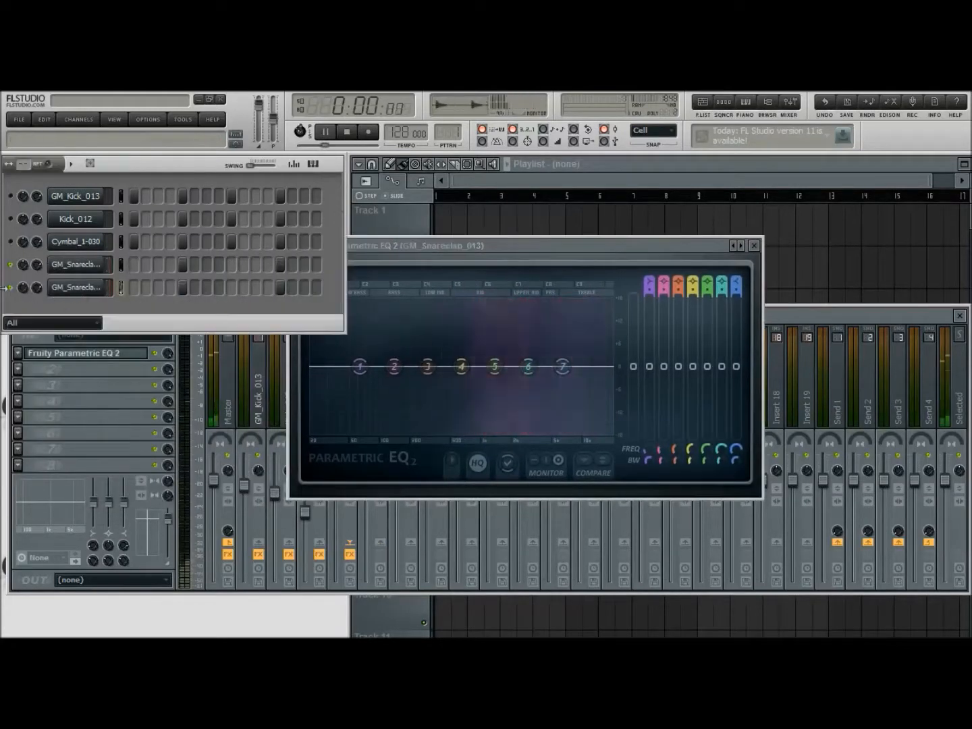
click(564, 251)
drag(563, 250, 470, 261)
drag(295, 377, 387, 443)
drag(498, 393, 429, 386)
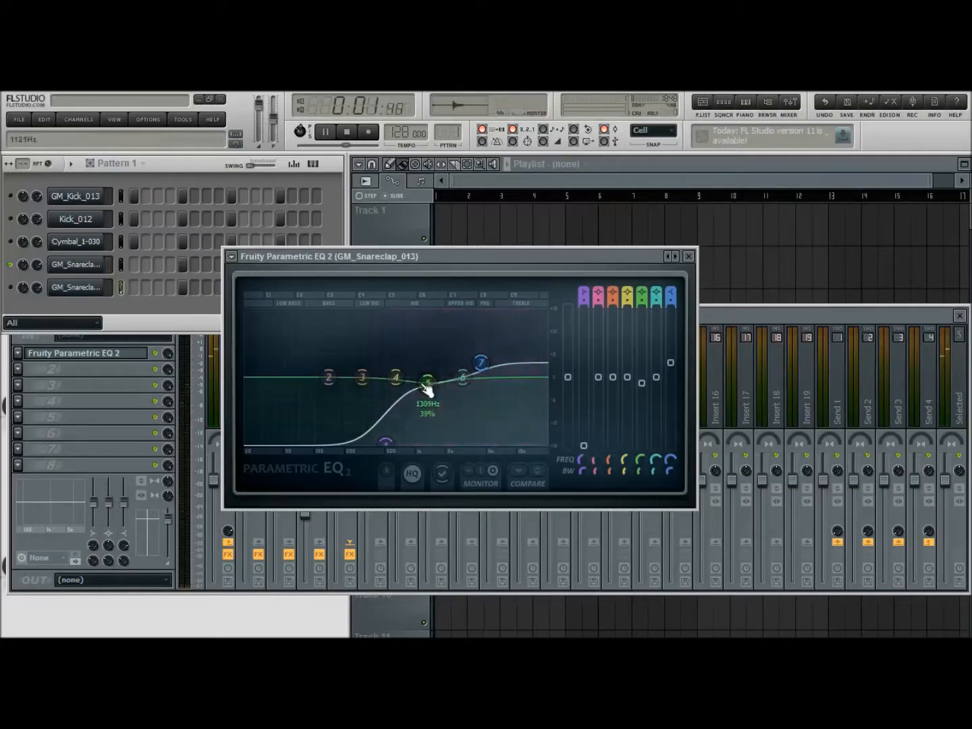
click(690, 258)
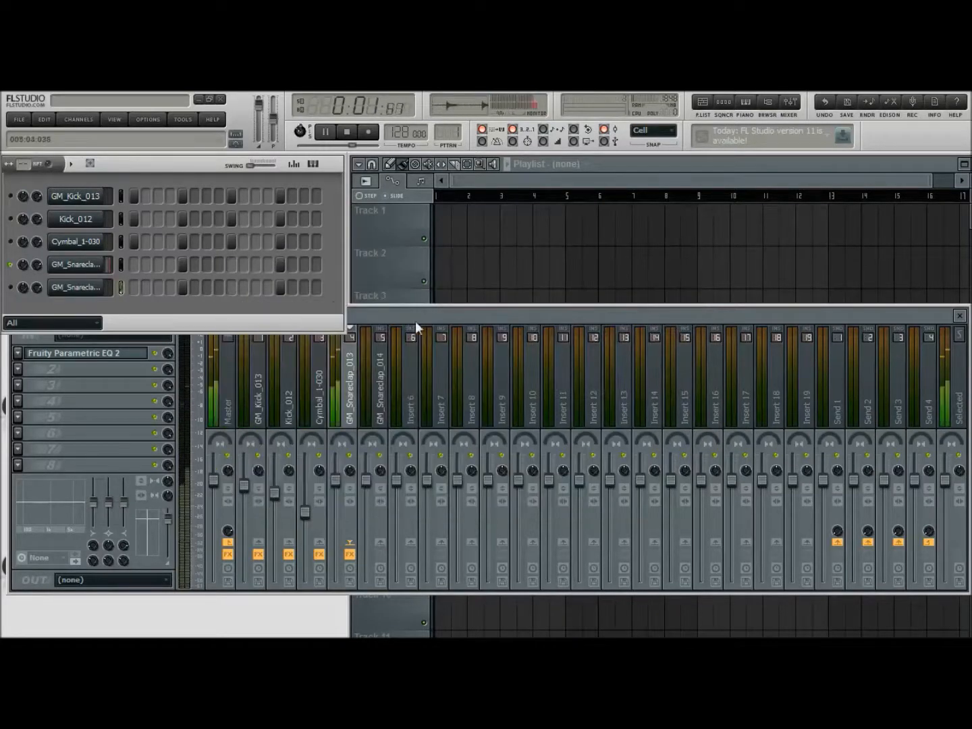
click(352, 137)
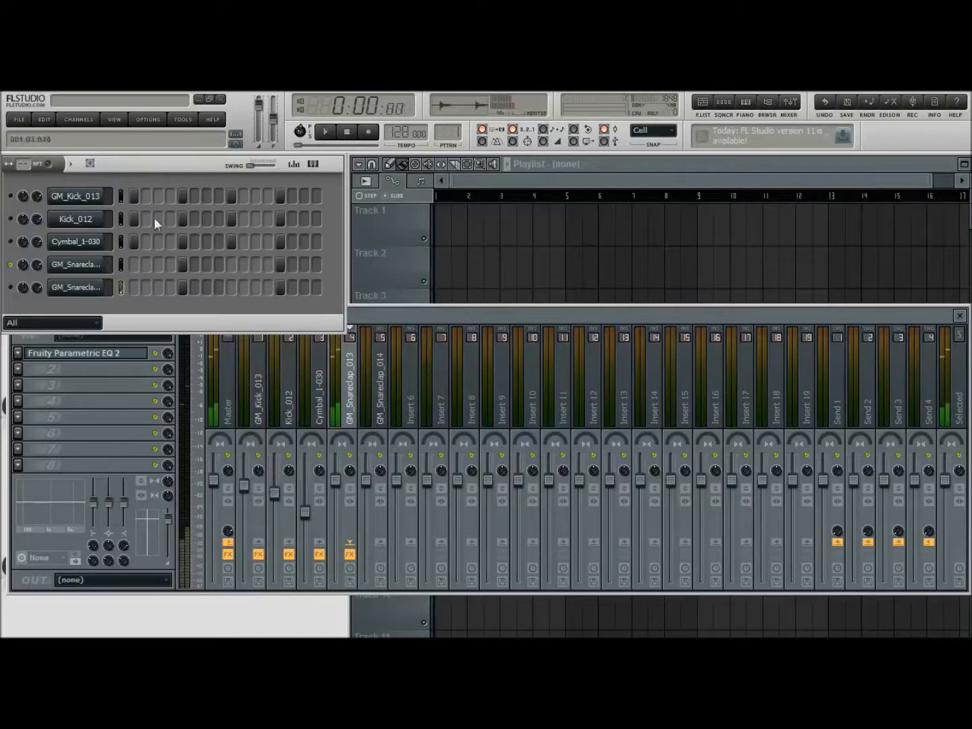
Play only GM_Snareclap_014, add Fruity Parametric EQ 2 to its mixer track, and adjust its low and highest bands
click(10, 264)
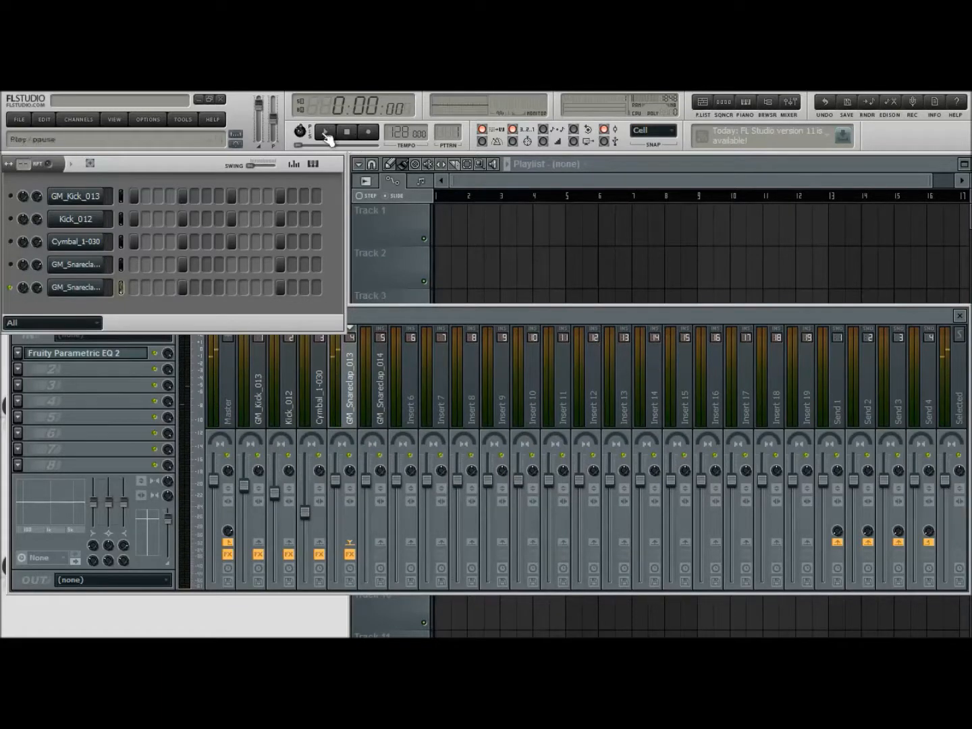
click(385, 389)
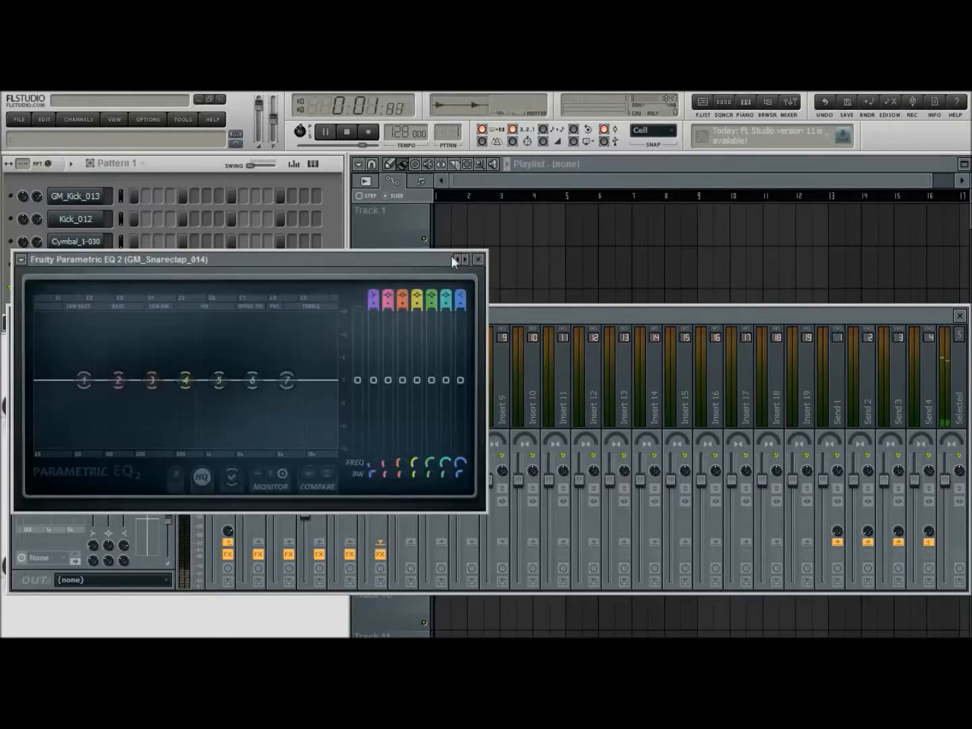
drag(339, 259, 593, 242)
drag(371, 359, 358, 432)
drag(540, 360, 513, 372)
click(731, 238)
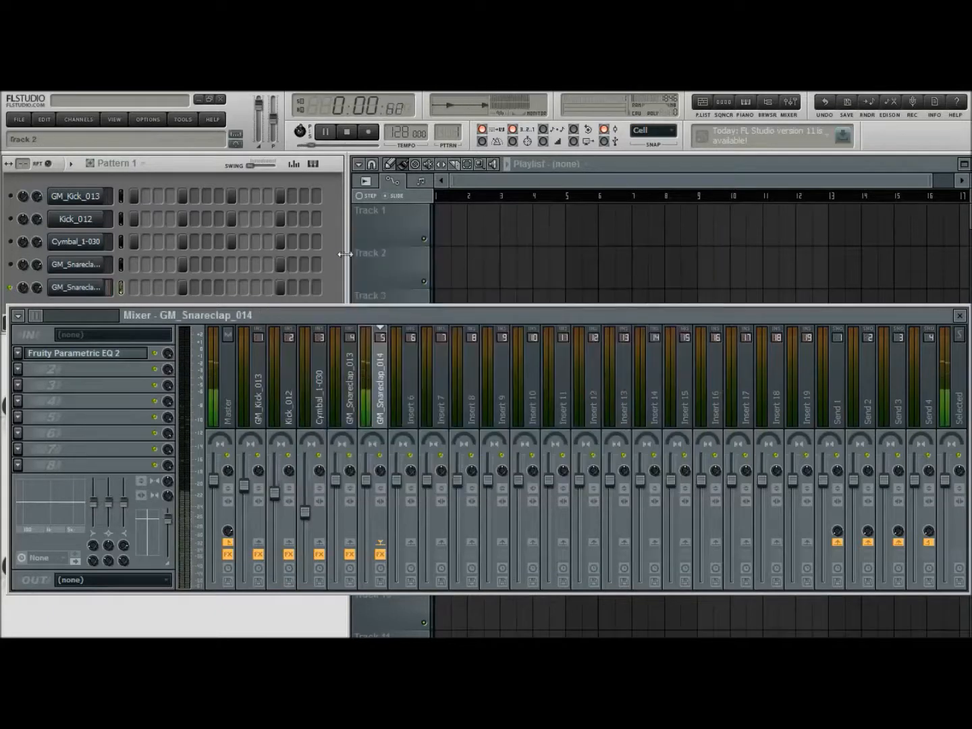
Unmute GM_Snareclap_013 and add Fruity Reeverb to its mixer track with LowCut off and a 2.7 s decay
click(331, 250)
click(12, 264)
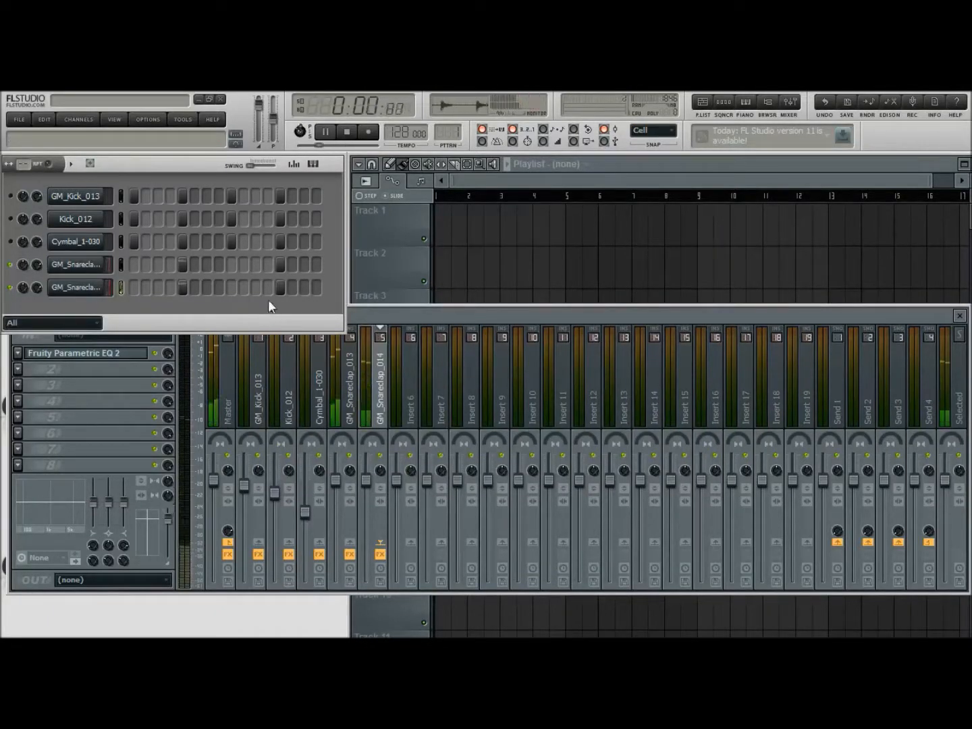
click(351, 395)
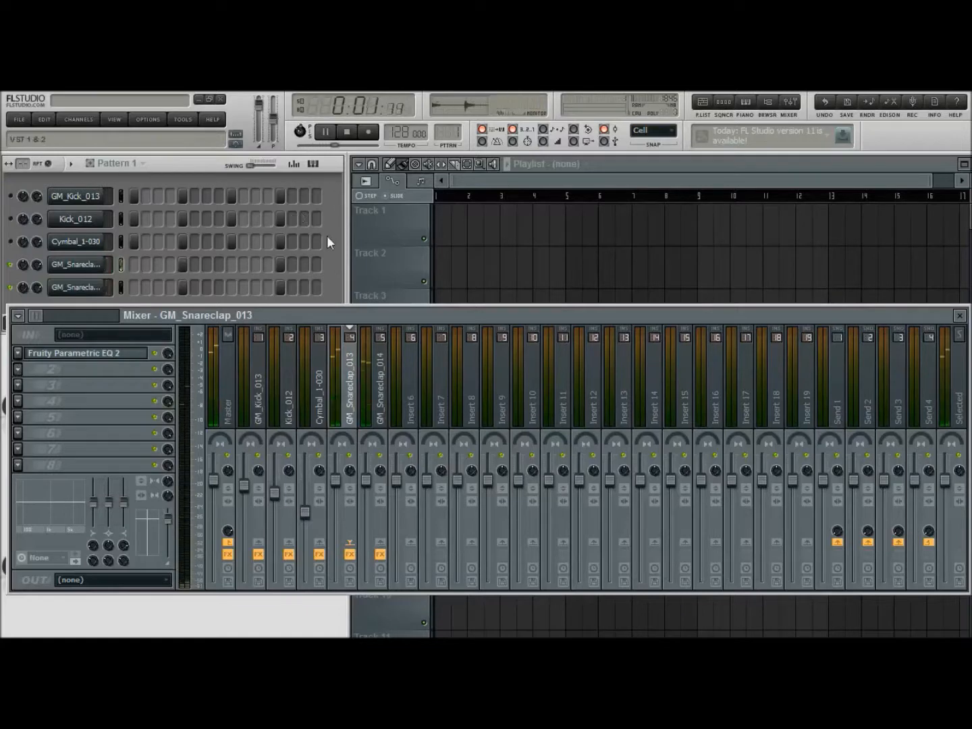
drag(242, 297, 588, 237)
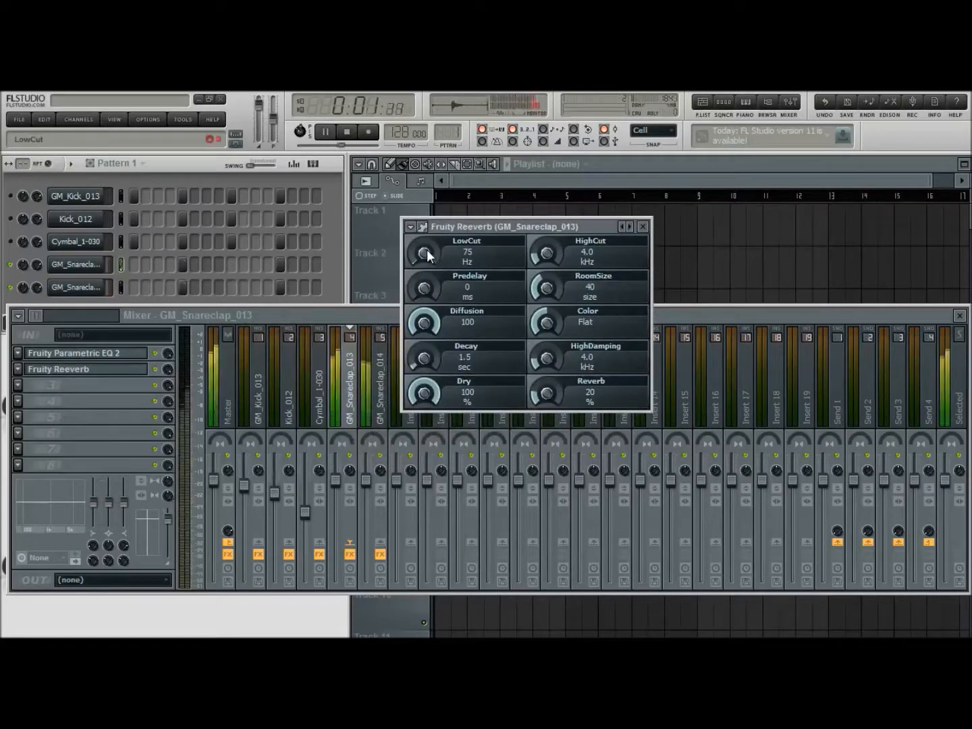
drag(428, 250, 425, 346)
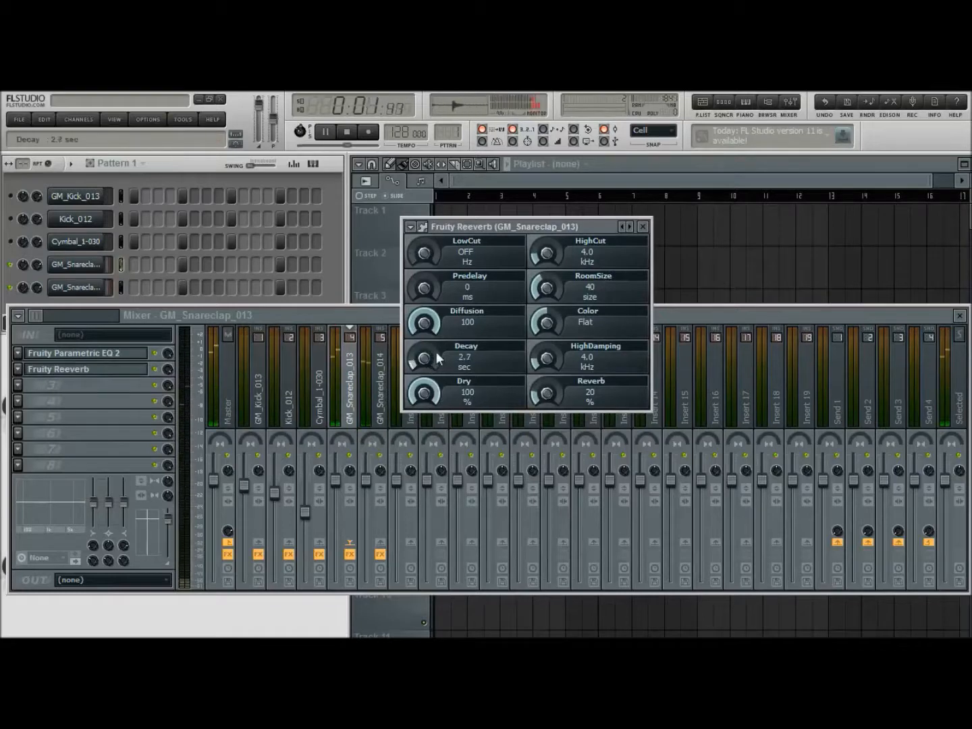
Set the GM_Snareclap_013 reverb amount to 10 %, its color to Warmer, raise HighCut, and close the effect
drag(549, 394, 550, 412)
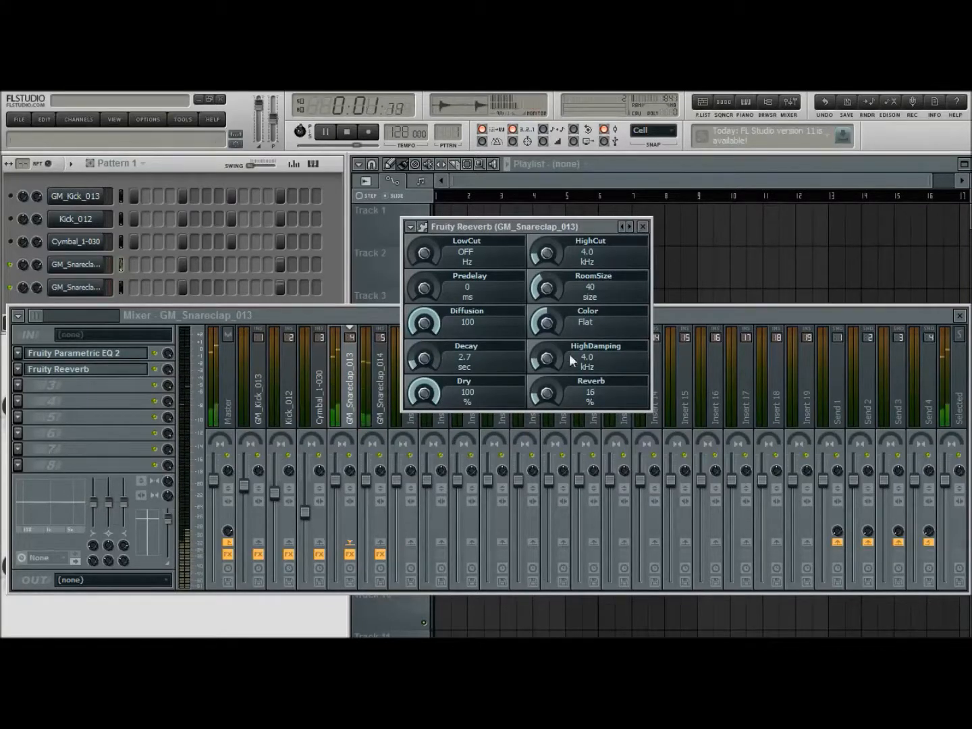
drag(547, 395, 548, 408)
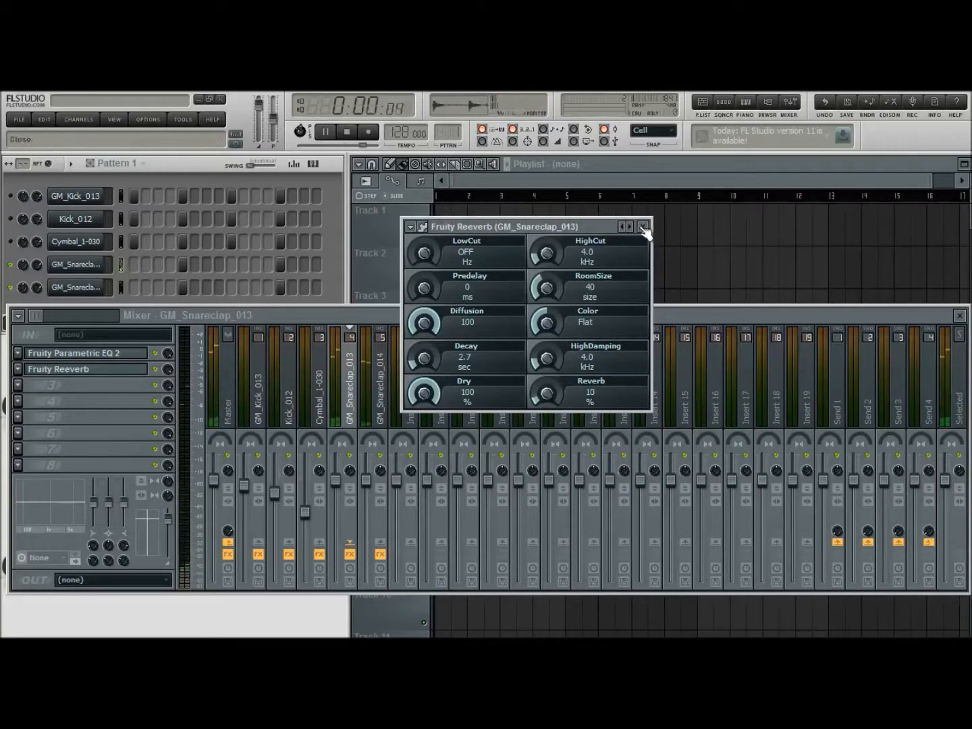
drag(549, 325, 550, 301)
drag(541, 256, 542, 224)
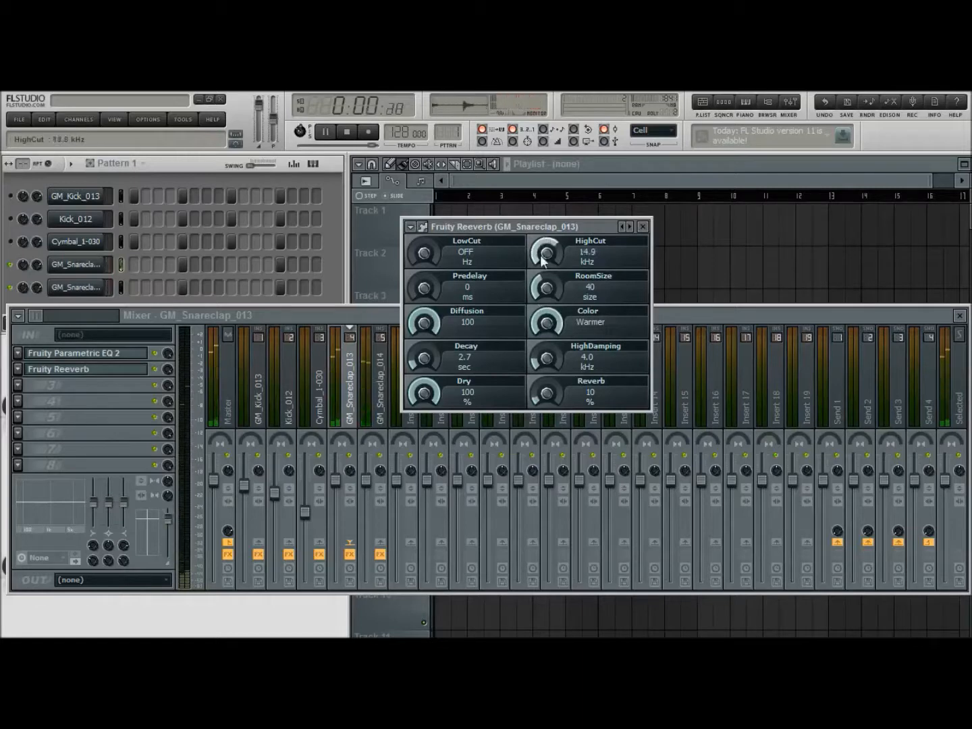
scroll(540, 255, down, 2)
click(643, 228)
key(space)
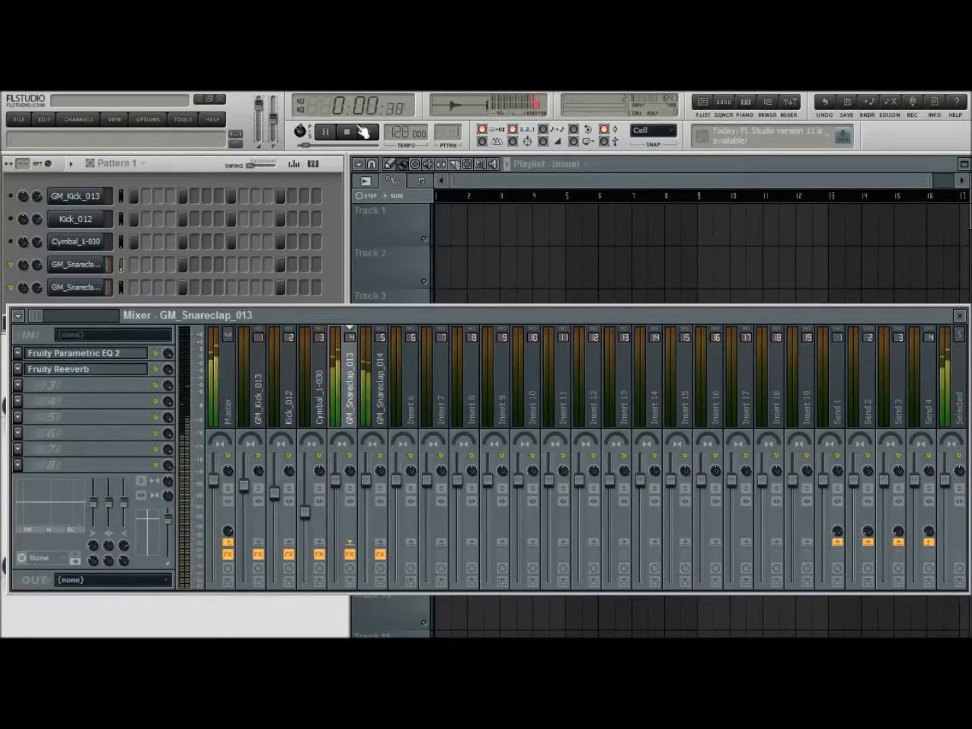
Lower the mixer levels of GM_Snareclap_013 and GM_Snareclap_014 while balancing them in playback, keeping GM_Snareclap_014 slightly lower
drag(347, 484, 367, 514)
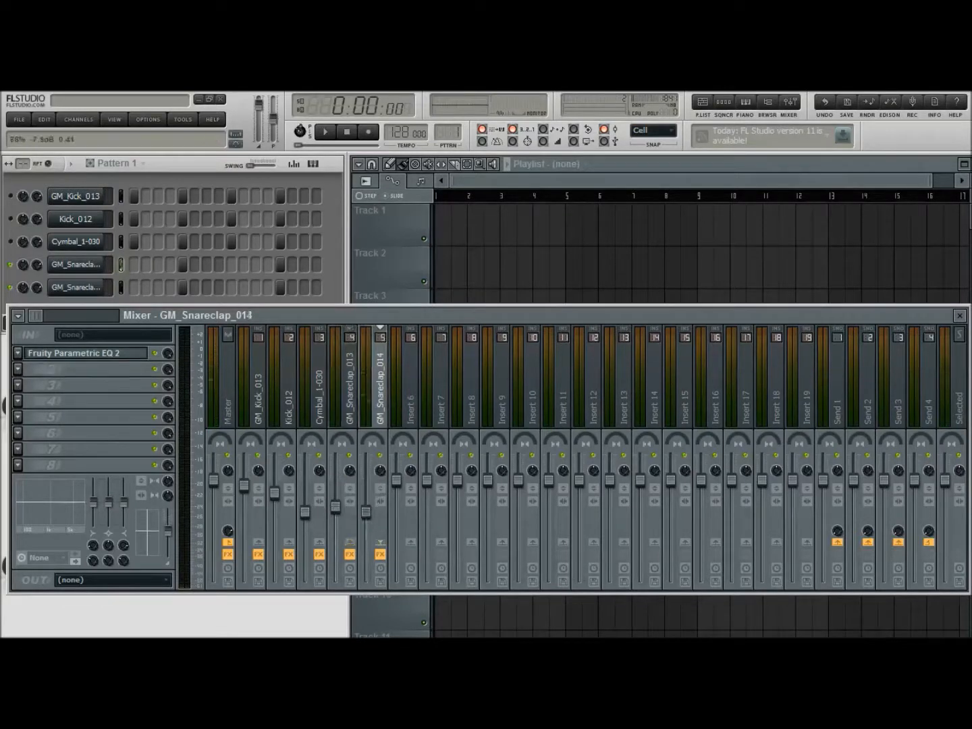
click(335, 513)
click(324, 132)
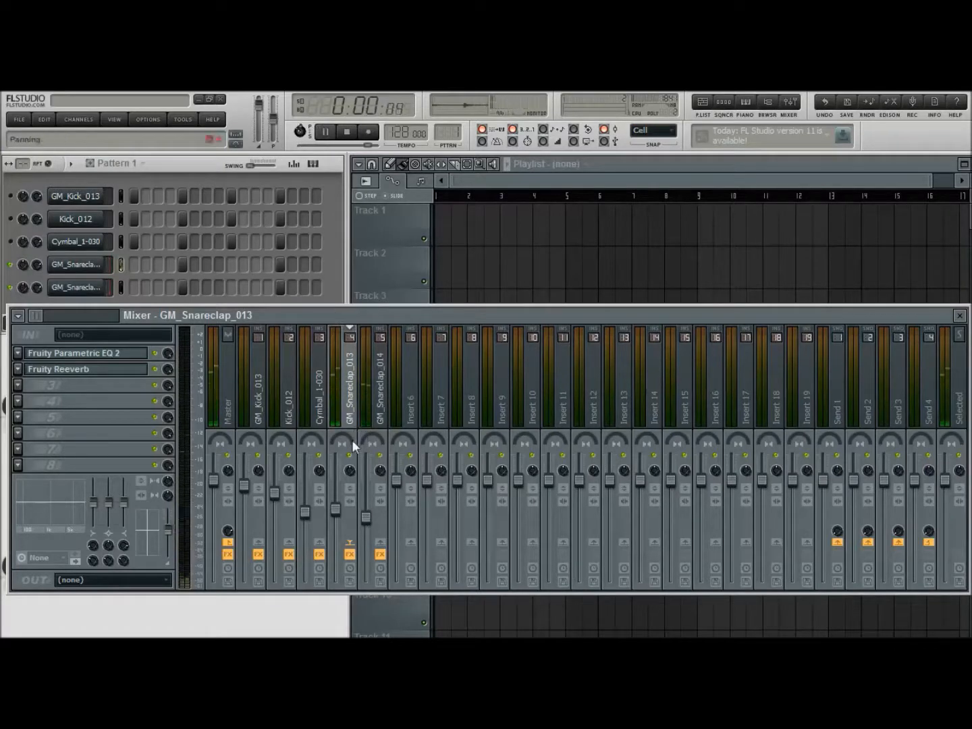
drag(366, 519, 337, 509)
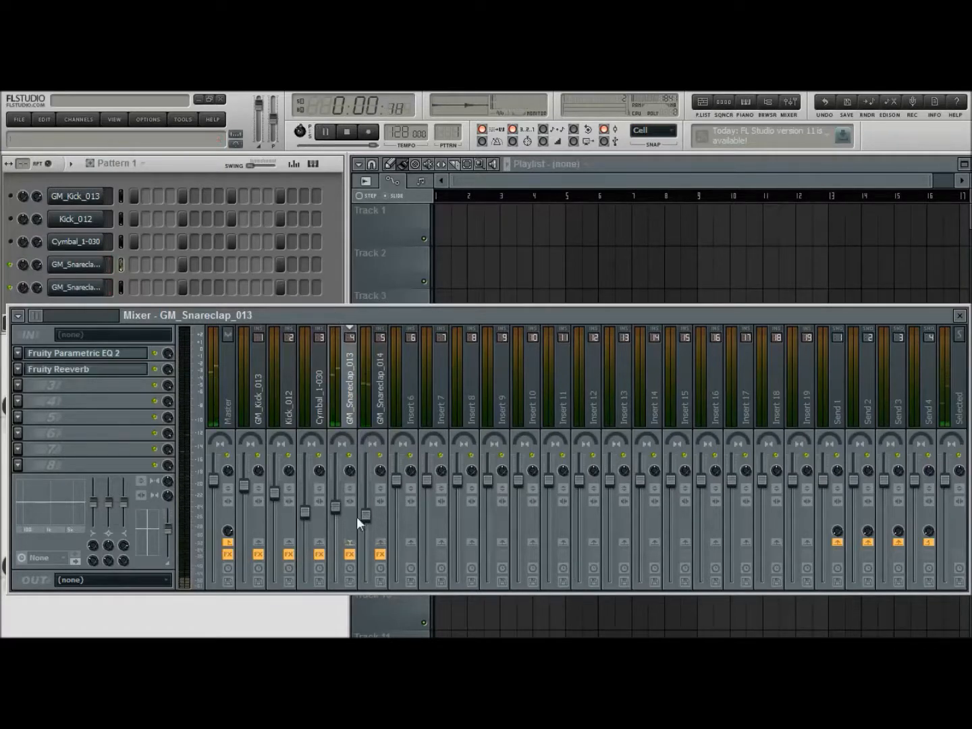
click(369, 518)
Unmute Cymbal_1-030, Kick_012 and GM_Kick_013, slightly raise both snareclap mixer levels against them, and stop playback
click(334, 277)
click(10, 241)
click(10, 219)
click(10, 196)
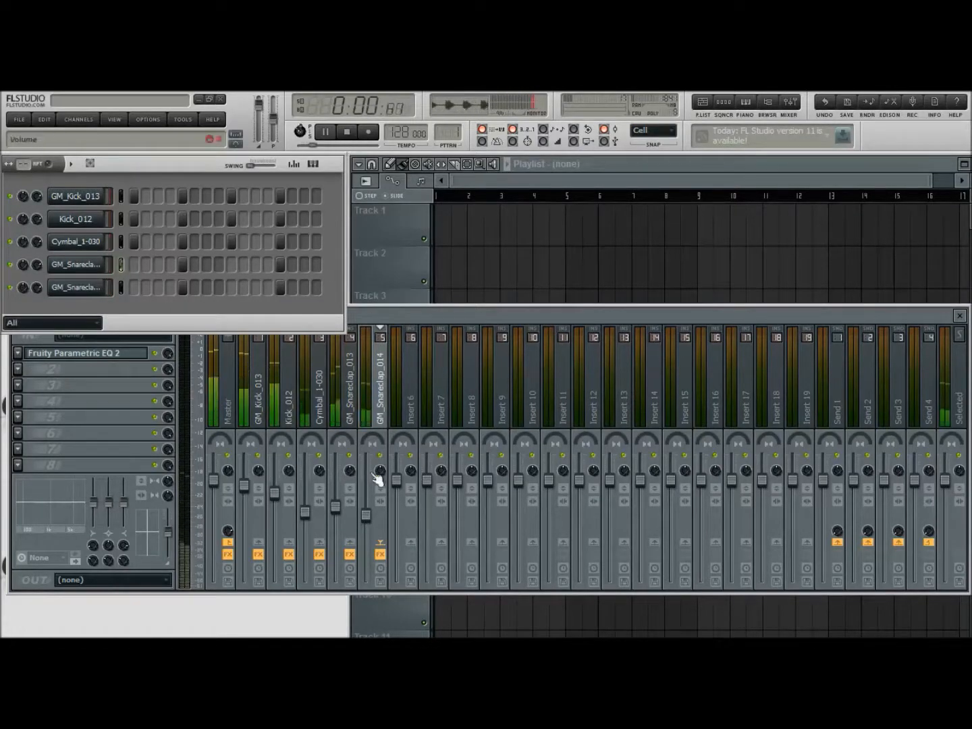
click(345, 516)
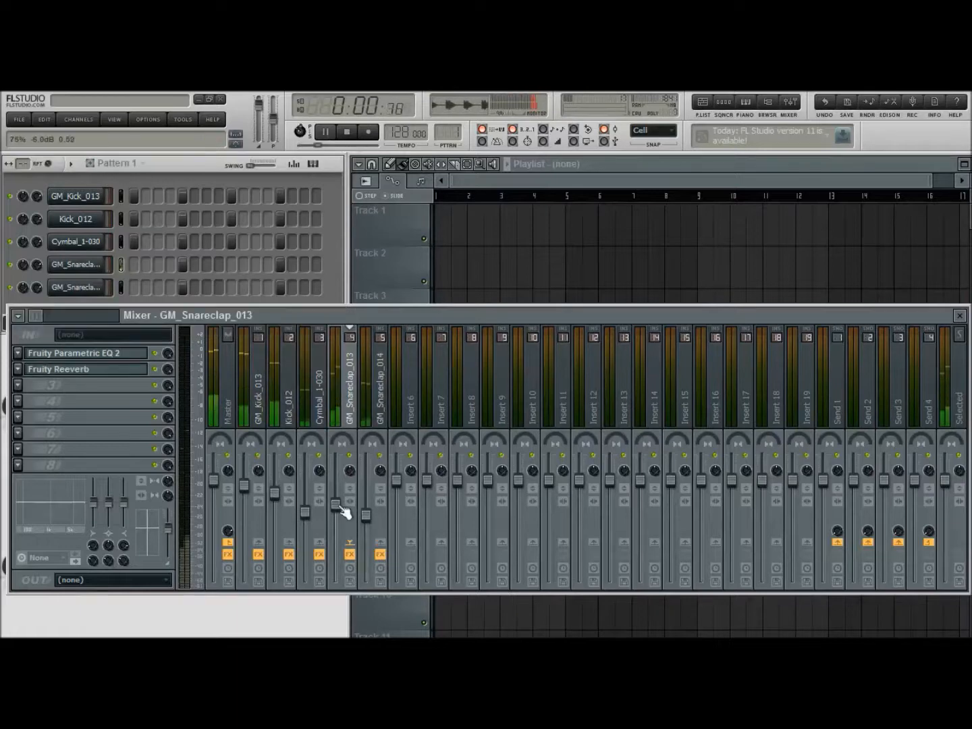
click(366, 515)
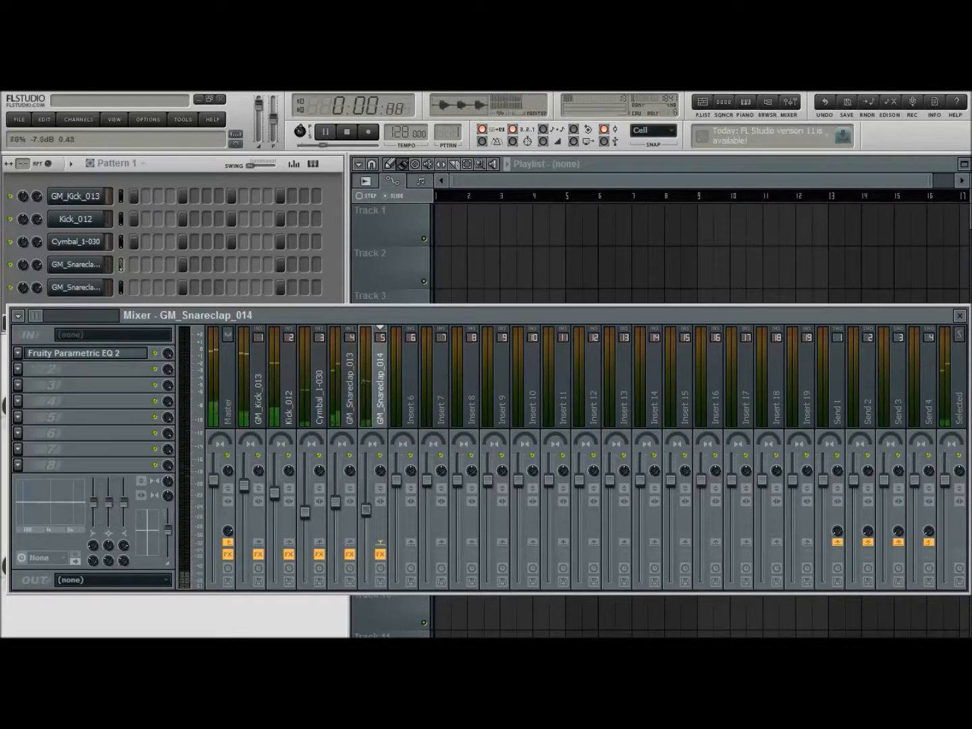
drag(367, 511, 367, 505)
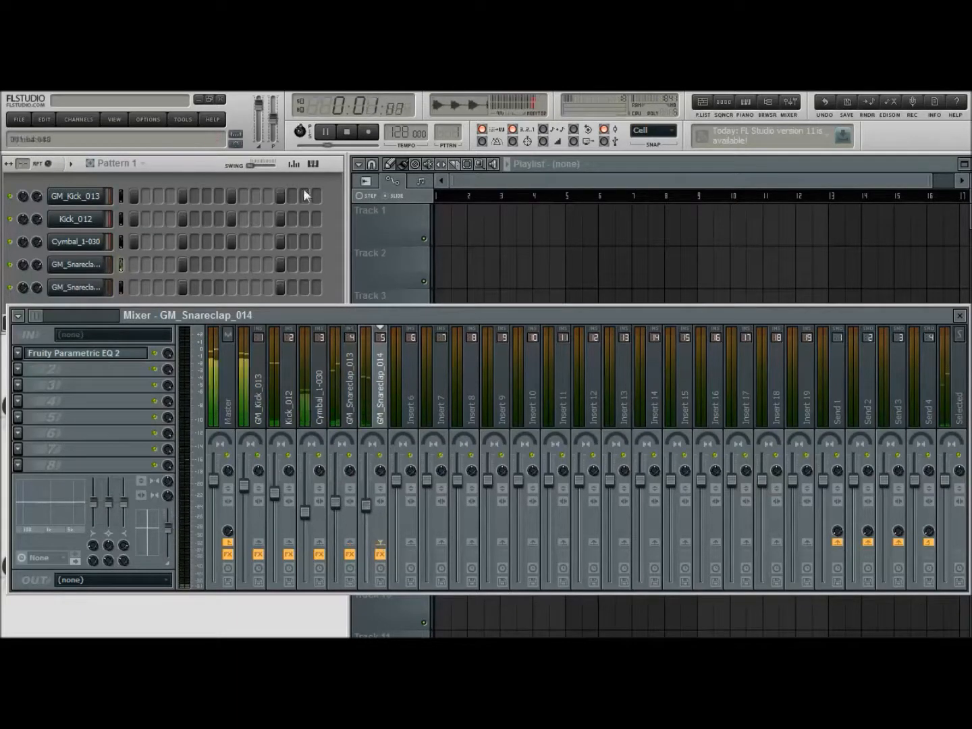
key(space)
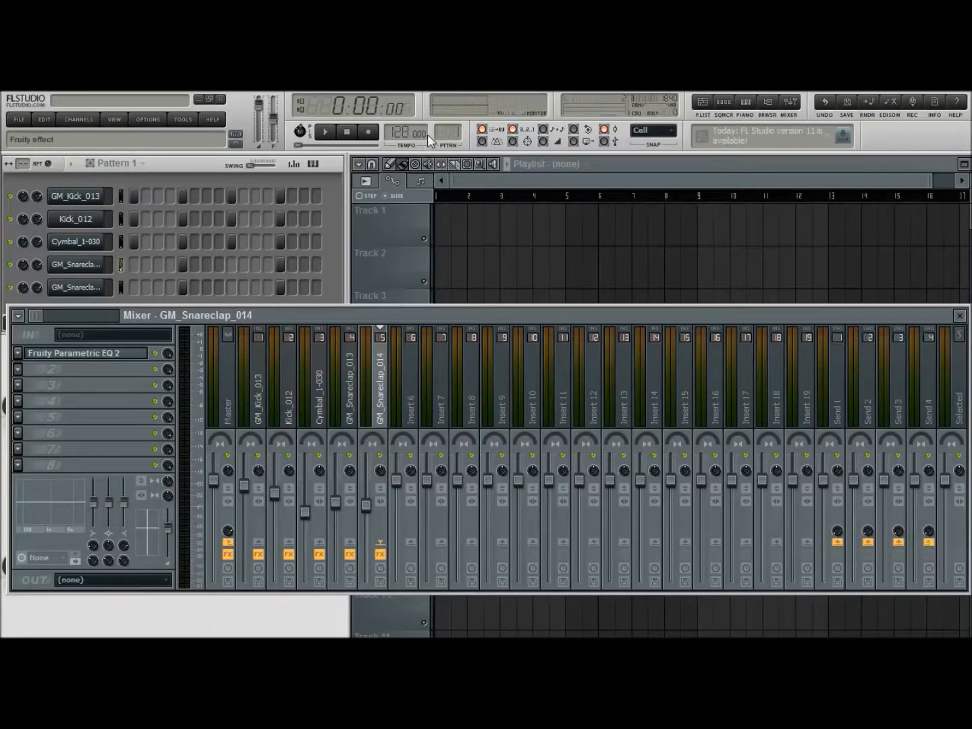
Add Soundgoodizer with setting A to the GM_Snareclap_014 mixer track, listen to the pattern, and close the effect
click(326, 132)
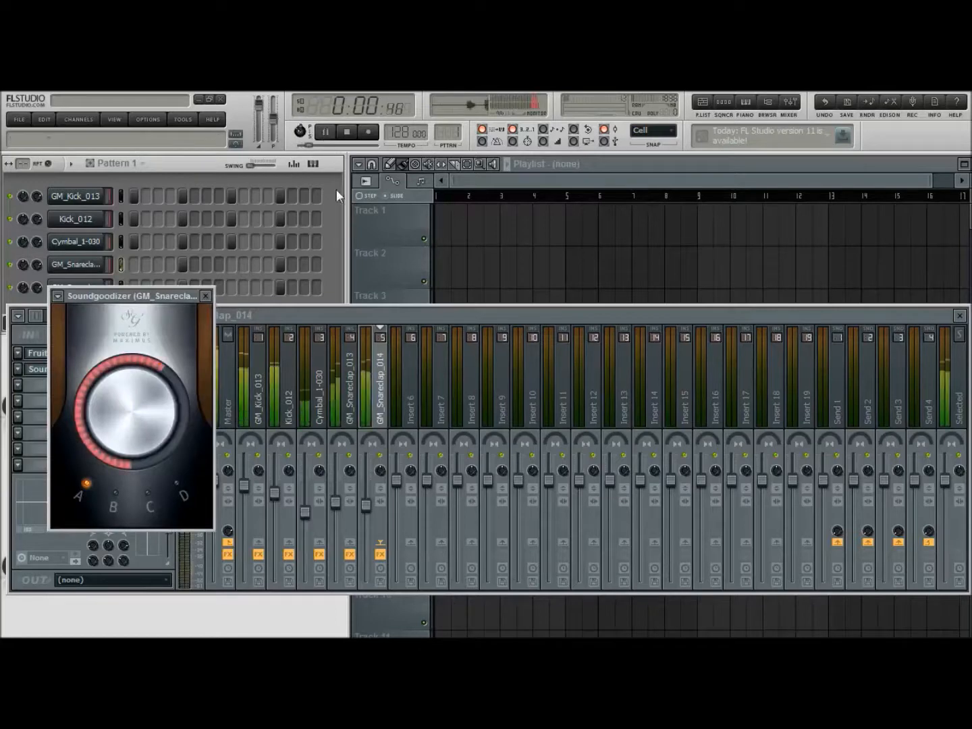
click(206, 296)
click(350, 133)
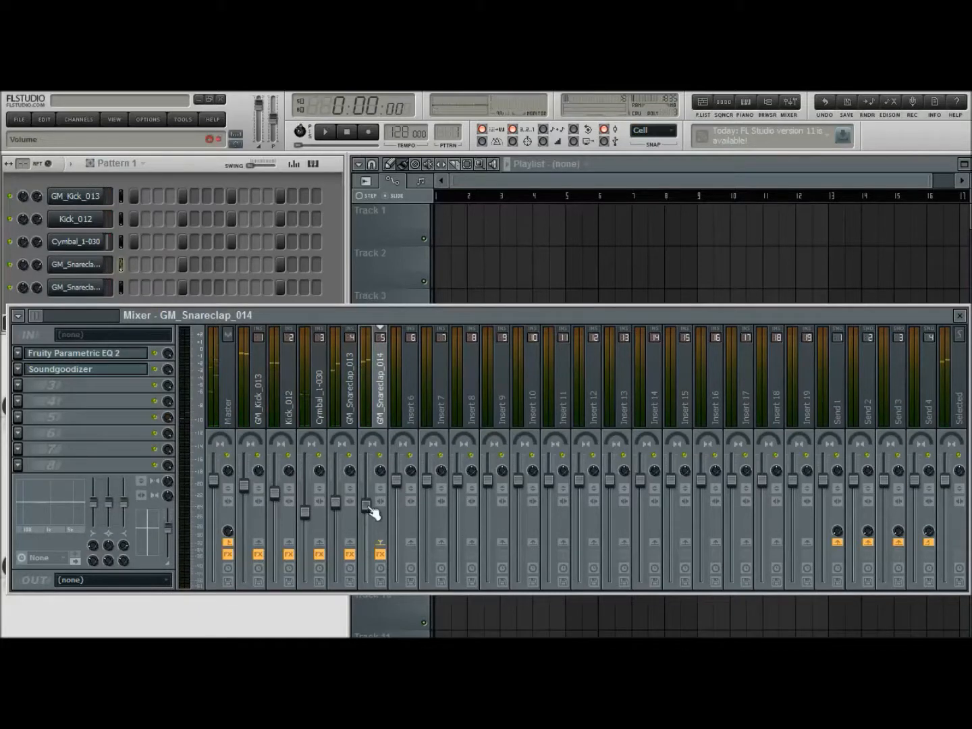
Add Soundgoodizer to the GM_Snareclap_013 mixer track and place it ahead of Fruity Reeverb
click(349, 391)
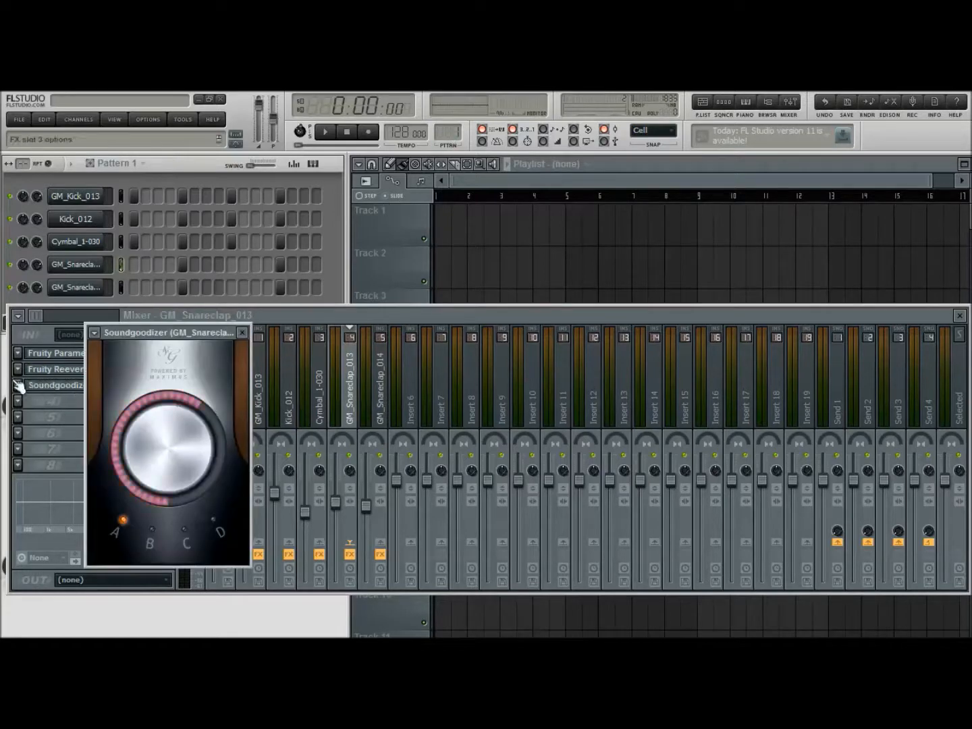
click(17, 386)
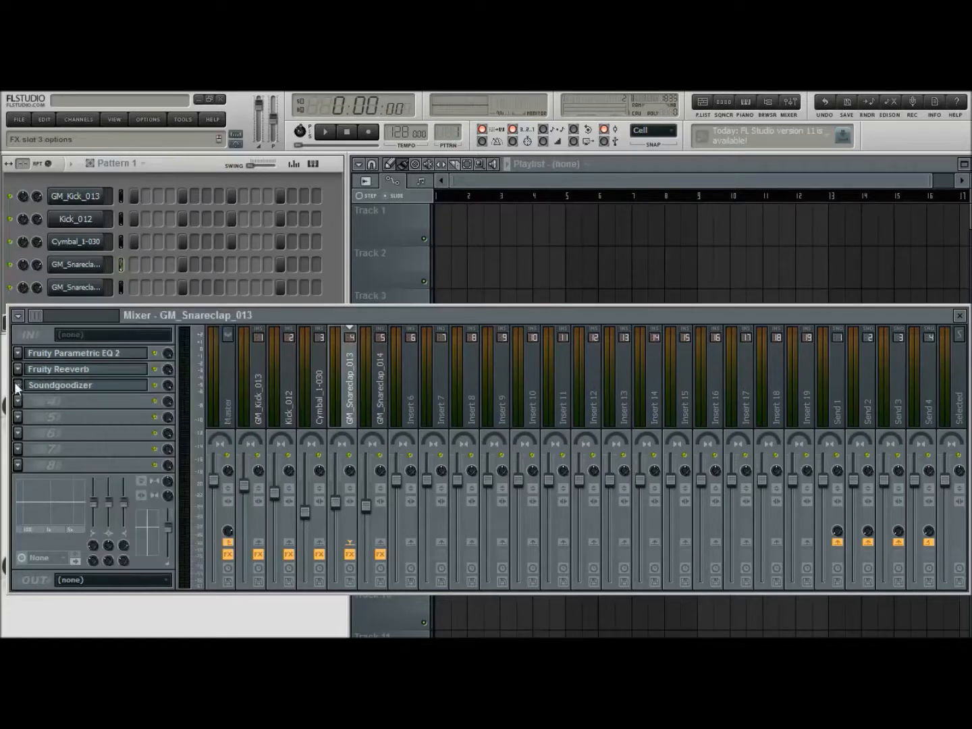
click(67, 590)
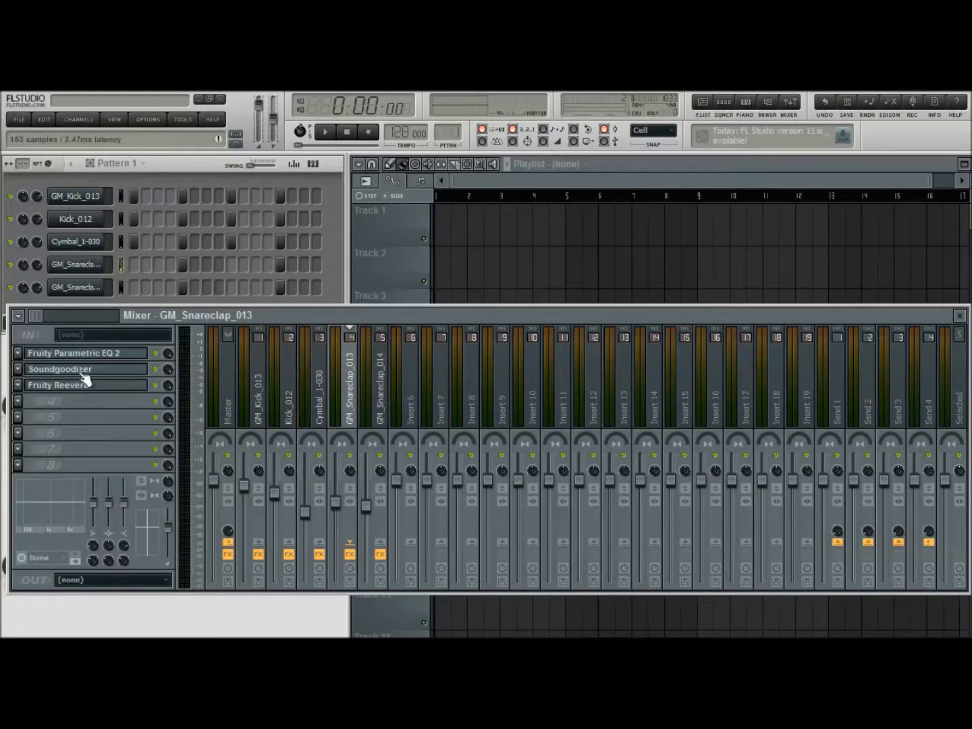
click(81, 370)
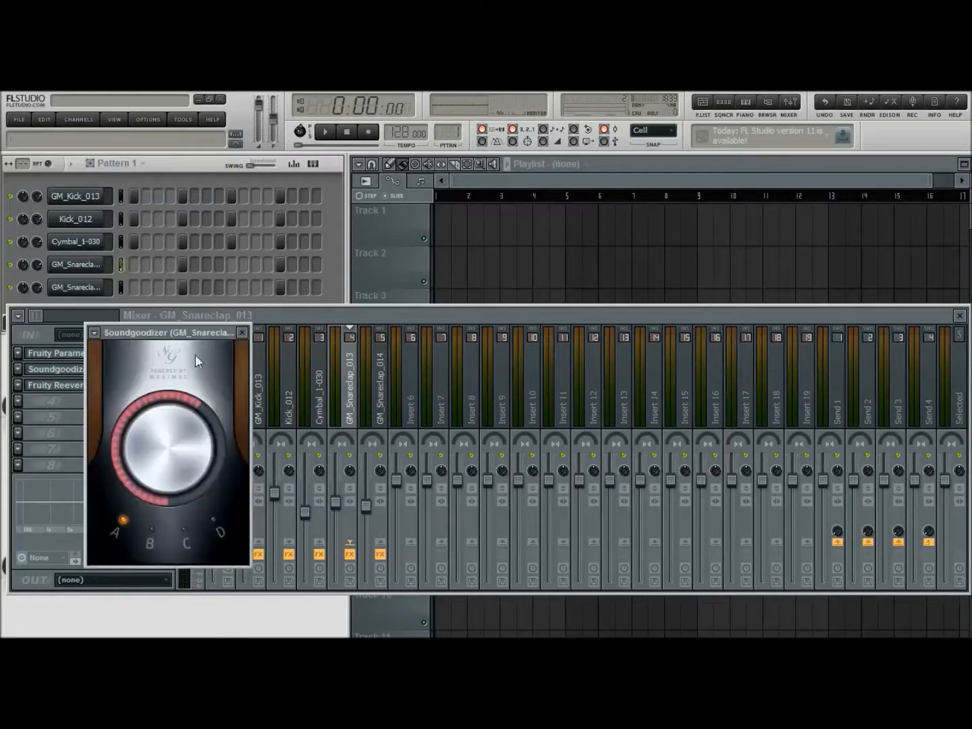
Lower the GM_Snareclap_013 mixer level well below GM_Snareclap_014 while the pattern plays, and stop playback
click(326, 131)
drag(336, 502, 344, 531)
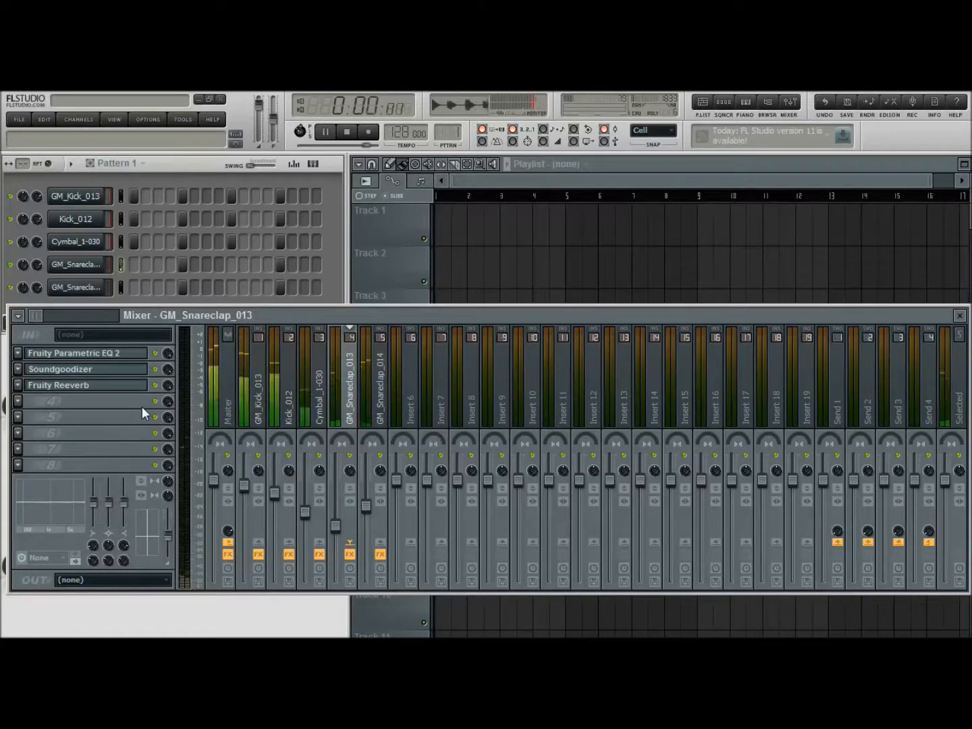
click(348, 132)
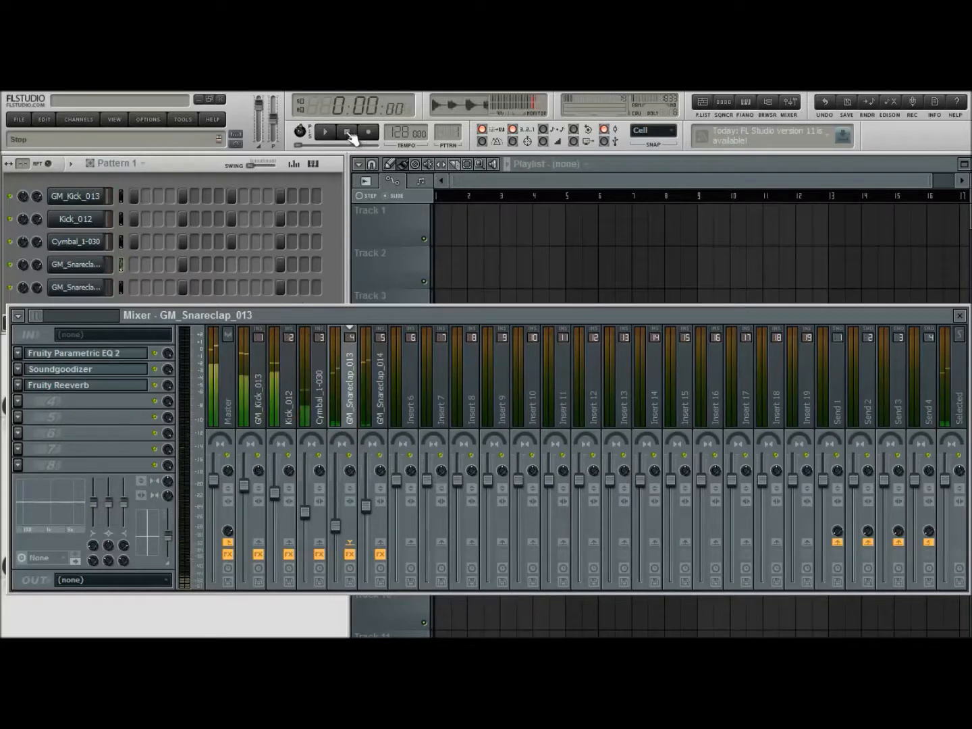
Move the mixer window down so that it clears the channel list
click(344, 277)
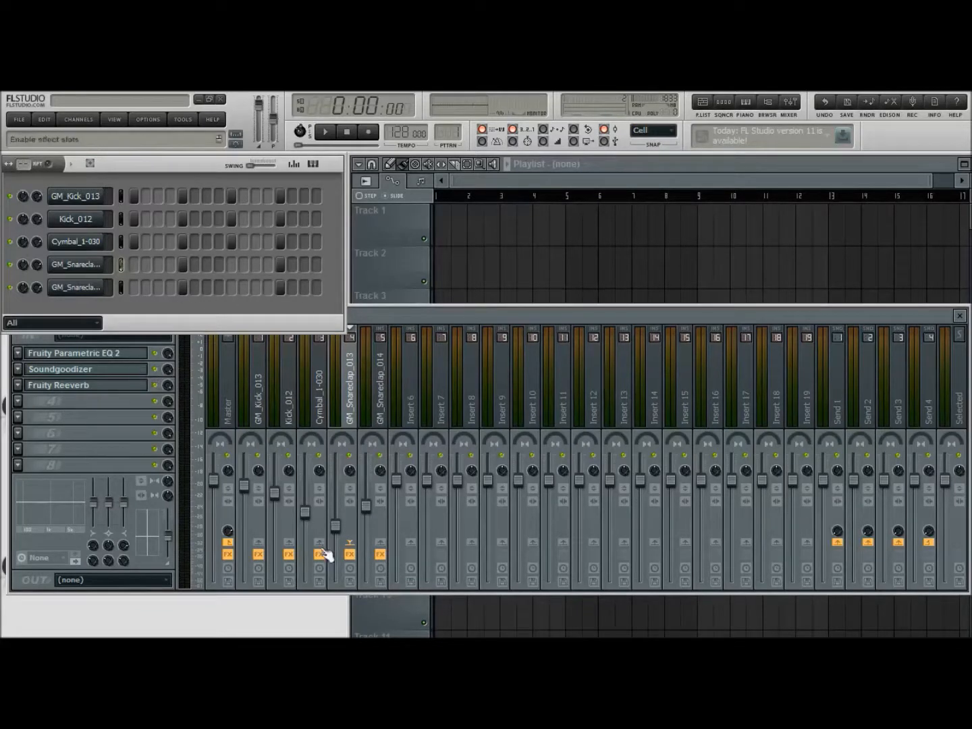
click(377, 512)
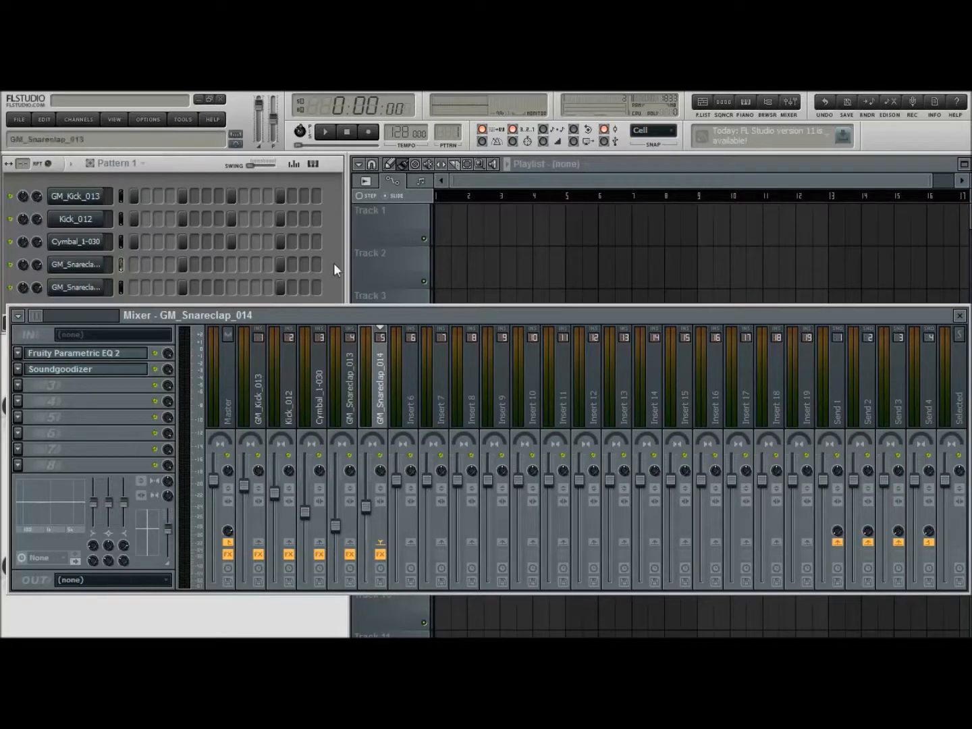
drag(406, 321, 418, 347)
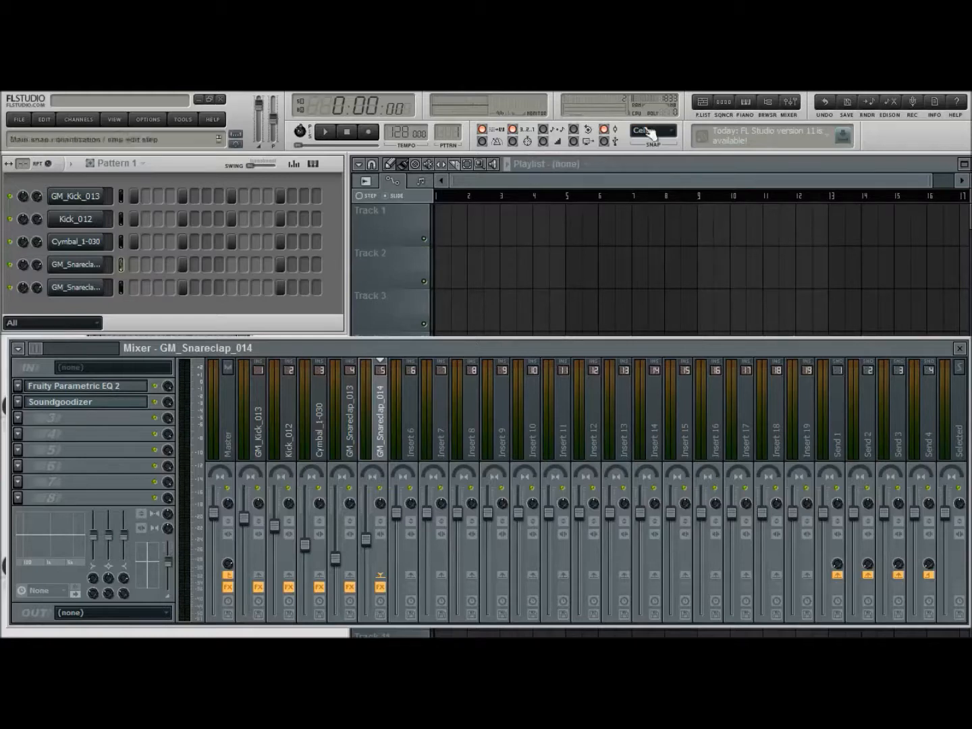
Find Hat_3-085 in the sample browser, add it as a channel with hits on every even step, and play the pattern
click(769, 102)
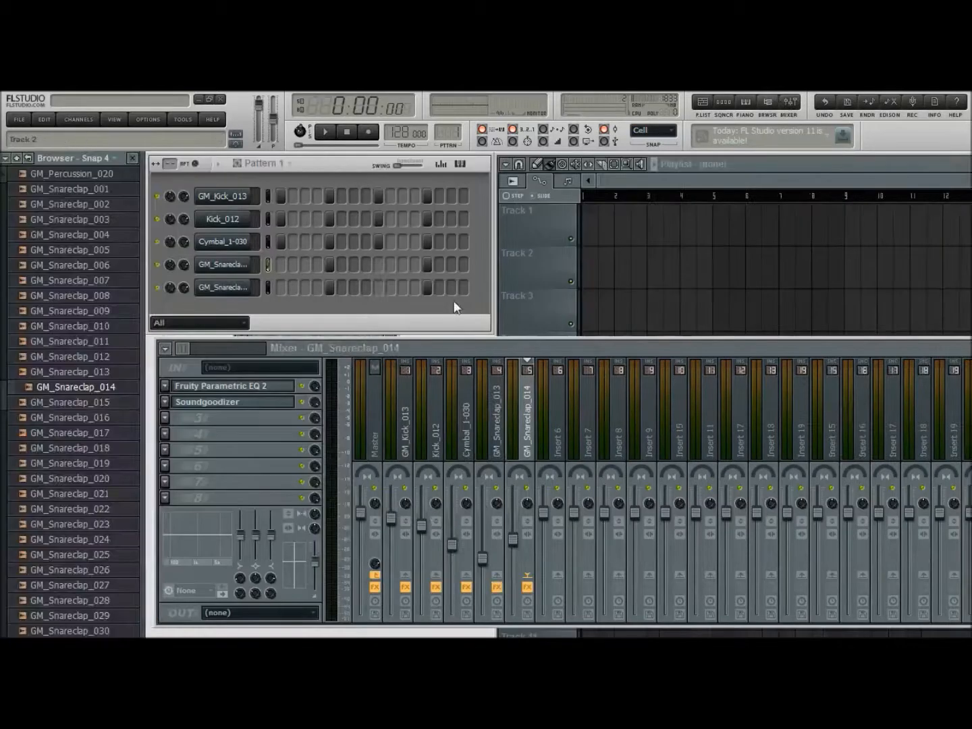
scroll(72, 433, up, 6)
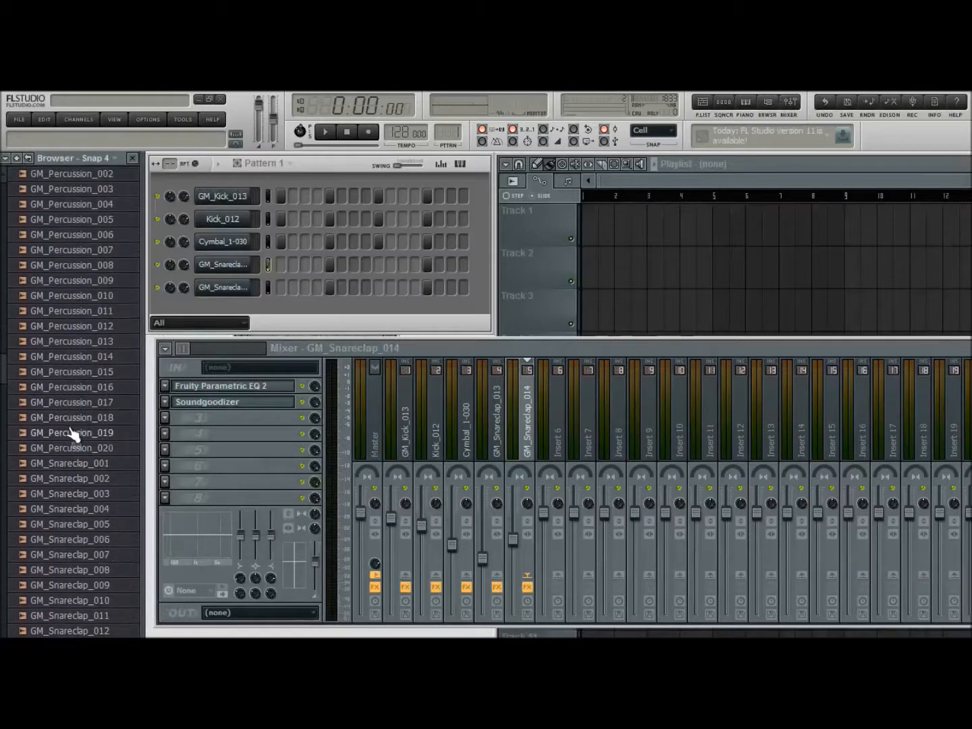
scroll(72, 433, down, 9)
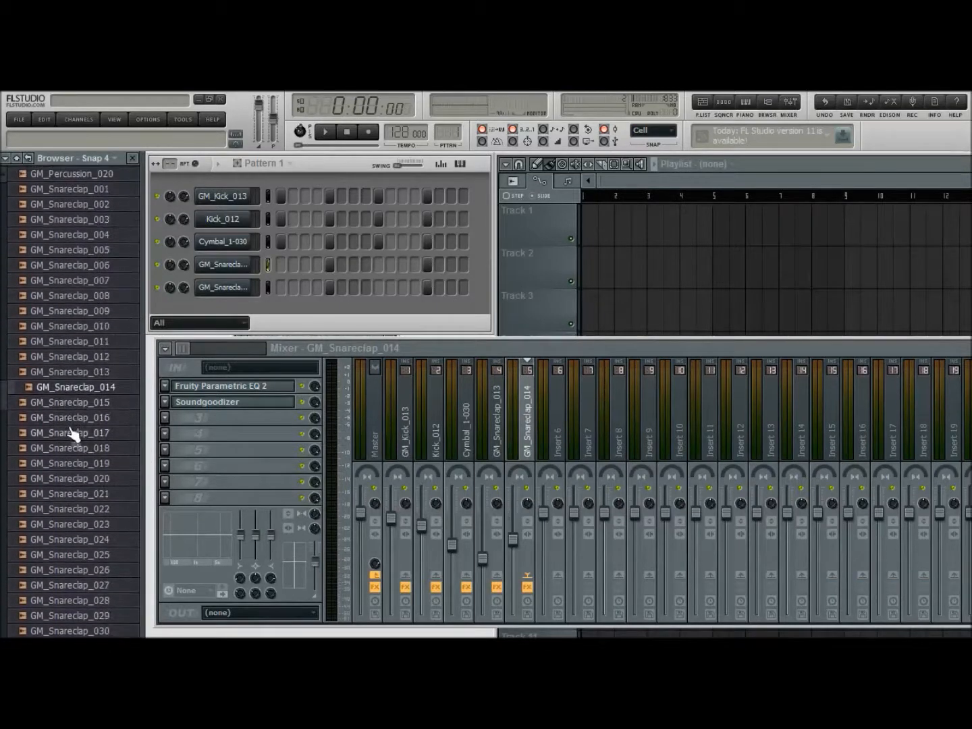
scroll(74, 435, down, 6)
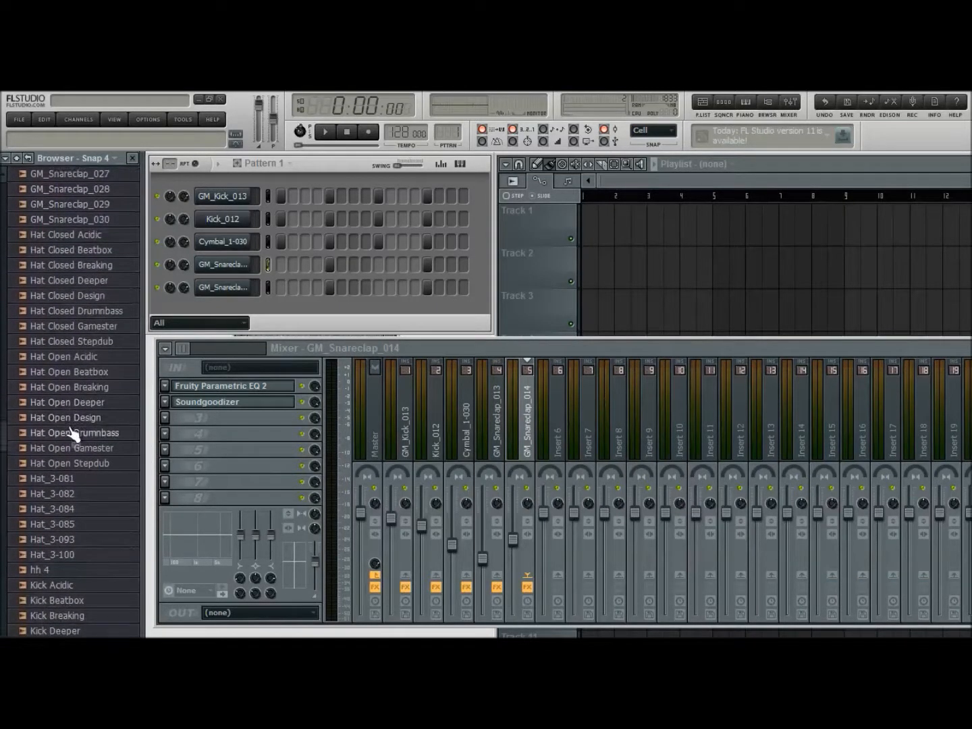
click(76, 435)
click(78, 447)
click(76, 465)
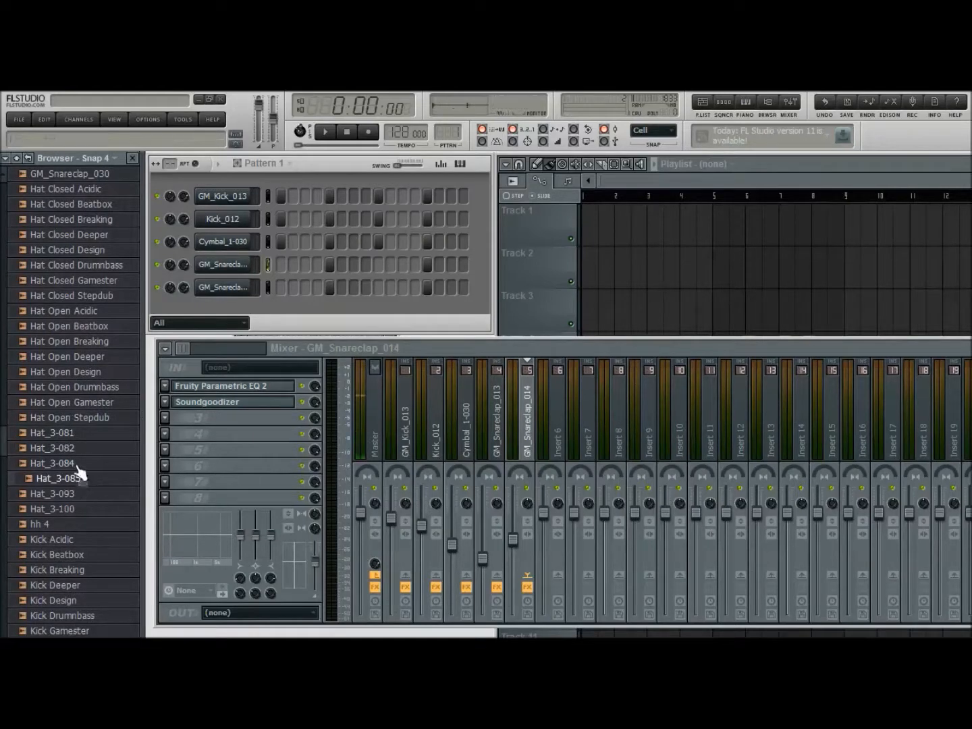
drag(66, 475, 222, 328)
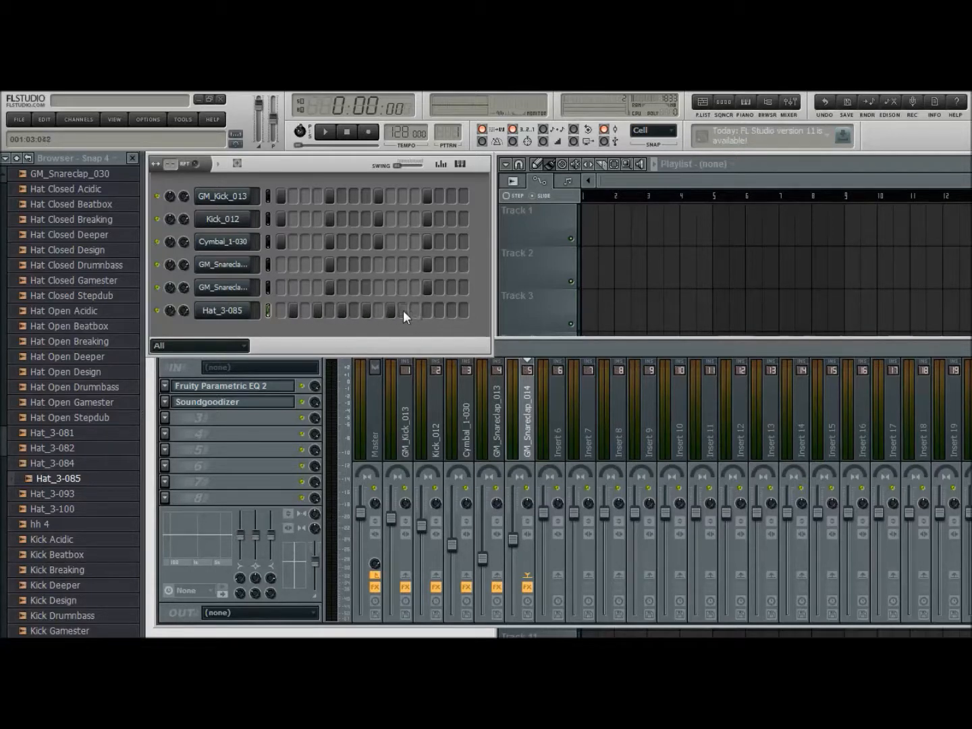
click(323, 133)
click(347, 133)
Audition Hat_3-084, Hat_3-082, Hat_3-081 and Hat_3-100, and look through the browser for an open hat
click(68, 463)
click(70, 451)
click(71, 434)
click(79, 510)
scroll(81, 514, down, 2)
scroll(83, 459, up, 14)
scroll(82, 457, up, 8)
Audition the GM_OHH samples, add GM_OHH_013 as a channel with hits on steps 3, 7, 11 and 15, and play the pattern
click(81, 358)
click(81, 342)
click(82, 327)
click(80, 344)
drag(79, 345, 294, 335)
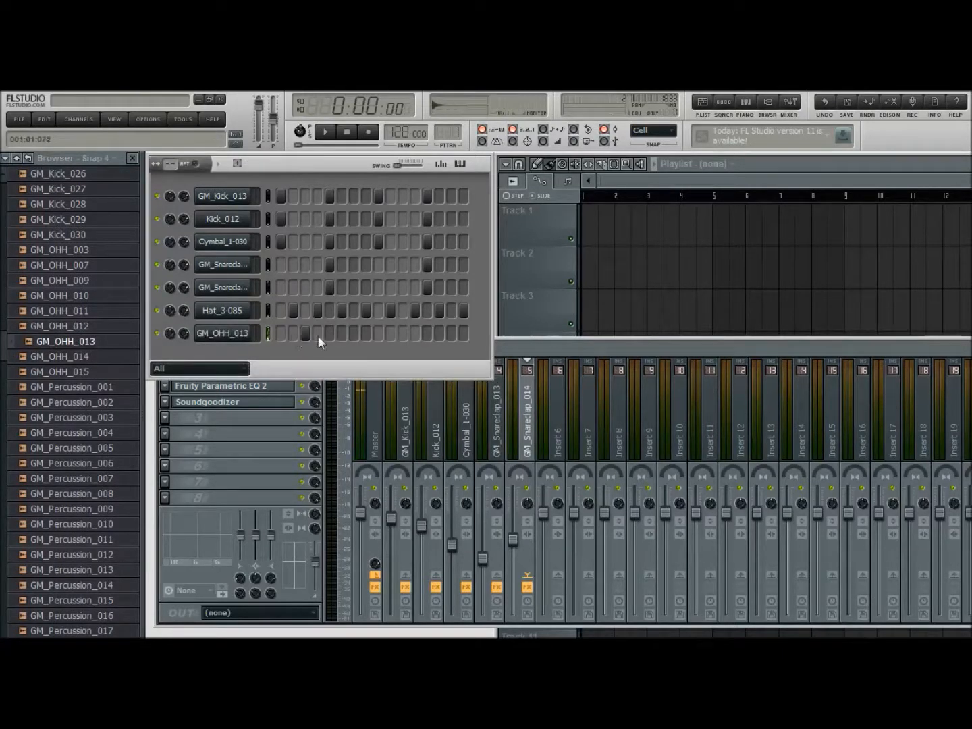
click(393, 333)
click(325, 131)
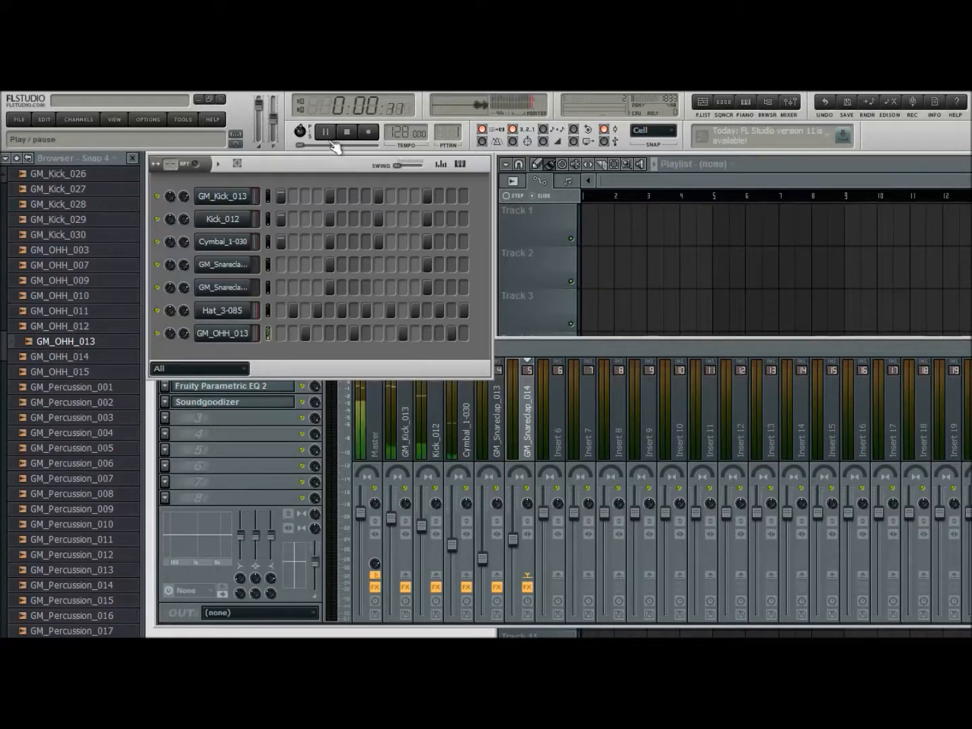
click(349, 135)
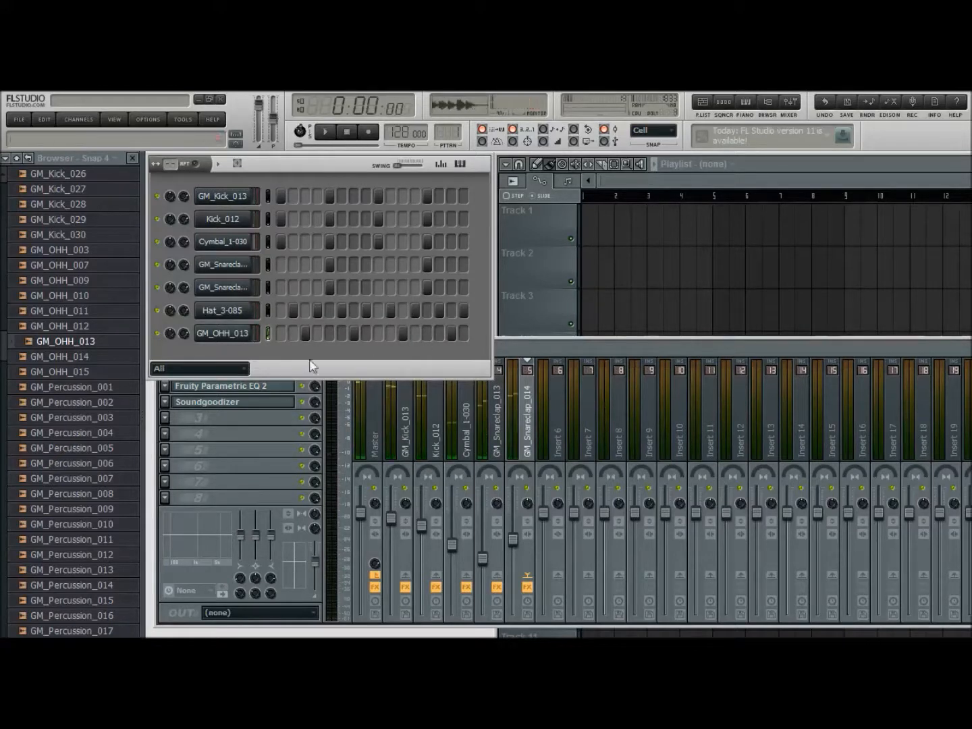
Fill all 16 steps of the Hat_3-085 channel and listen to the pattern
drag(285, 309, 514, 309)
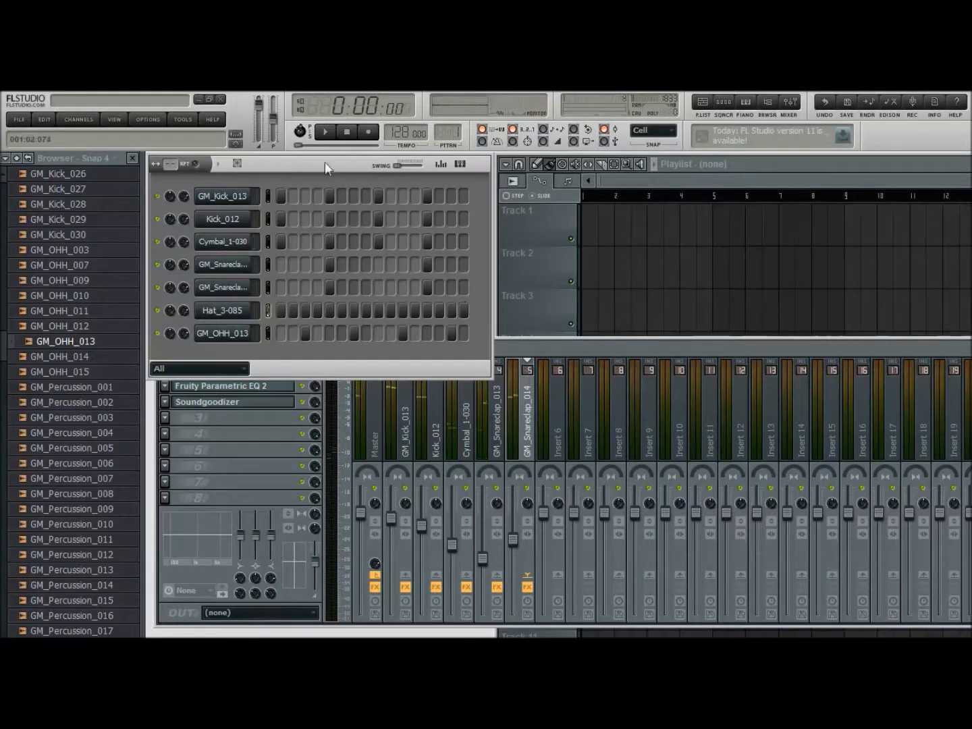
click(324, 132)
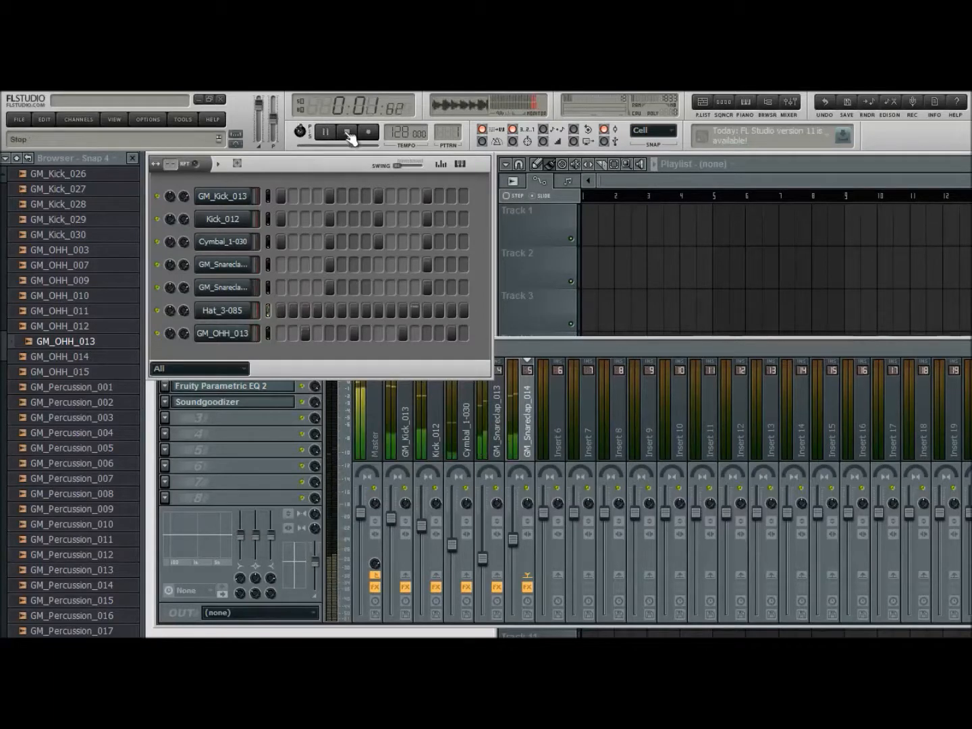
click(349, 133)
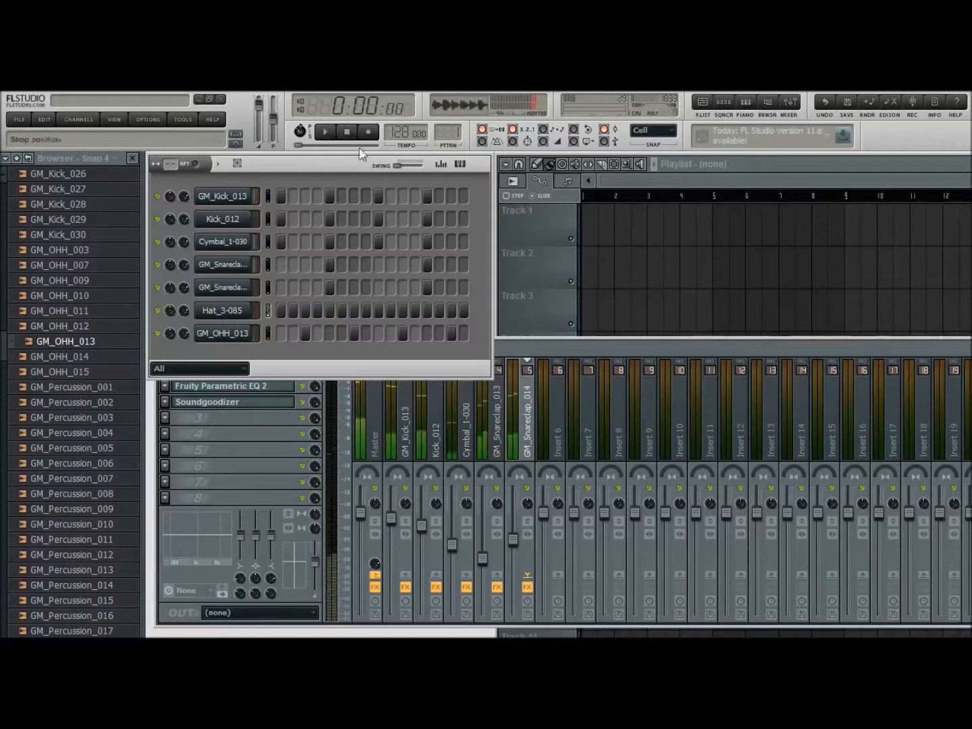
Hide the sample browser and link the Hat_3-085 channel to free mixer track 6
click(568, 342)
click(767, 101)
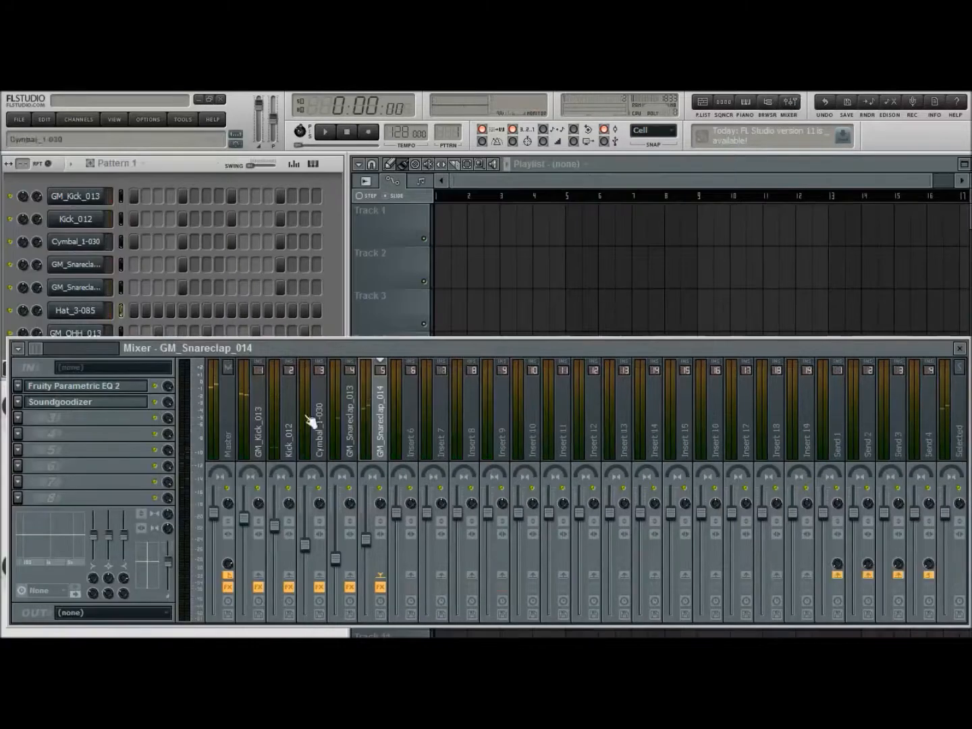
click(338, 296)
click(93, 313)
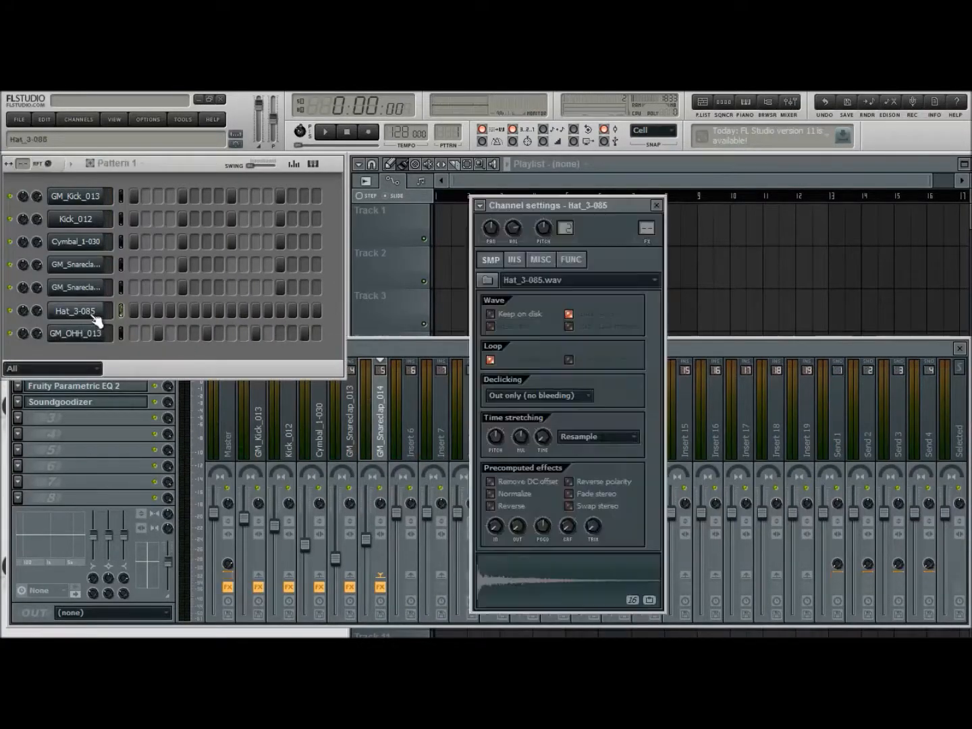
click(482, 208)
click(490, 241)
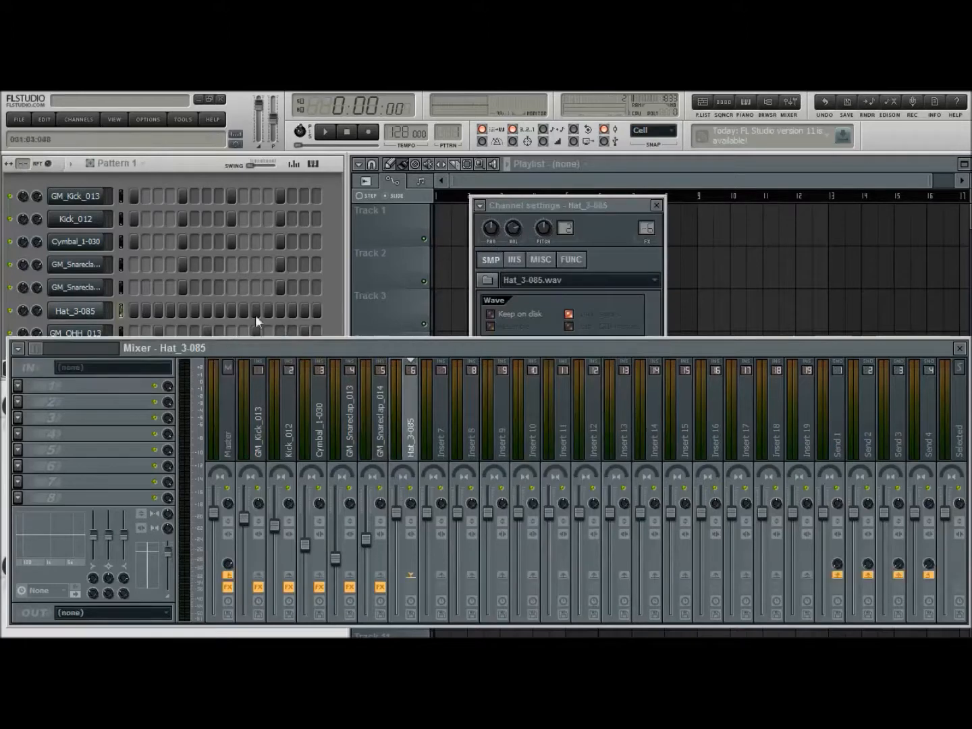
Link the GM_OHH_013 channel to free mixer track 7 and lower the levels of the Hat_3-085 and GM_OHH_013 tracks
click(336, 313)
click(93, 338)
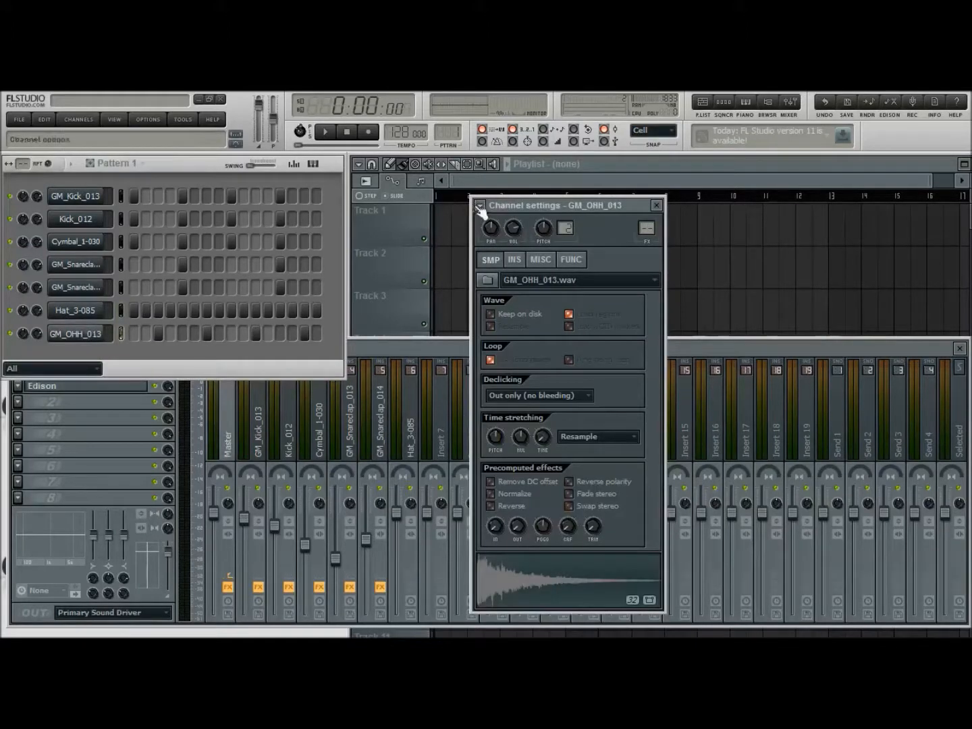
click(656, 206)
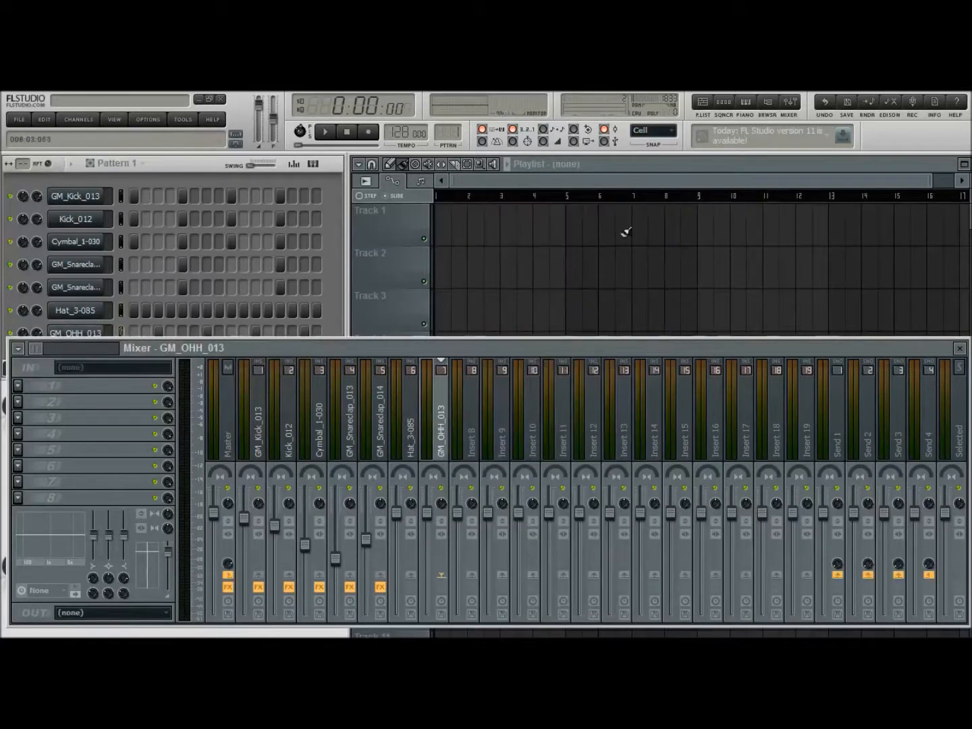
drag(398, 513, 427, 538)
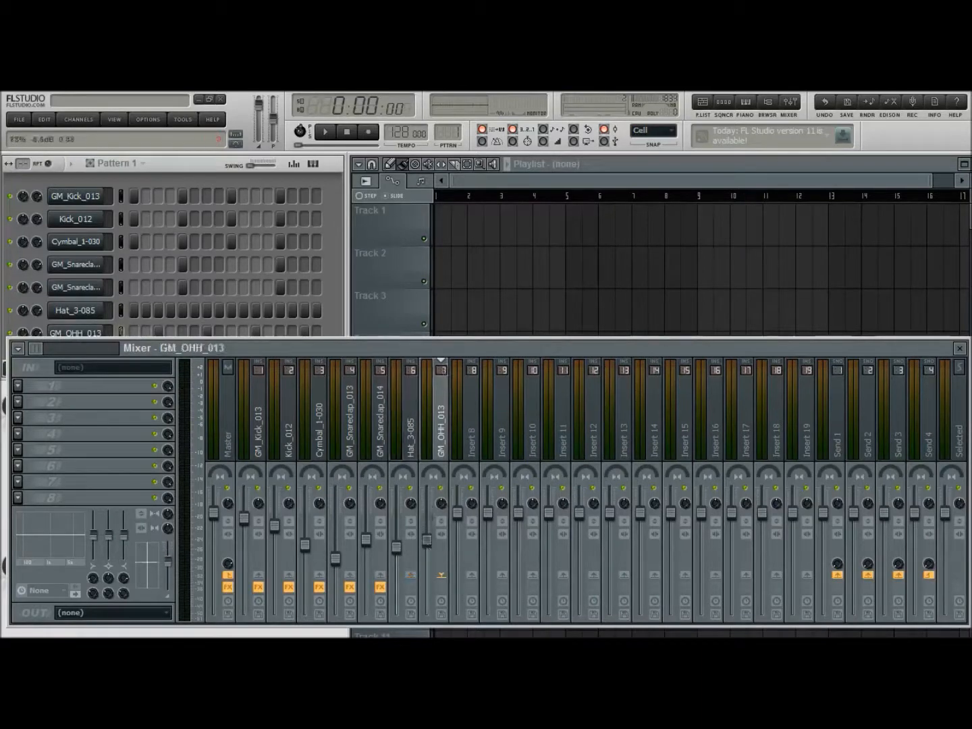
Add Fruity Parametric EQ 2 to the Hat_3-085 mixer track and slightly raise its highs with band 7 during playback
click(412, 435)
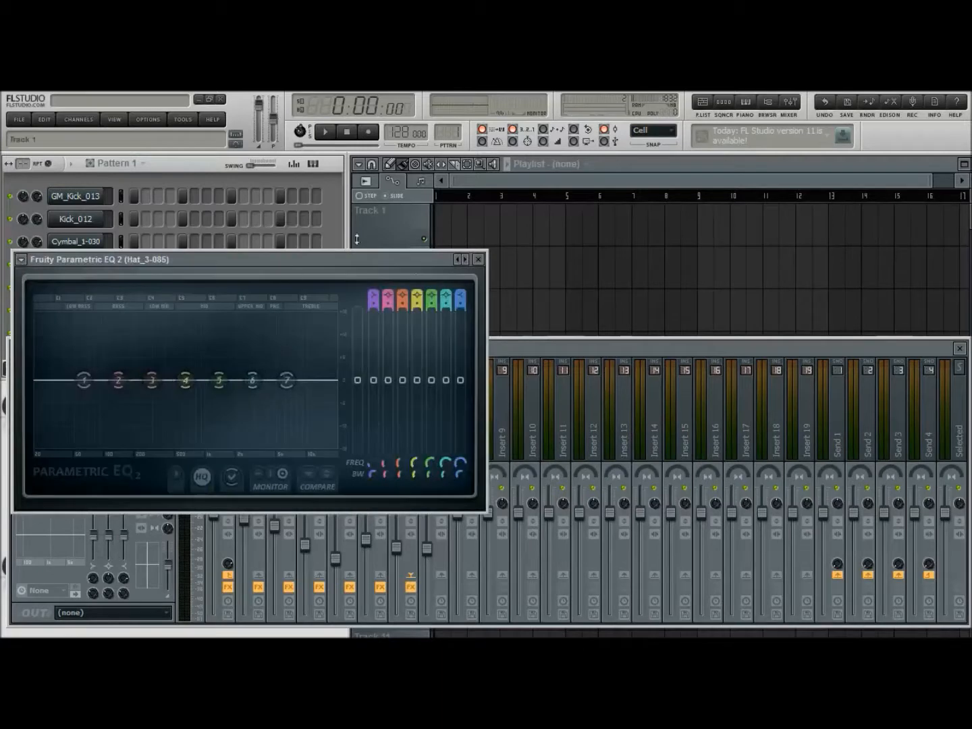
click(326, 132)
drag(287, 380, 258, 367)
click(481, 259)
Add Fruity Parametric EQ 2 to the GM_OHH_013 track, cut the lows with band 1 and slightly boost the highs with band 7
click(441, 446)
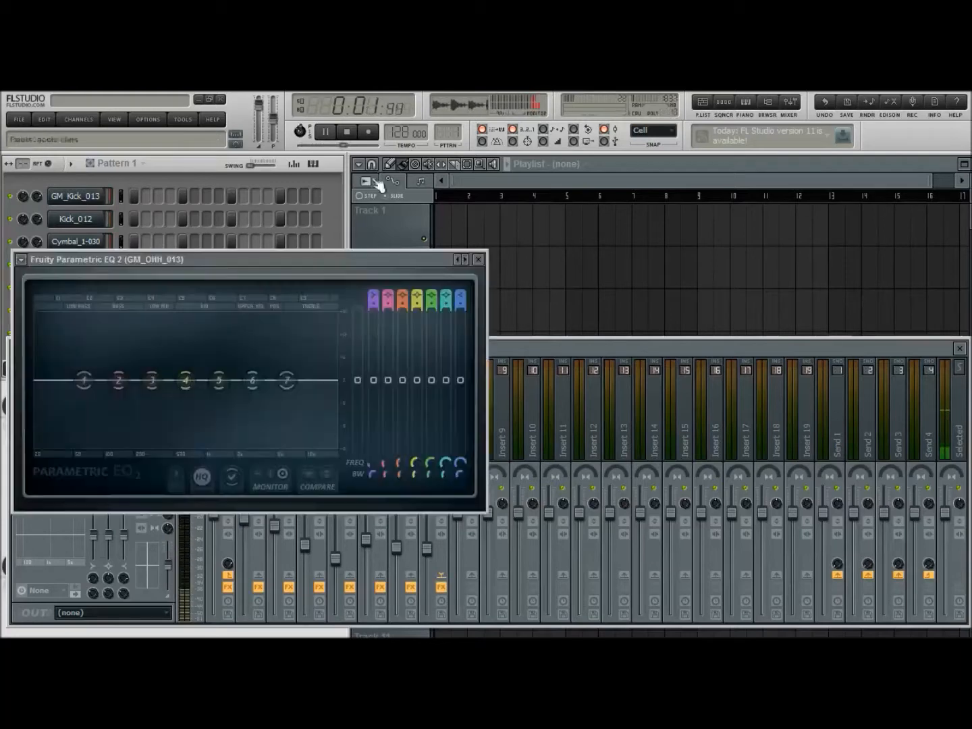
drag(287, 379, 232, 361)
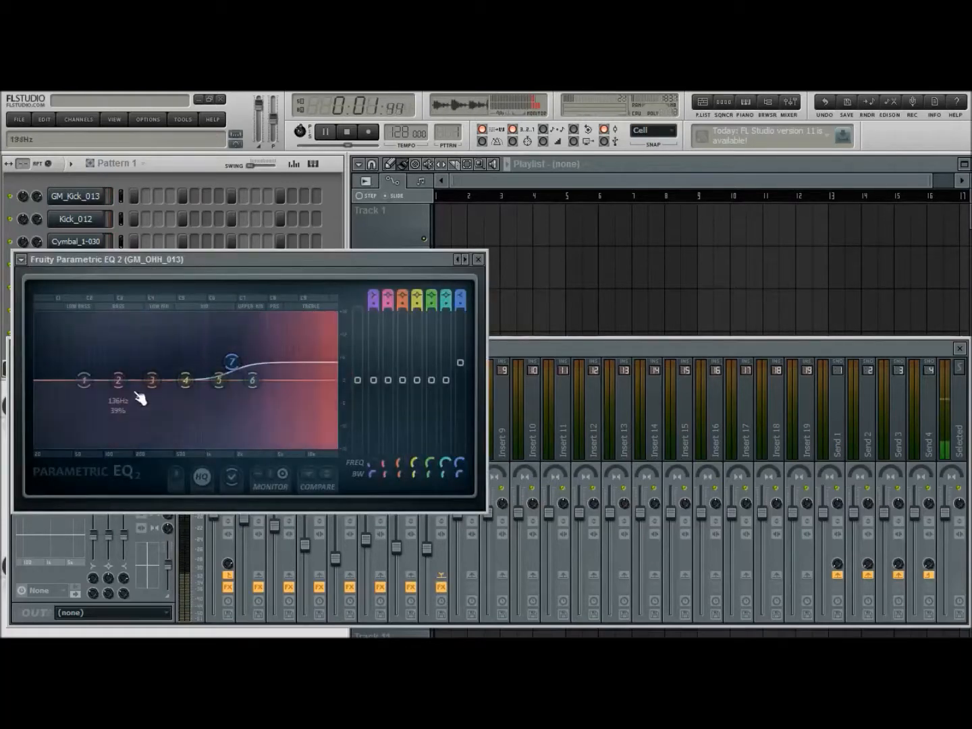
drag(84, 380, 233, 446)
drag(231, 361, 237, 373)
drag(233, 446, 175, 446)
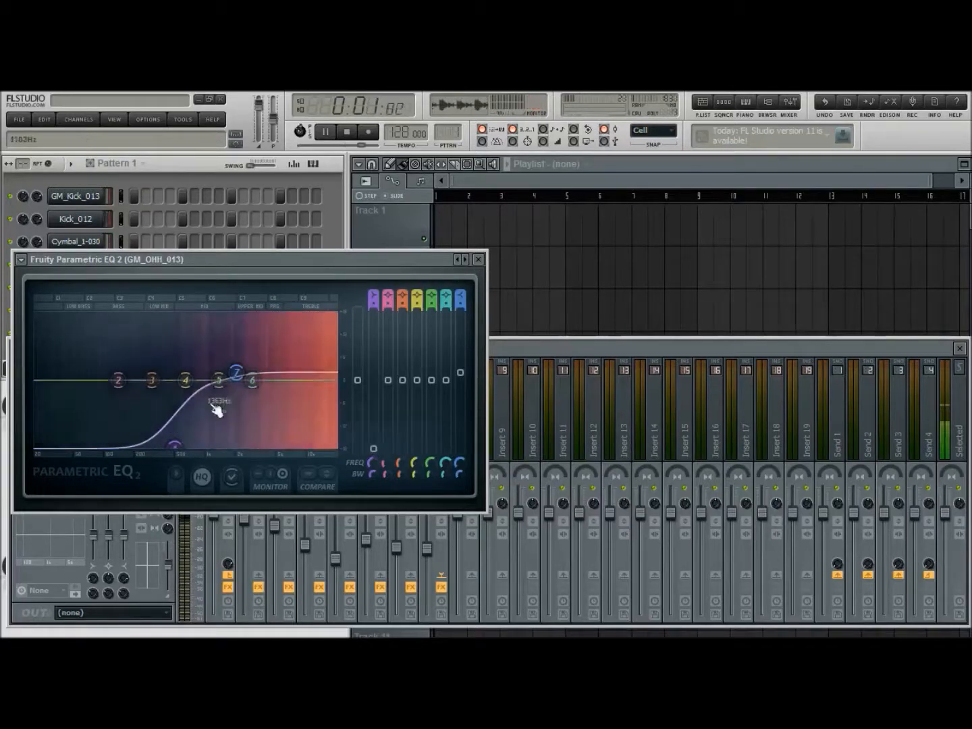
click(478, 258)
click(347, 132)
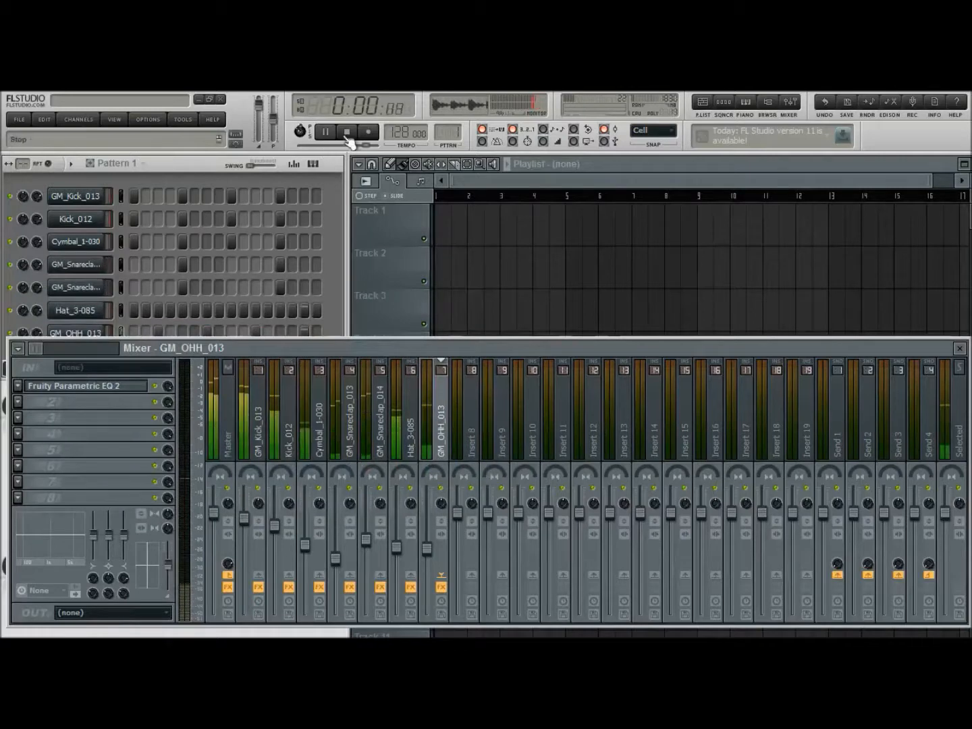
click(963, 348)
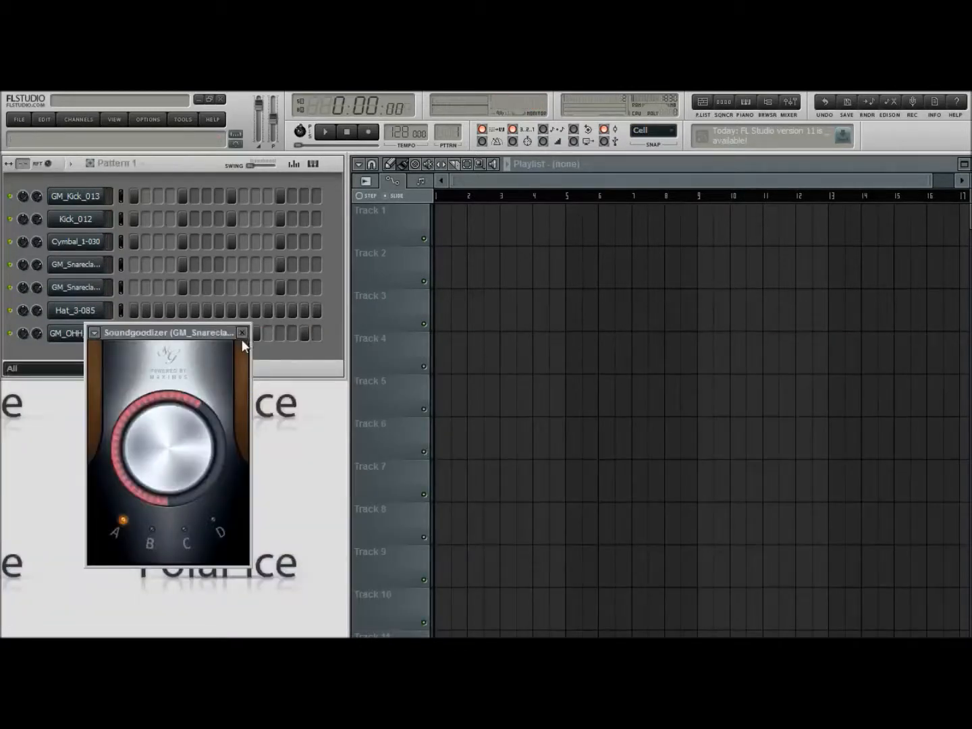
click(242, 333)
Audition bongo and tom samples from the browser and add FPC_Bongo_002 and DM-TOM 180 as new channels
click(767, 101)
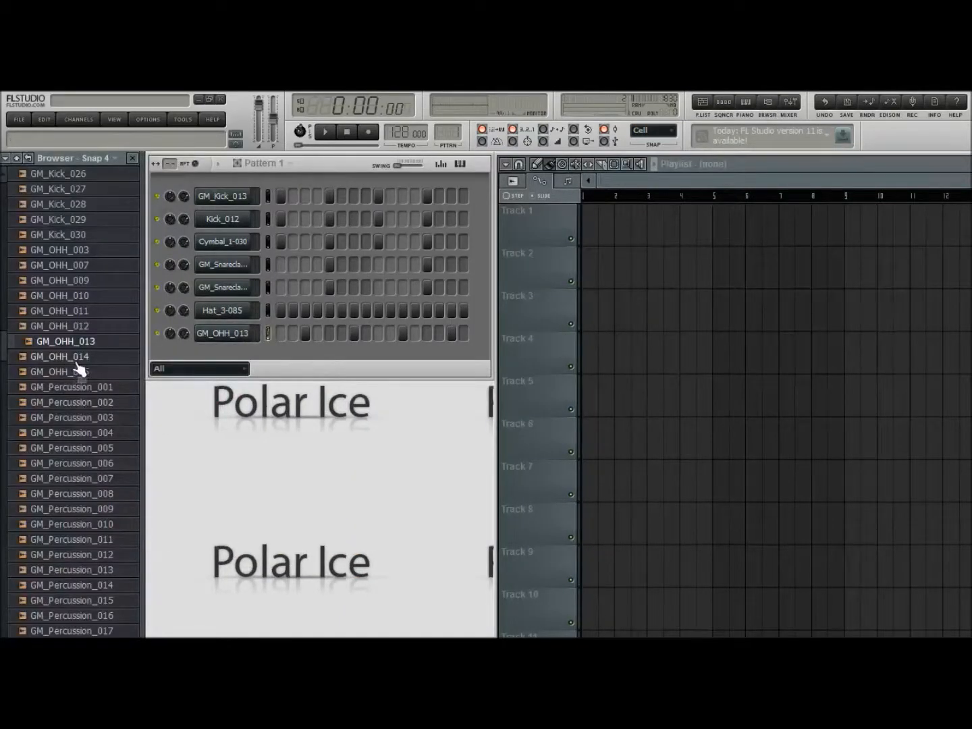
scroll(79, 369, up, 3)
scroll(79, 368, up, 20)
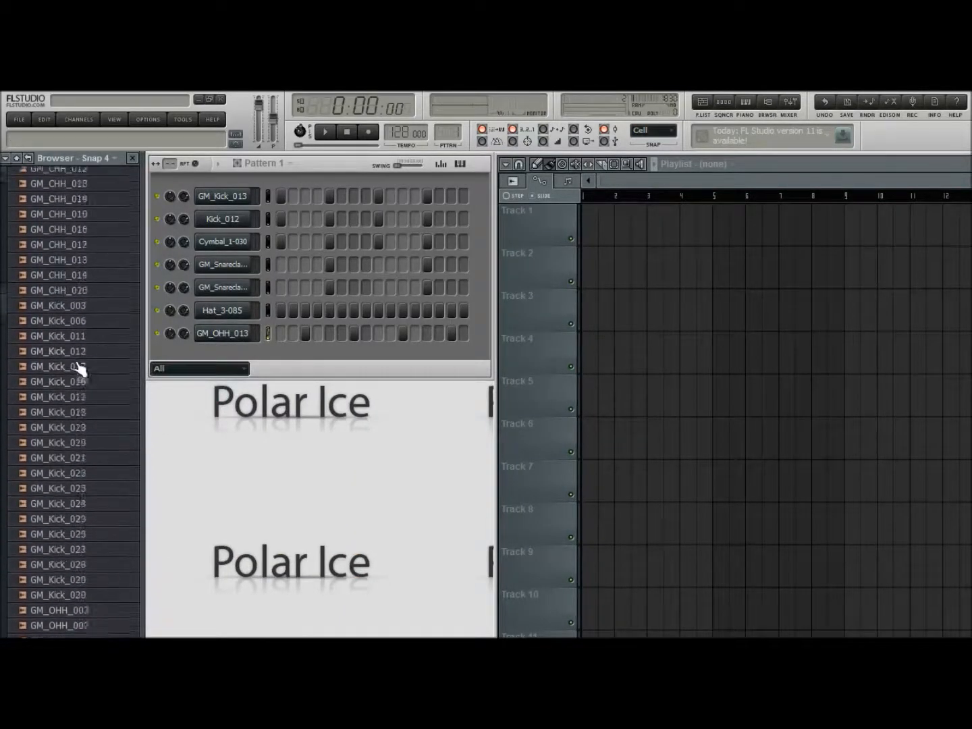
scroll(80, 368, up, 3)
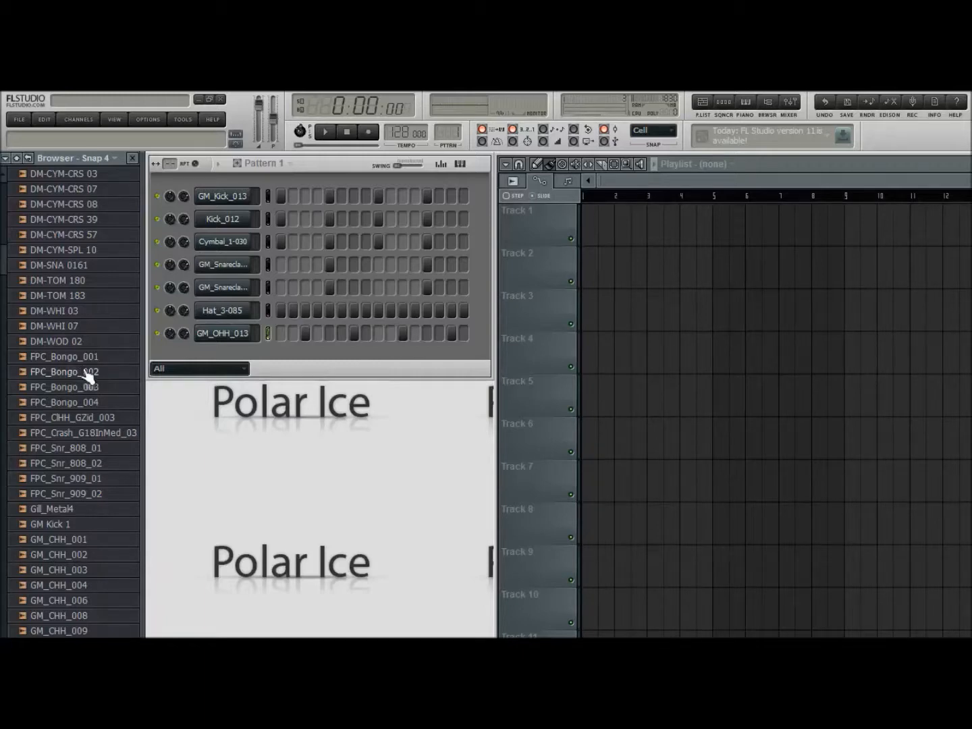
click(83, 374)
click(86, 387)
drag(85, 376, 248, 360)
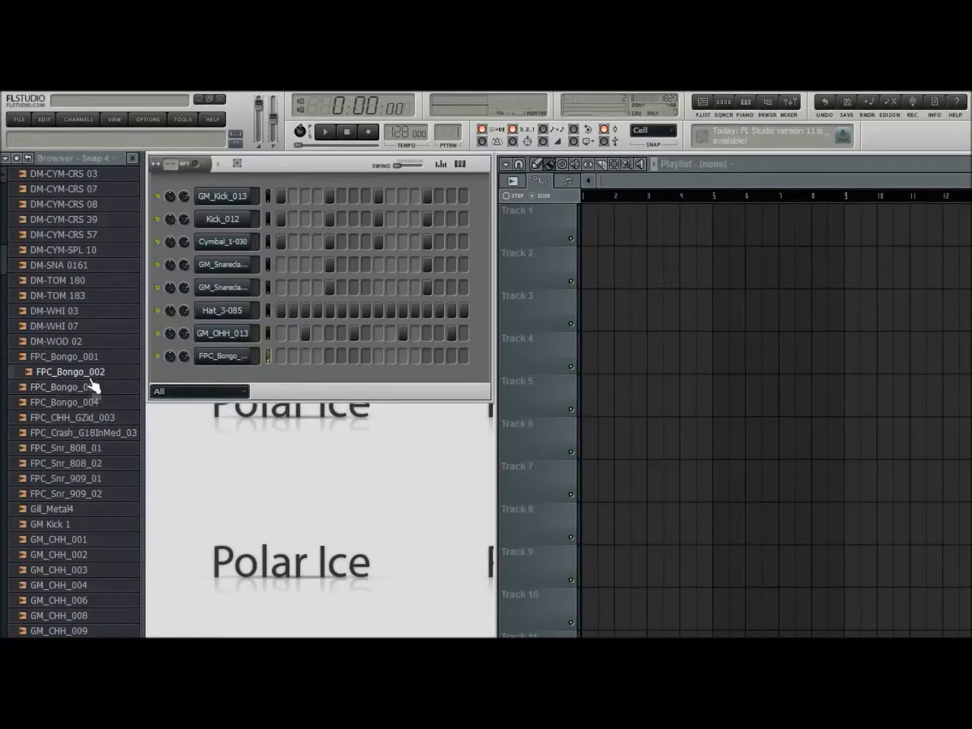
click(84, 282)
drag(84, 281, 238, 400)
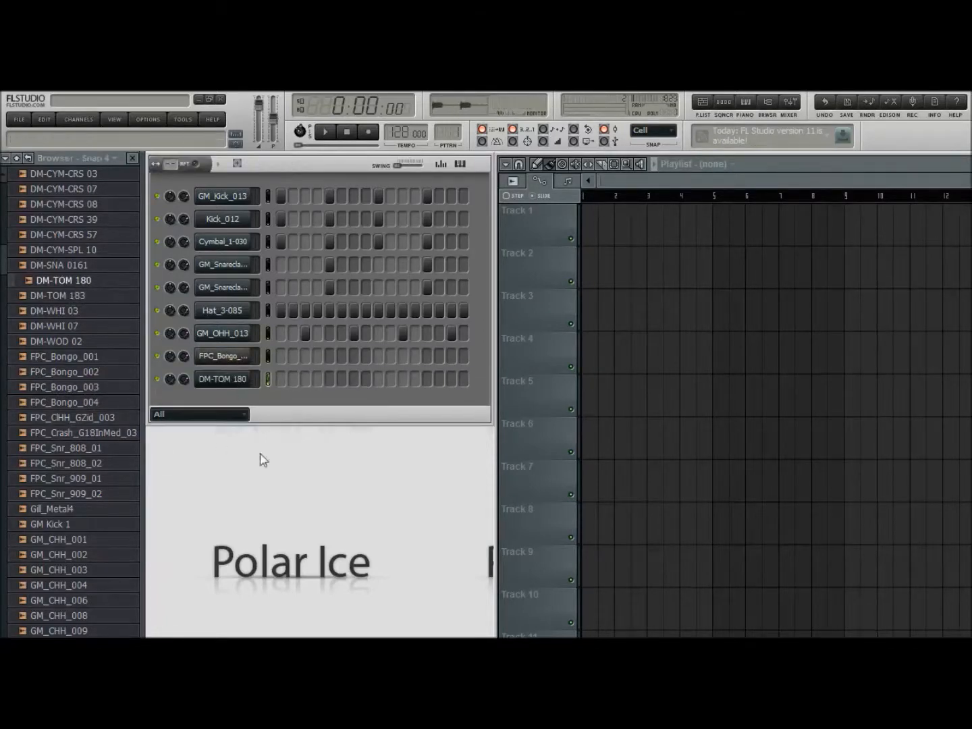
click(767, 106)
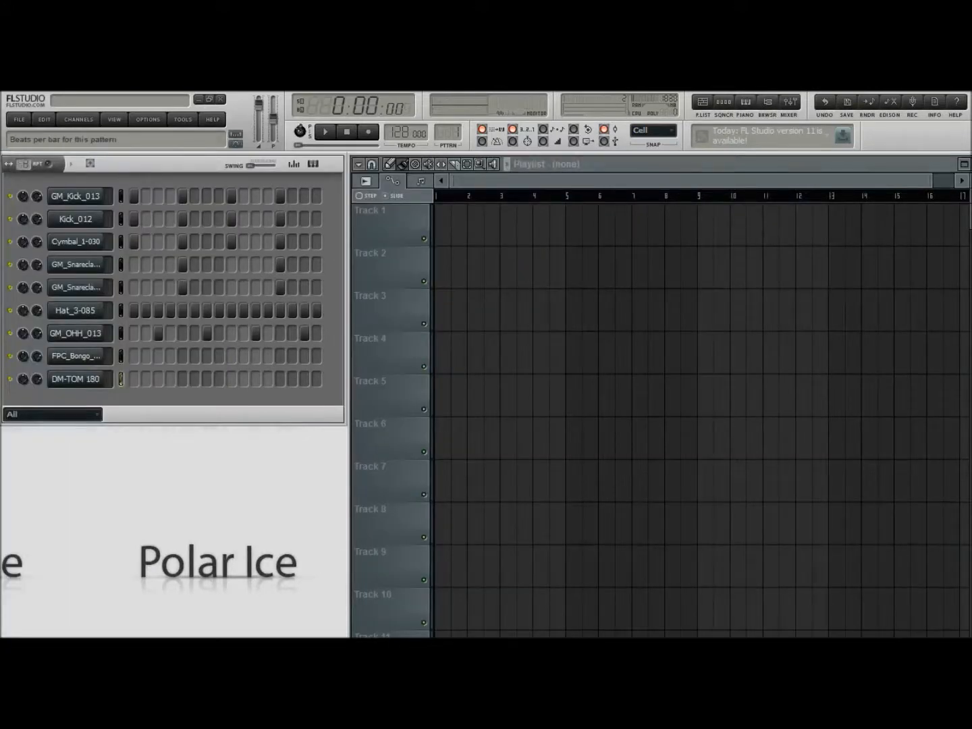
Extend the pattern to 8 beats per bar and repeat the kick, cymbal, snareclap and hat hits across all 32 steps
drag(24, 164, 25, 149)
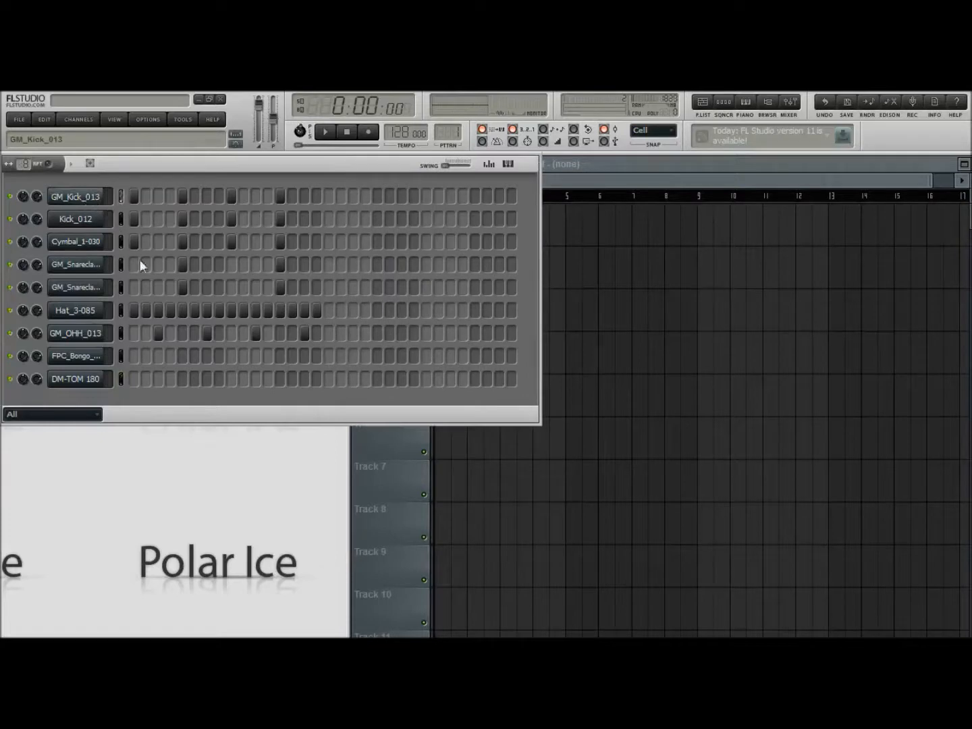
click(148, 316)
click(129, 333)
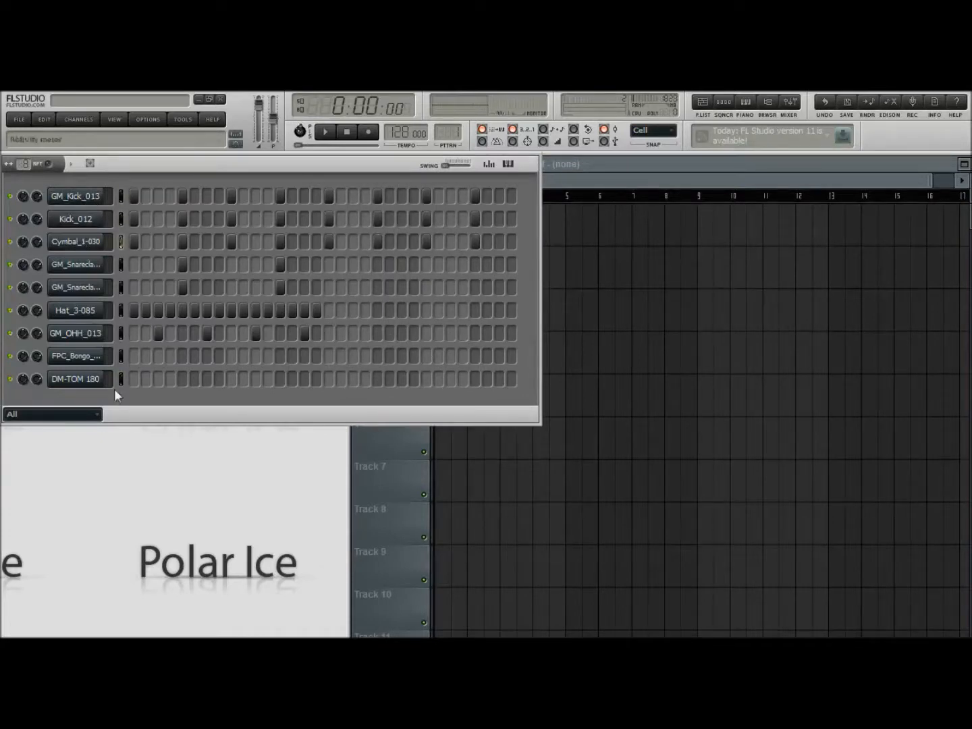
drag(339, 311, 477, 305)
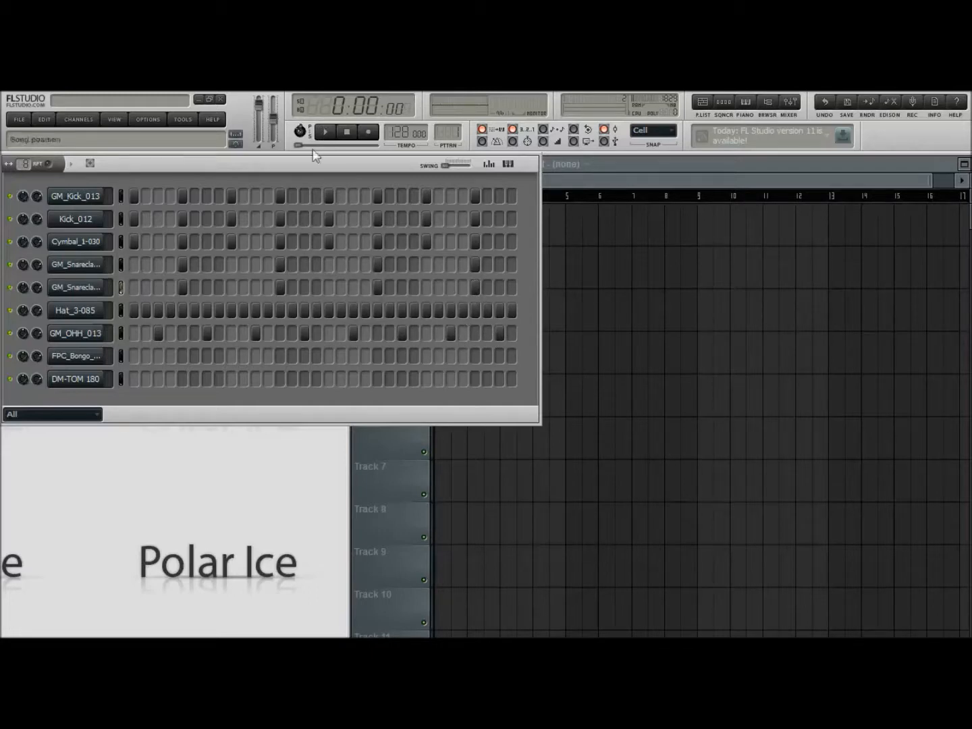
Place FPC_Bongo_002 hits on steps 8, 15, 24 and 31 and DM-TOM 180 hits on steps 3 and 19 while listening
click(78, 357)
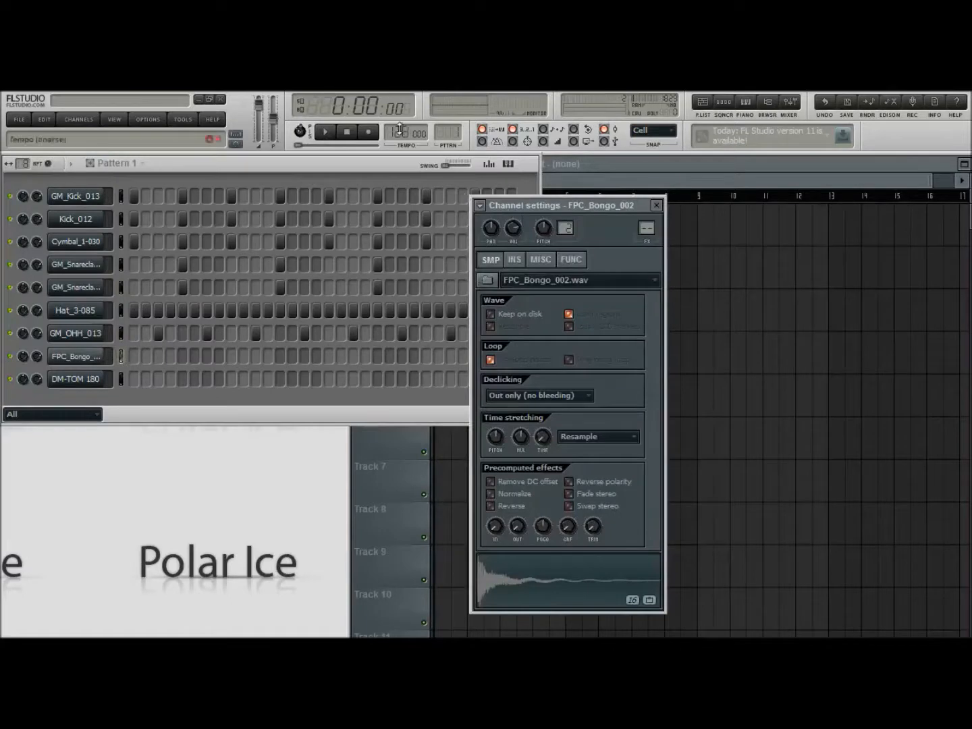
click(268, 358)
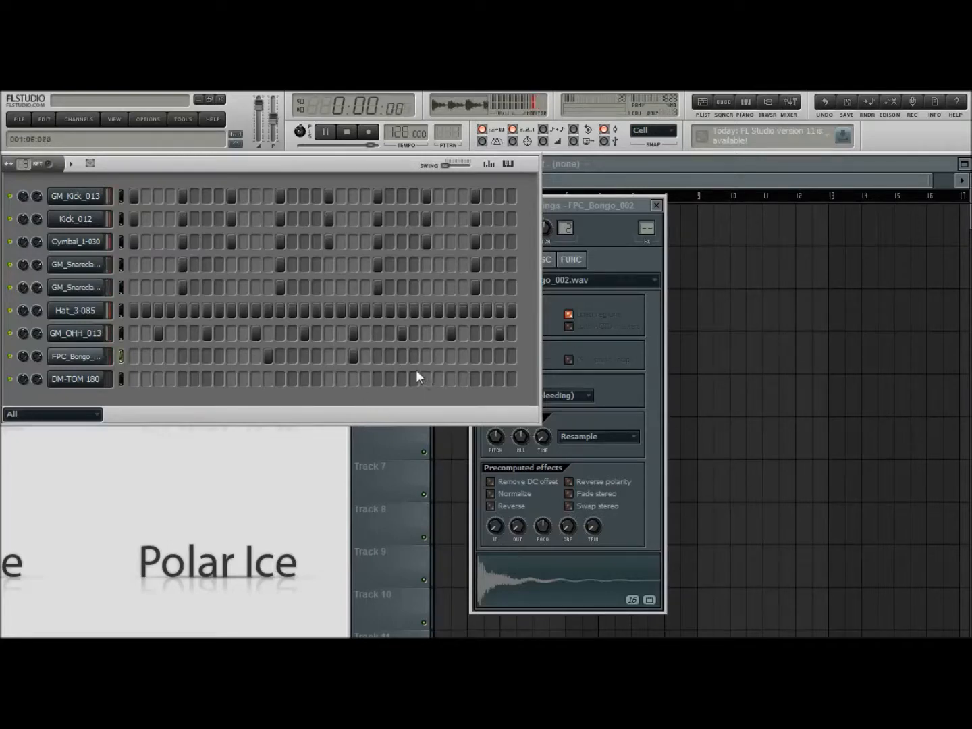
click(220, 357)
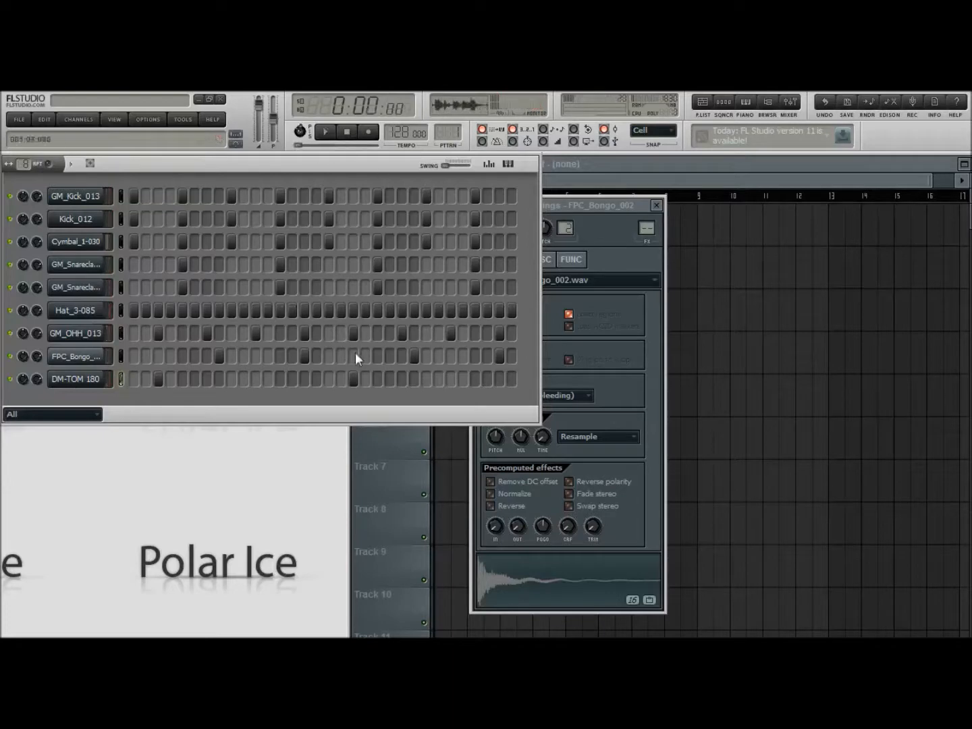
Analyze the FPC_Bongo_002 sample in Edison by detecting its pitch regions
click(76, 357)
click(76, 356)
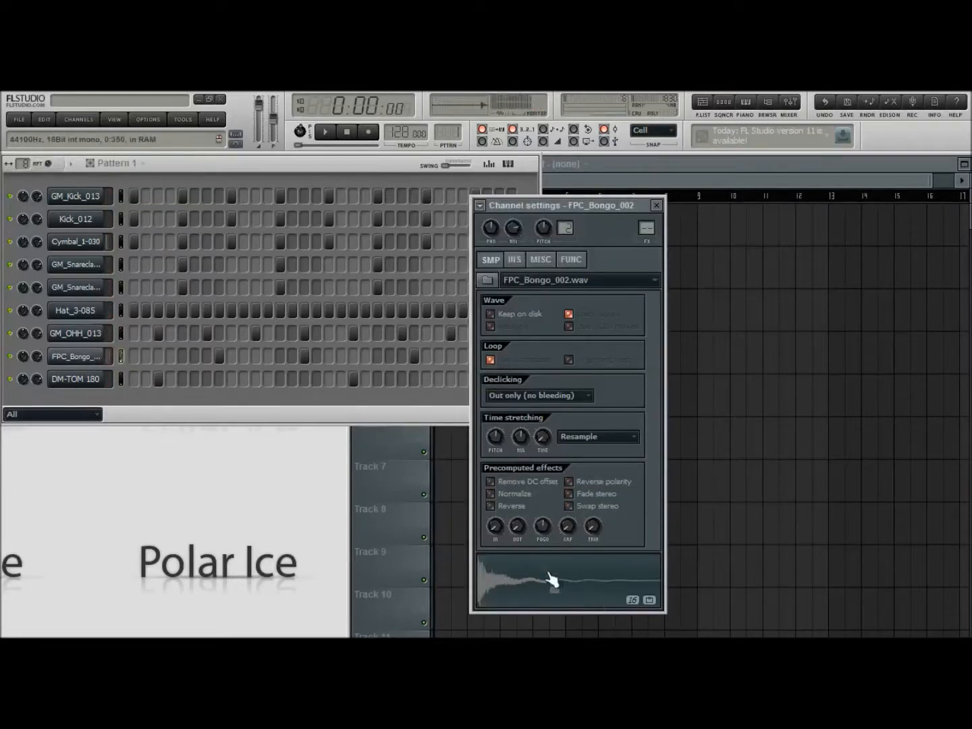
click(571, 594)
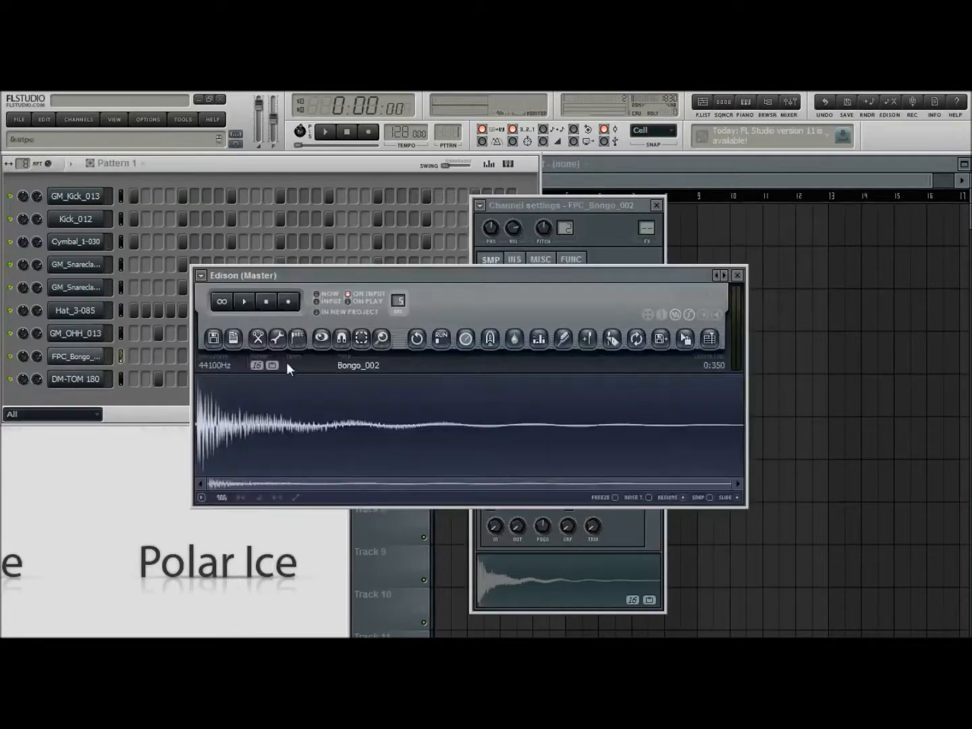
click(278, 338)
key(Escape)
click(297, 337)
click(343, 564)
click(297, 337)
click(351, 554)
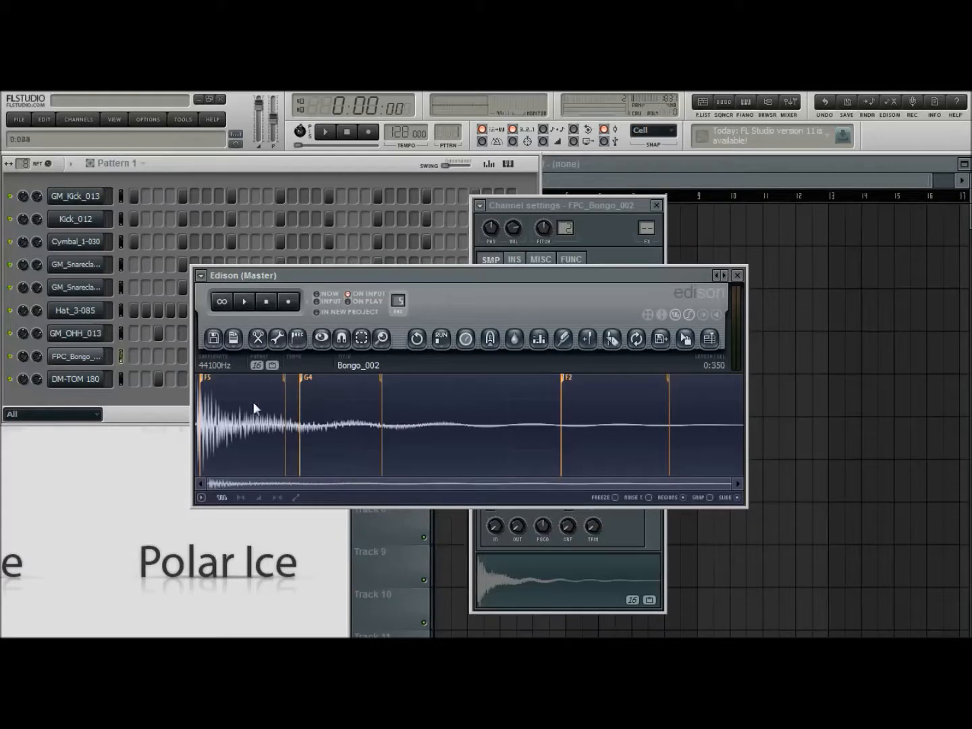
click(738, 275)
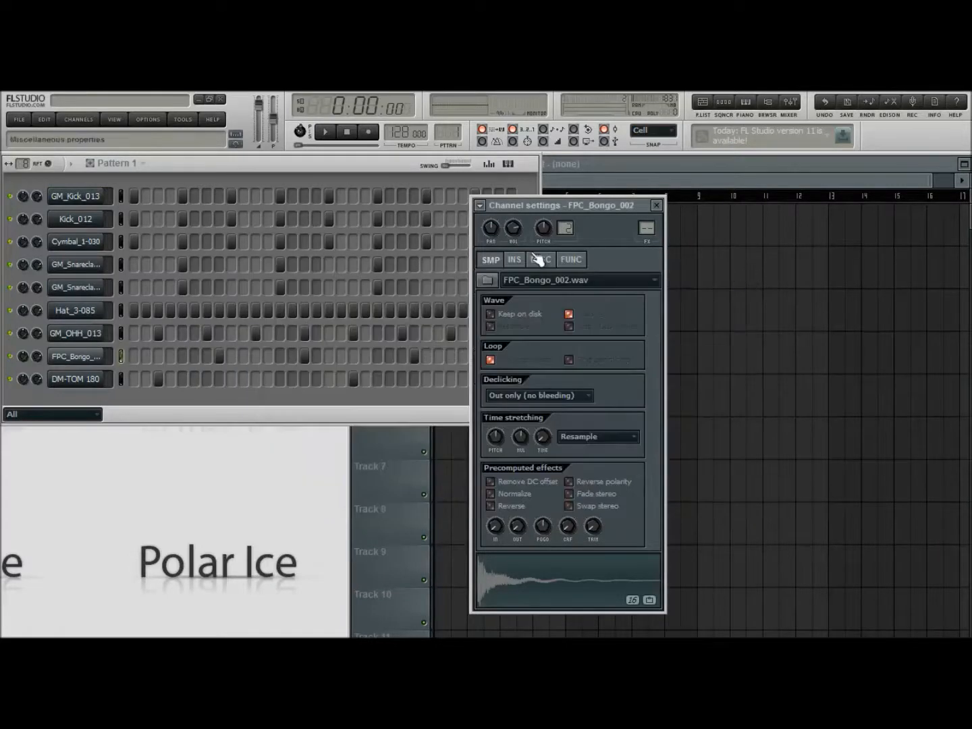
Set the root note of the FPC_Bongo_002 channel to F5 while the pattern plays
click(540, 259)
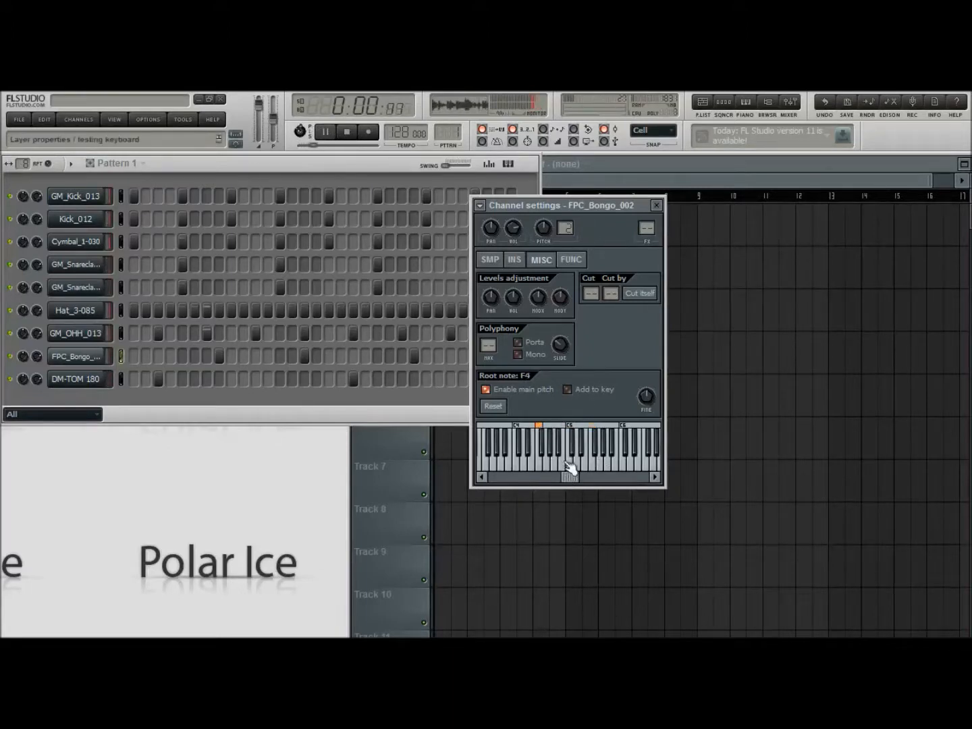
right_click(593, 430)
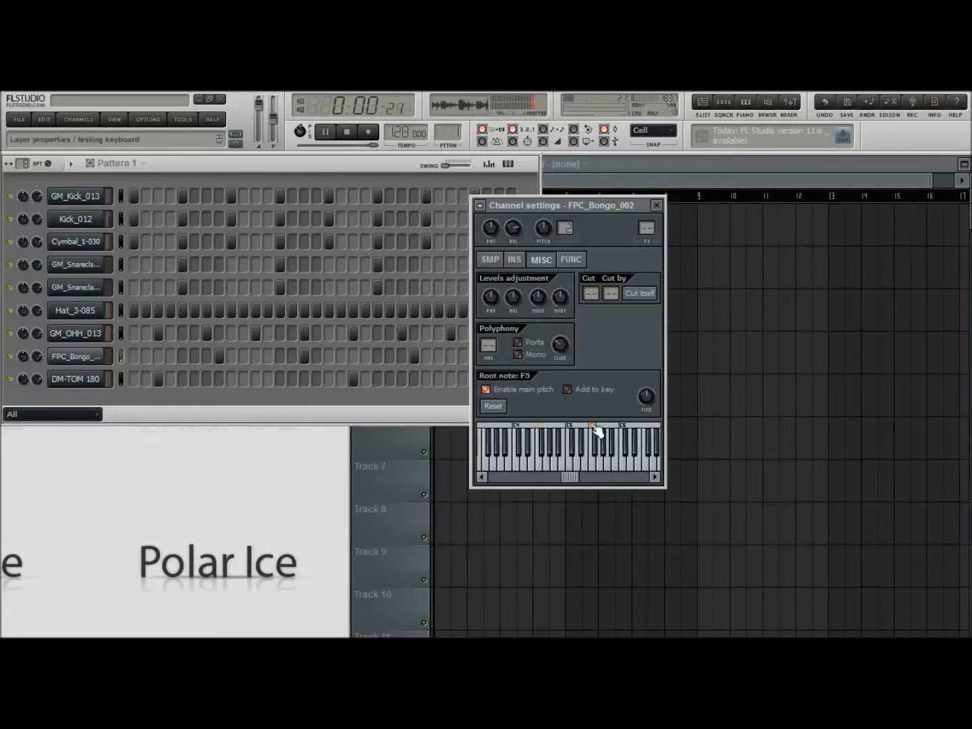
click(657, 206)
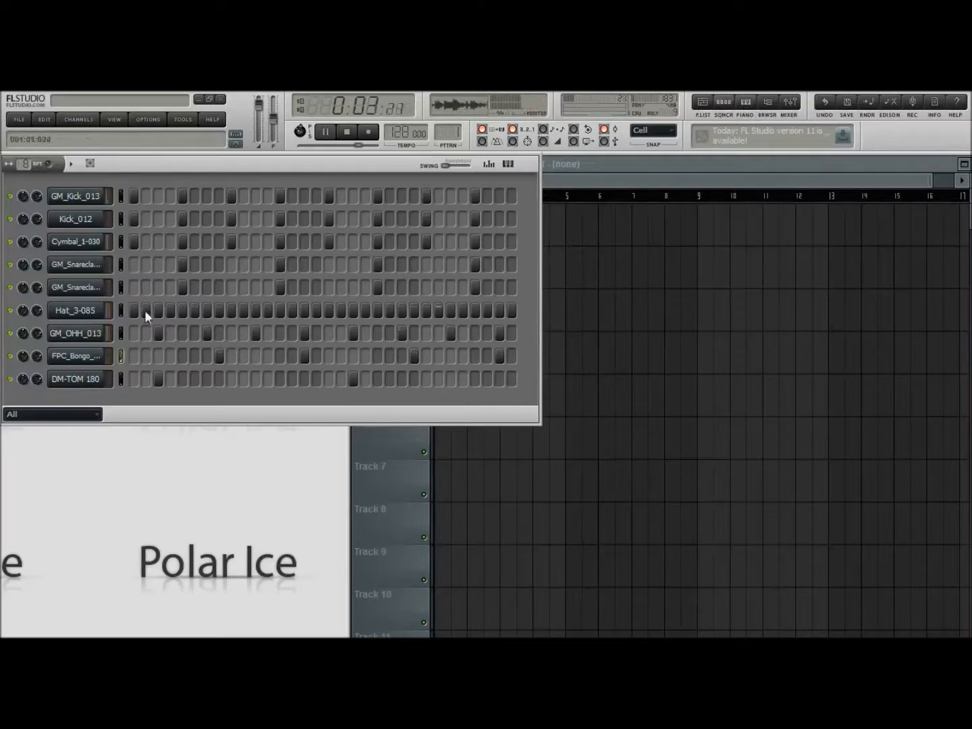
Route the FPC_Bongo_002 channel to empty mixer track 8 and lower that track's level
click(87, 359)
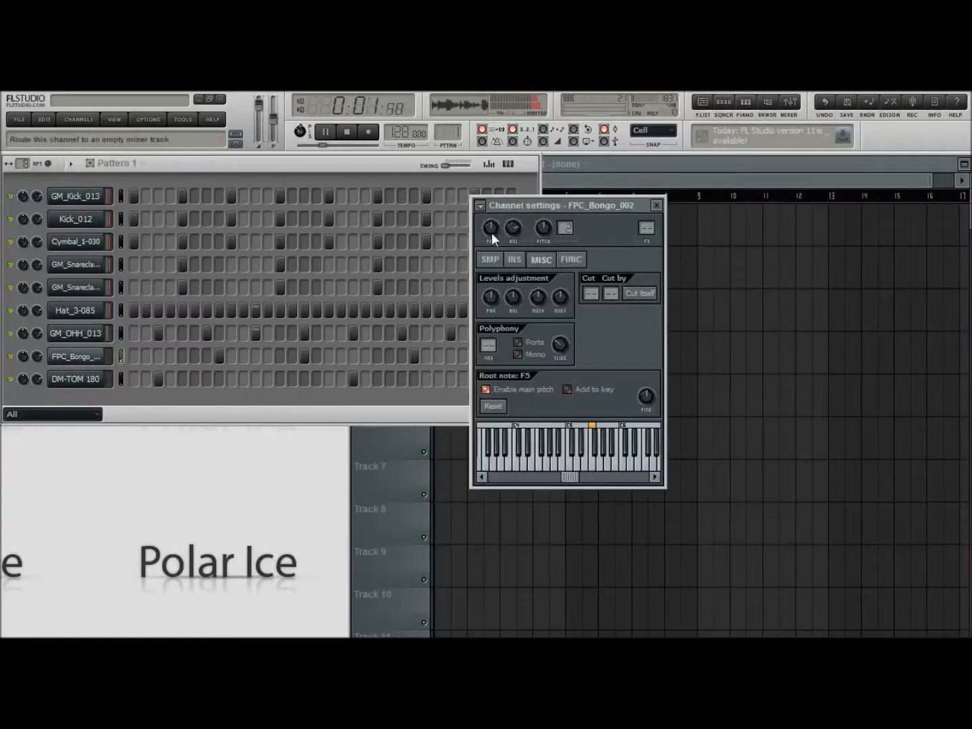
click(491, 233)
drag(461, 514, 460, 535)
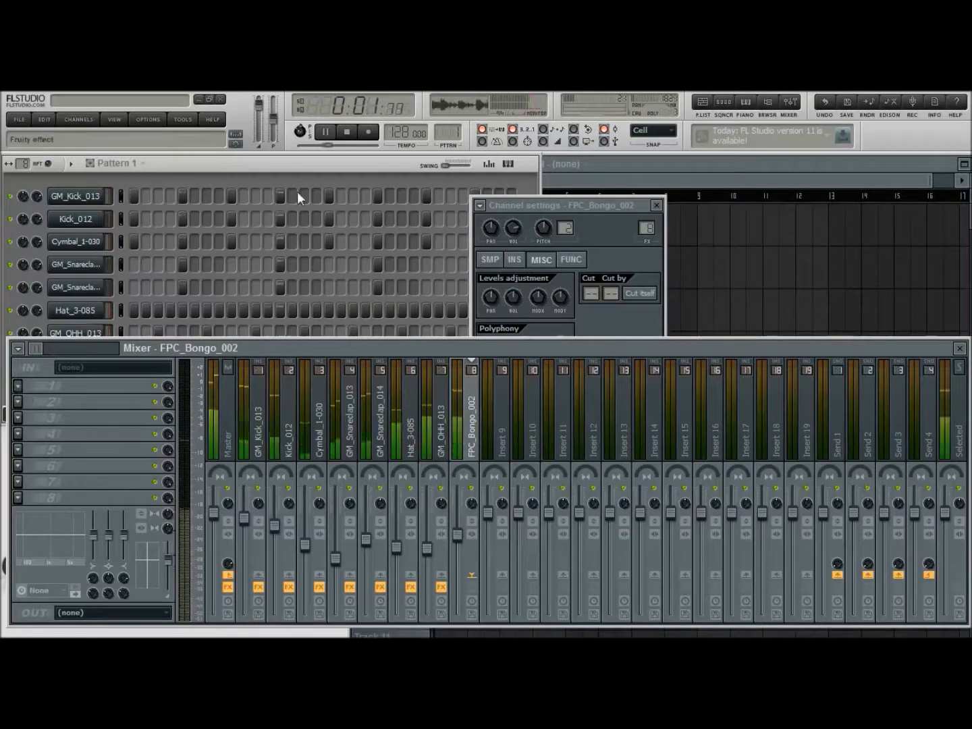
Add Fruity Parametric EQ 2 to the FPC_Bongo_002 track, cutting the lows, boosting band 3 and the highs, and dipping band 5 slightly
click(328, 184)
drag(287, 380, 213, 411)
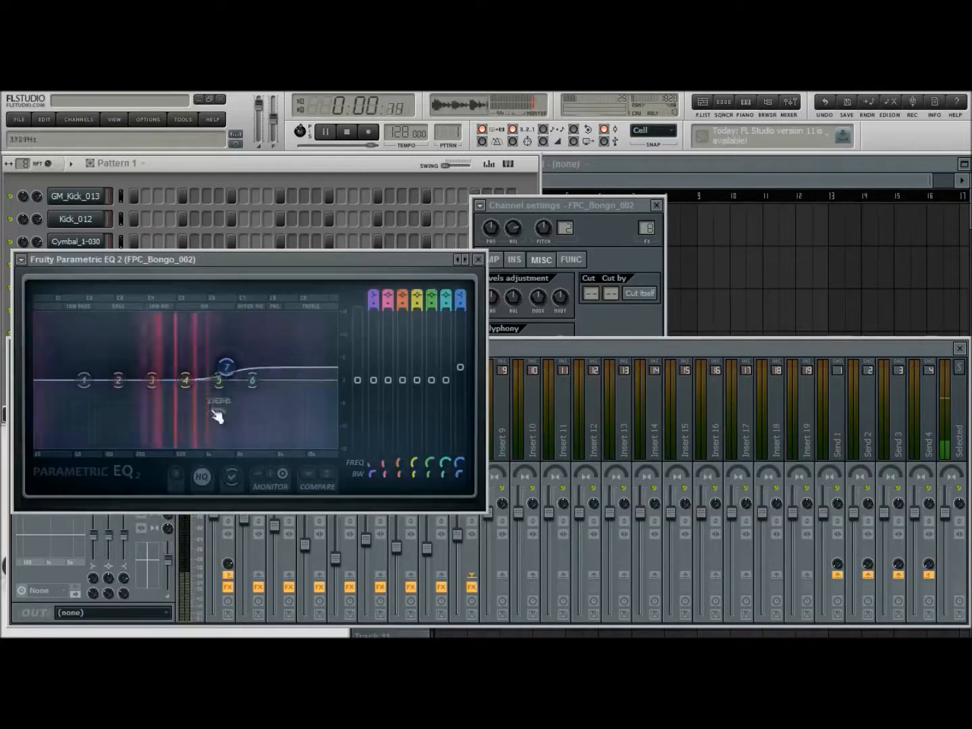
drag(91, 383, 134, 447)
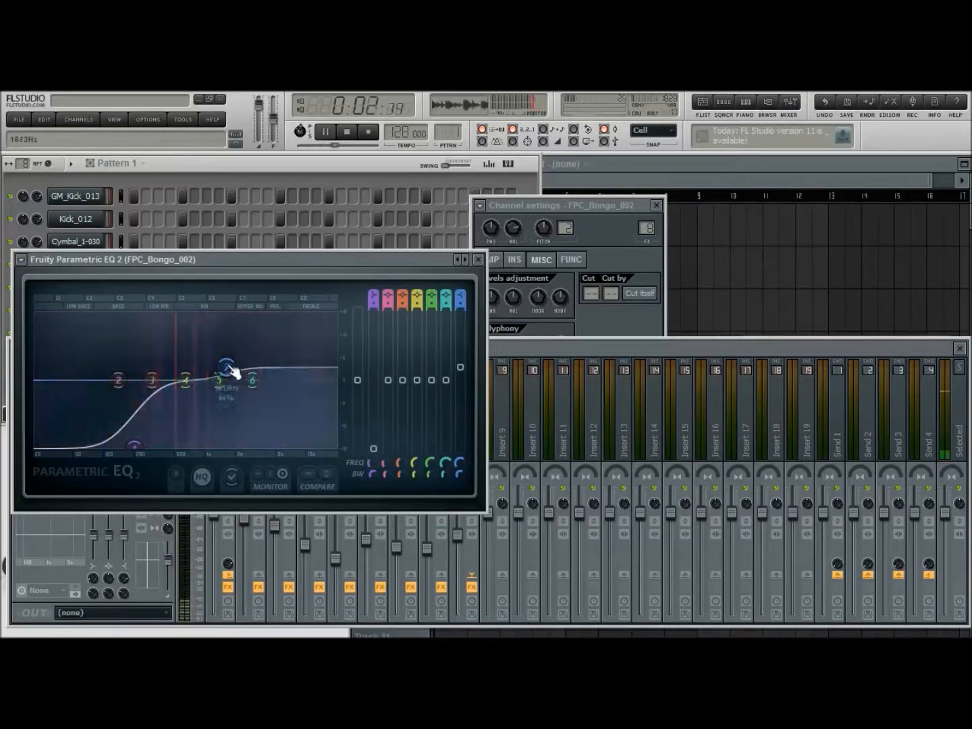
drag(152, 380, 149, 352)
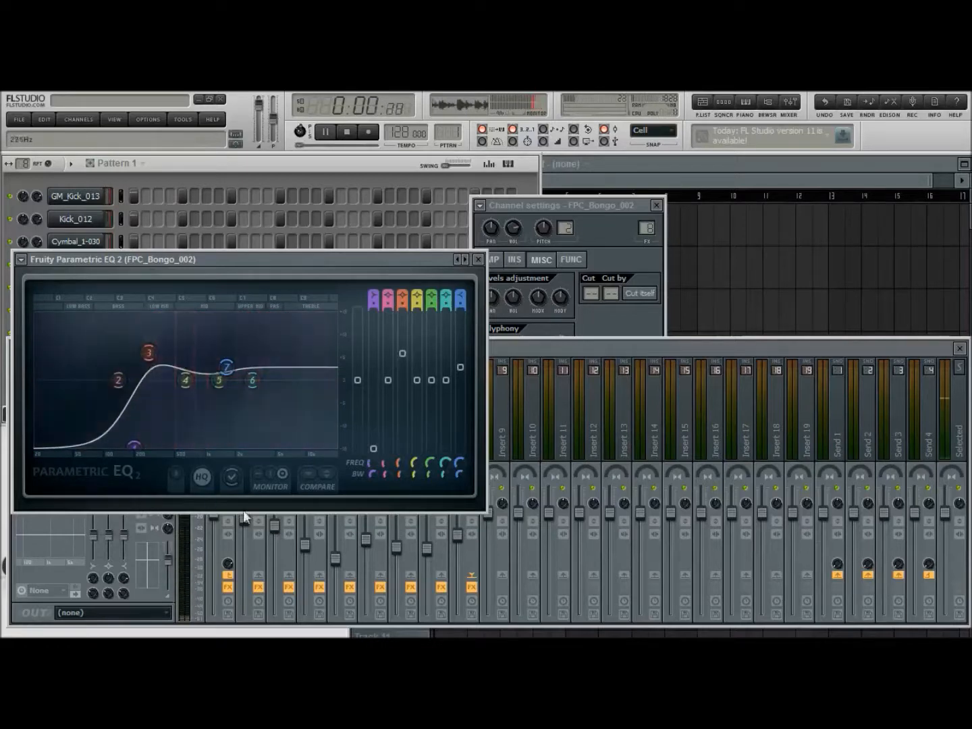
drag(399, 473, 399, 463)
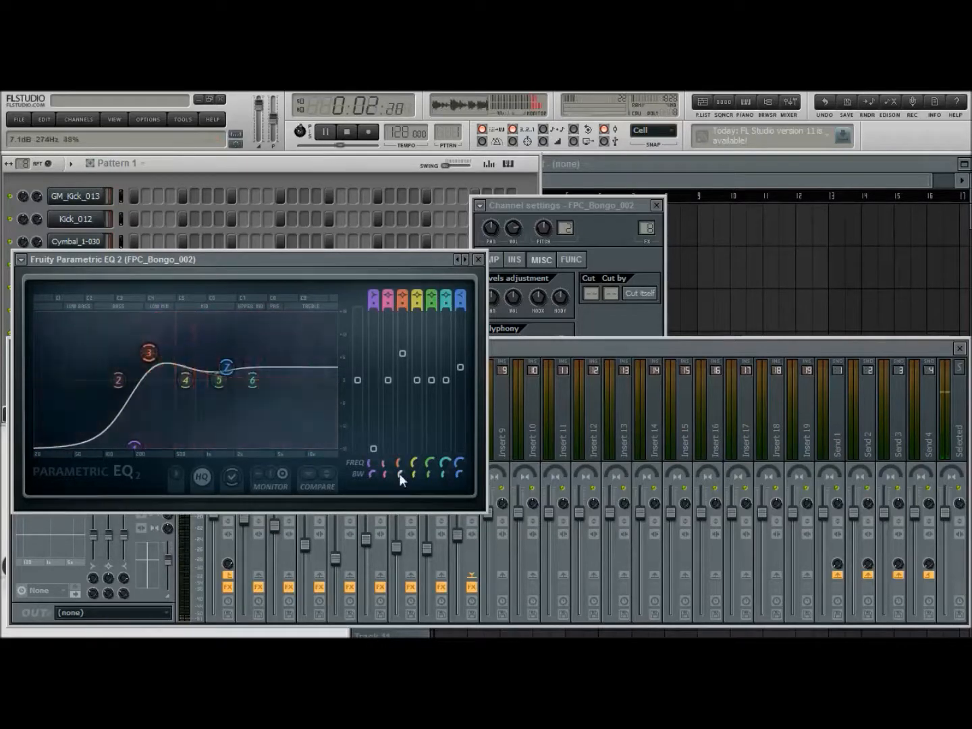
mouse_move(228, 366)
mouse_down()
mouse_move(239, 364)
mouse_move(230, 390)
mouse_move(245, 365)
mouse_up()
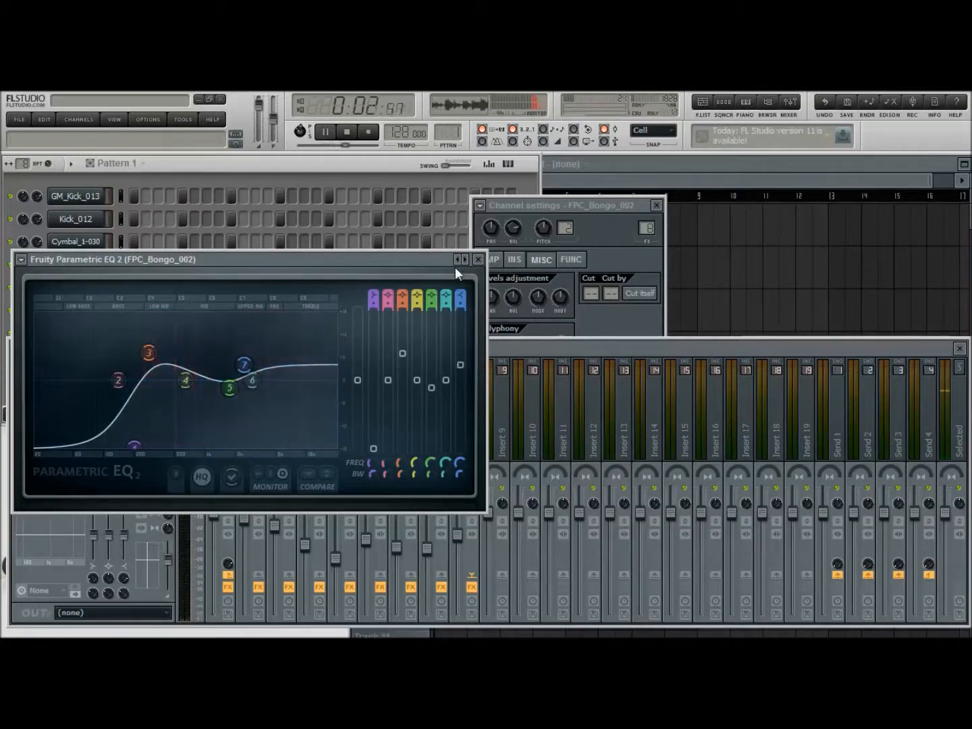
Add Fruity Delay 2 after the equalizer on the FPC_Bongo_002 mixer track, close its window and stop playback
click(478, 259)
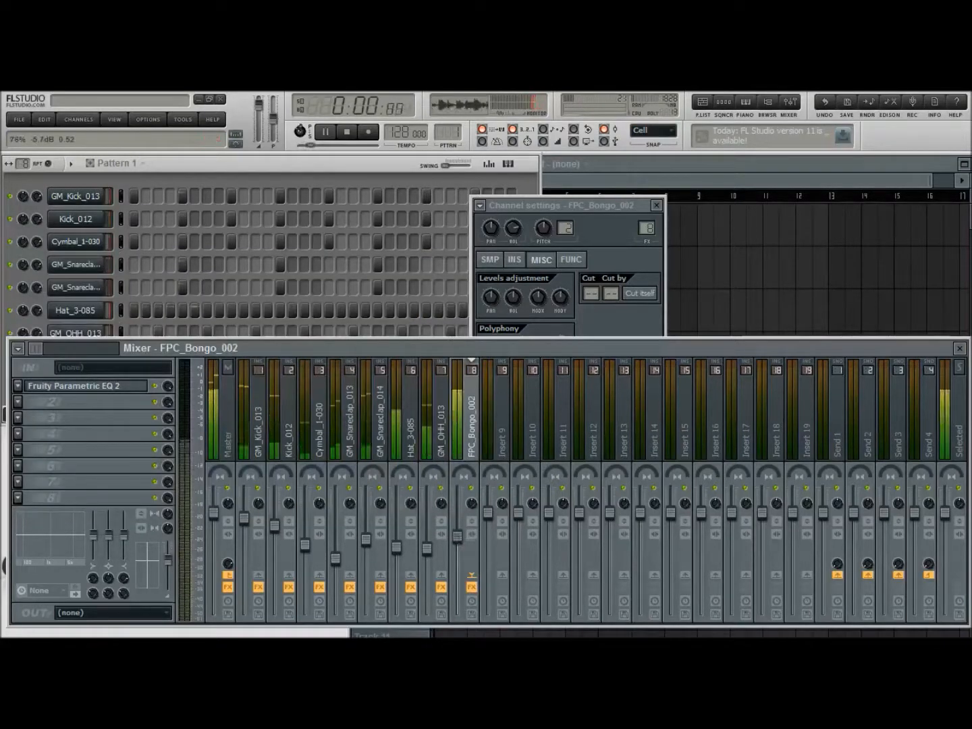
click(656, 204)
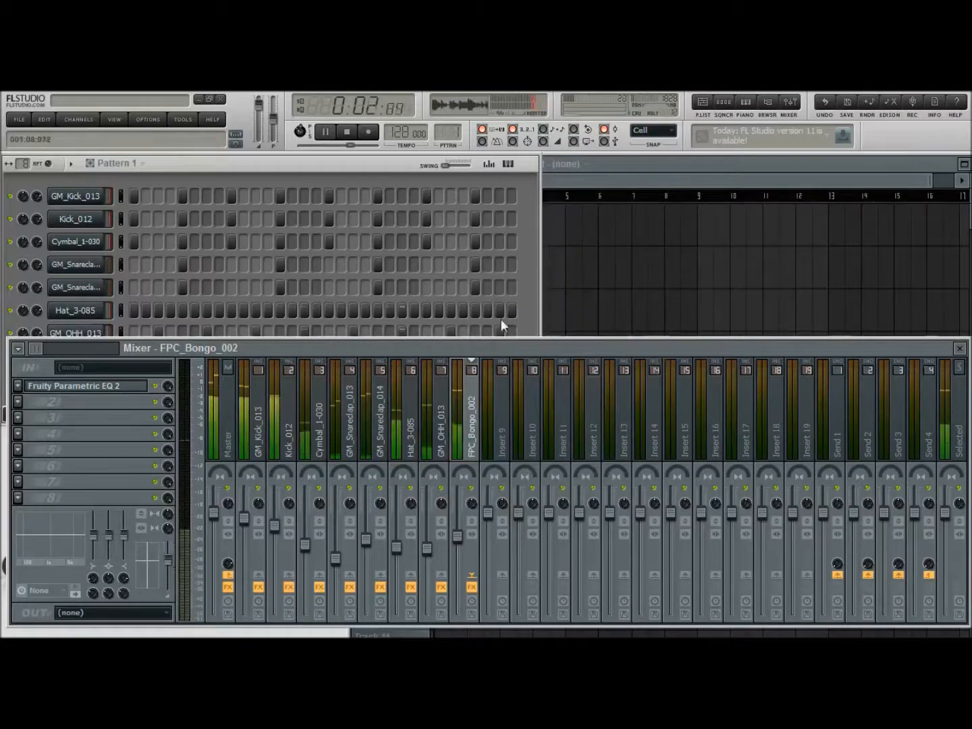
click(201, 467)
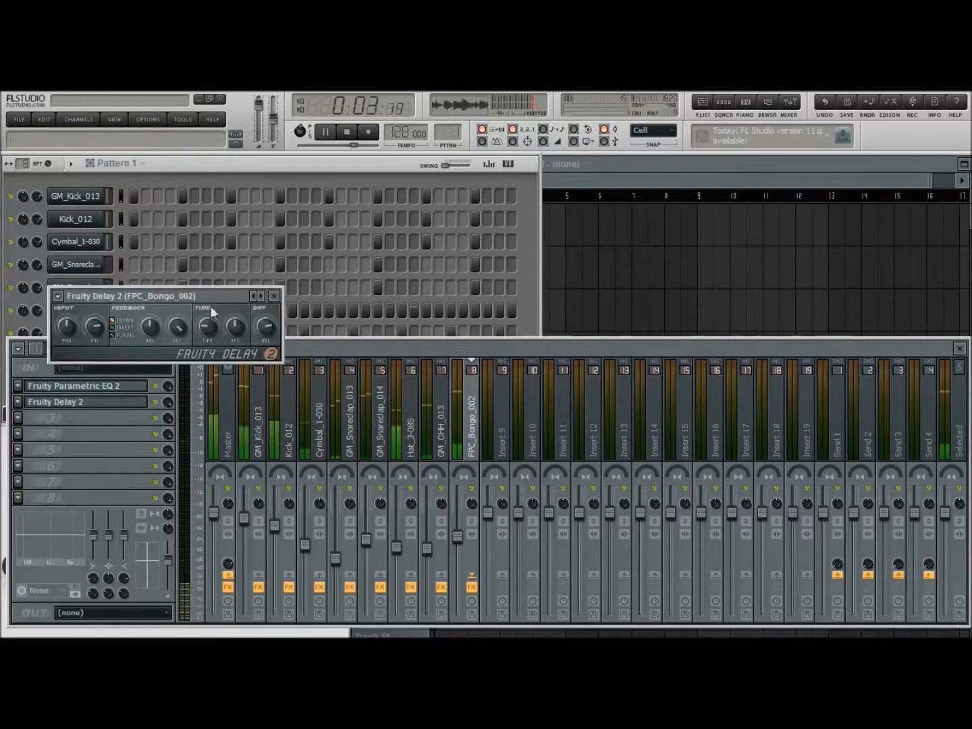
drag(237, 293, 586, 292)
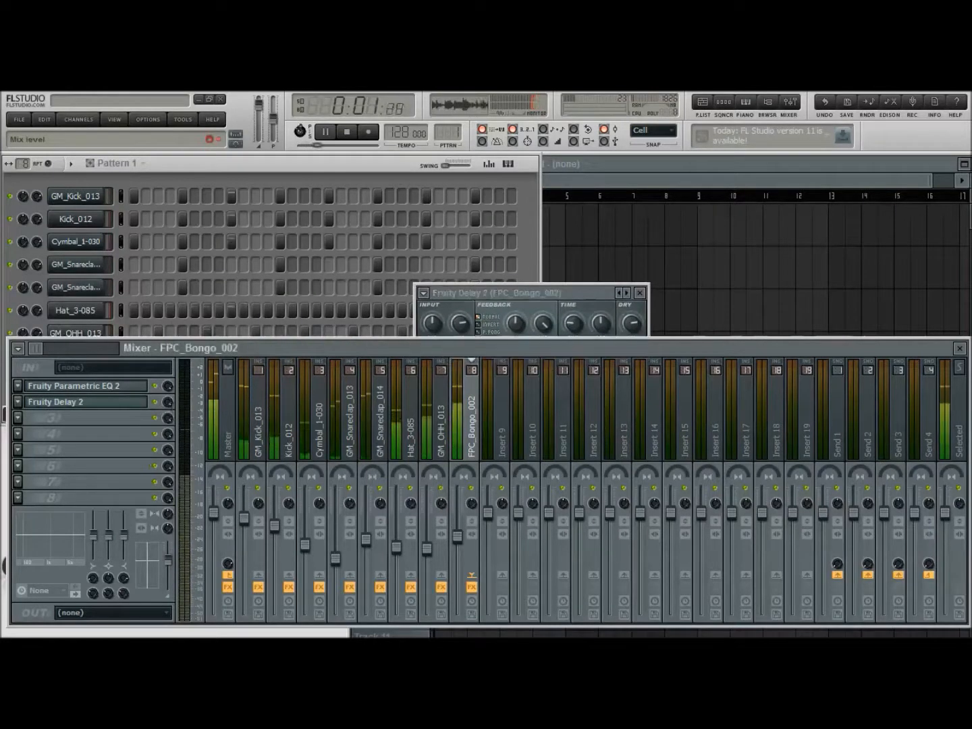
click(594, 289)
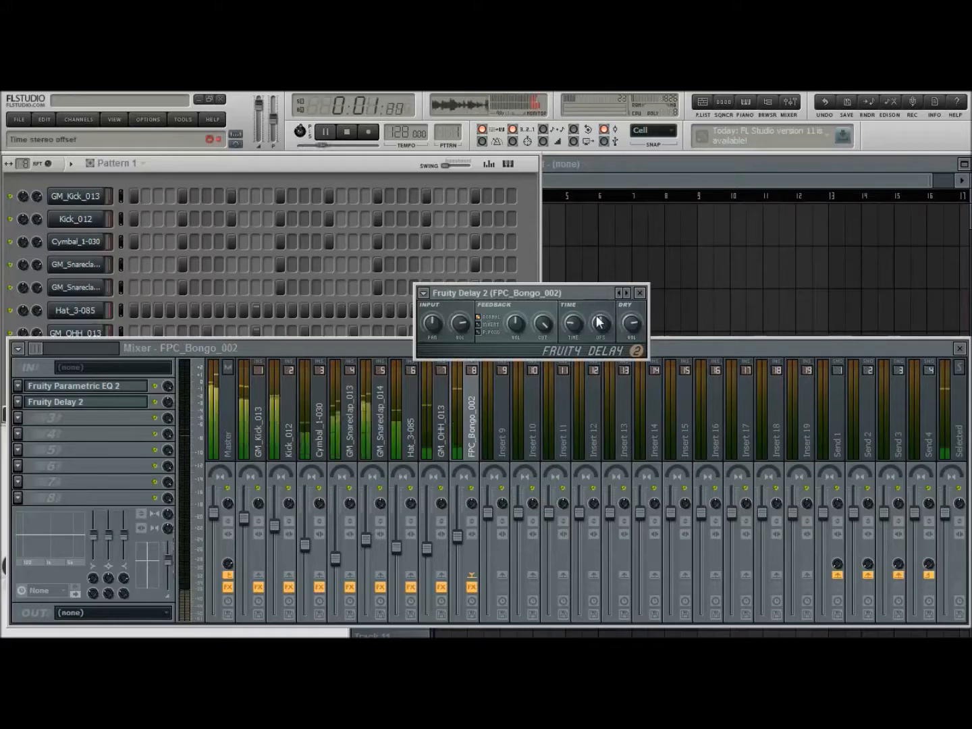
click(640, 292)
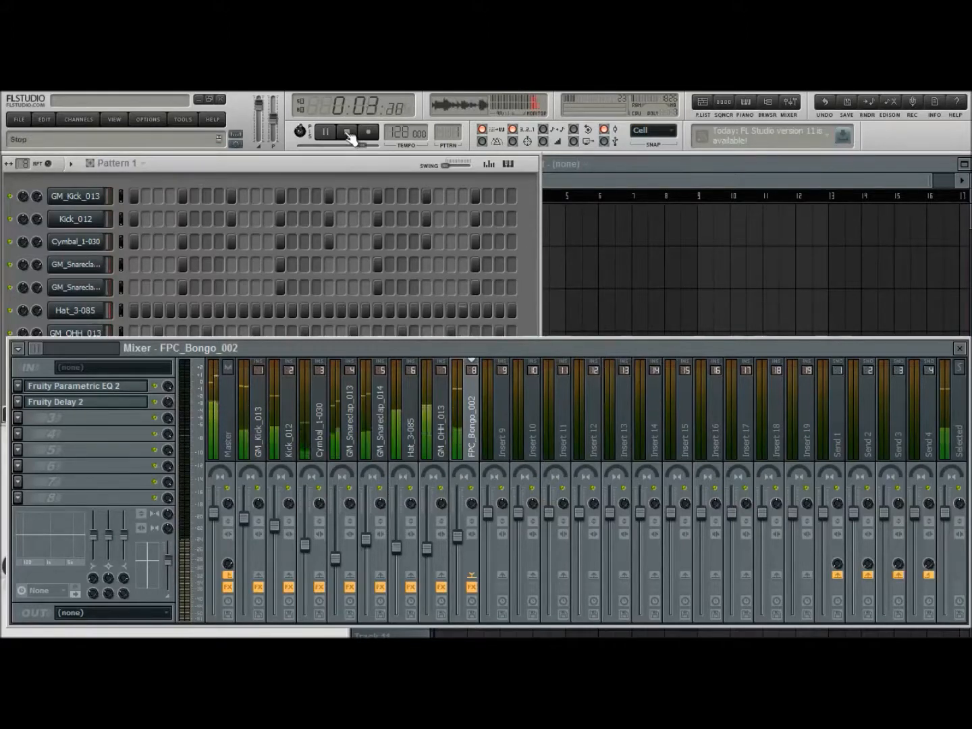
click(351, 138)
Analyze the DM-TOM 180 sample in Edison by detecting its pitch regions
click(537, 295)
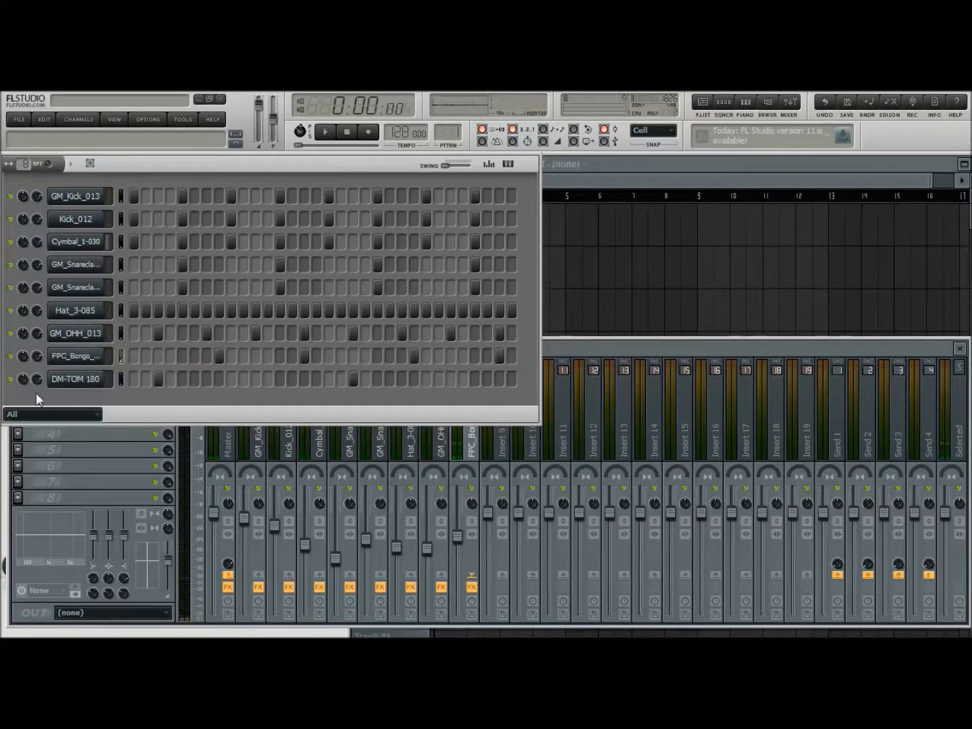
click(74, 380)
click(491, 260)
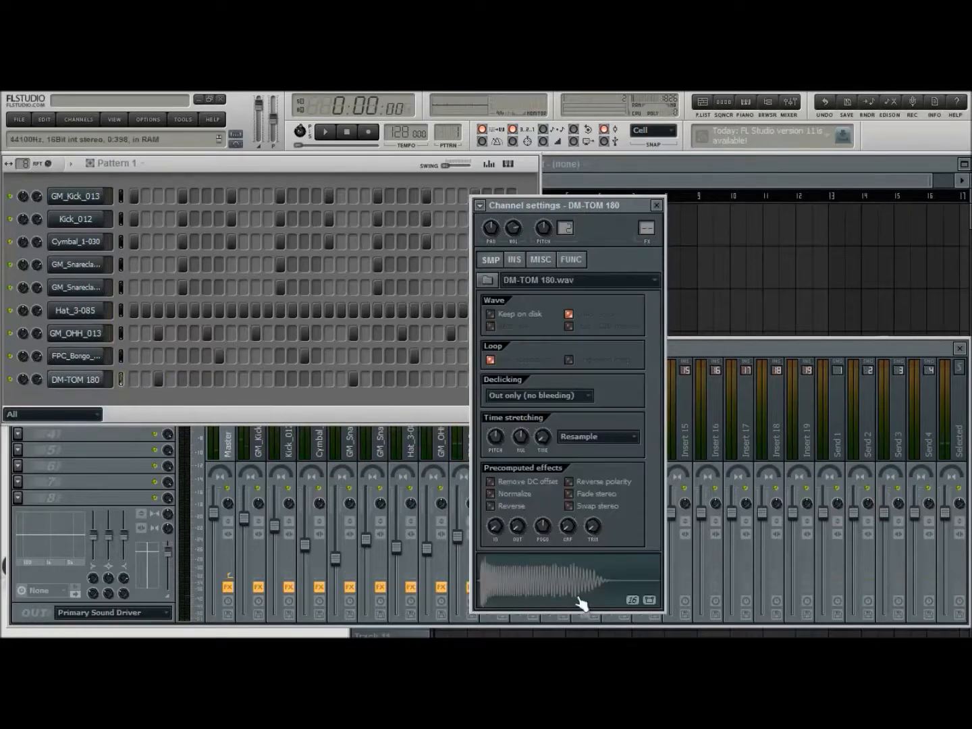
click(587, 582)
click(298, 338)
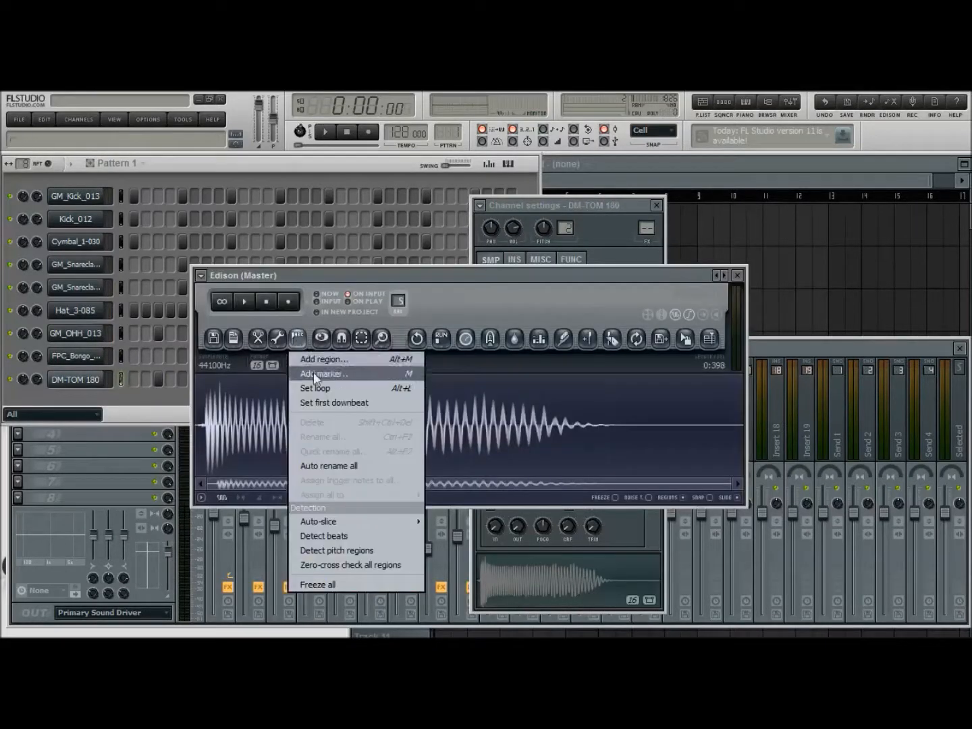
click(344, 548)
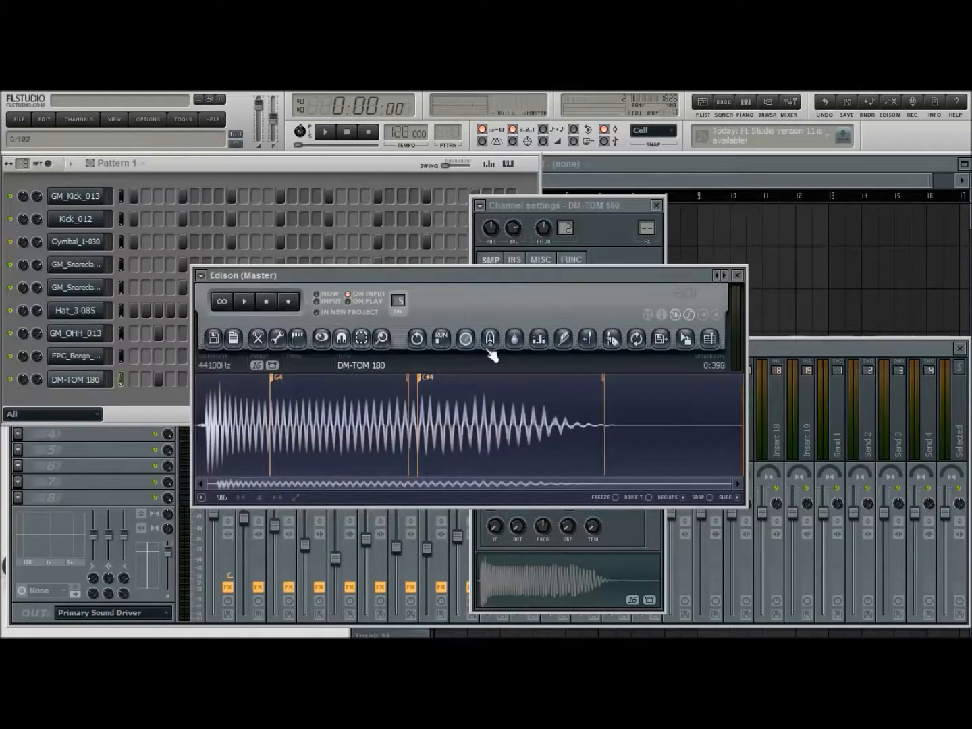
click(739, 277)
Set the root note of the DM-TOM 180 channel to G5 while the pattern plays
click(541, 260)
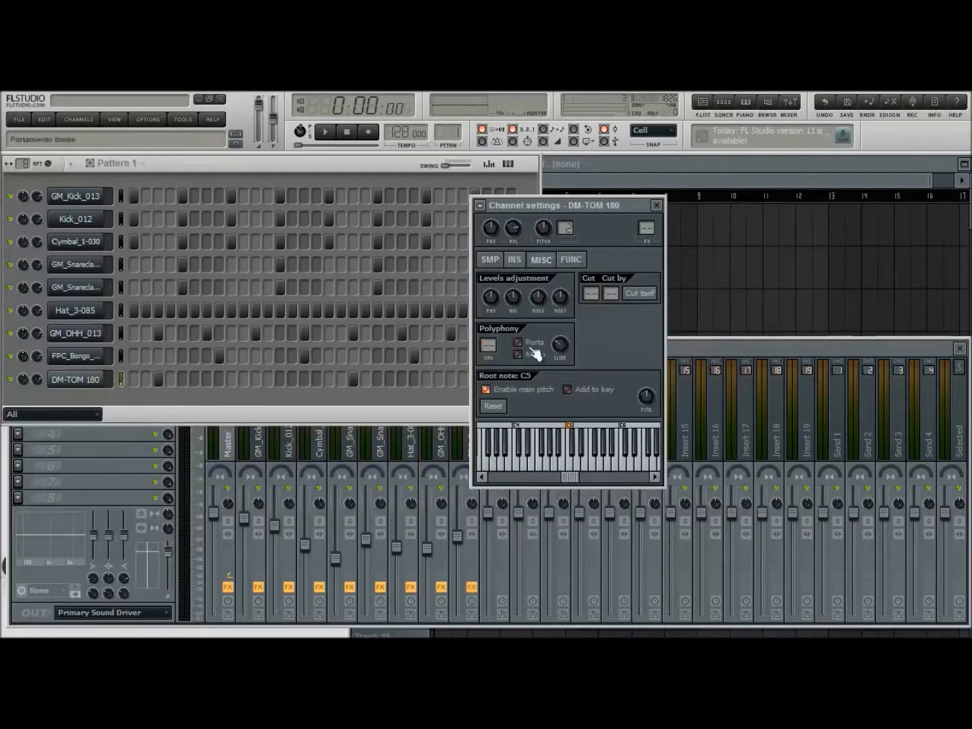
click(328, 134)
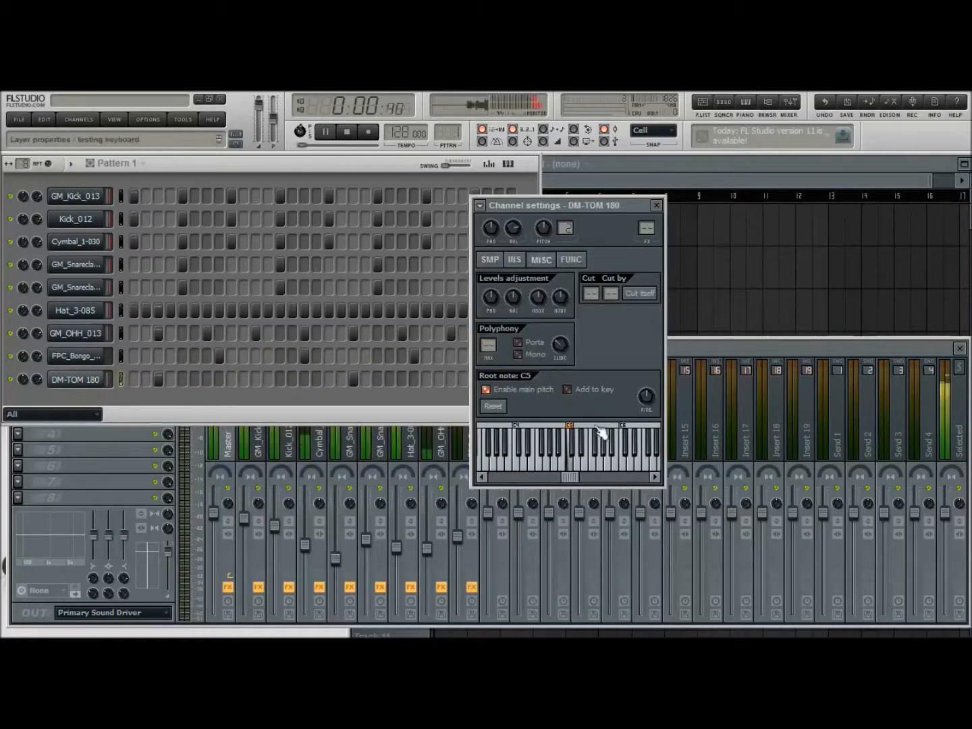
right_click(549, 432)
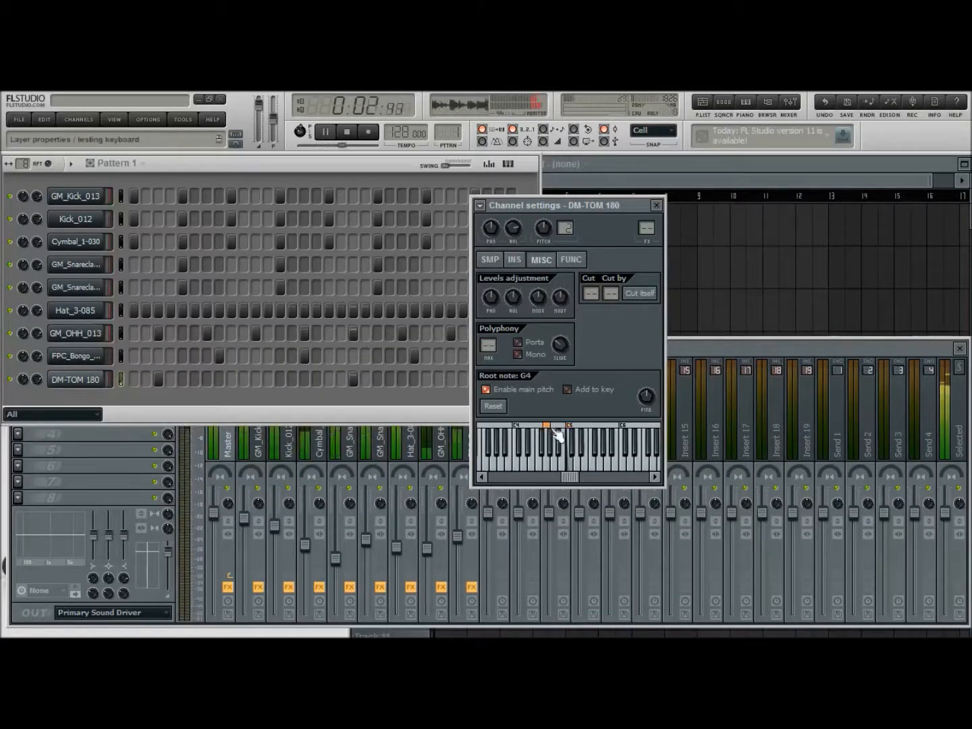
right_click(599, 446)
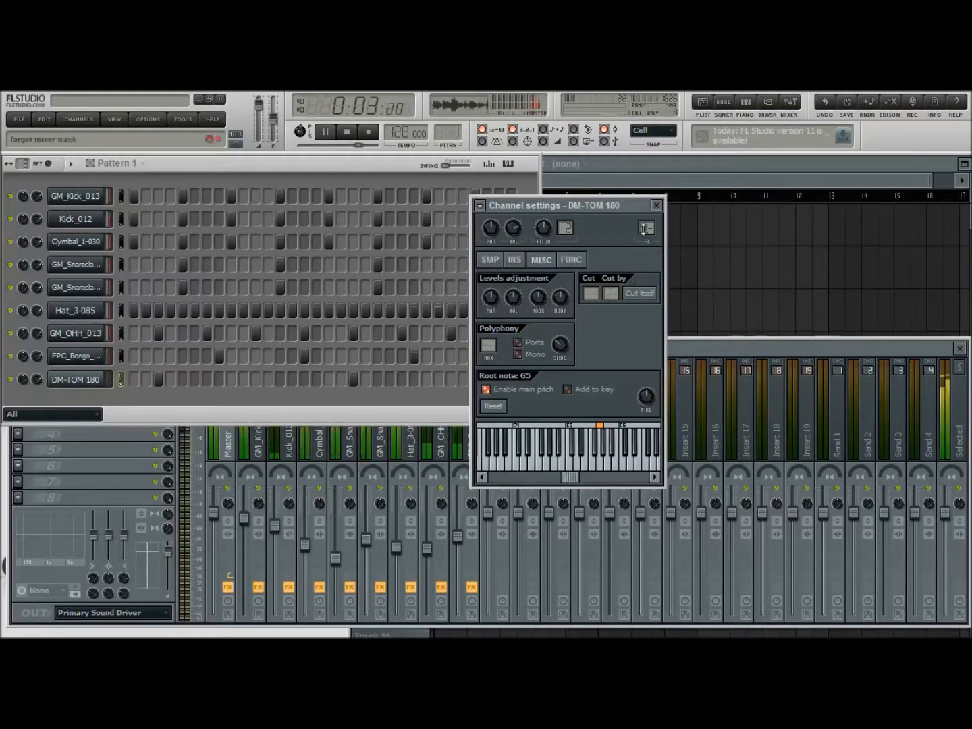
click(657, 206)
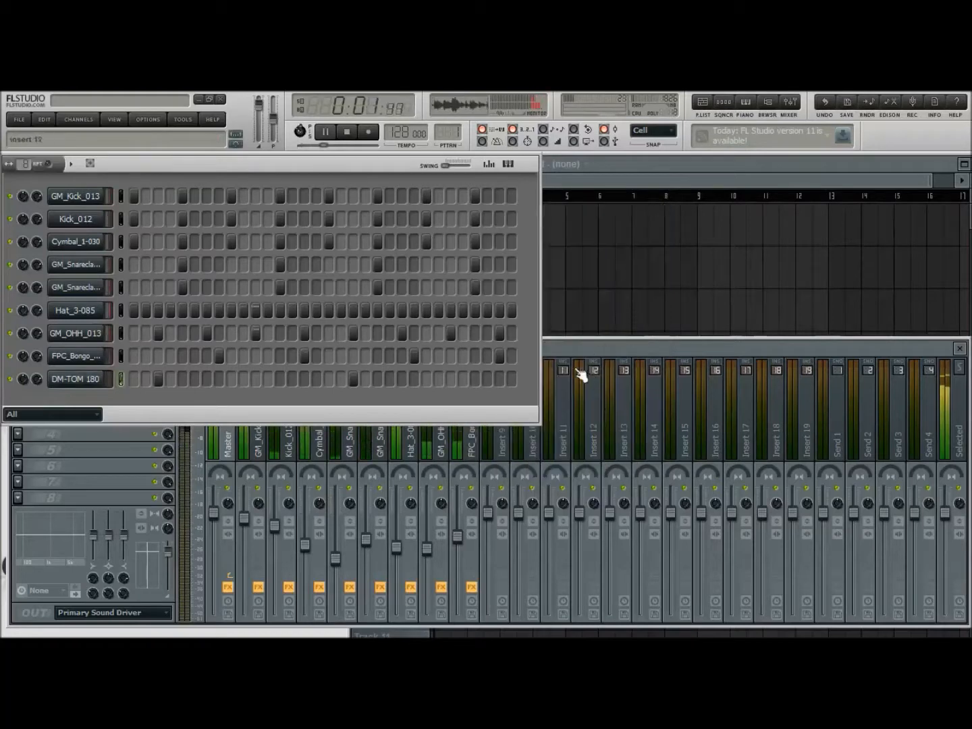
Route the DM-TOM 180 channel to empty mixer track 9 and lower that track's level
click(558, 348)
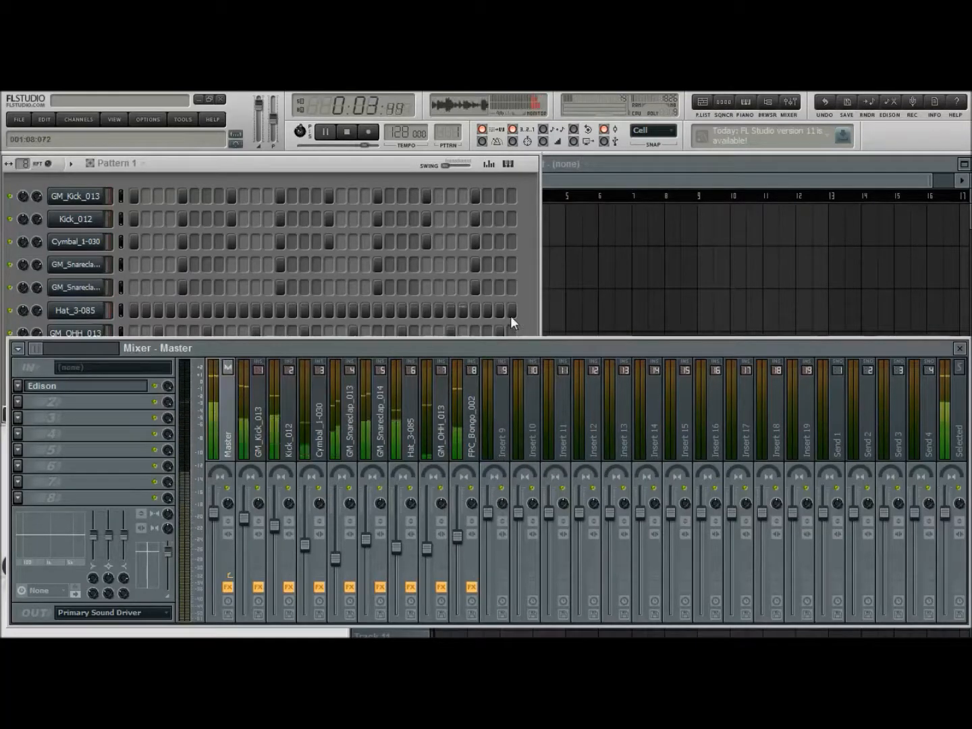
click(513, 321)
click(78, 380)
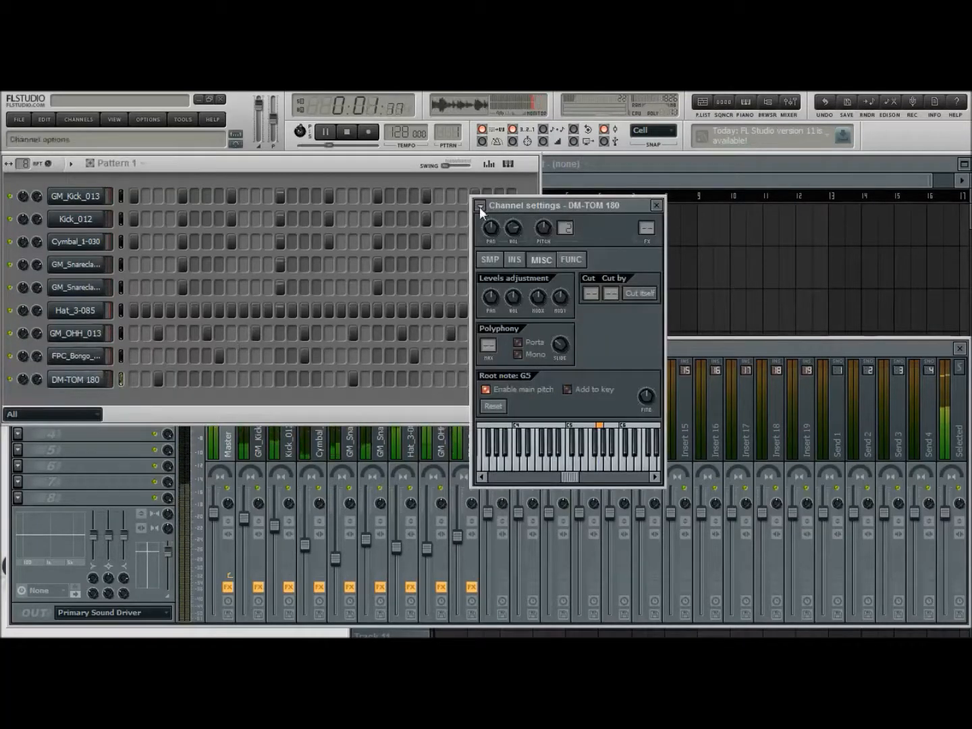
key(ctrl+l)
drag(489, 514, 492, 557)
Add Fruity Parametric EQ 2 to the DM-TOM 180 track and raise the track's level slightly
click(20, 385)
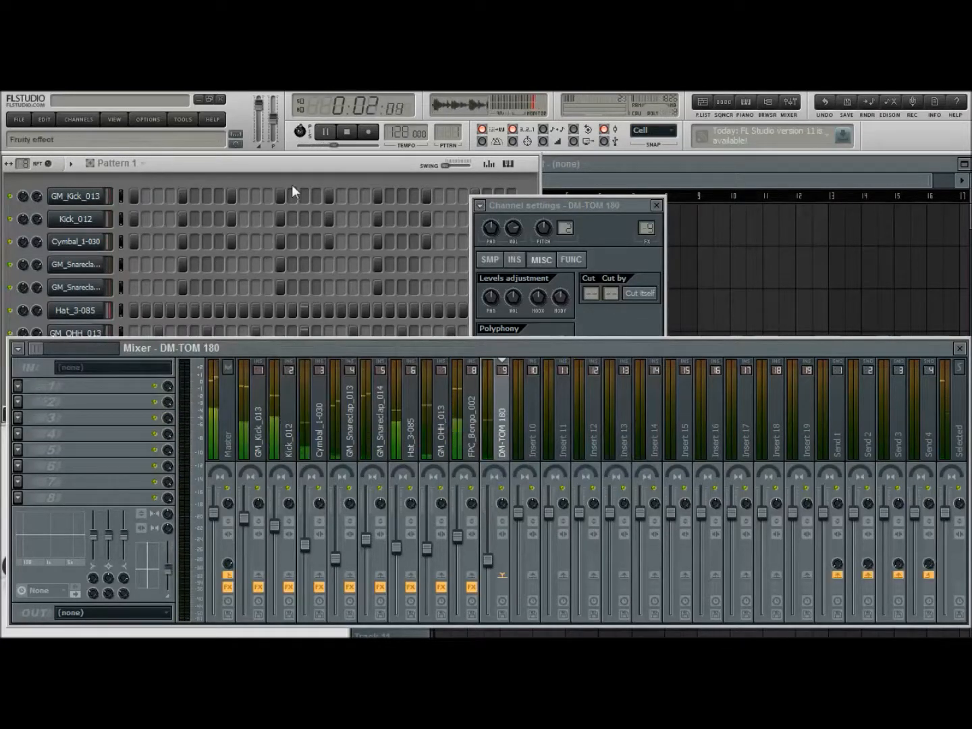
click(337, 175)
drag(298, 263, 299, 252)
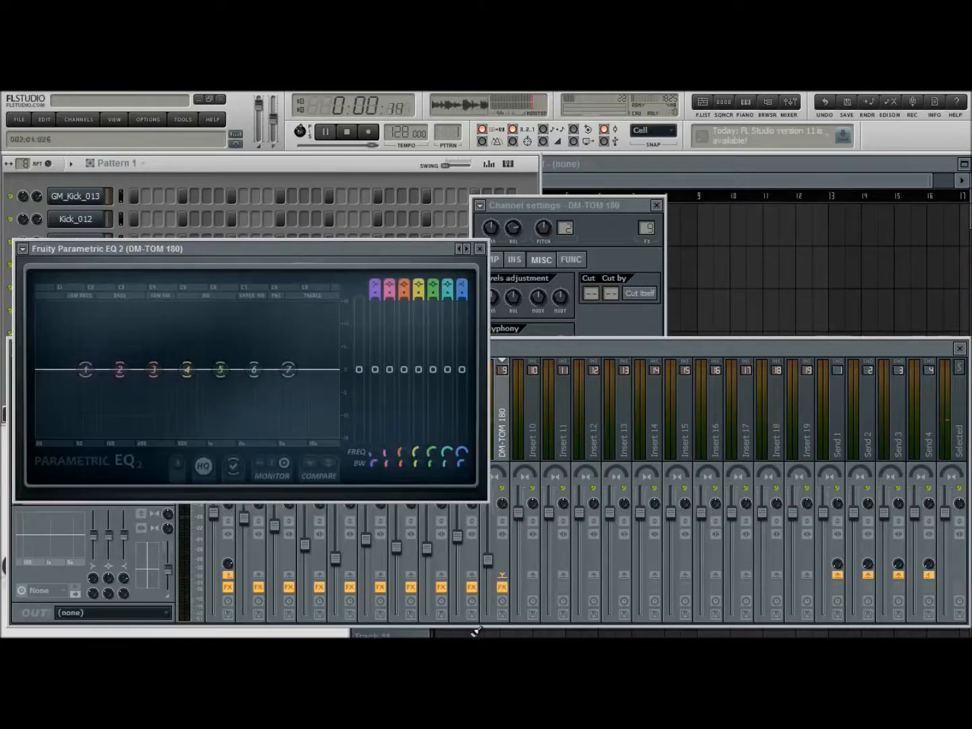
drag(490, 559, 489, 555)
click(374, 250)
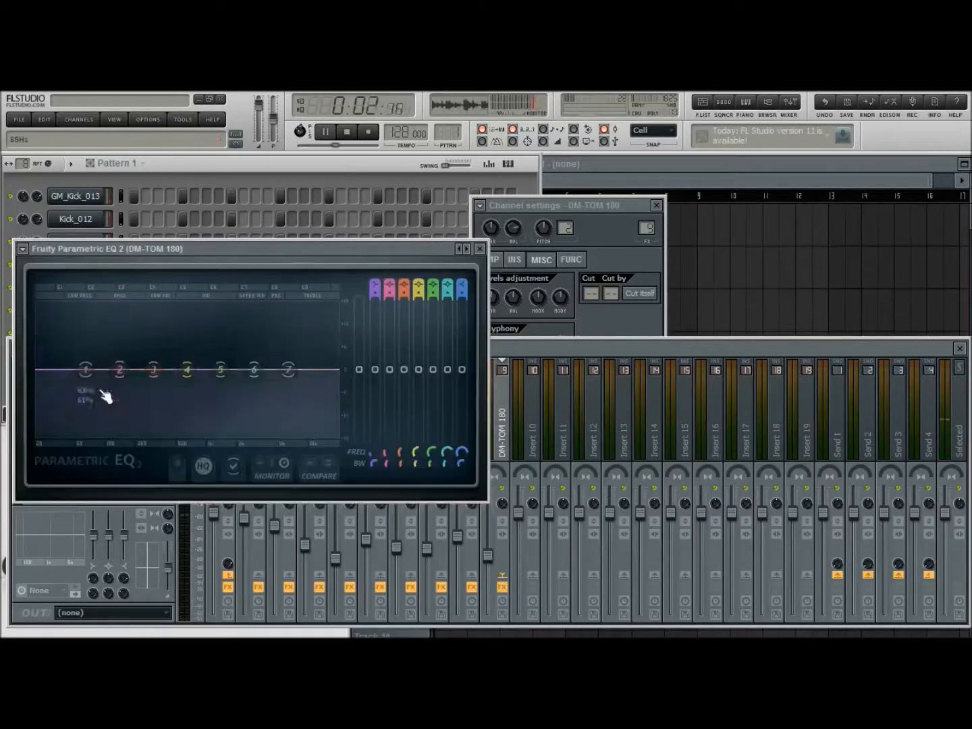
Shape the DM-TOM 180 equalizer by cutting the lowest frequencies, boosting band 2, dipping band 3 deeply and lifting band 7 slightly
drag(88, 374, 46, 433)
drag(120, 369, 101, 355)
drag(295, 376, 255, 365)
drag(155, 369, 187, 396)
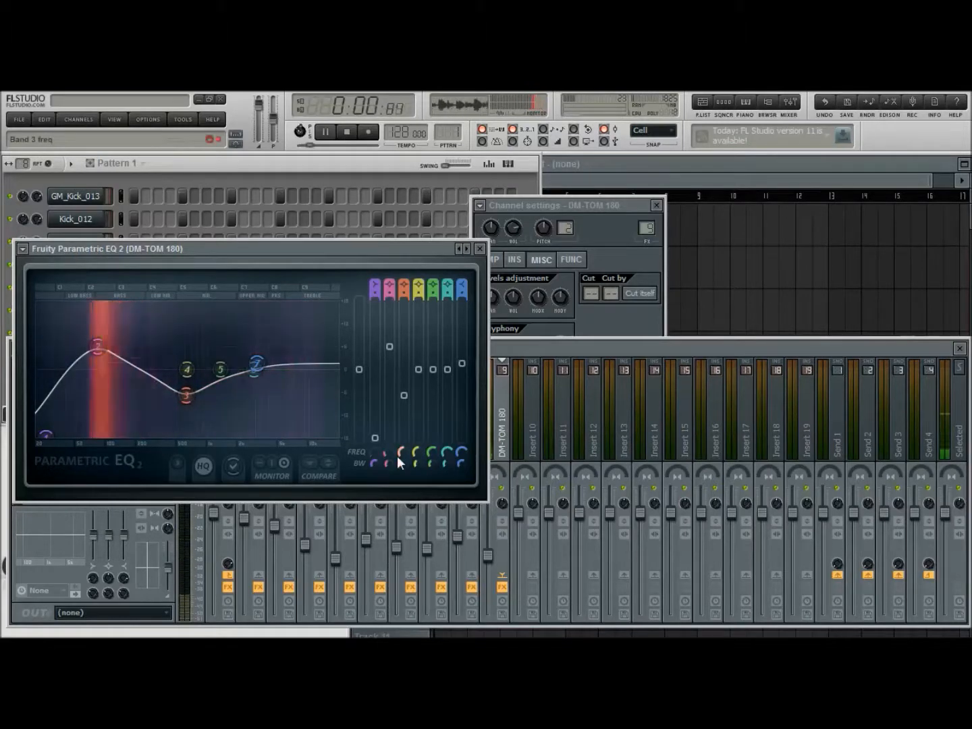
drag(189, 396, 193, 416)
drag(98, 347, 98, 358)
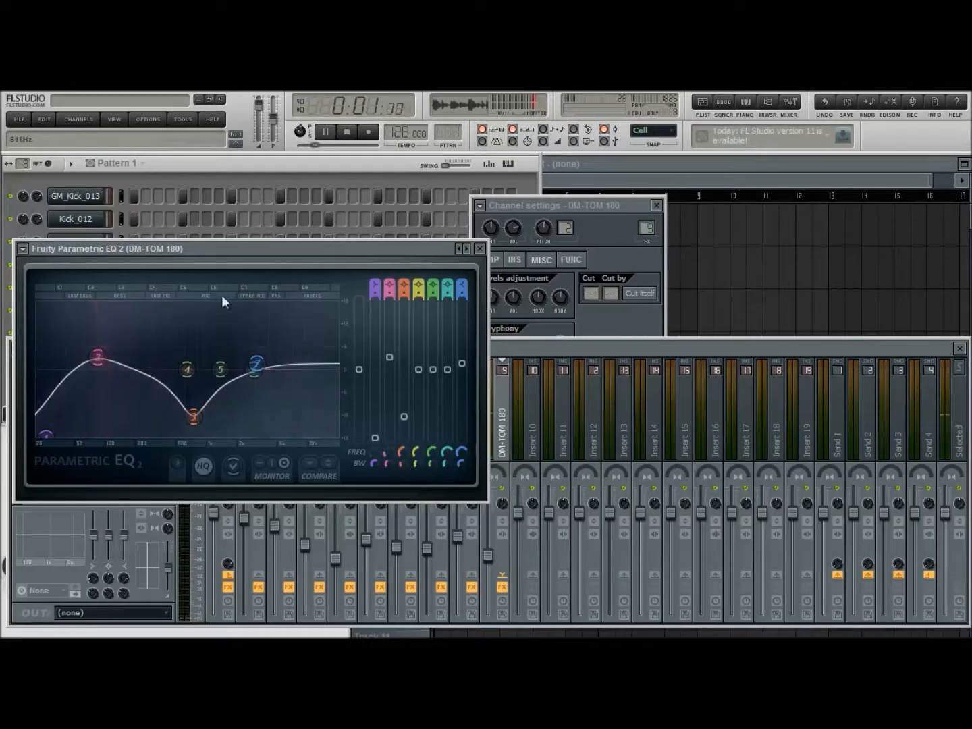
click(479, 249)
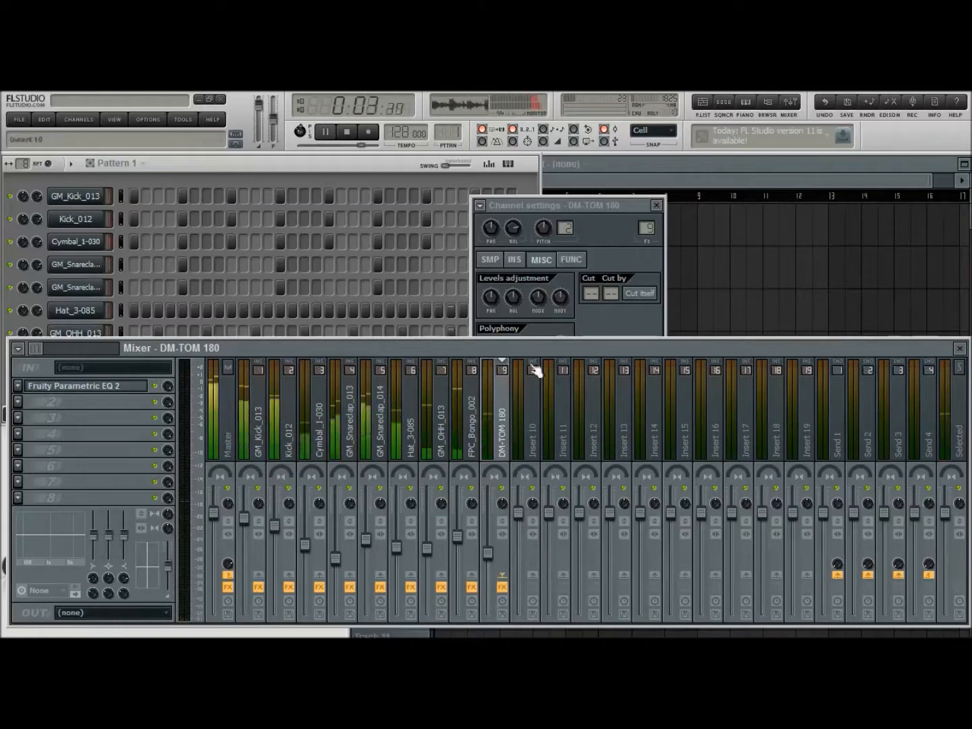
Add Fruity Delay 2 to the DM-TOM 180 track, raise its feedback volume and adjust the effect's mix level
click(659, 209)
click(534, 286)
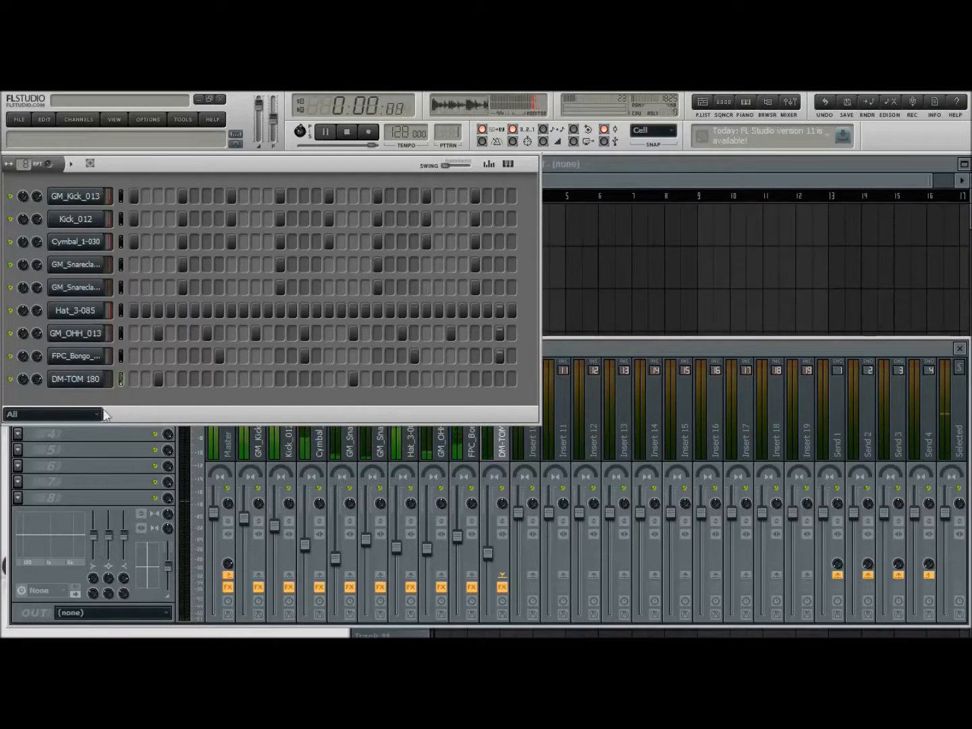
click(559, 351)
click(19, 402)
click(216, 506)
drag(206, 295, 577, 314)
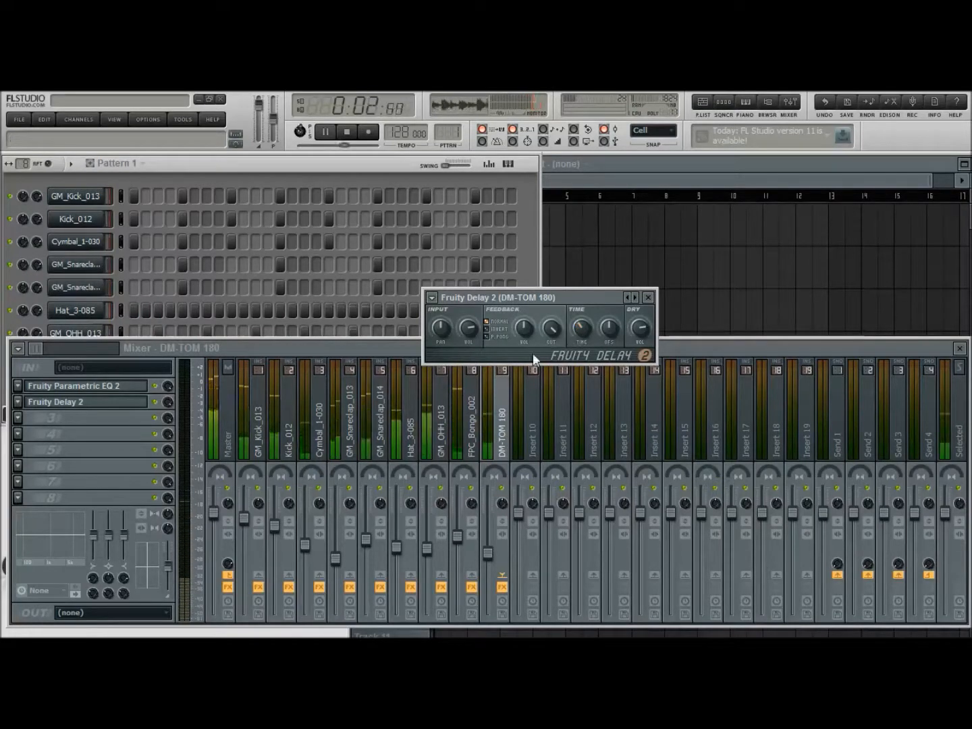
drag(524, 329, 525, 312)
mouse_move(168, 403)
mouse_down()
mouse_move(167, 416)
mouse_move(168, 401)
mouse_up()
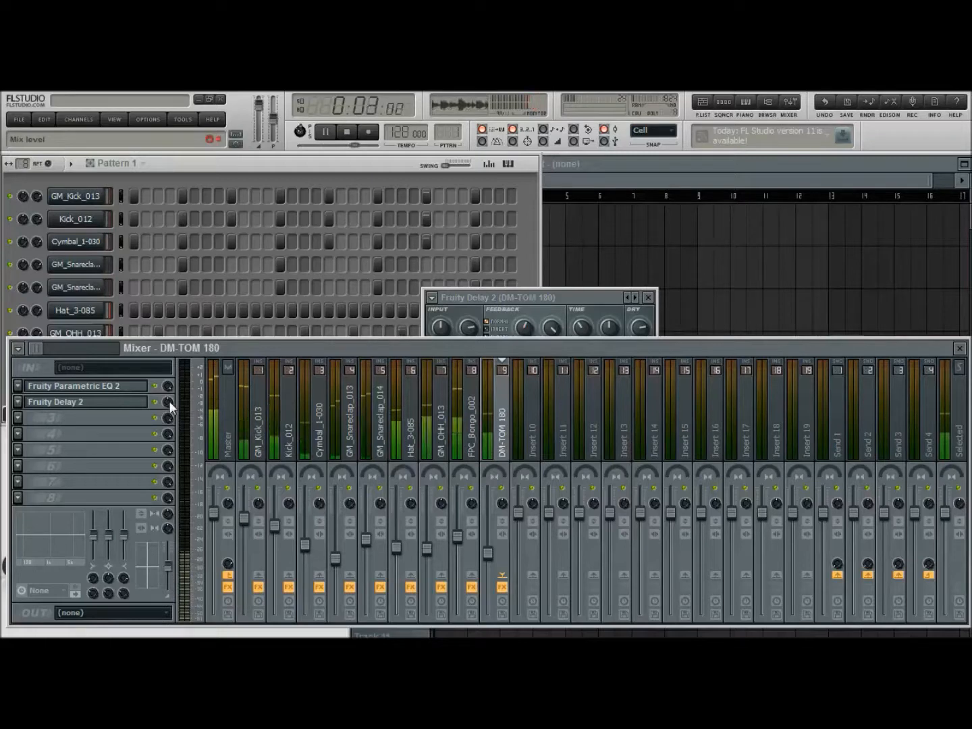
Play the pattern again to check the DM-TOM 180 delay, then stop it and close the effect's window
click(346, 131)
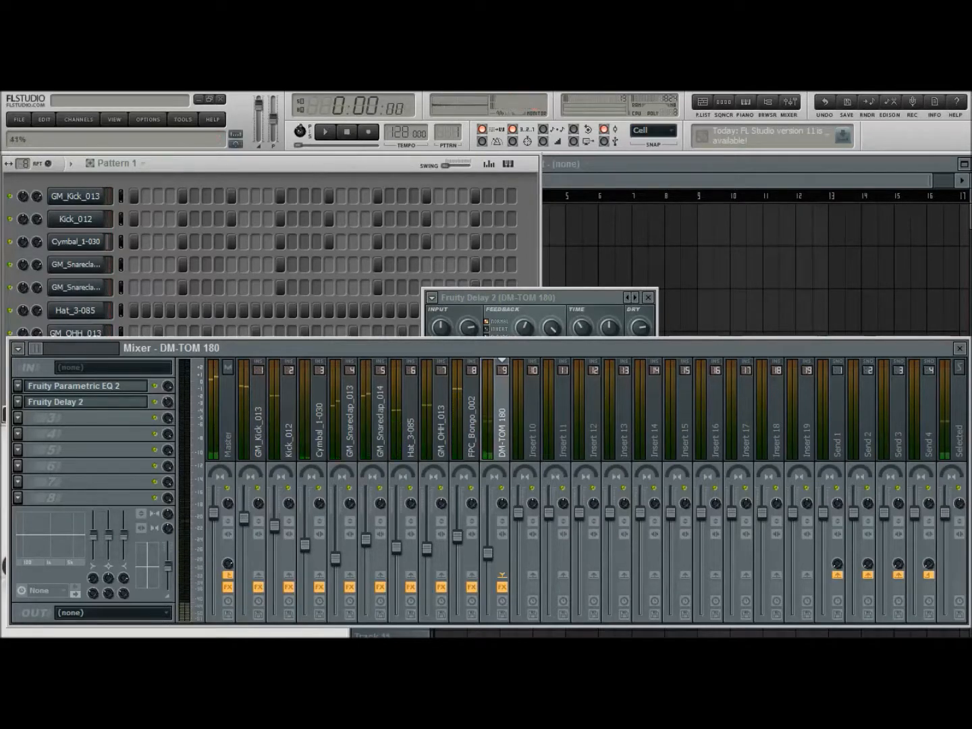
key(F1)
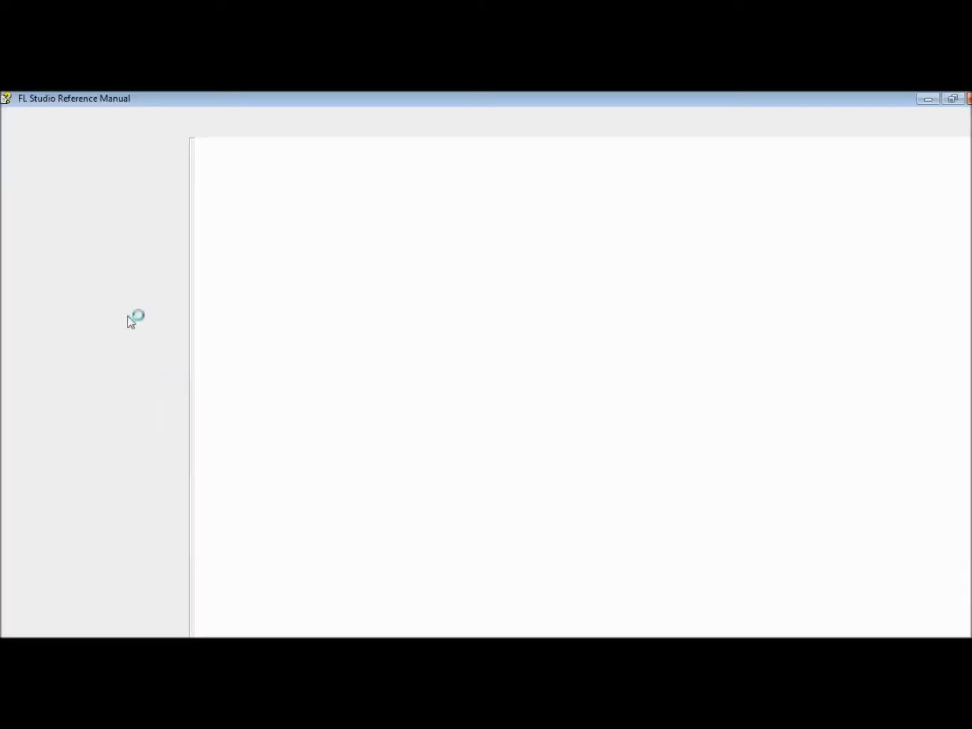
click(970, 100)
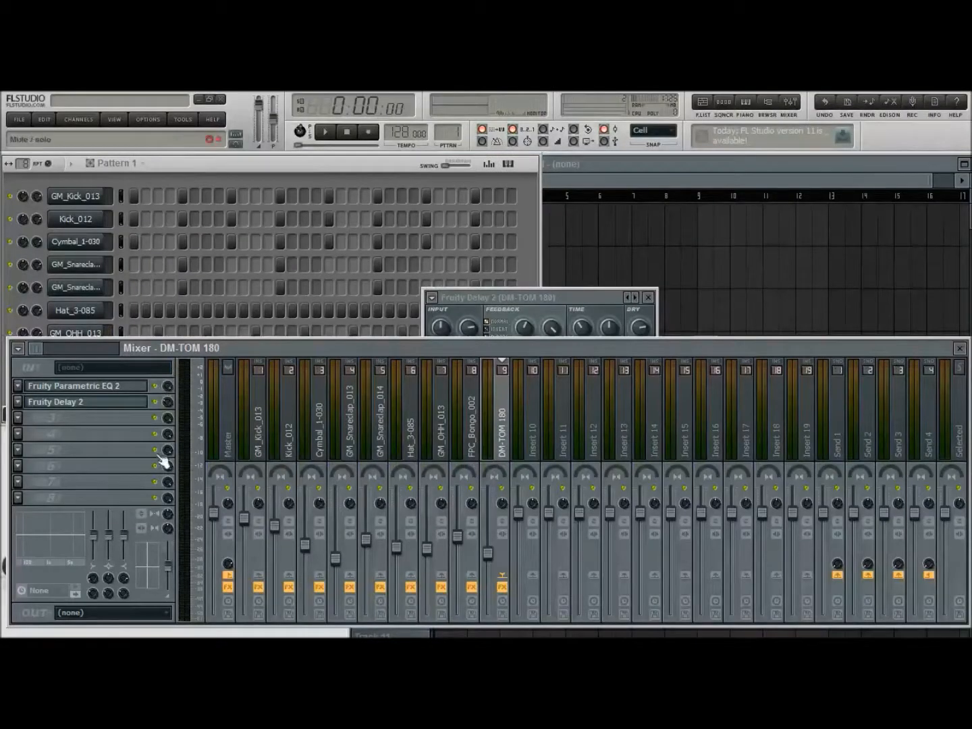
click(324, 132)
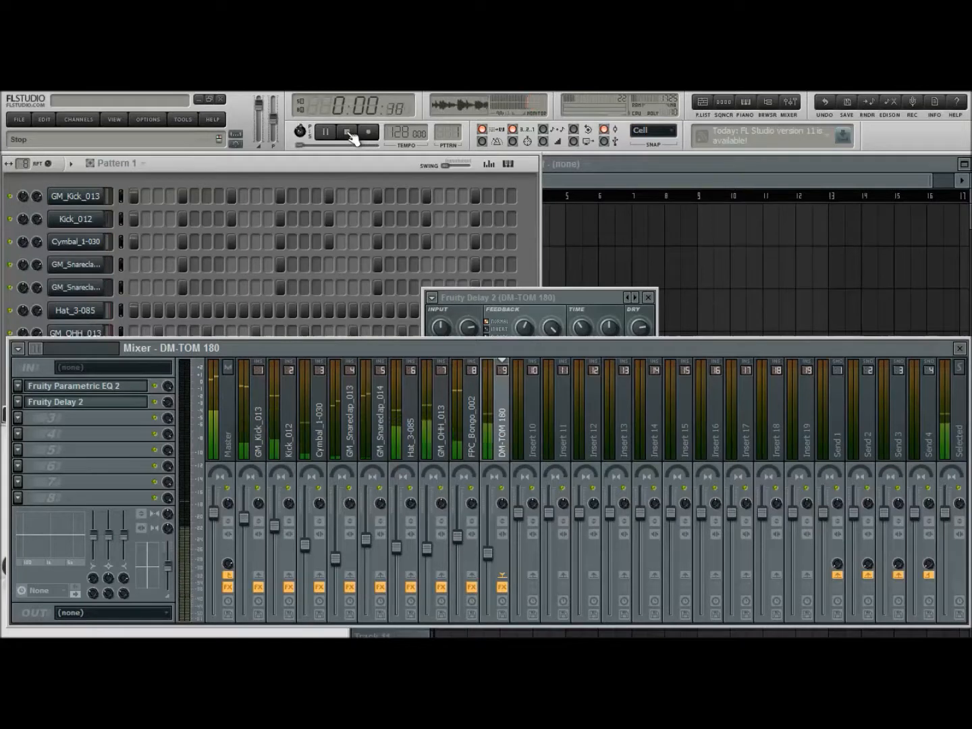
click(349, 133)
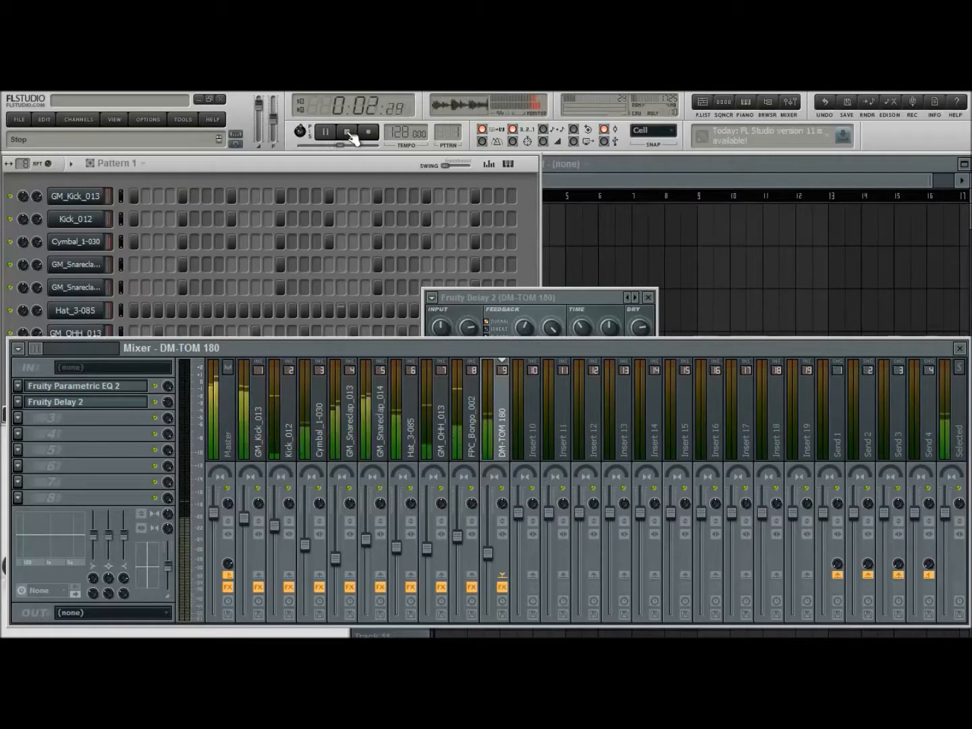
drag(607, 297, 635, 290)
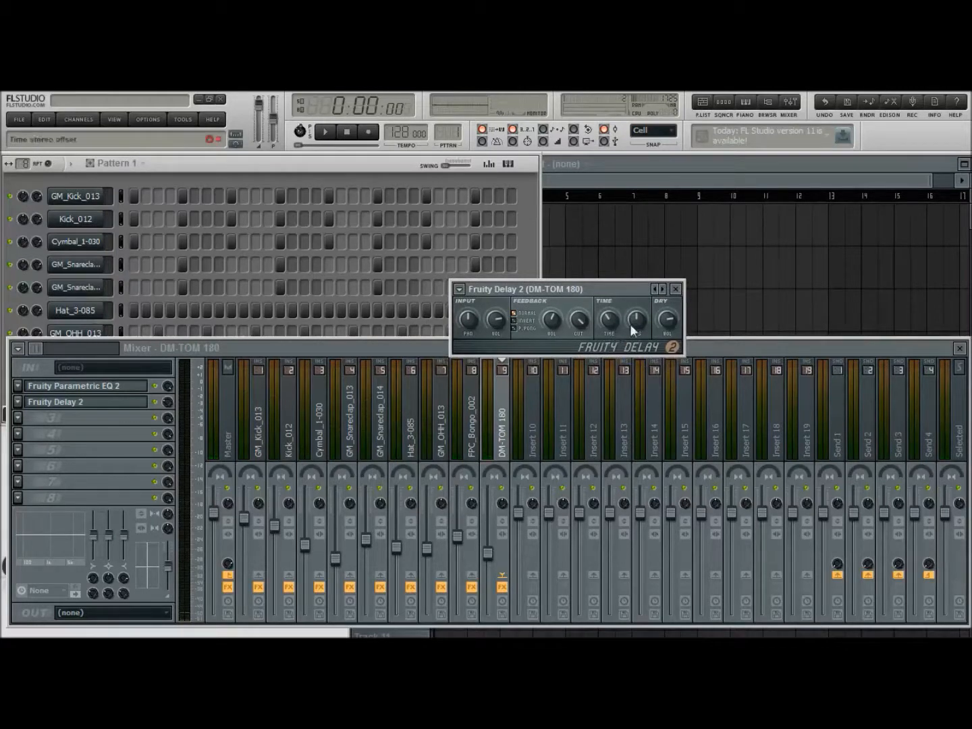
click(676, 289)
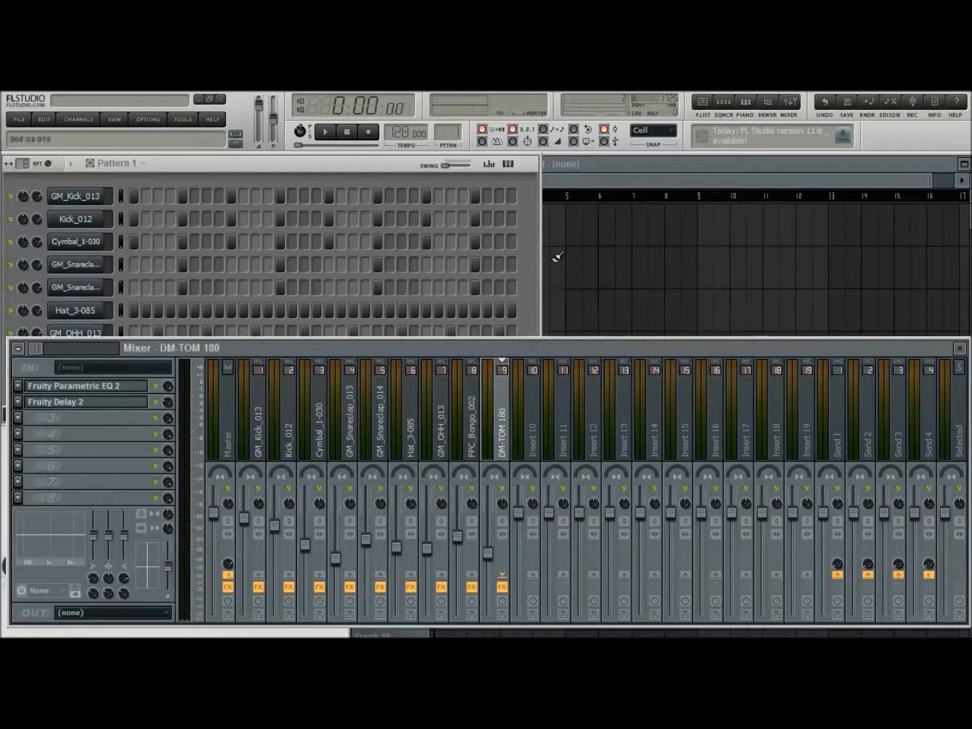
Clone the GM_Snareclap_013 channel and reverse the clone's sample
click(519, 304)
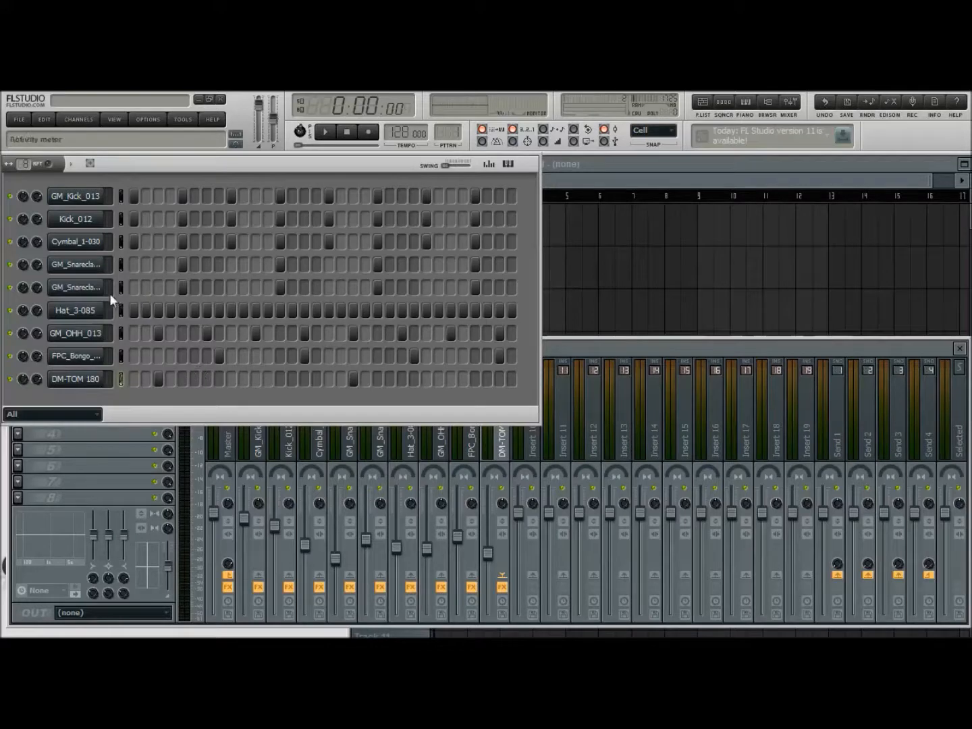
click(84, 264)
click(489, 264)
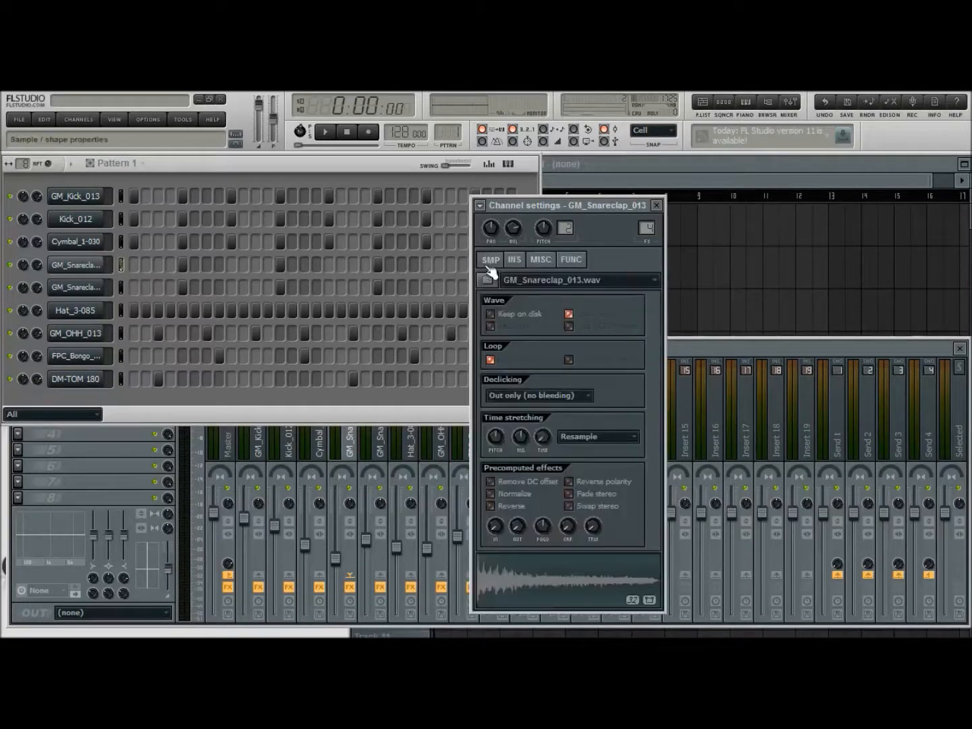
click(657, 206)
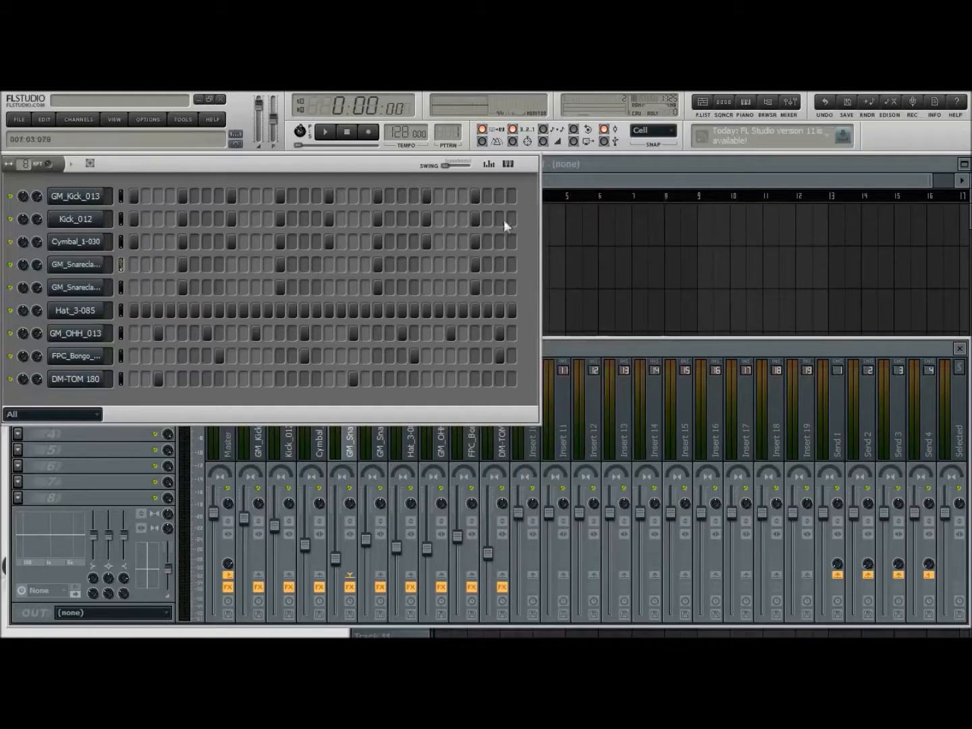
key(alt+c)
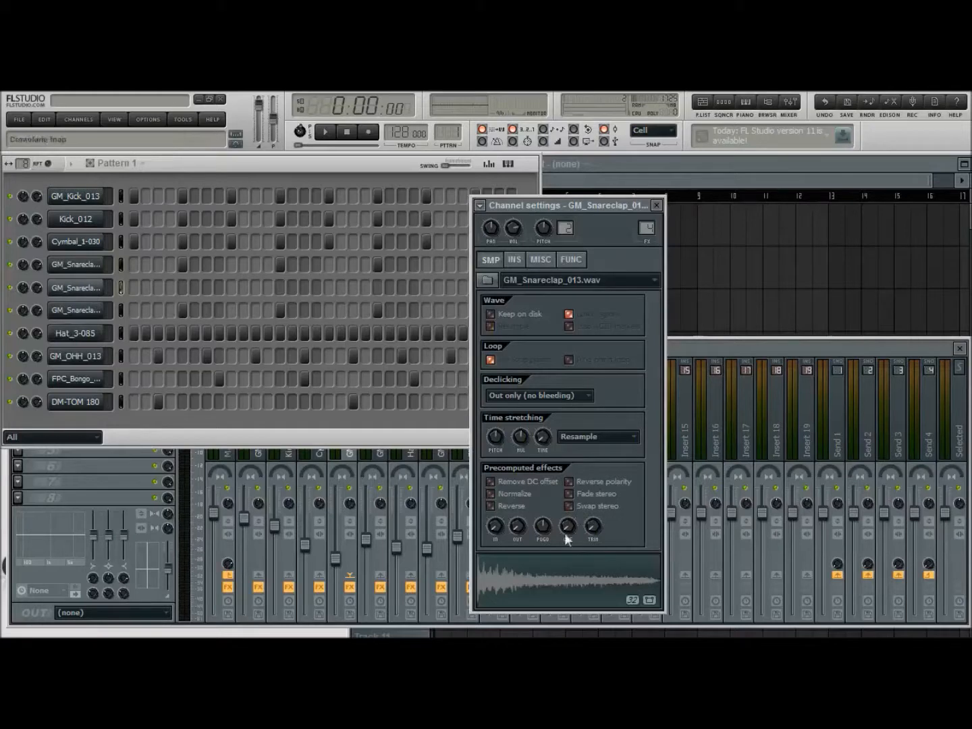
click(513, 507)
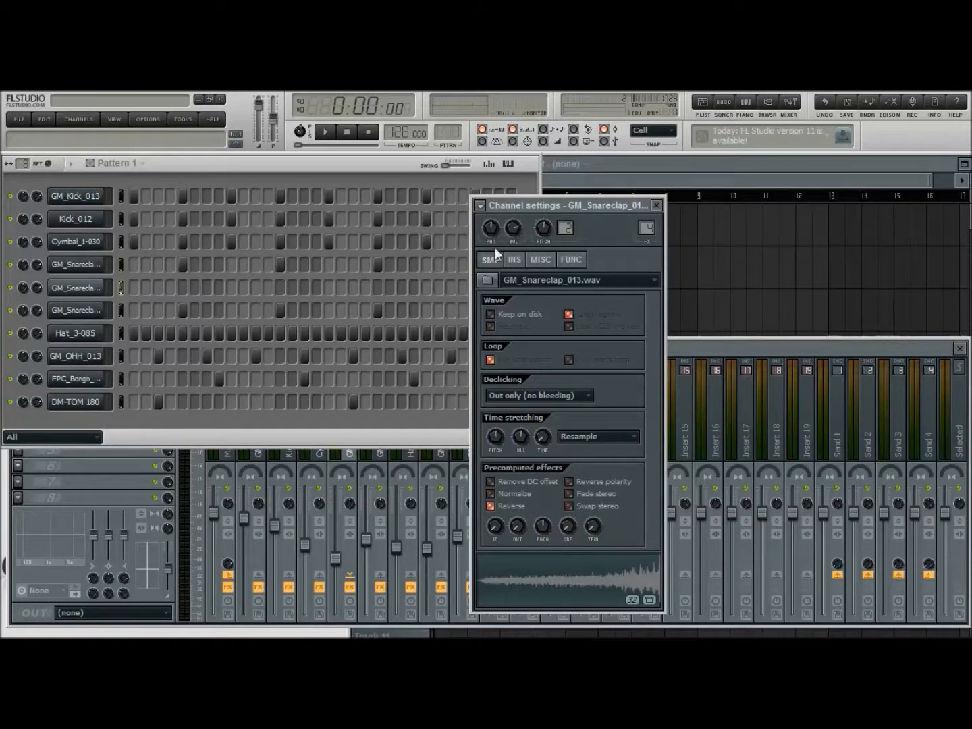
Route the reversed snareclap clone to its own mixer track, insert 10, and lower that track's level
key(ctrl+l)
click(657, 204)
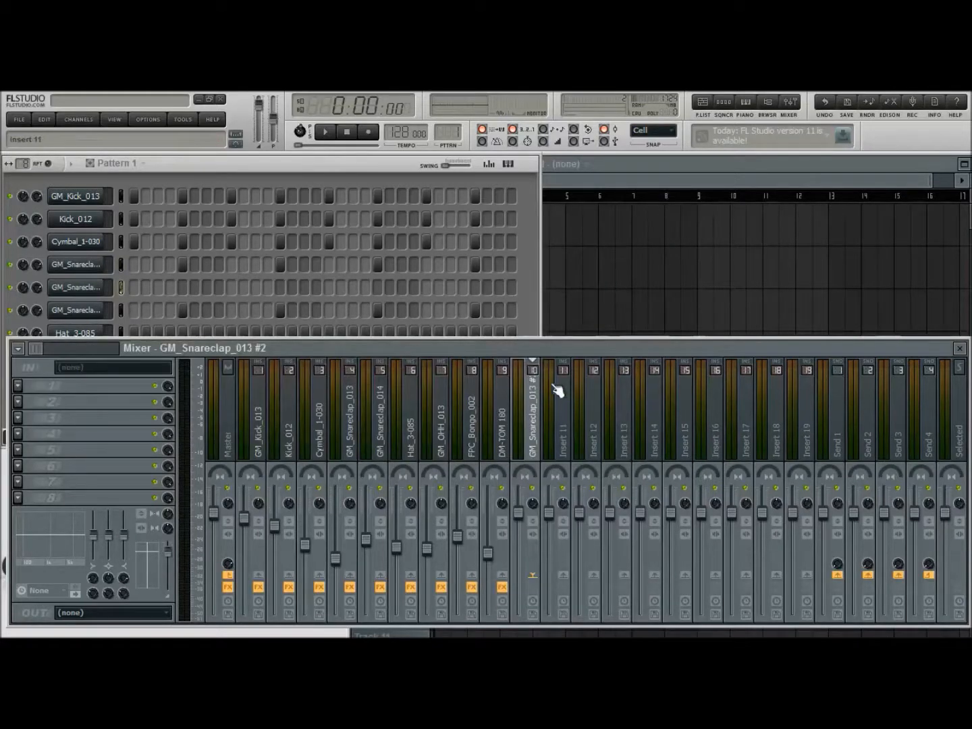
drag(518, 514, 523, 560)
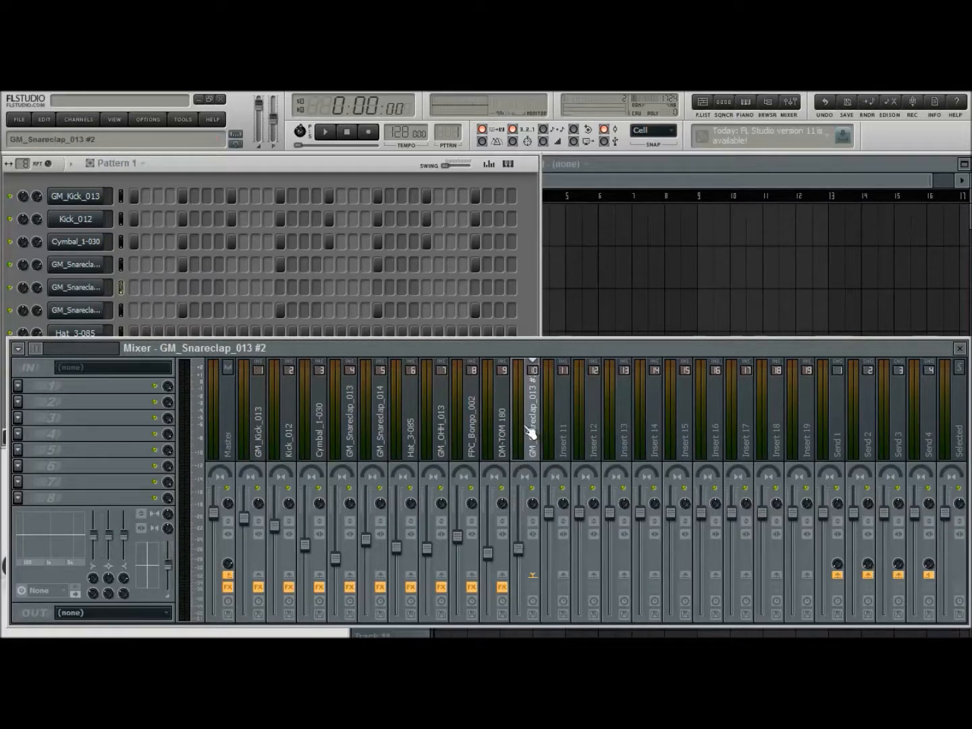
Place a single reversed snareclap hit on step 19, playing the pattern to judge its position, and stop playback
click(427, 287)
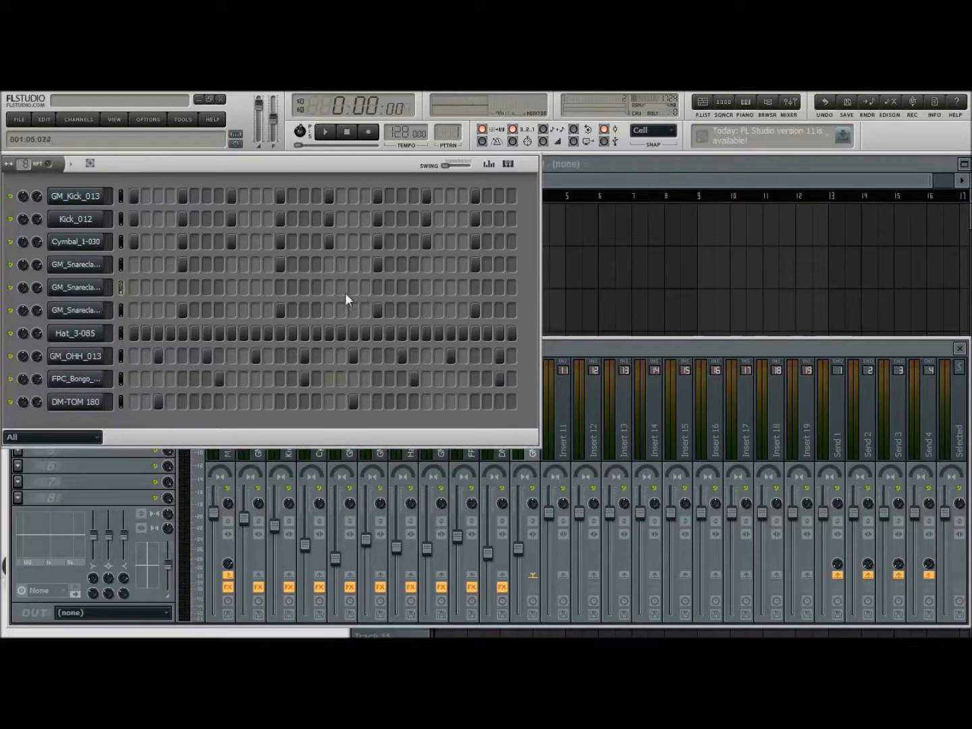
click(325, 131)
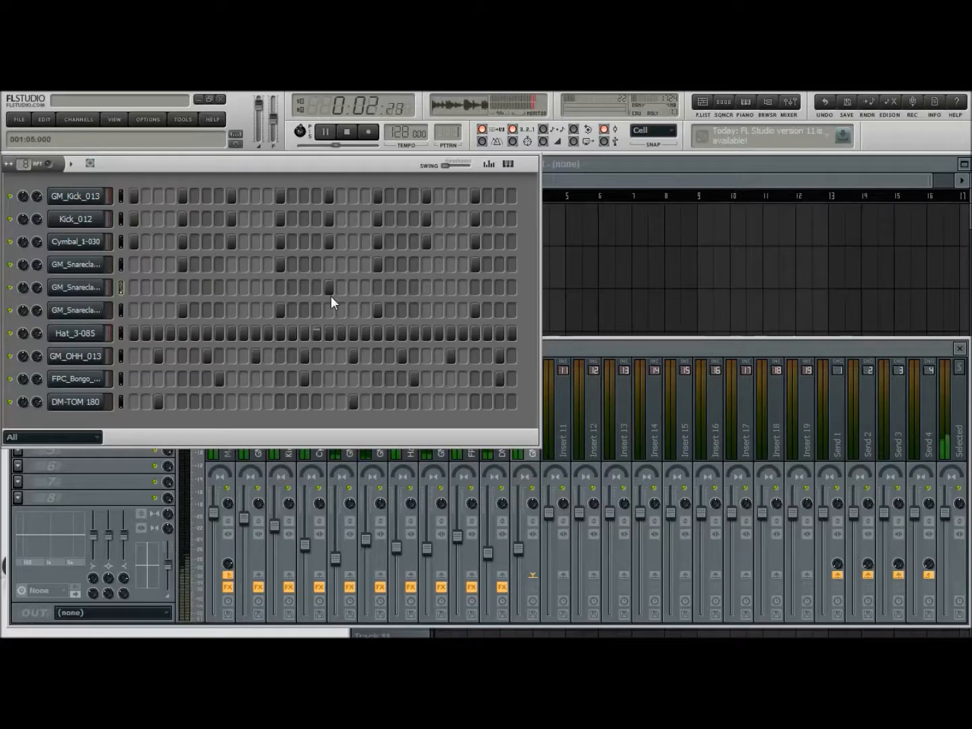
click(348, 132)
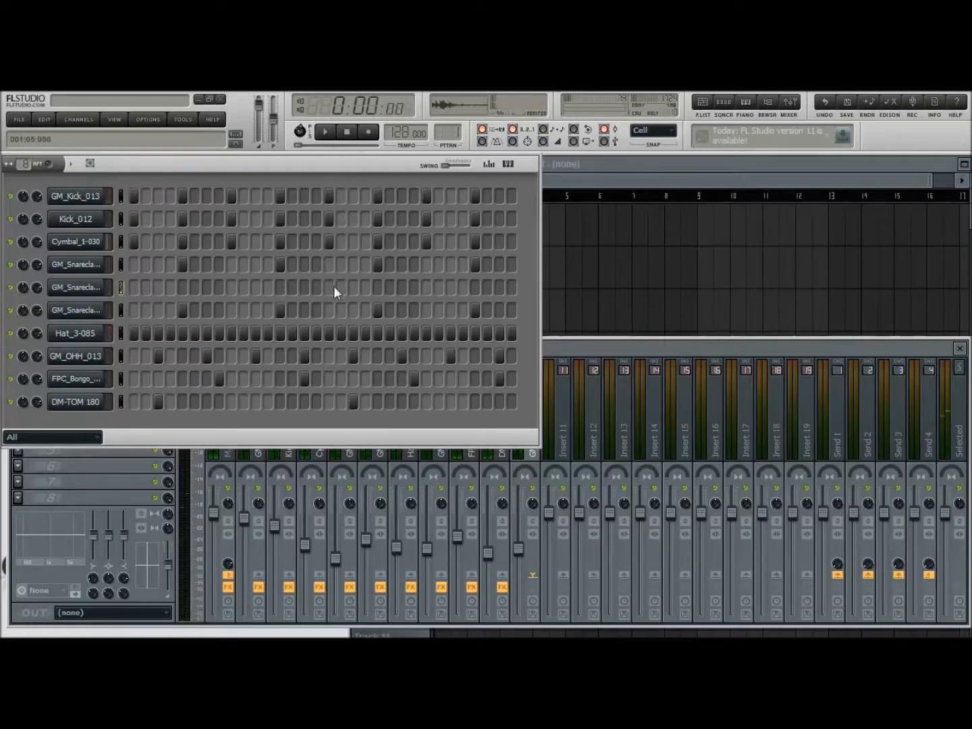
Solo the reversed snareclap together with the original GM_Snareclap_013, play them, and bring GM_Snareclap_014 back in
right_click(11, 289)
click(10, 264)
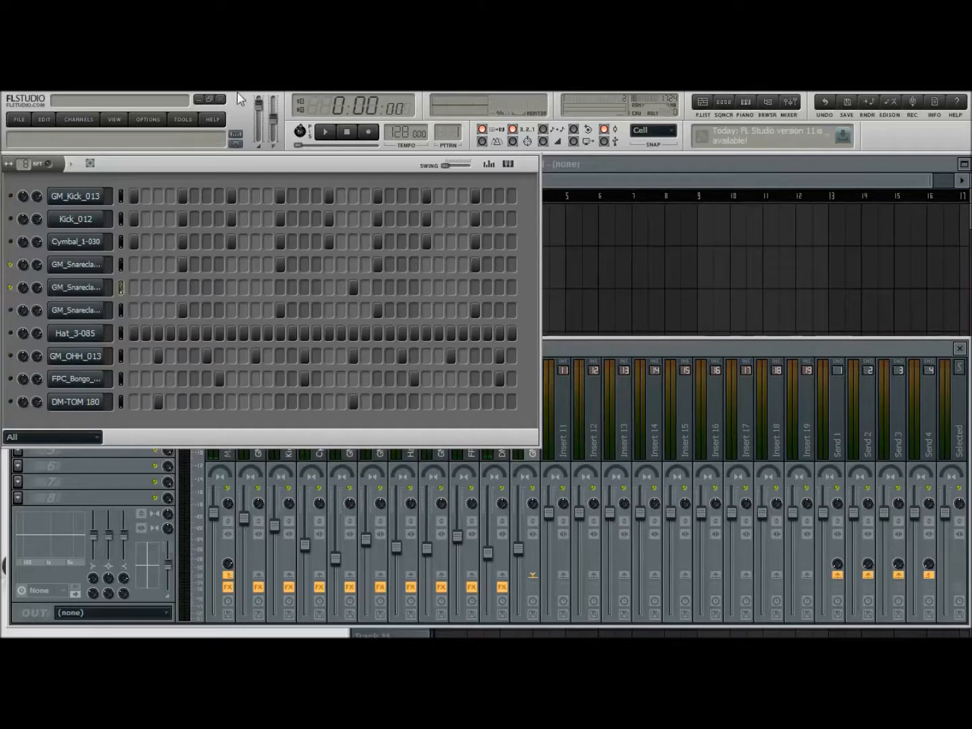
click(324, 132)
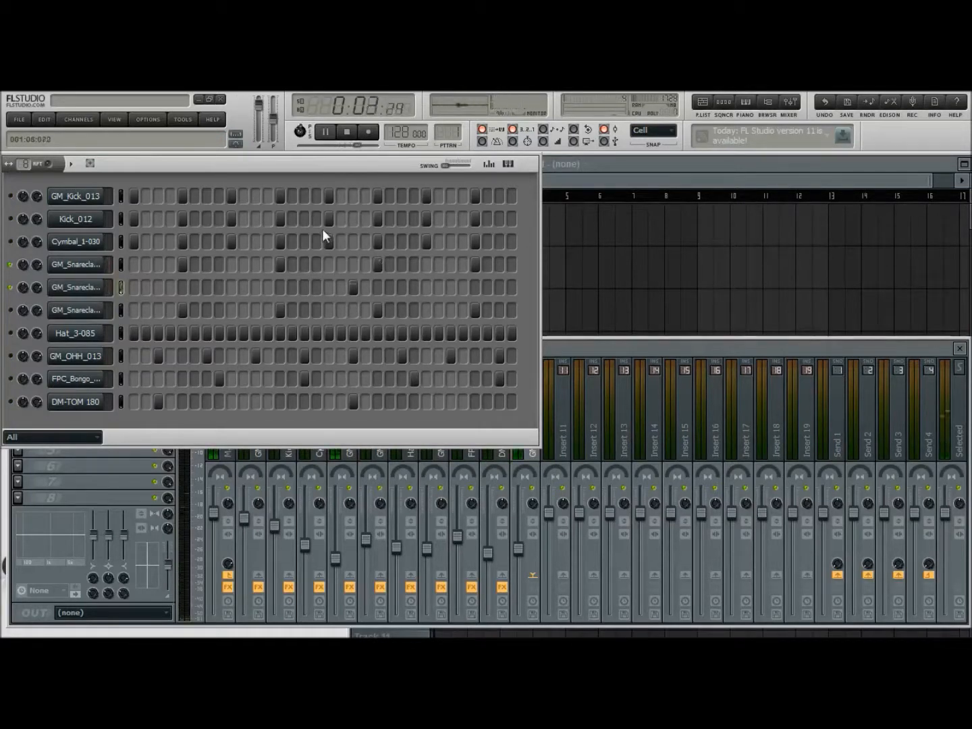
click(10, 310)
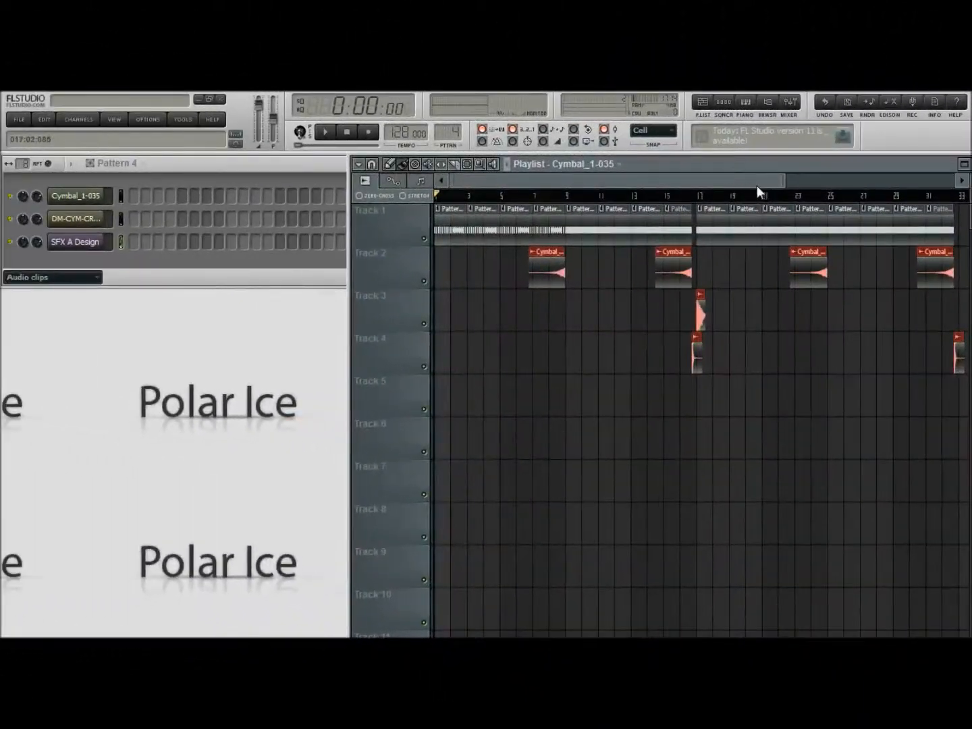
Look briefly at the sample browser, close it, and display all channels instead of only the audio clips
mouse_move(779, 179)
mouse_down()
mouse_move(764, 179)
mouse_move(778, 182)
mouse_up()
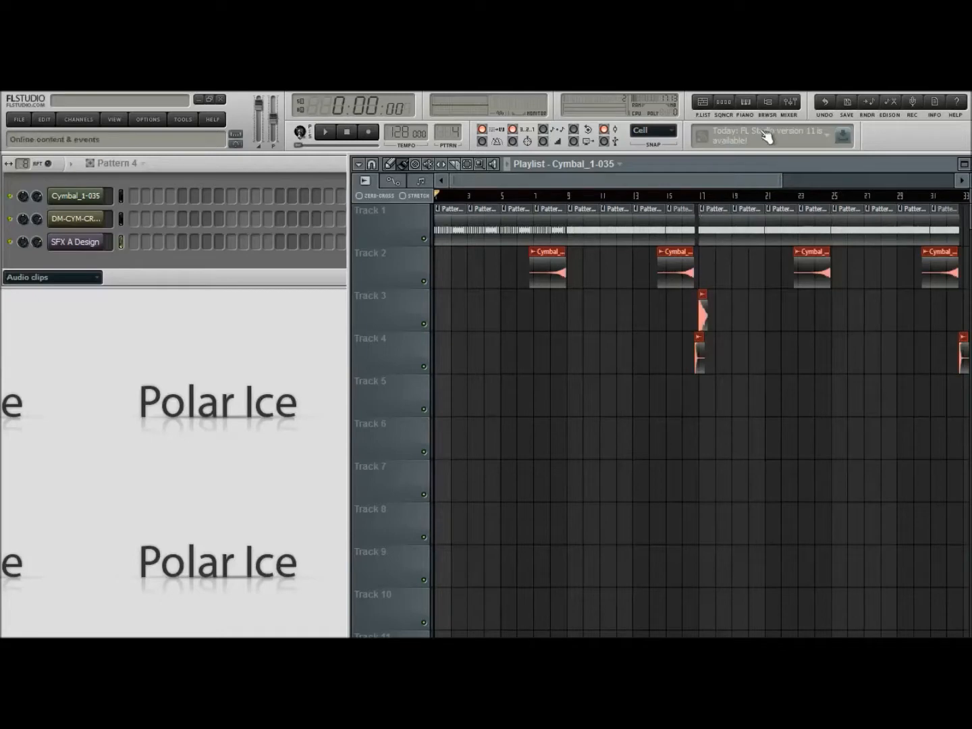
click(769, 103)
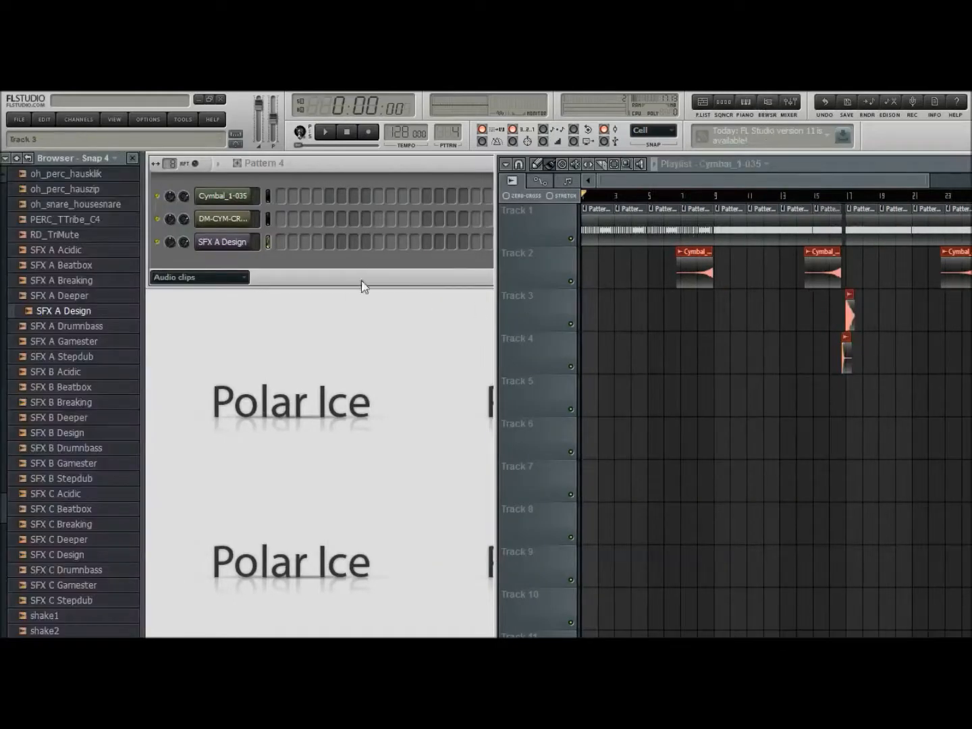
click(776, 103)
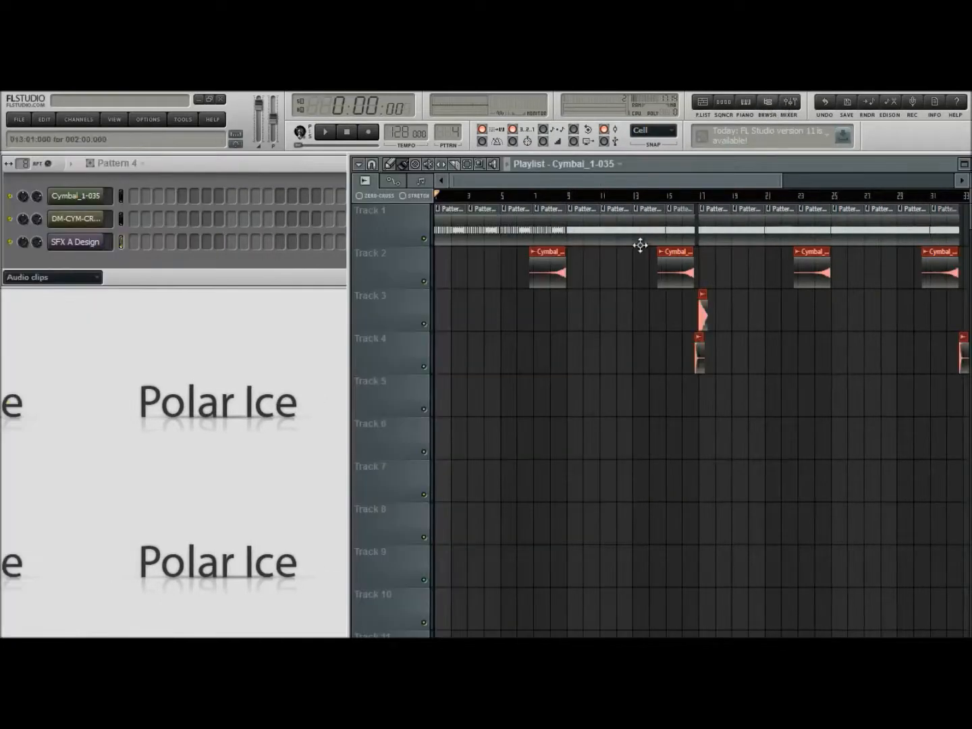
click(86, 278)
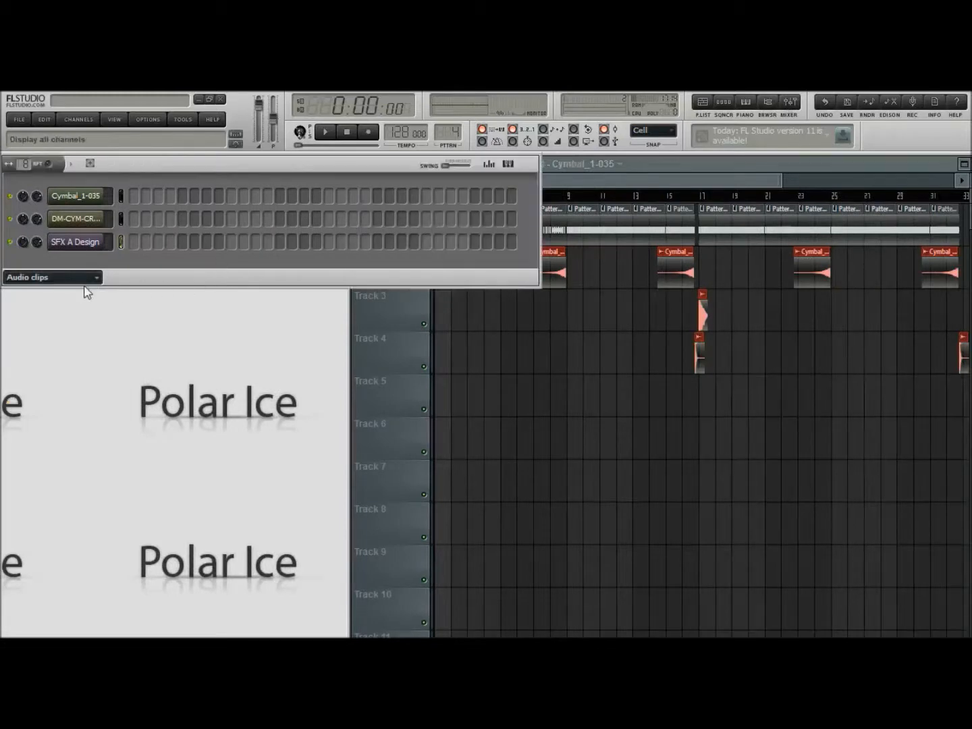
click(85, 288)
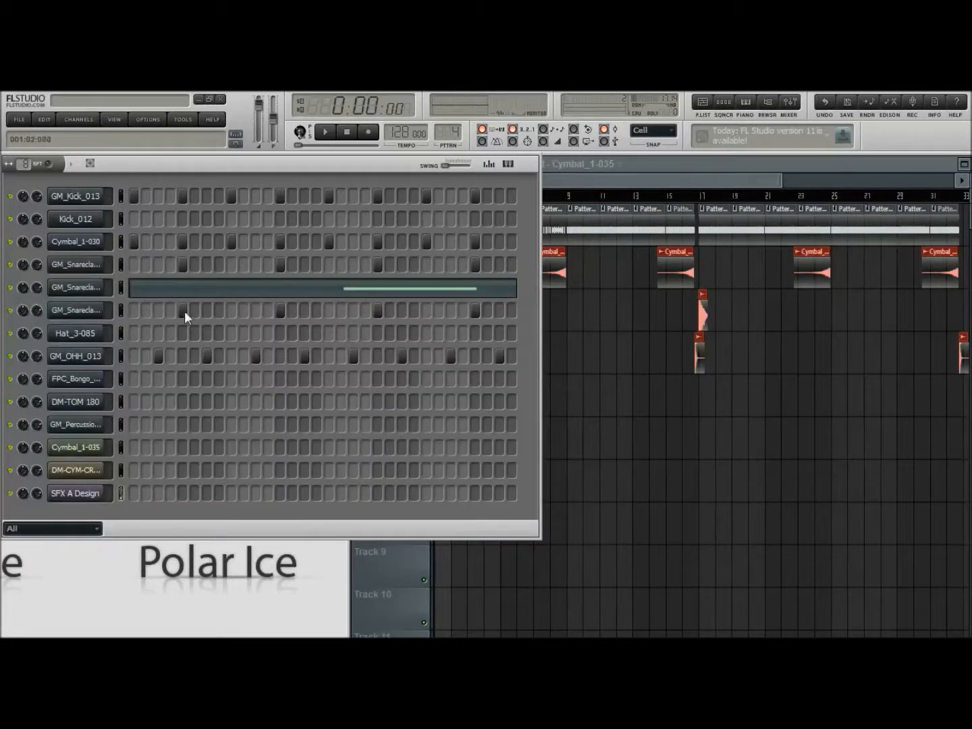
Open Pattern 1 from its clip at bar 31 of the playlist and examine the GM_Percussion_001 channel's sample settings
click(734, 172)
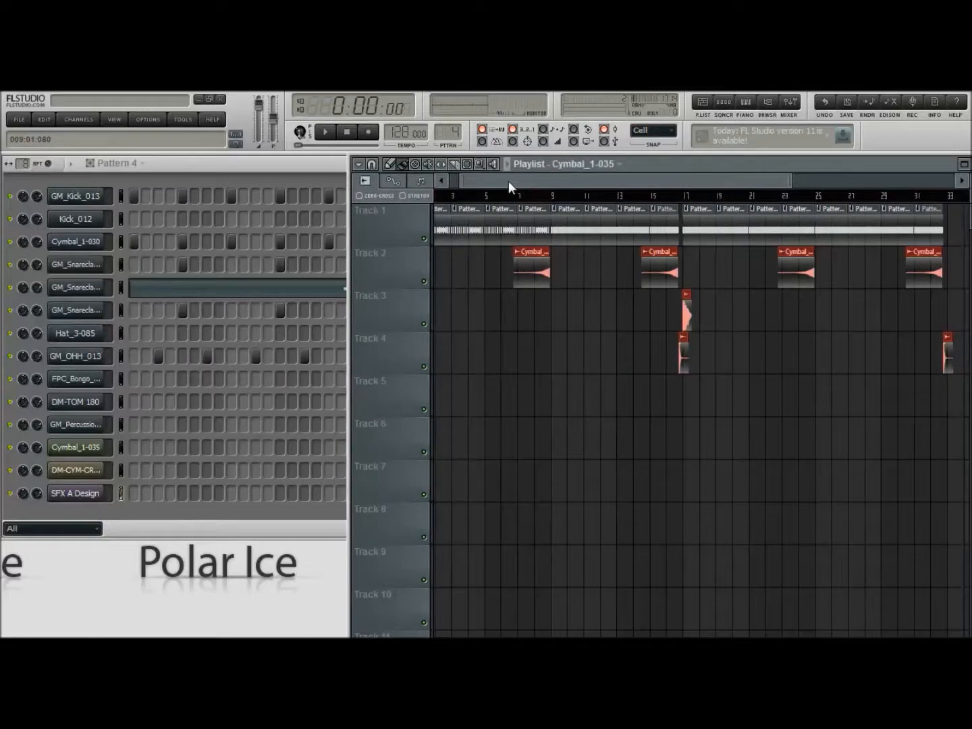
drag(465, 182, 702, 179)
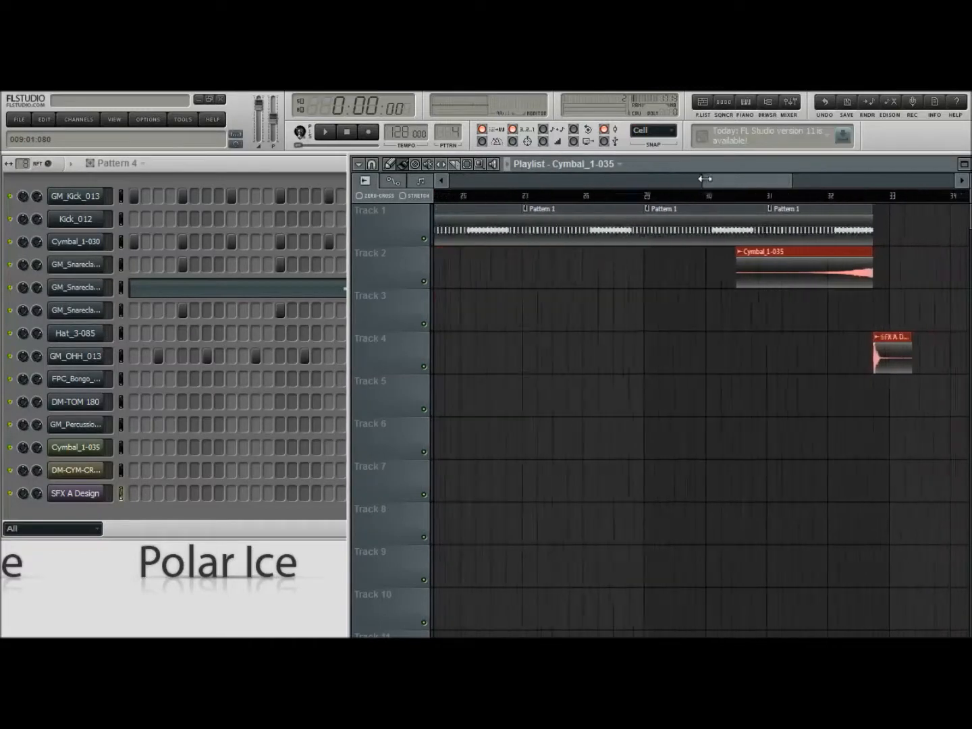
double_click(801, 230)
click(222, 177)
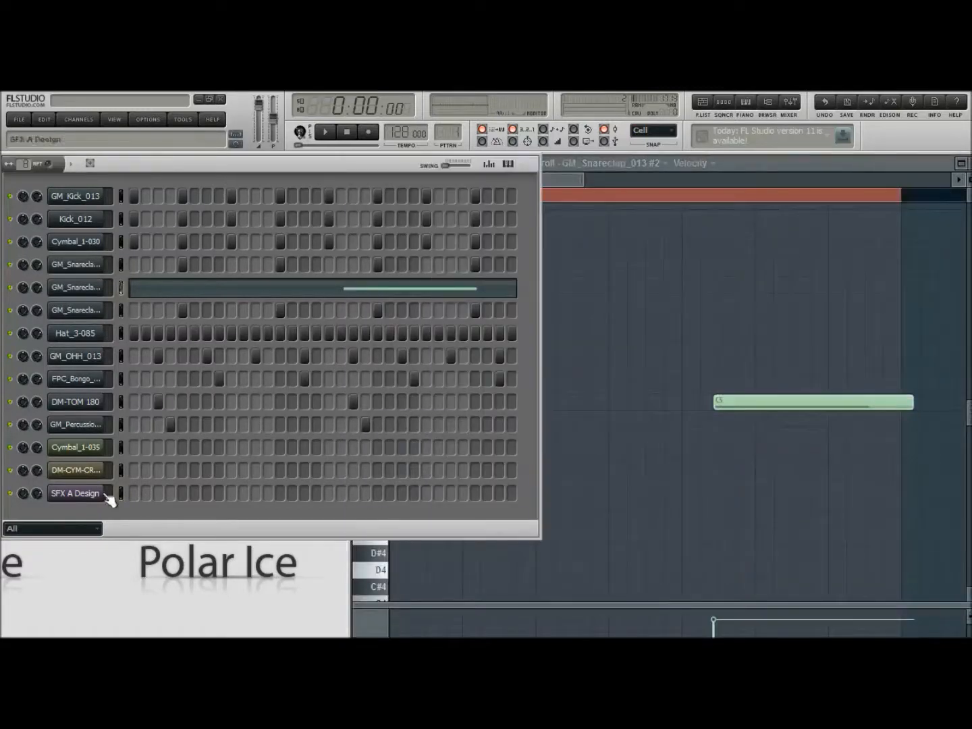
click(81, 424)
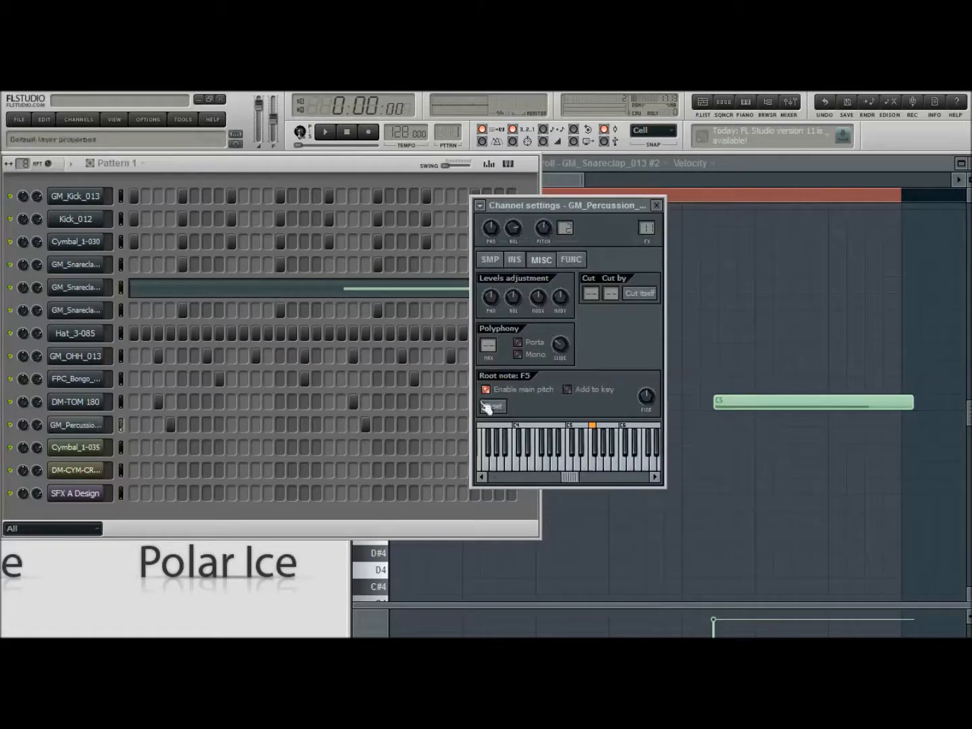
click(488, 262)
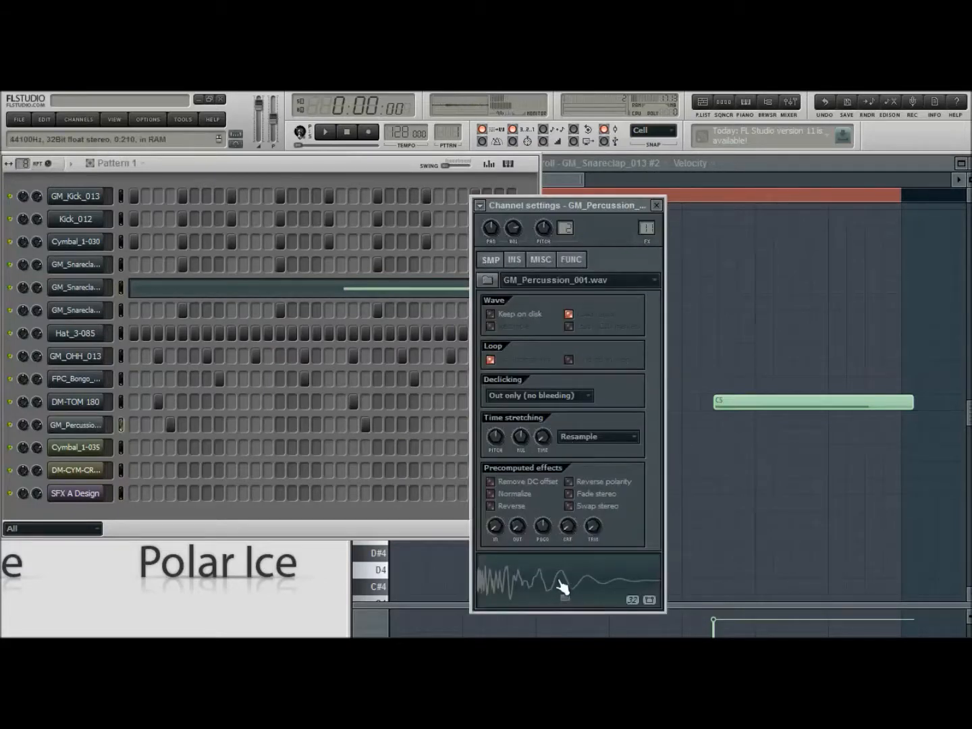
click(657, 206)
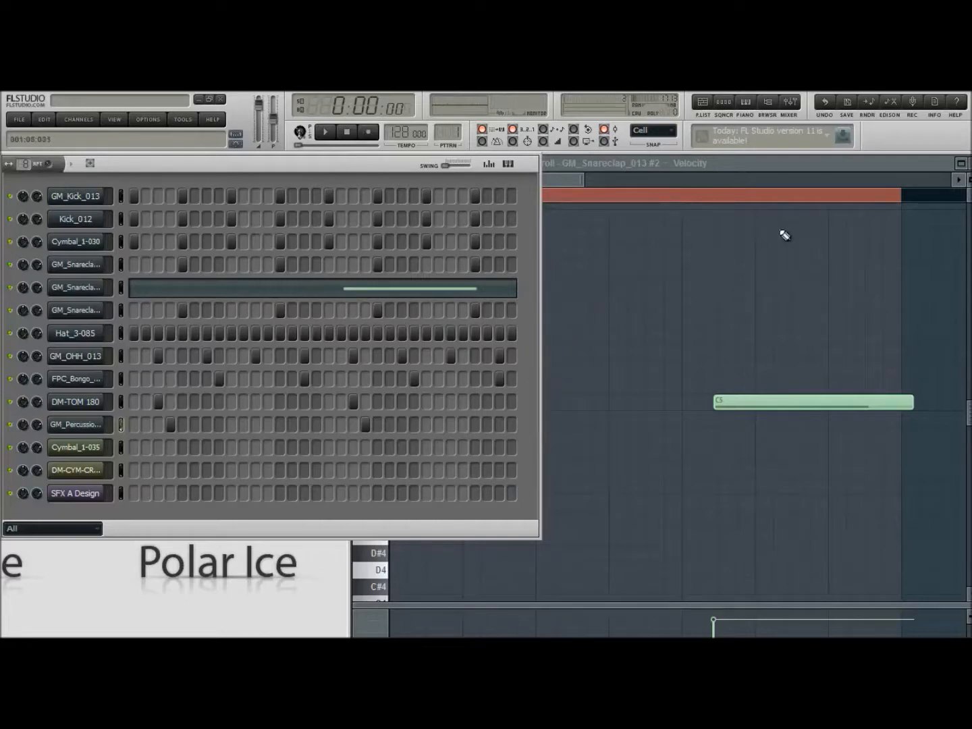
Return to the playlist and review the whole arrangement, comparing its closing bars with Pattern 1's steps
click(971, 163)
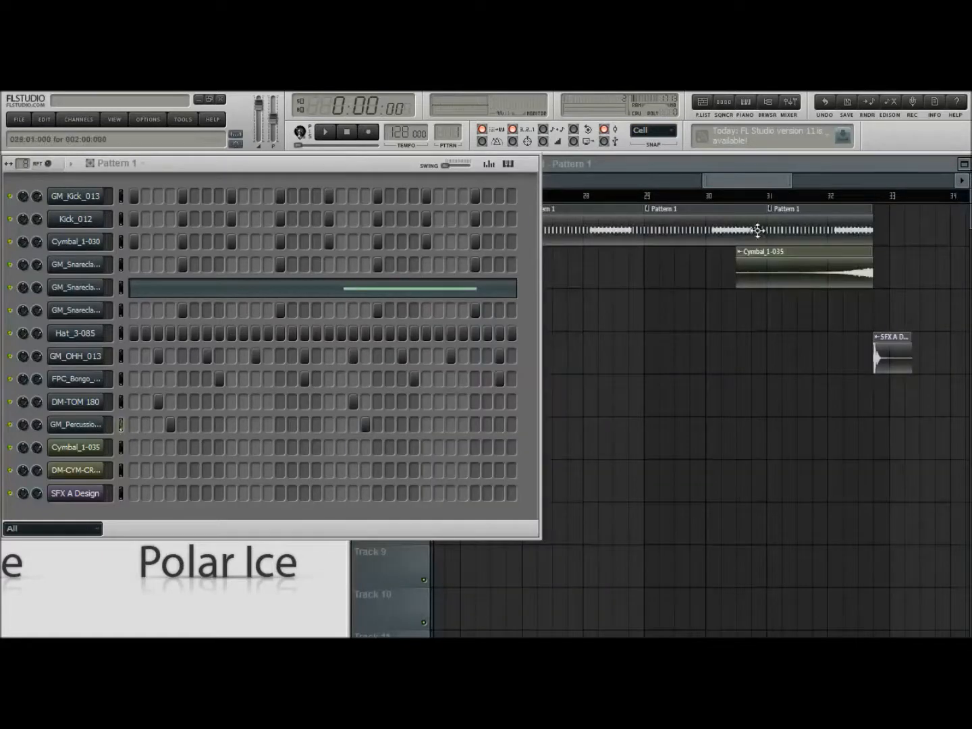
drag(748, 179, 792, 181)
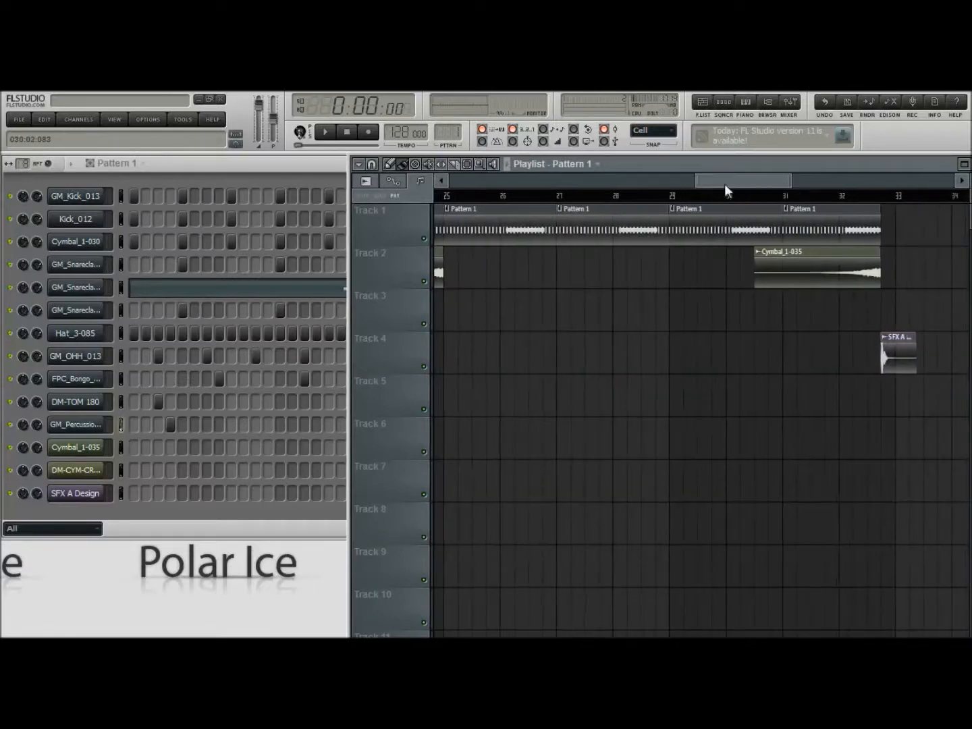
drag(697, 177, 450, 182)
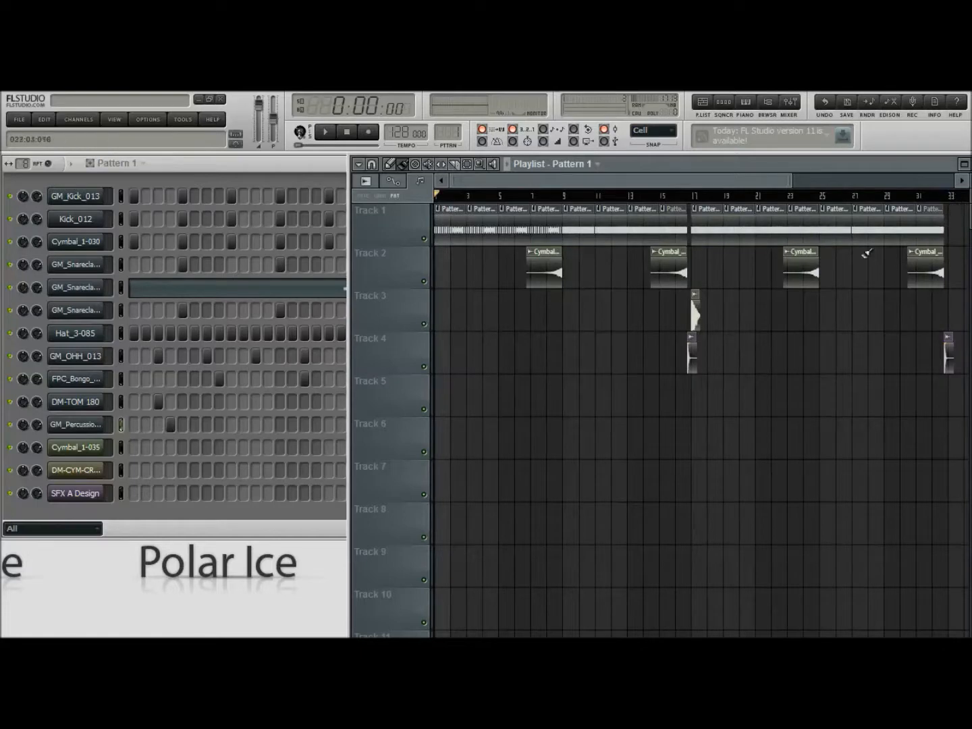
drag(450, 182, 694, 173)
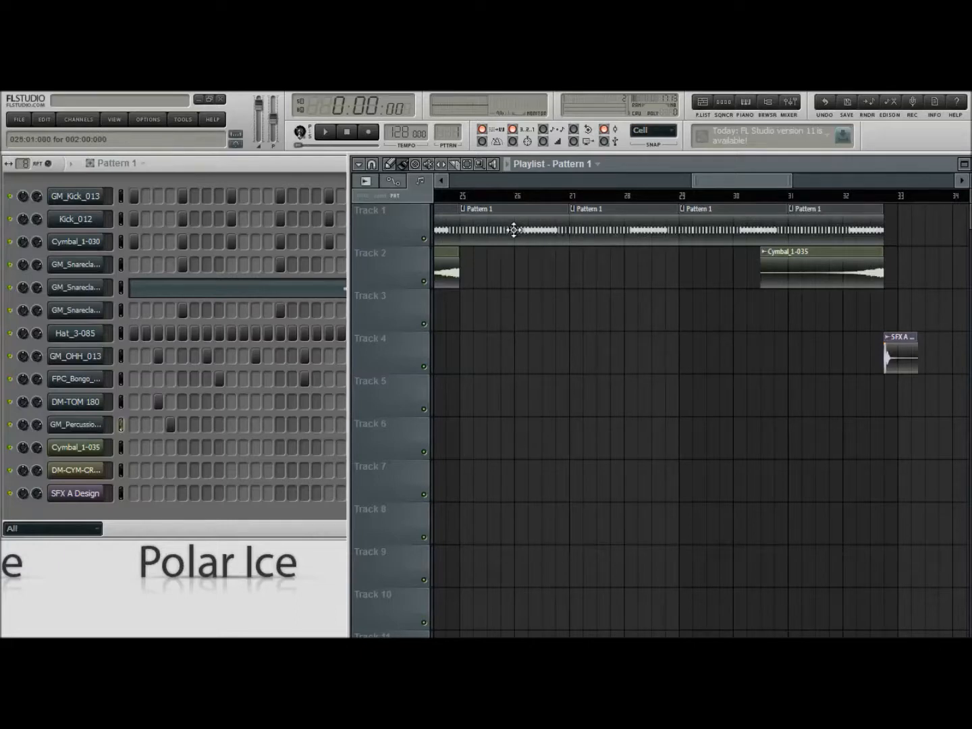
click(314, 180)
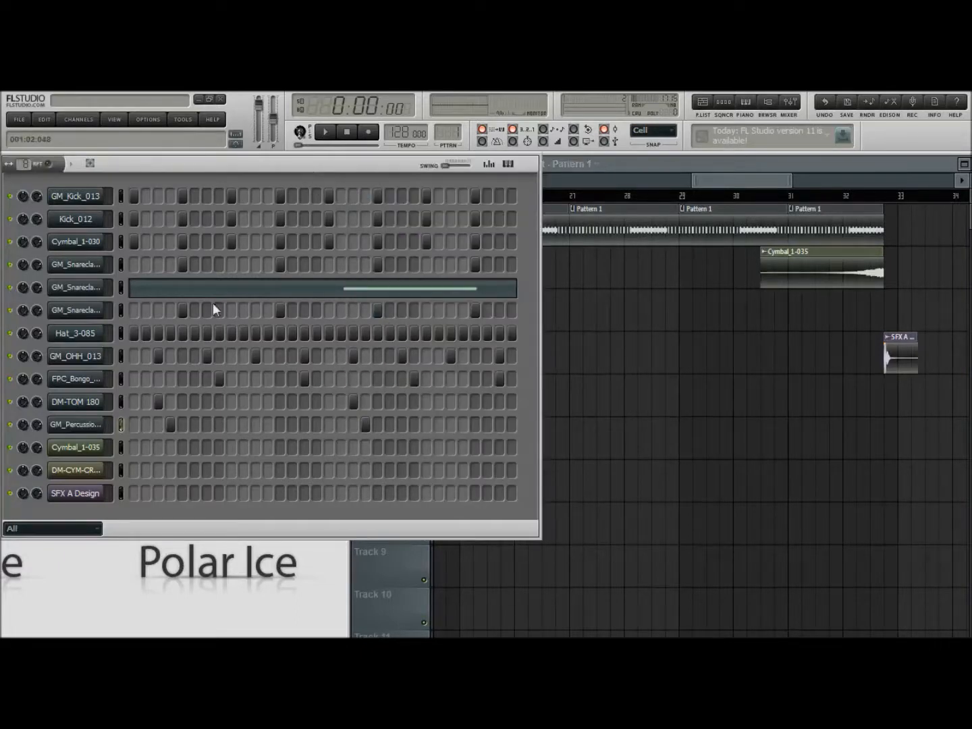
drag(735, 180, 447, 180)
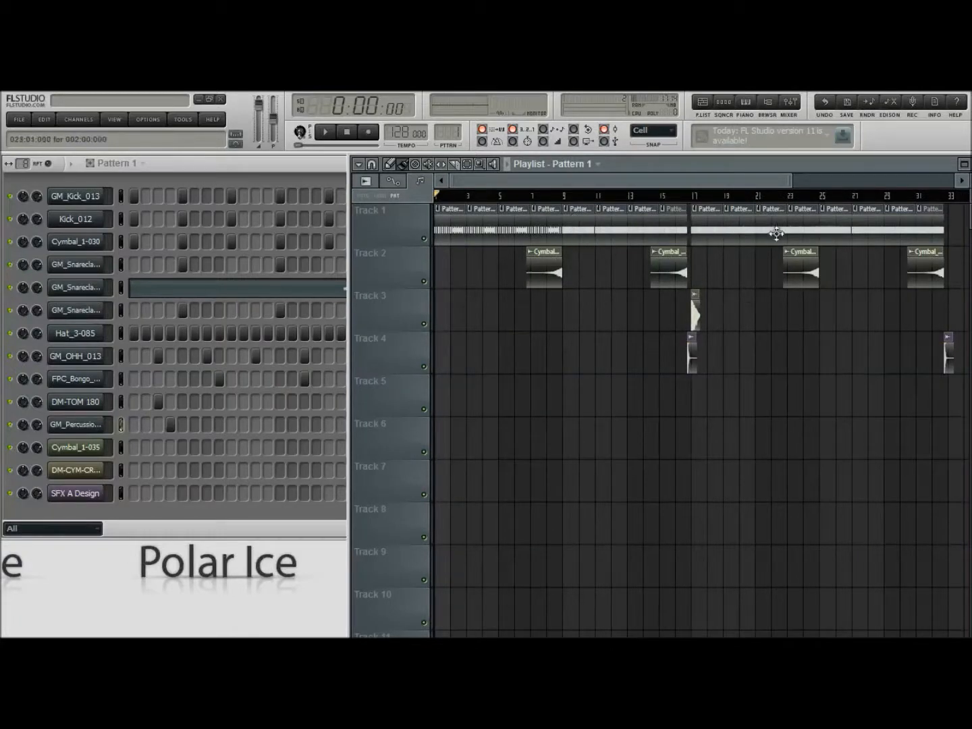
Open Pattern 2 from its clip at bar 23 and examine its full step layout
drag(446, 178, 656, 183)
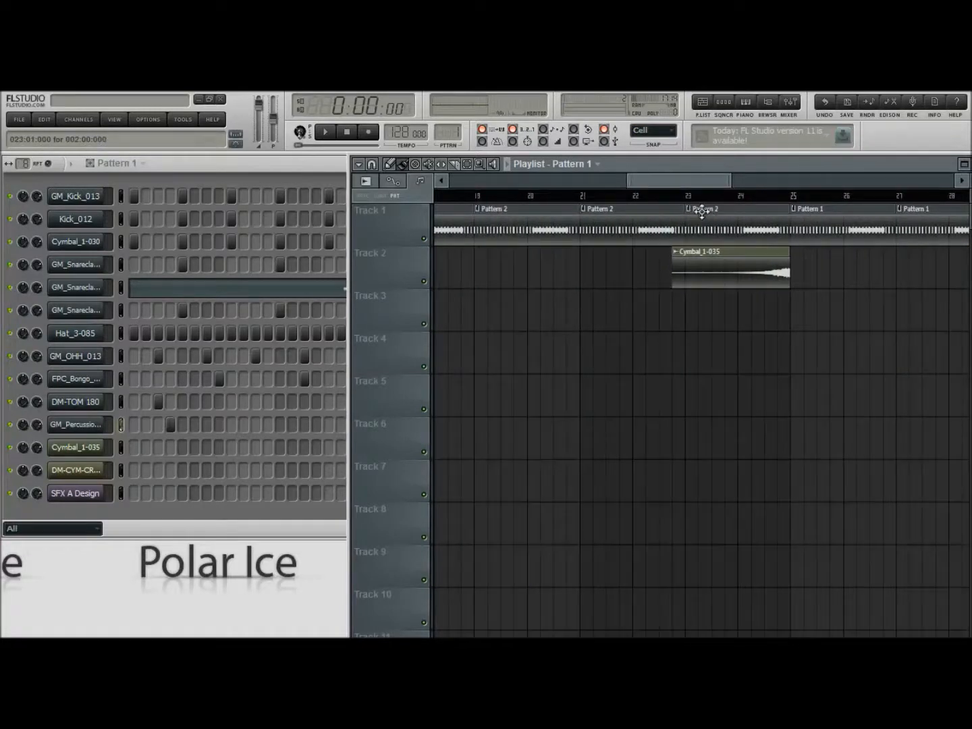
double_click(745, 223)
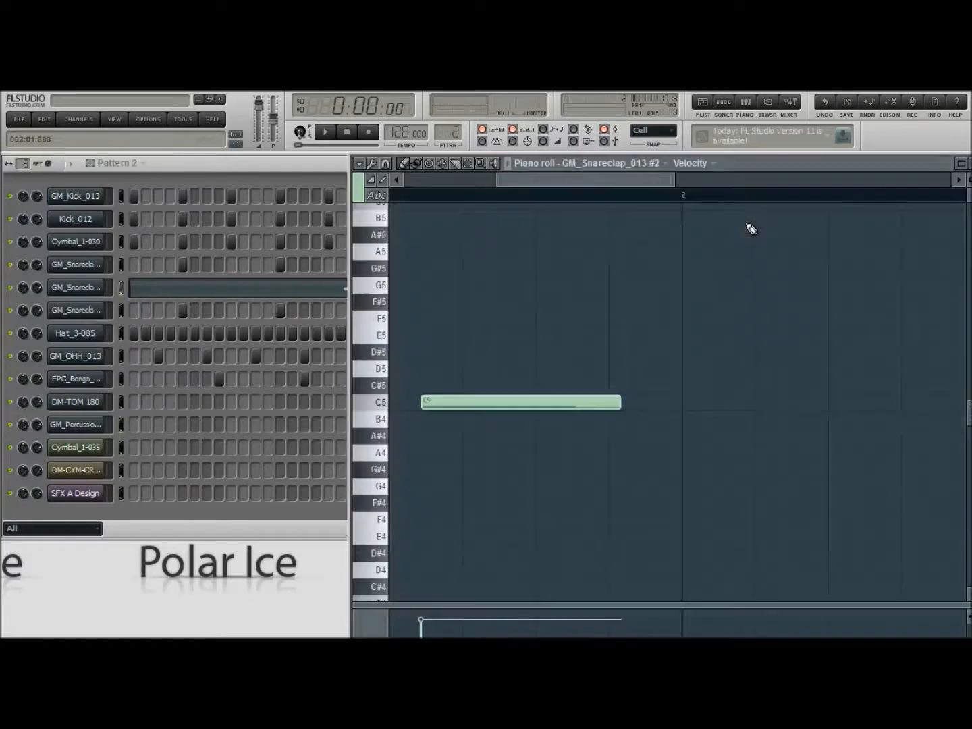
click(257, 184)
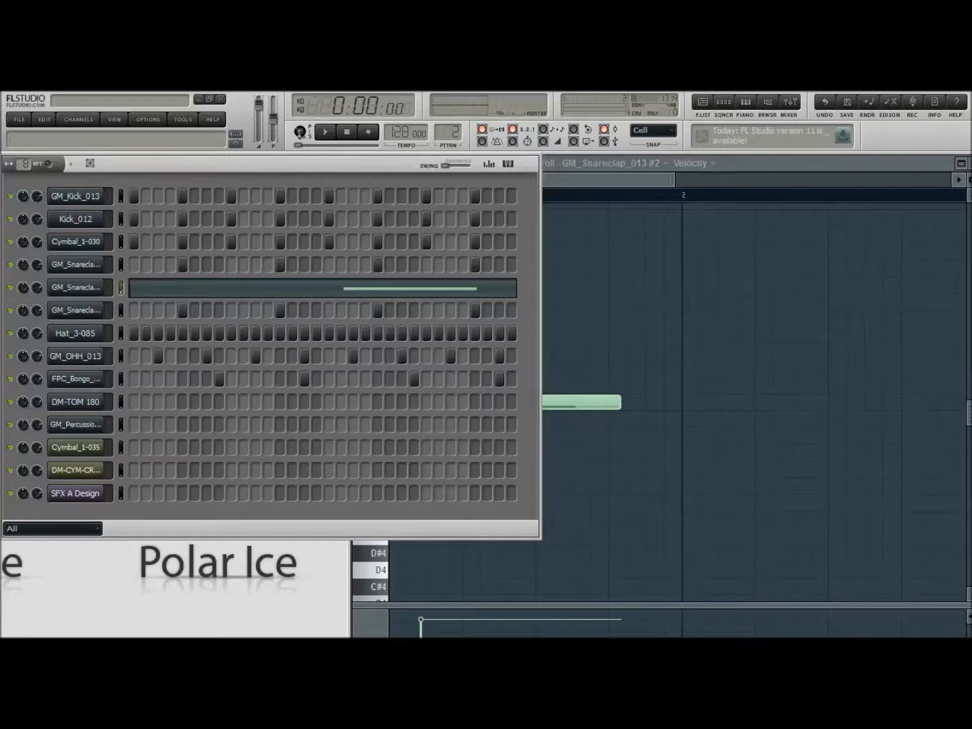
Return to the playlist and open Pattern 3 from its clip at bar 15
click(969, 163)
drag(688, 180, 579, 178)
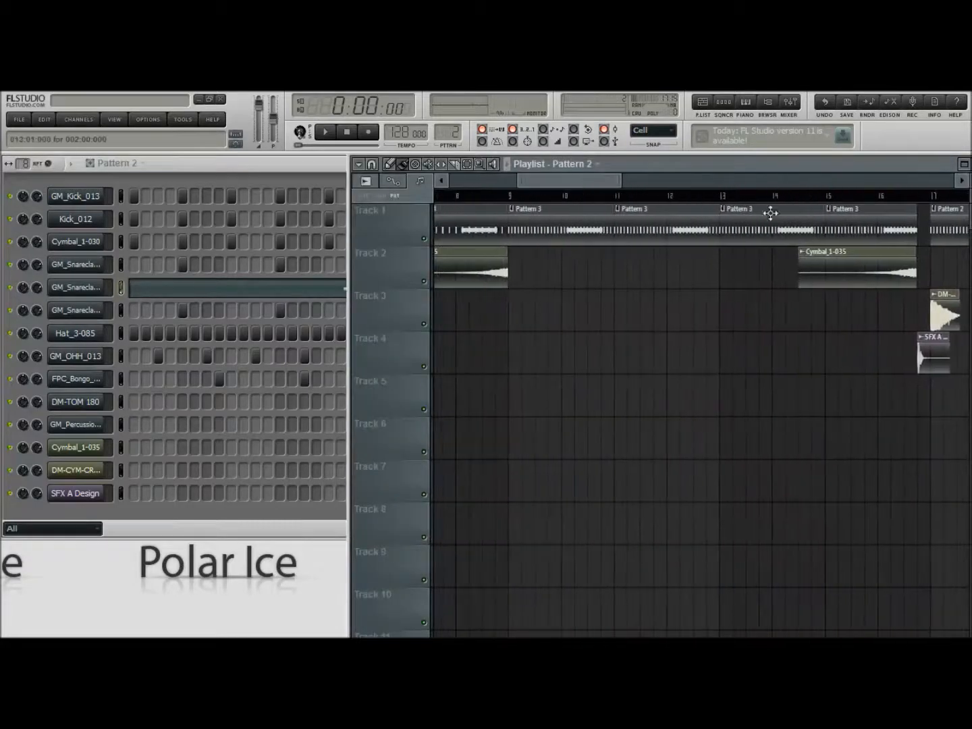
double_click(865, 225)
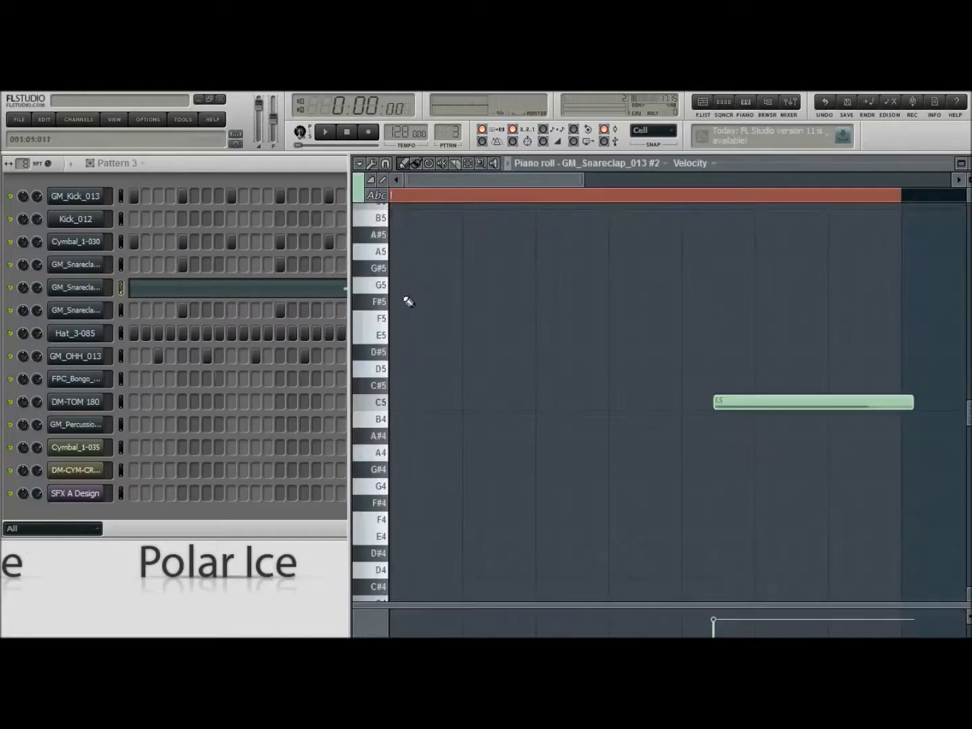
Examine Pattern 3's full step layout, then return to the opening bars of the playlist
click(252, 169)
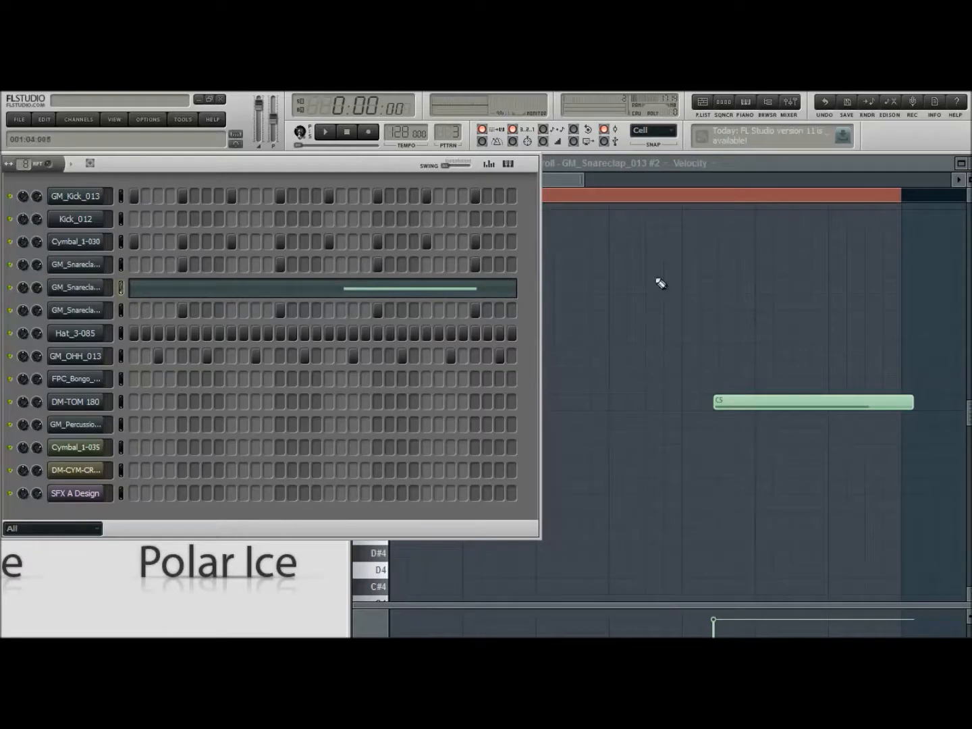
click(962, 164)
drag(592, 179, 475, 171)
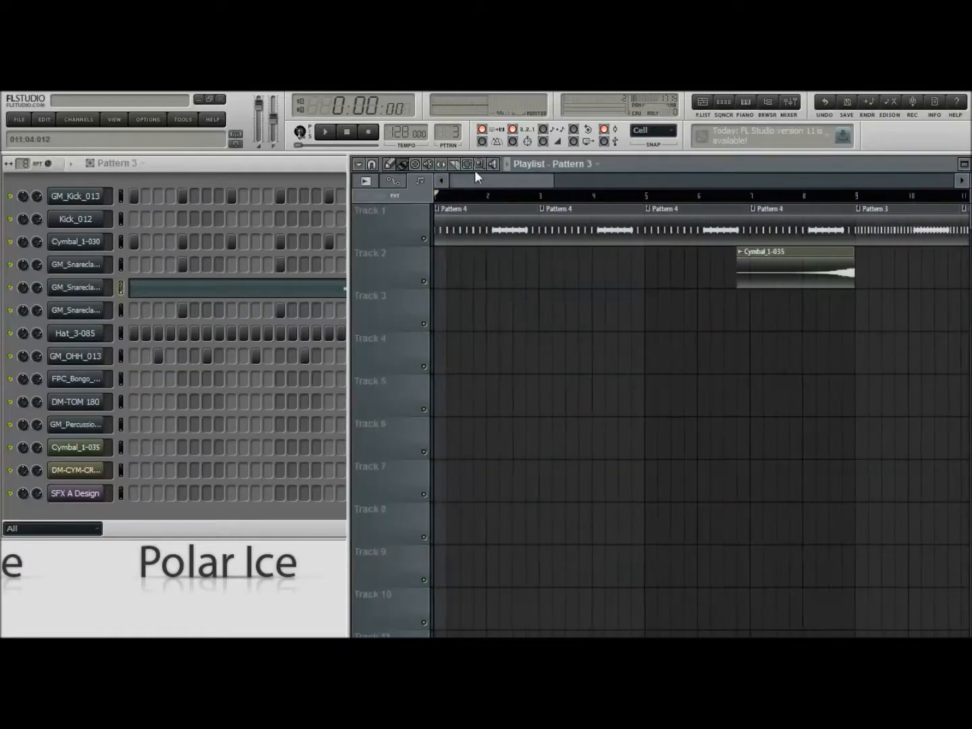
Open Pattern 4 from its clip at bar 3 and examine its full step layout
double_click(630, 229)
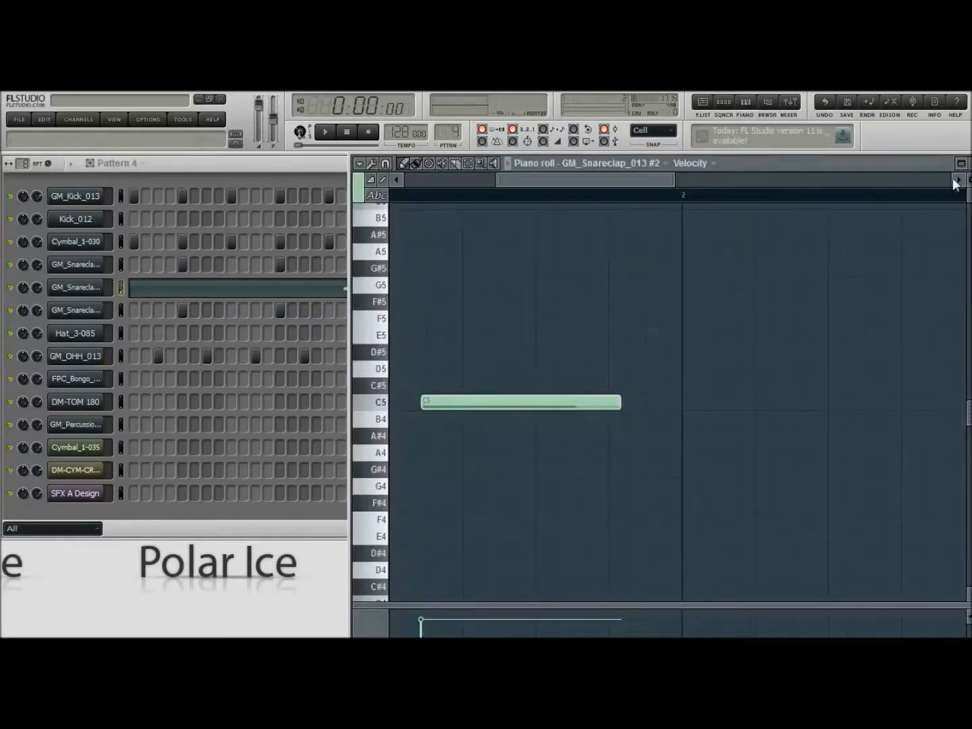
click(962, 163)
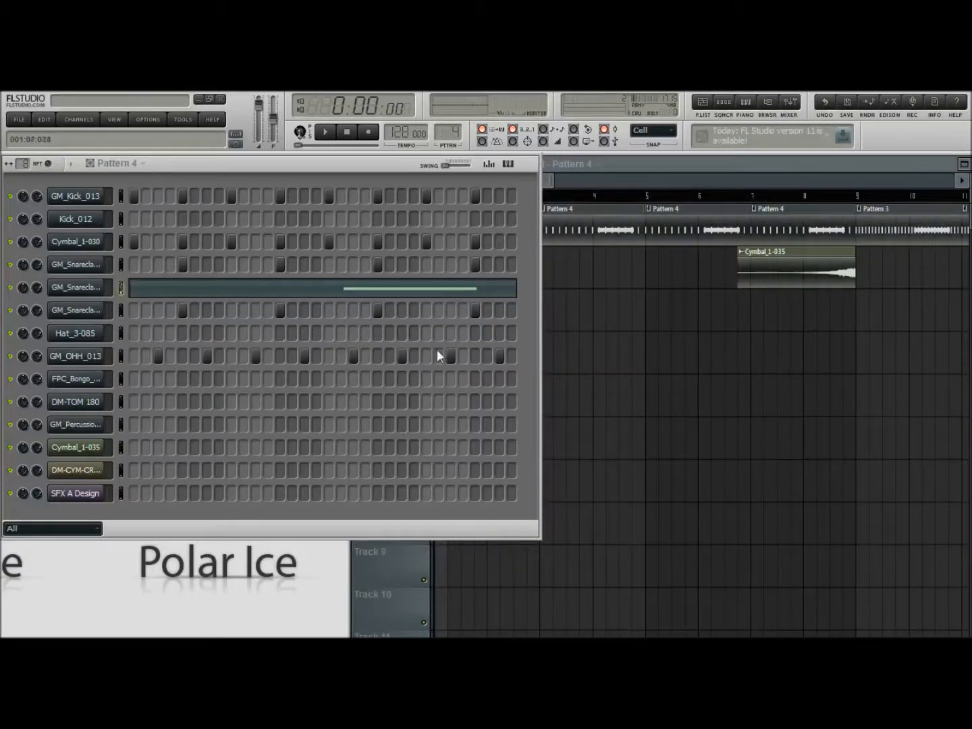
click(650, 167)
Show the sample browser and look through its list of hat and kick samples
drag(527, 179, 557, 181)
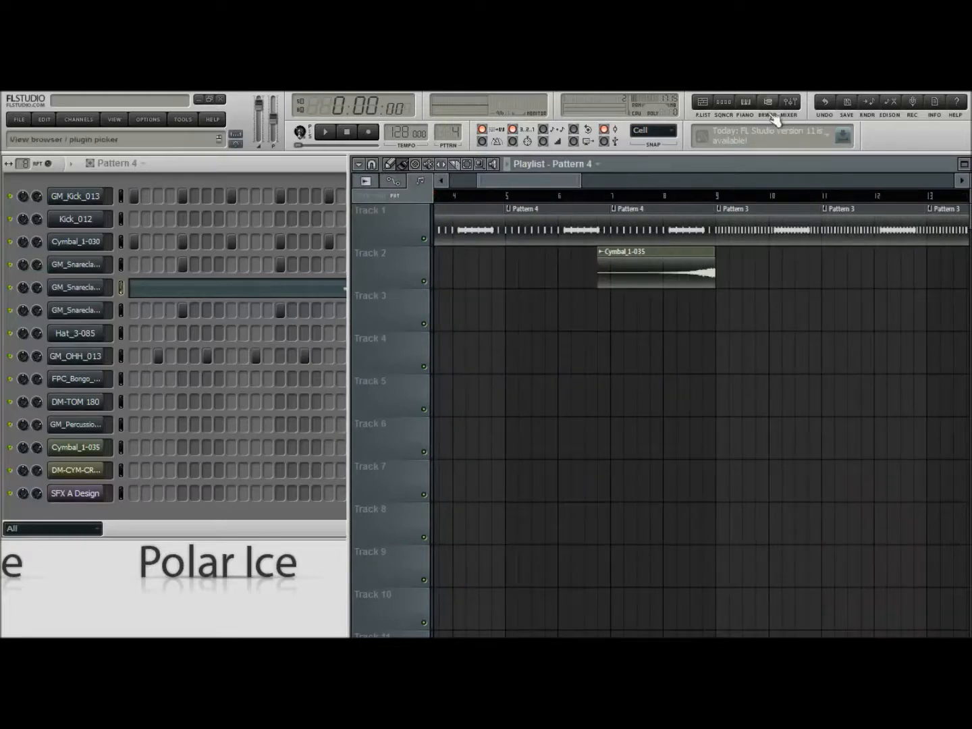
click(768, 108)
scroll(77, 349, up, 10)
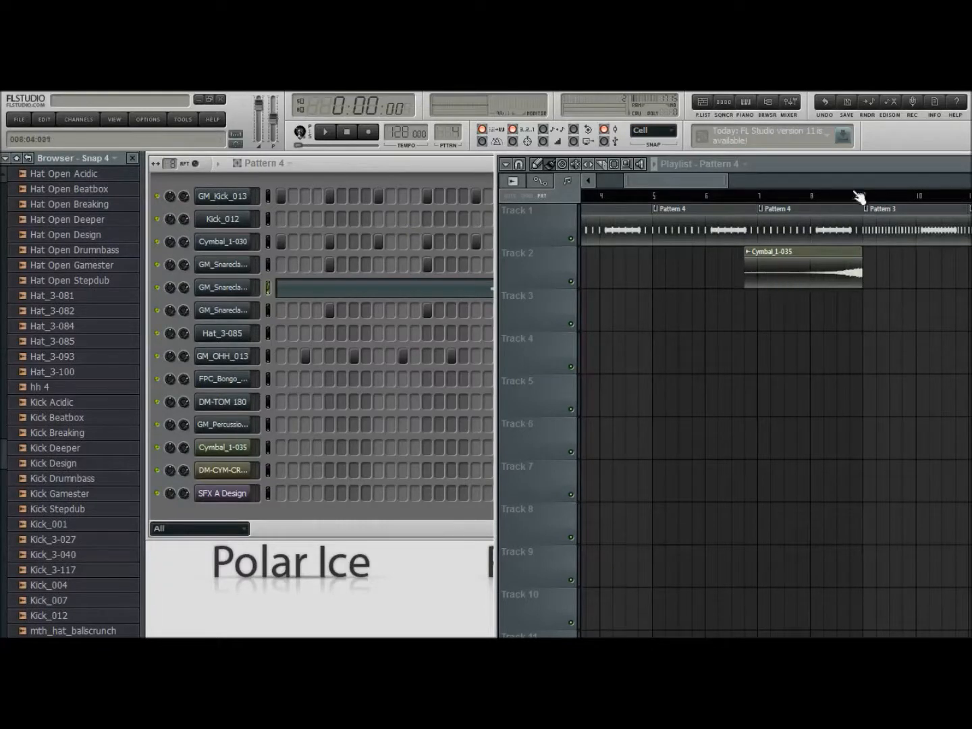
Inspect the channel settings of the SFX A Design clip just before bar 17 on Track 4, and close them
drag(671, 180, 759, 181)
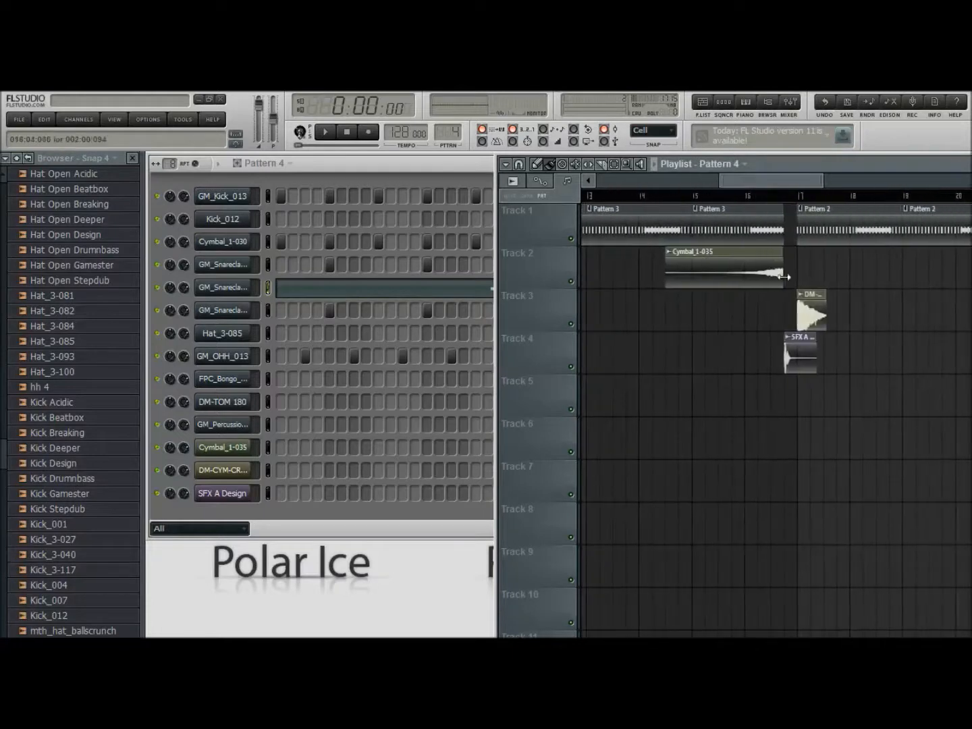
drag(719, 182, 740, 183)
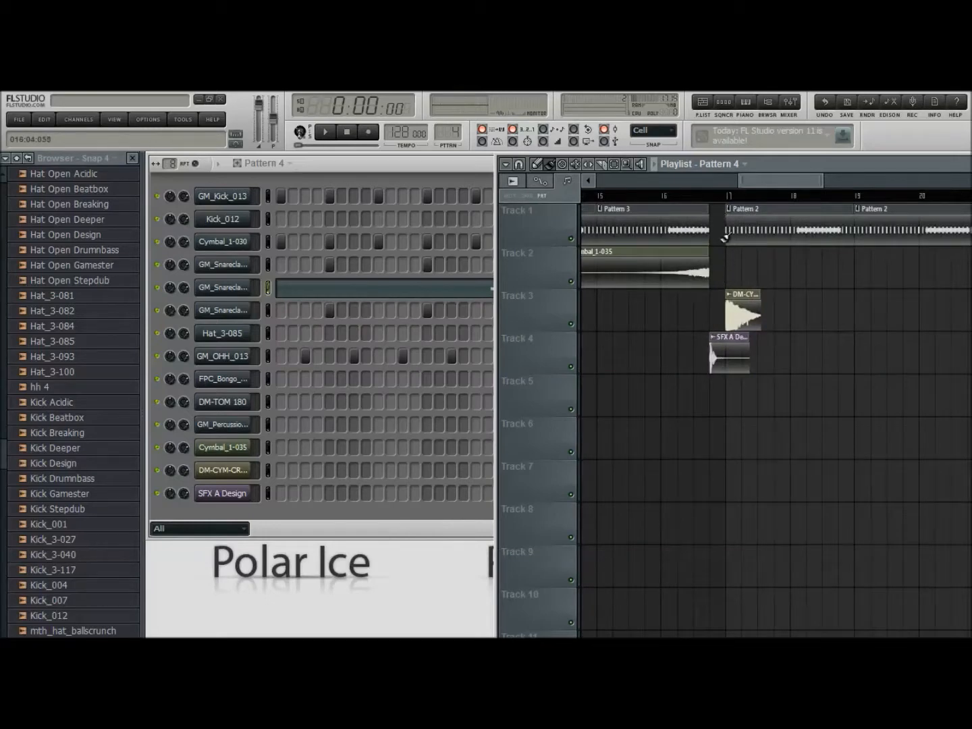
double_click(733, 361)
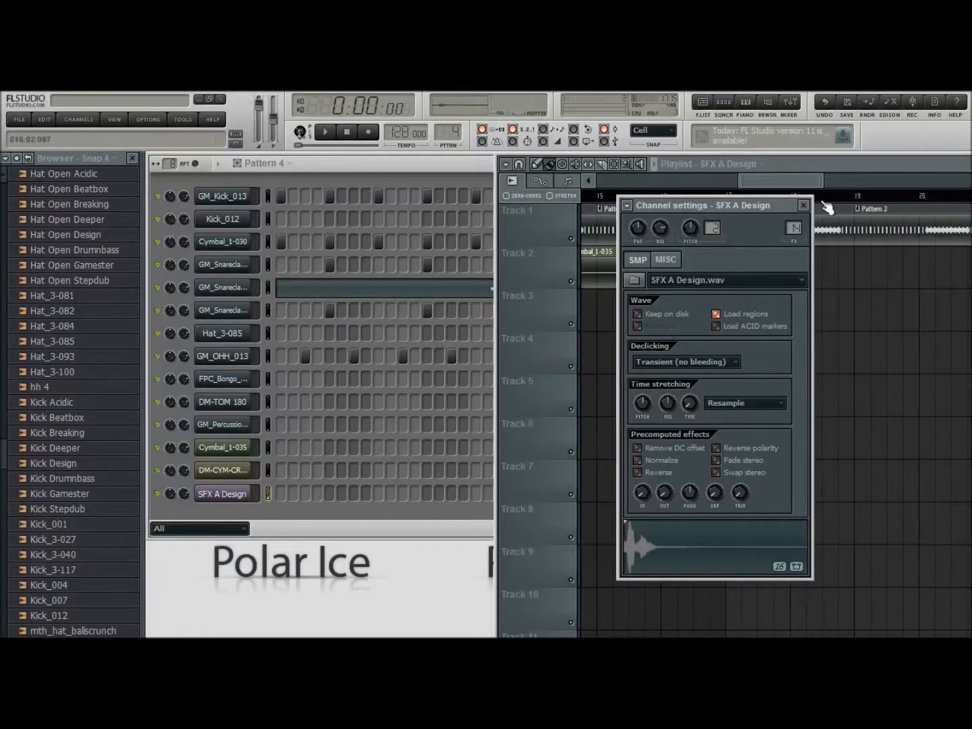
click(803, 204)
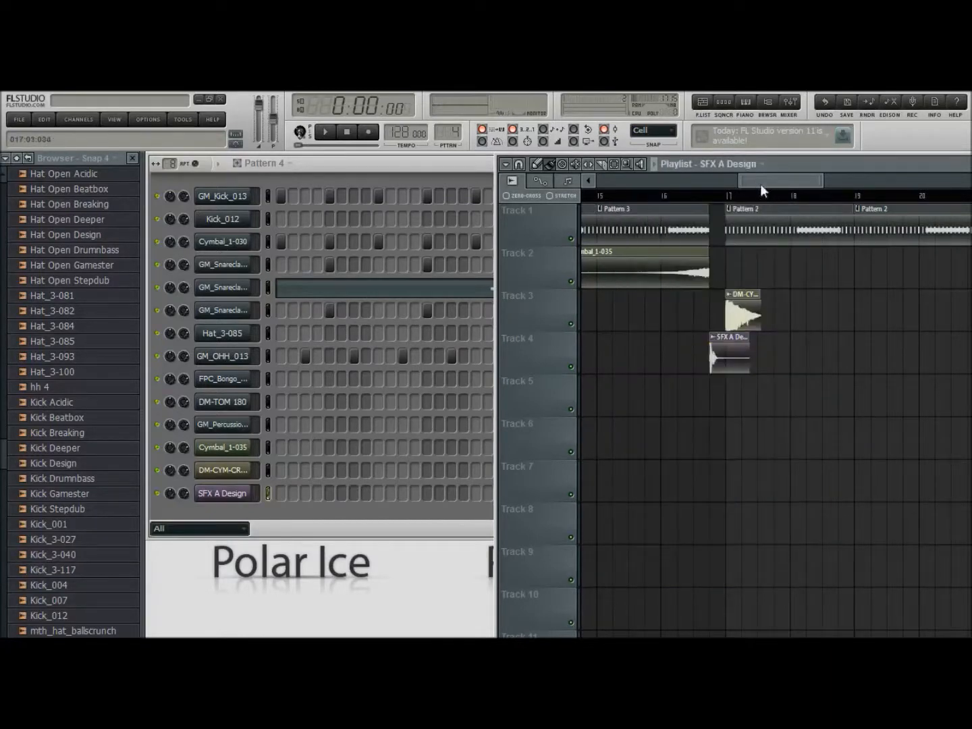
Review the playlist's remaining clips from bar 17 through the closing SFX A Design hit near bar 33
drag(761, 184, 769, 178)
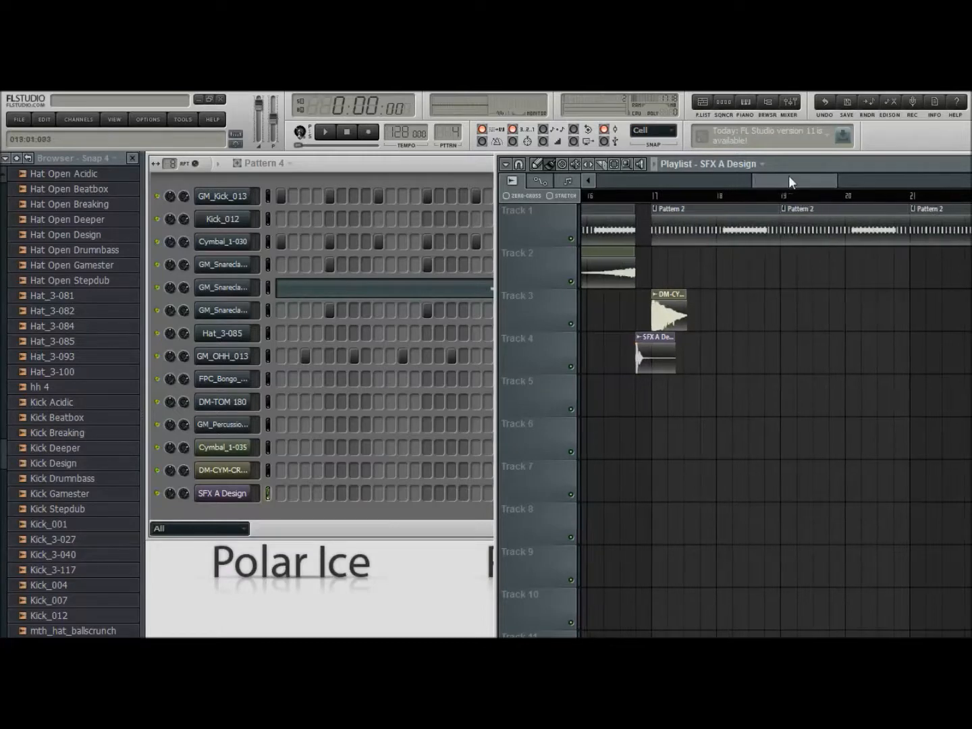
drag(787, 175, 852, 179)
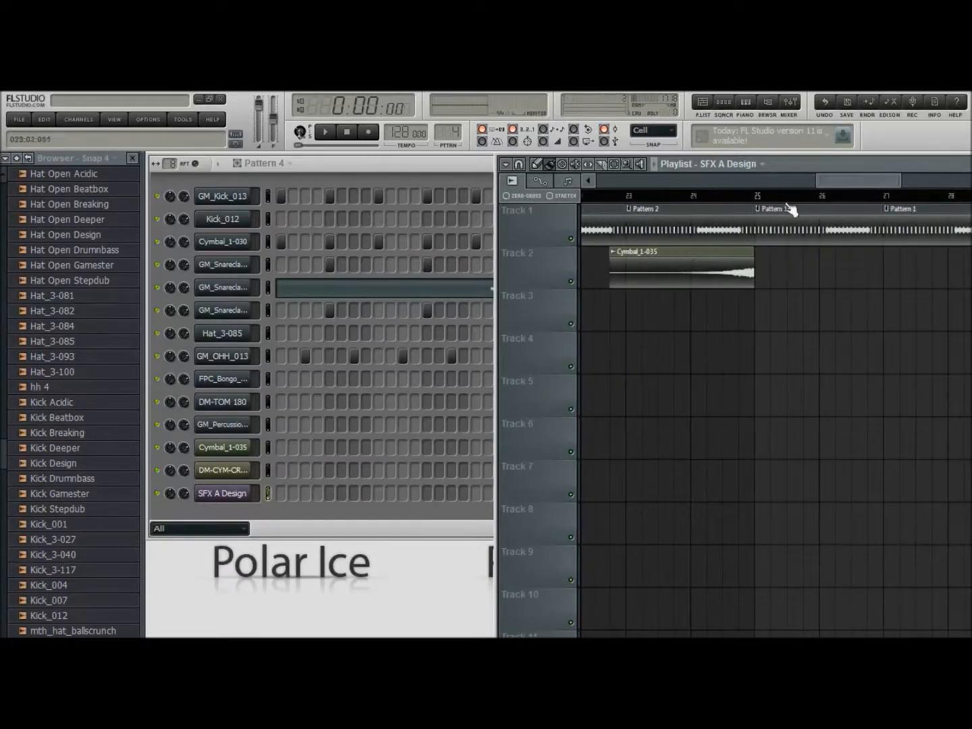
drag(861, 179, 917, 178)
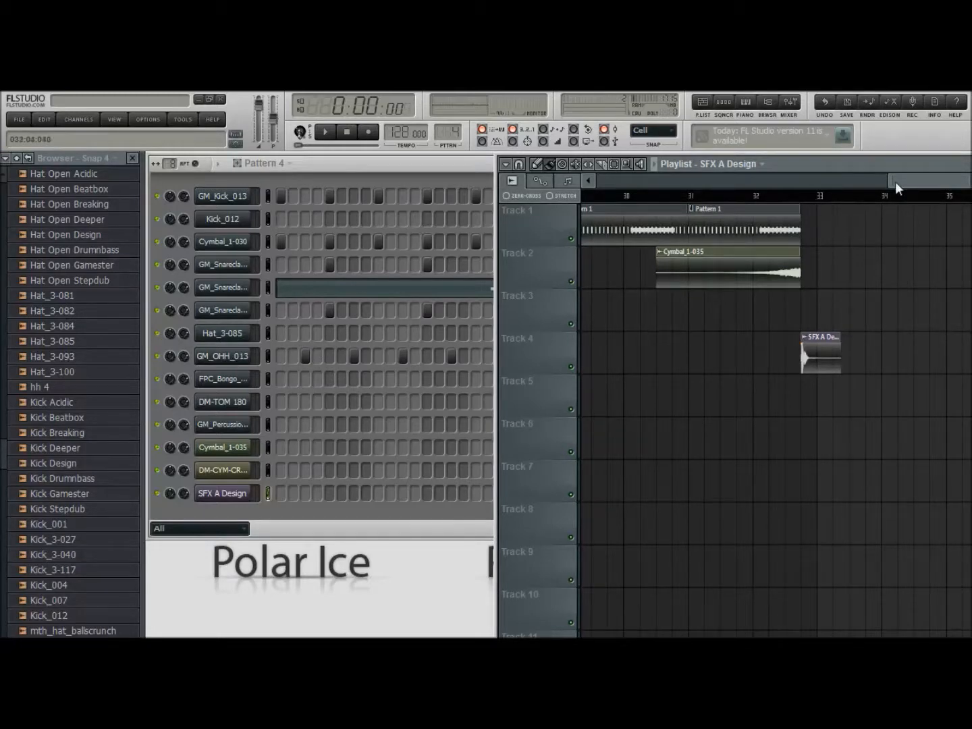
Fit the whole arrangement in view, hide the sample browser, and play the song from the start
drag(896, 182, 628, 177)
click(767, 102)
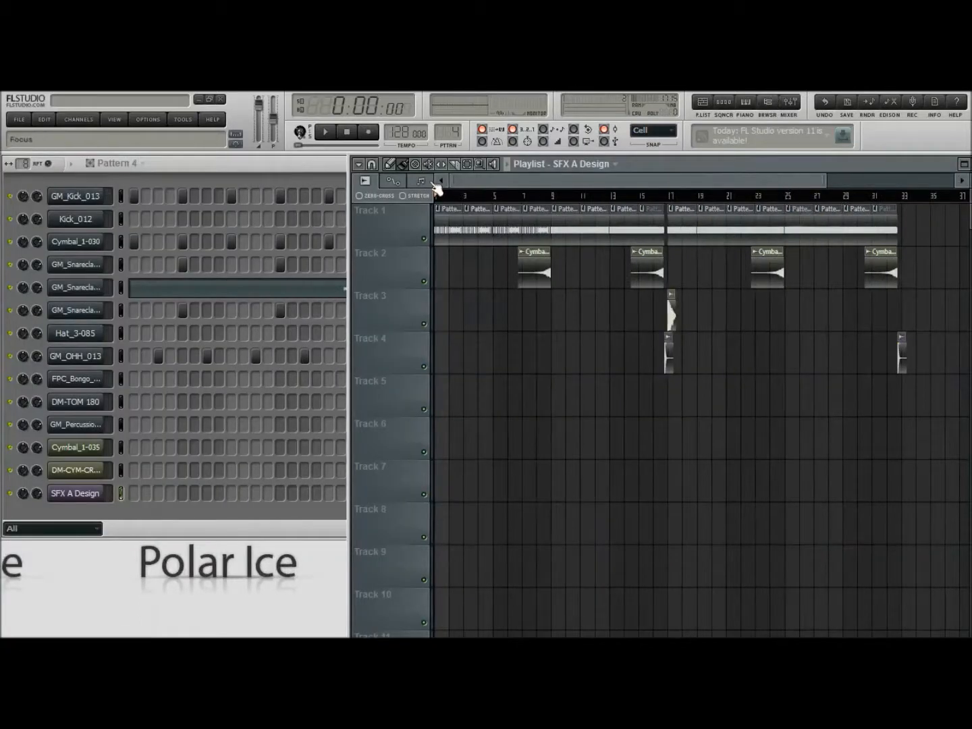
click(328, 133)
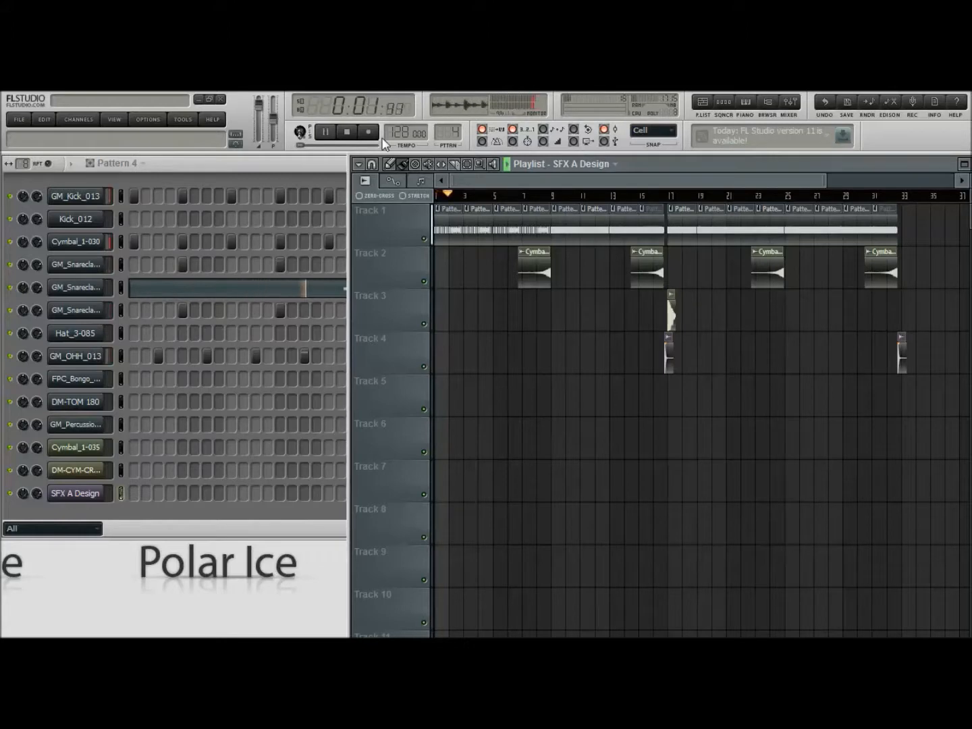
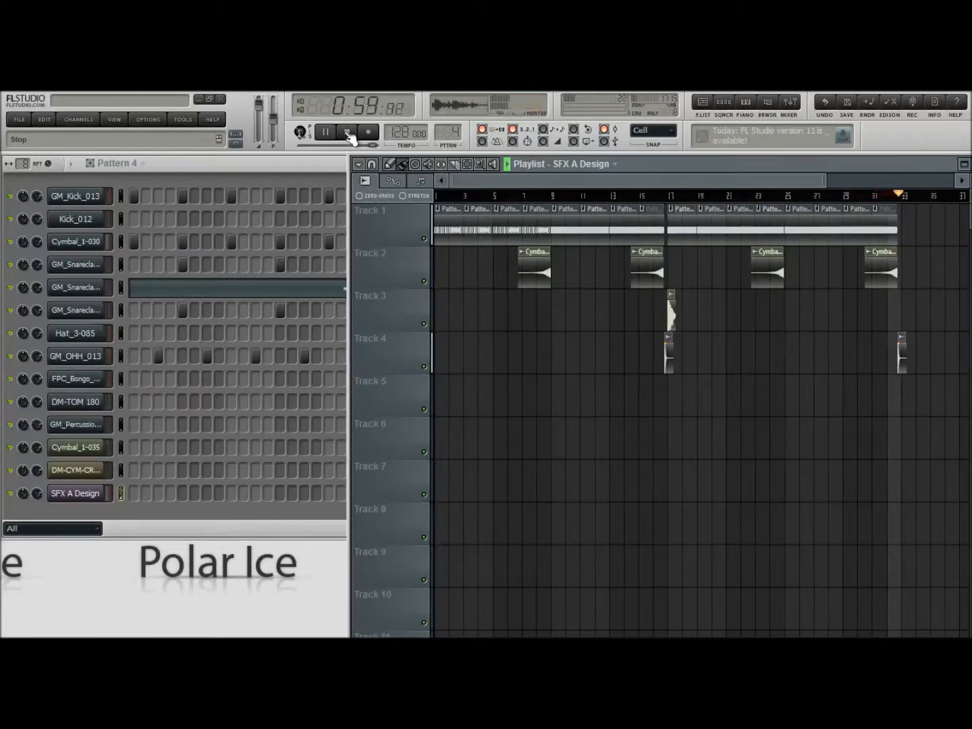
Stop the song and add a 3x Osc generator channel below SFX A Design
click(349, 134)
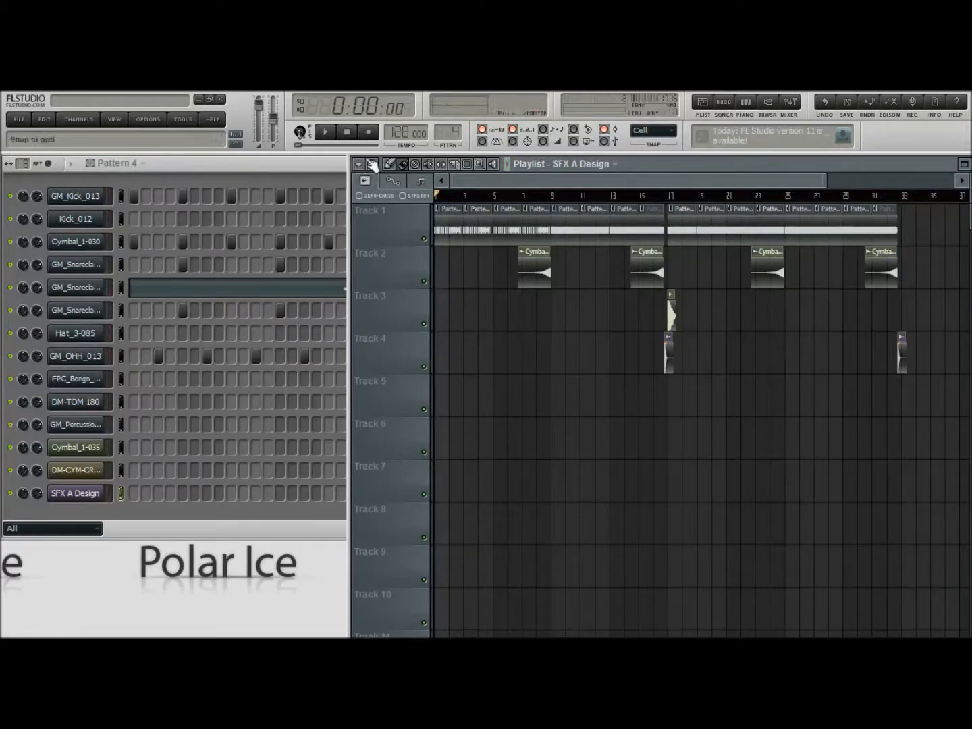
click(767, 102)
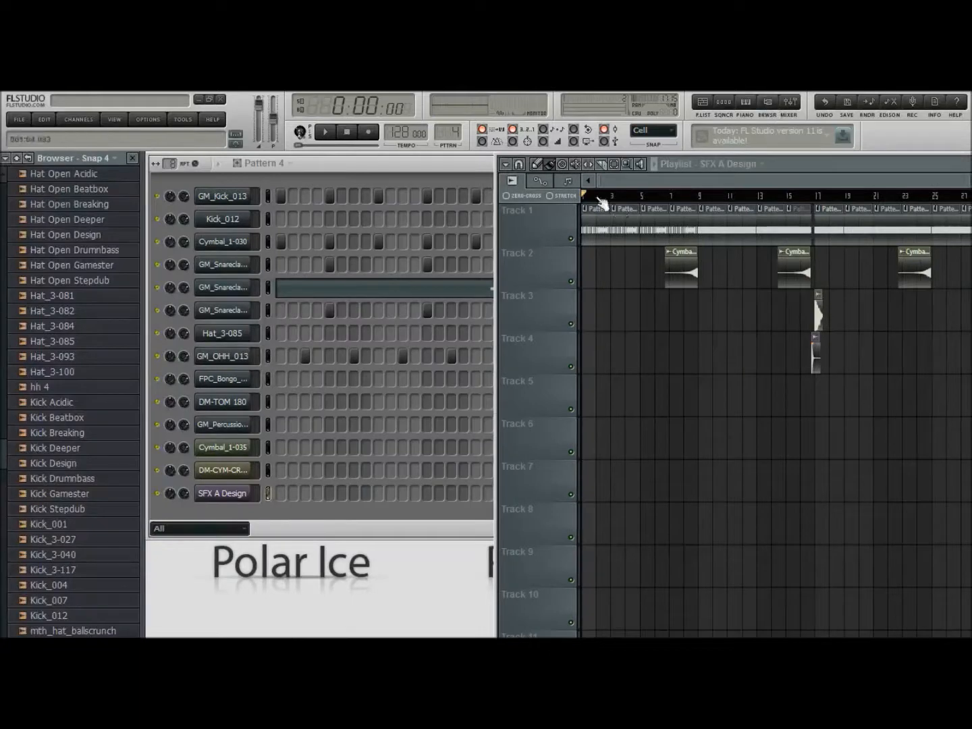
click(768, 103)
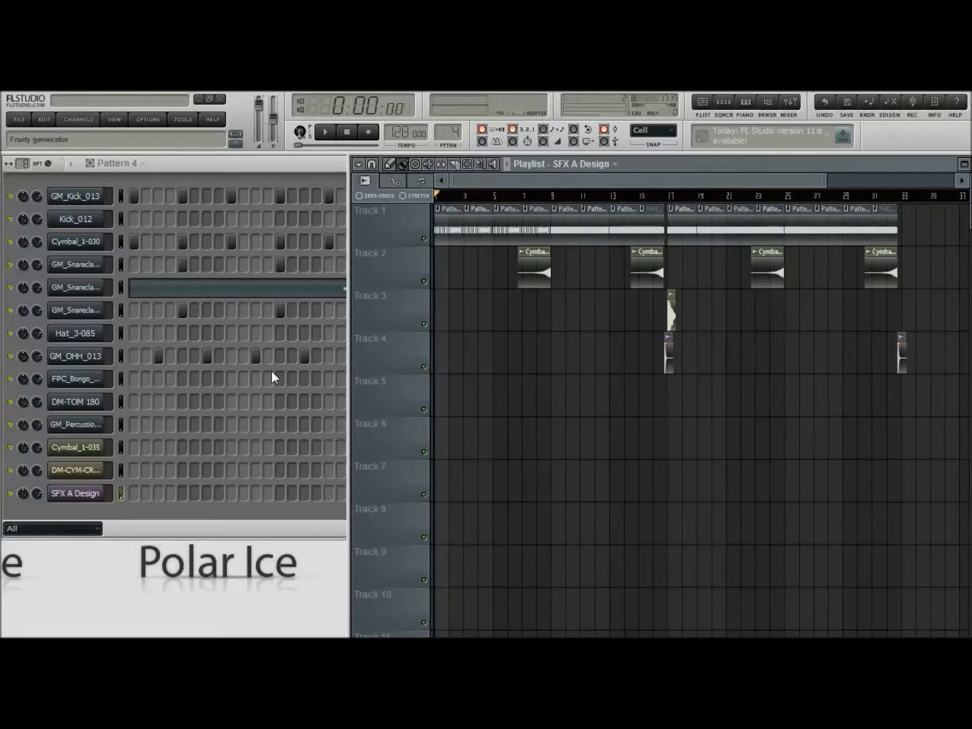
click(258, 270)
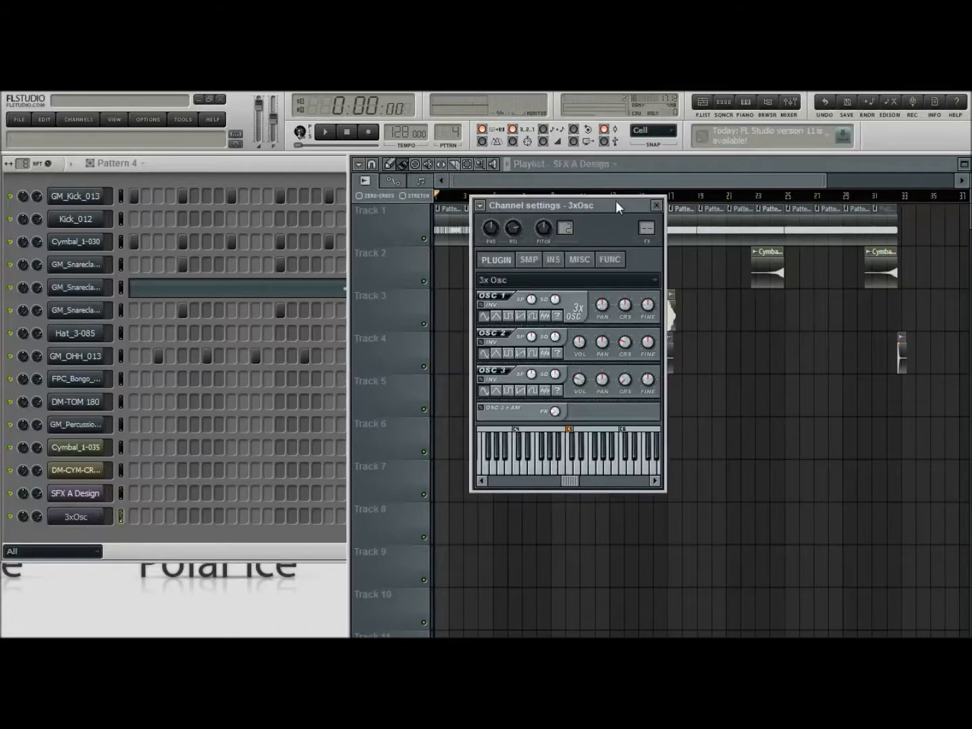
drag(616, 201, 566, 197)
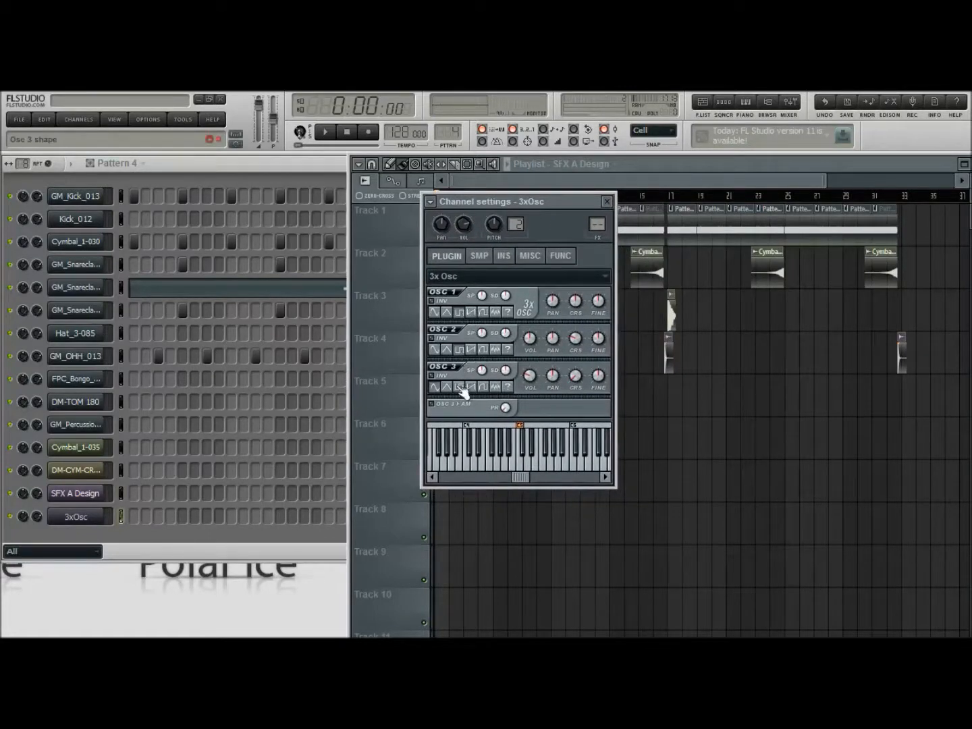
Lower the 3x Osc oscillators' coarse pitch, setting oscillator 1 to -12 semitones, audition notes around C5, and close the channel settings
click(519, 465)
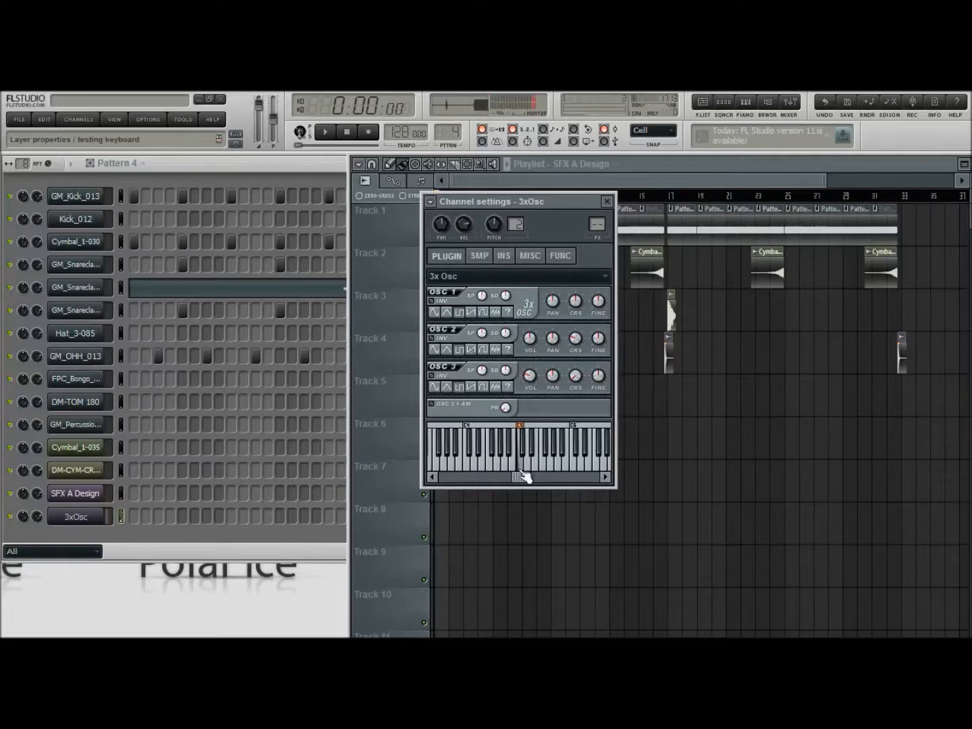
click(524, 467)
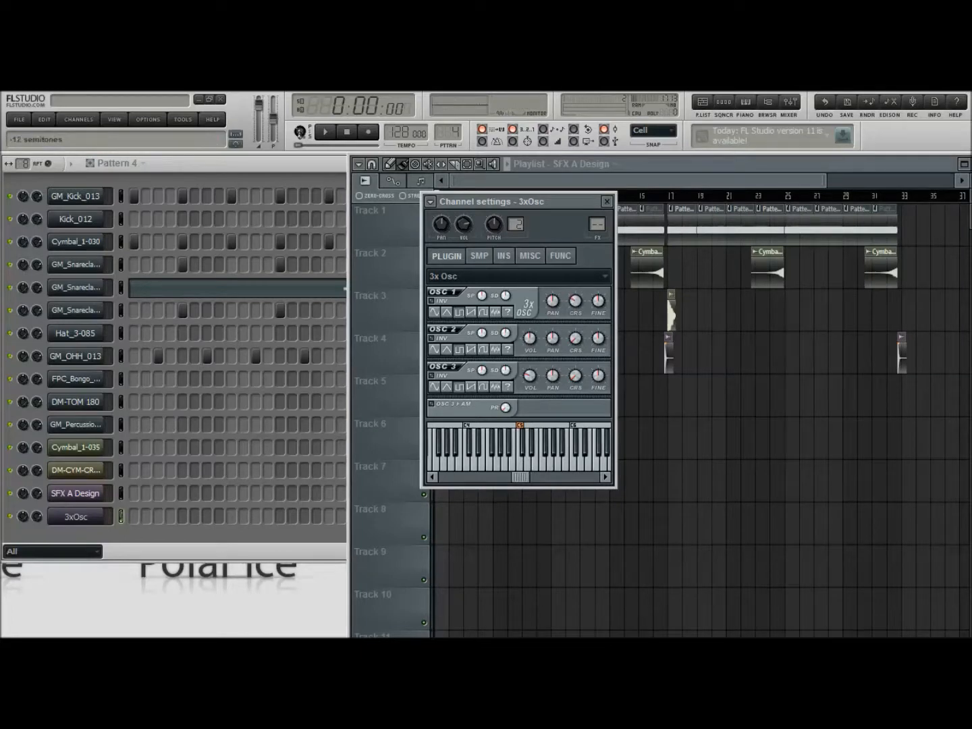
click(524, 466)
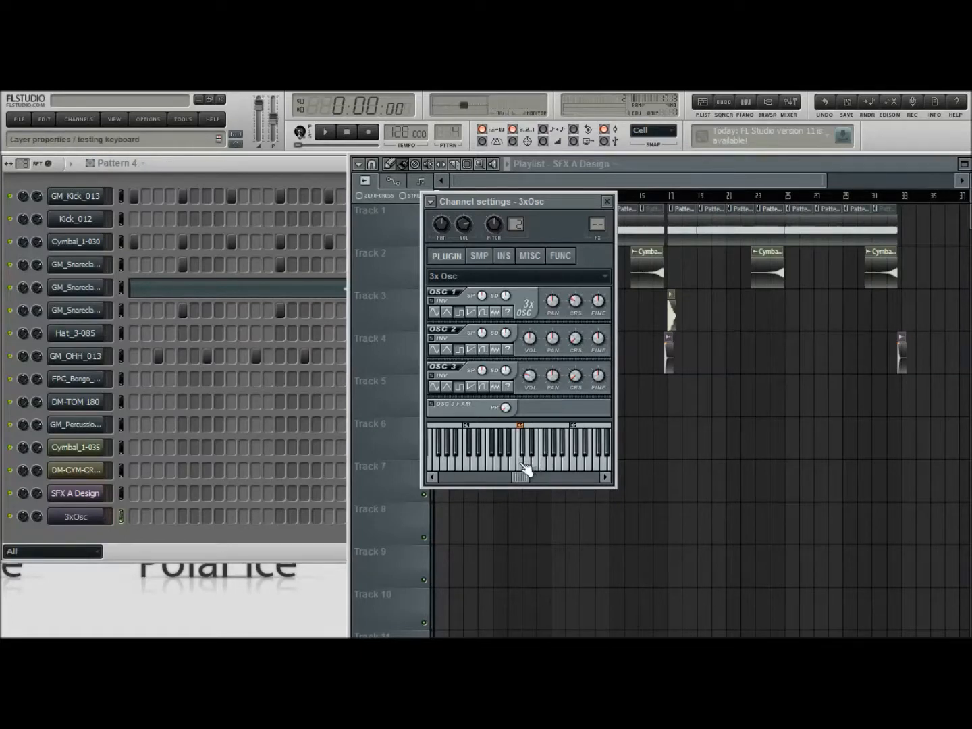
click(607, 202)
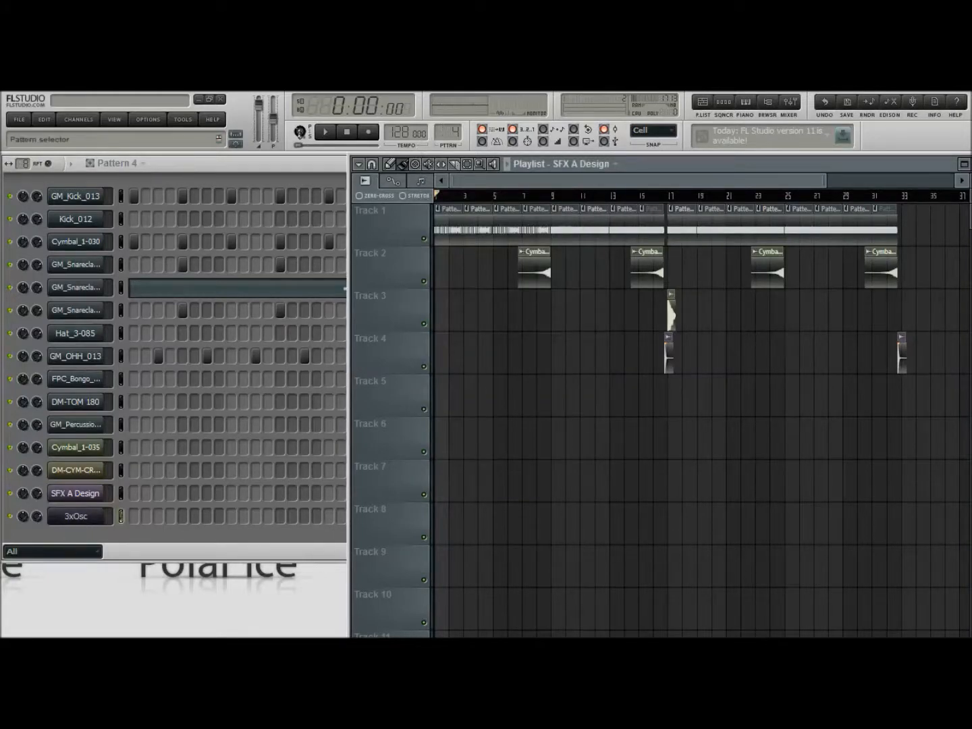
Switch to Pattern 5 and open the 3xOsc channel in the piano roll
drag(449, 132, 449, 126)
right_click(65, 520)
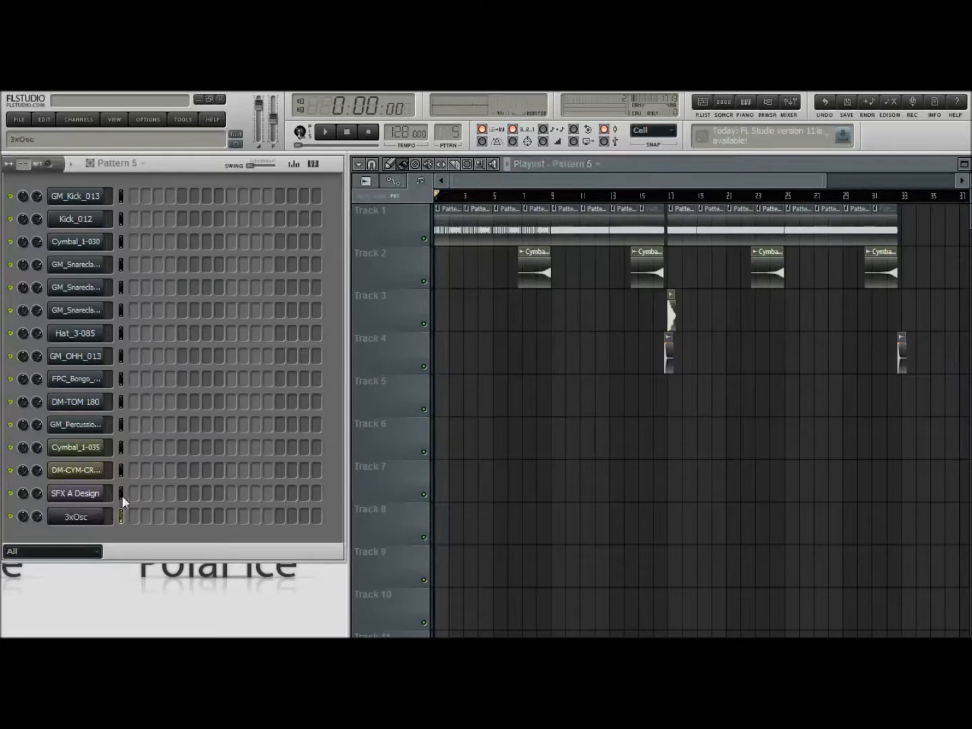
click(123, 495)
drag(620, 179, 611, 179)
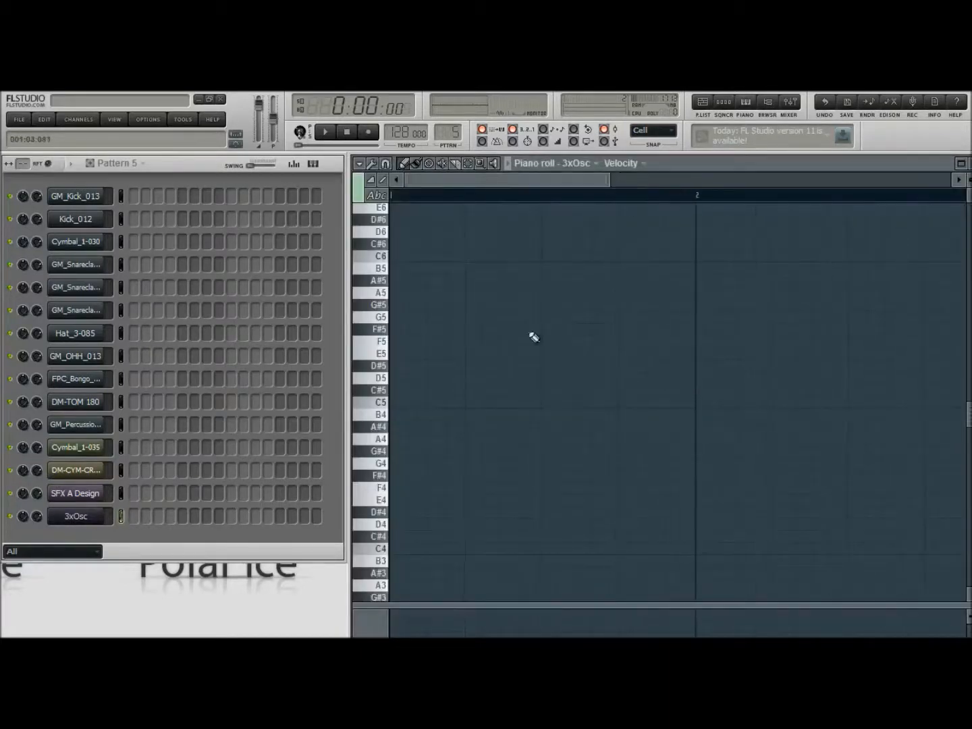
Enter four half-beat C5 notes, one on each beat of bar 1, and preview the pattern
click(397, 407)
drag(594, 403, 427, 405)
click(481, 404)
click(551, 406)
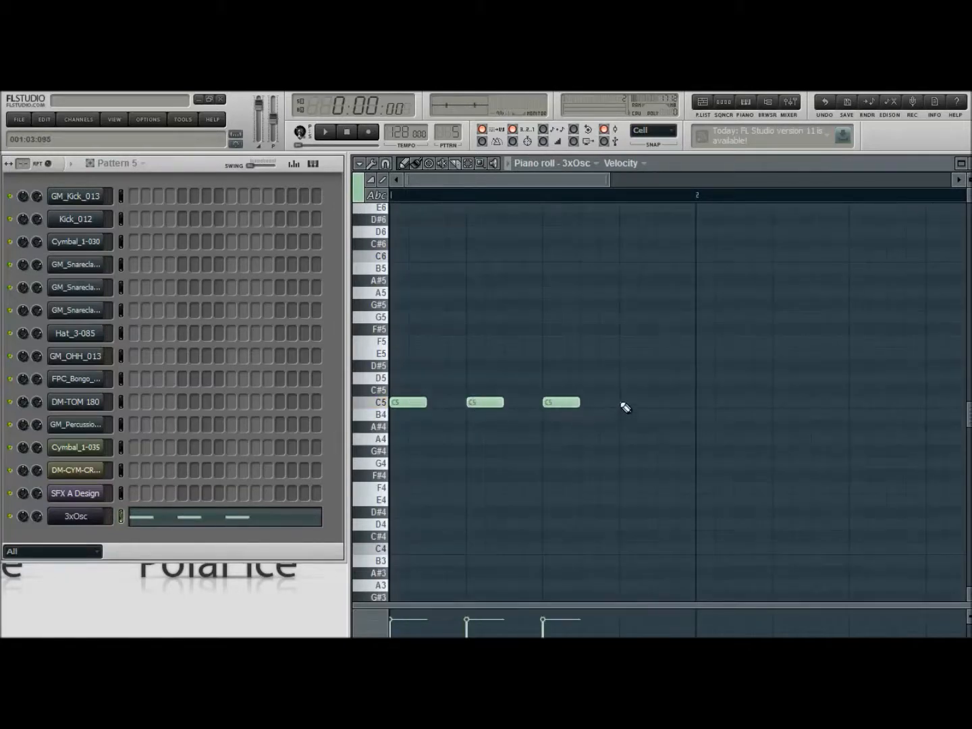
click(629, 406)
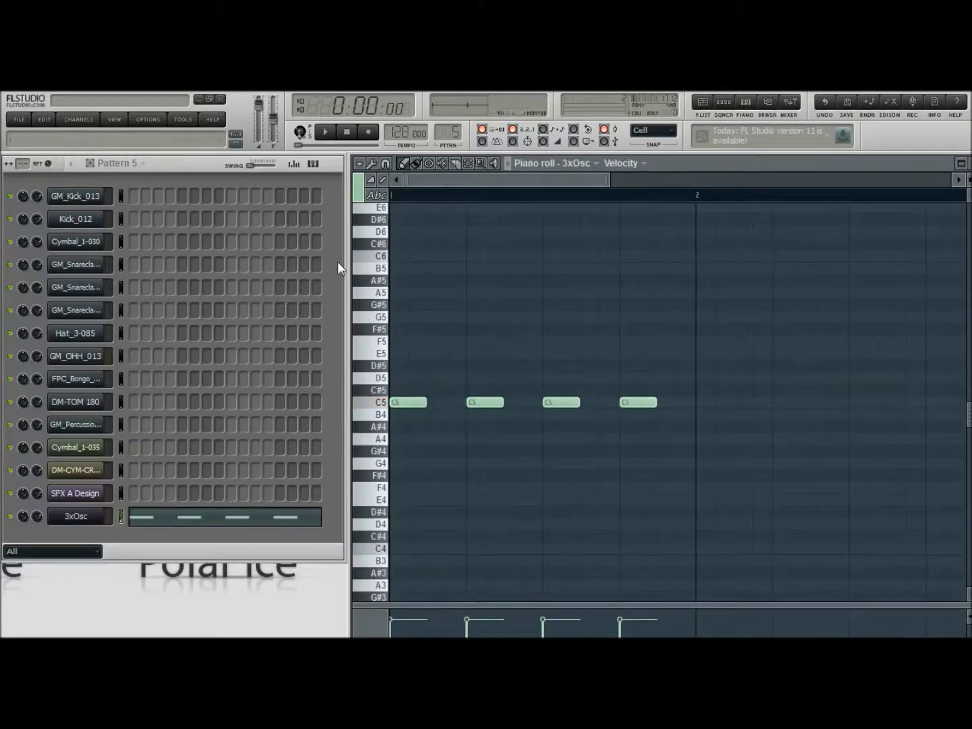
click(326, 133)
click(351, 132)
Shift the four C5 notes half a beat later onto the offbeats and preview the pattern
drag(667, 374, 439, 405)
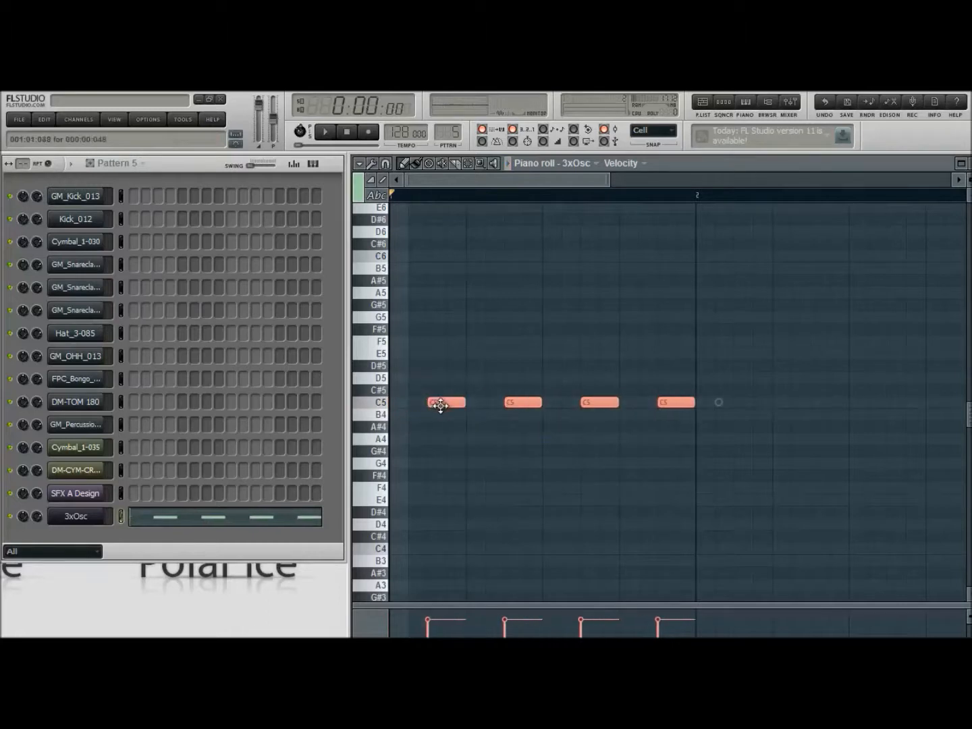
click(325, 131)
click(347, 132)
Duplicate the offbeat C5 notes so that they run through the end of bar 4
drag(610, 180, 847, 180)
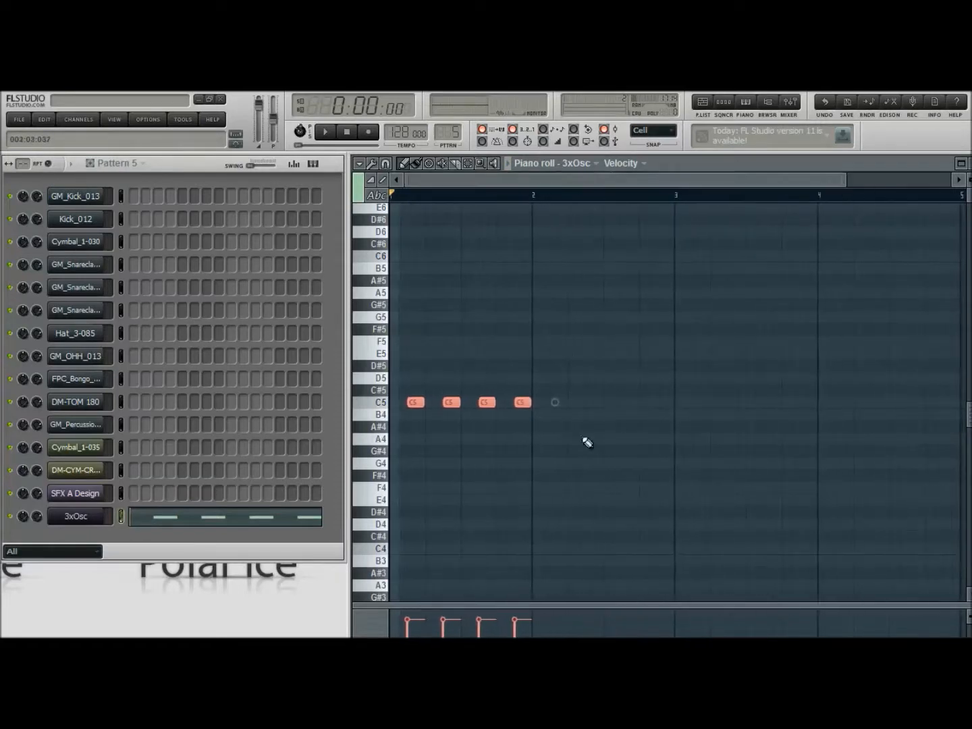
drag(416, 402, 697, 401)
drag(560, 179, 672, 179)
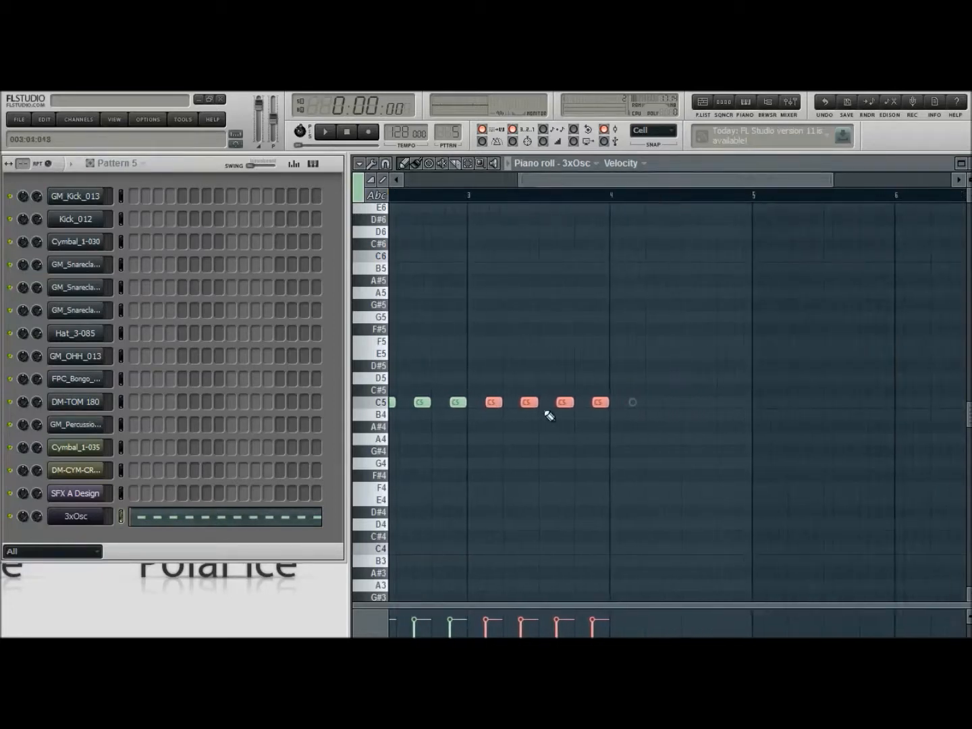
drag(490, 407, 635, 403)
drag(519, 185, 662, 189)
Add a half-beat C4 note under the last offbeat note of bar 4
scroll(507, 446, down, 3)
scroll(501, 440, down, 1)
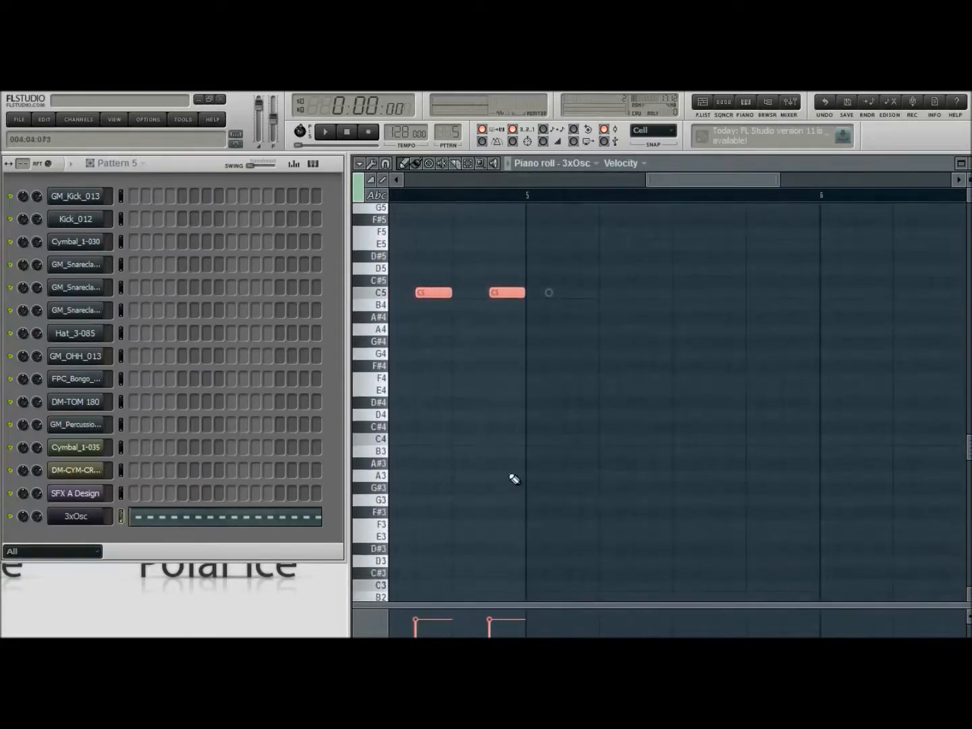
click(497, 439)
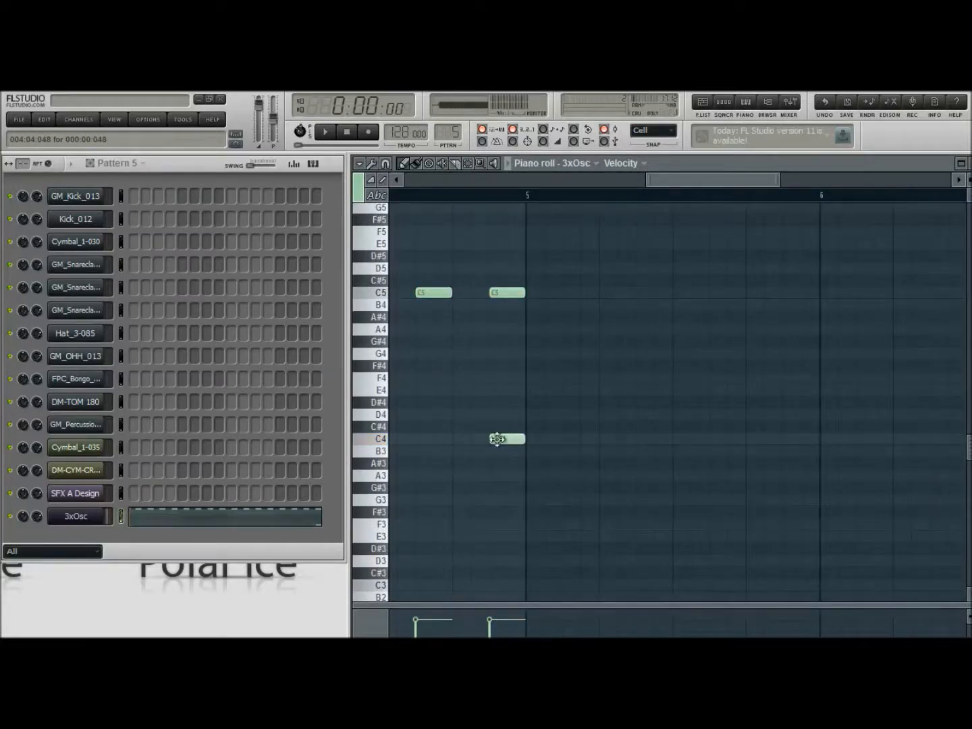
Transpose all the 3xOsc notes down one octave, then preview the start and end of the pattern
drag(647, 181, 407, 181)
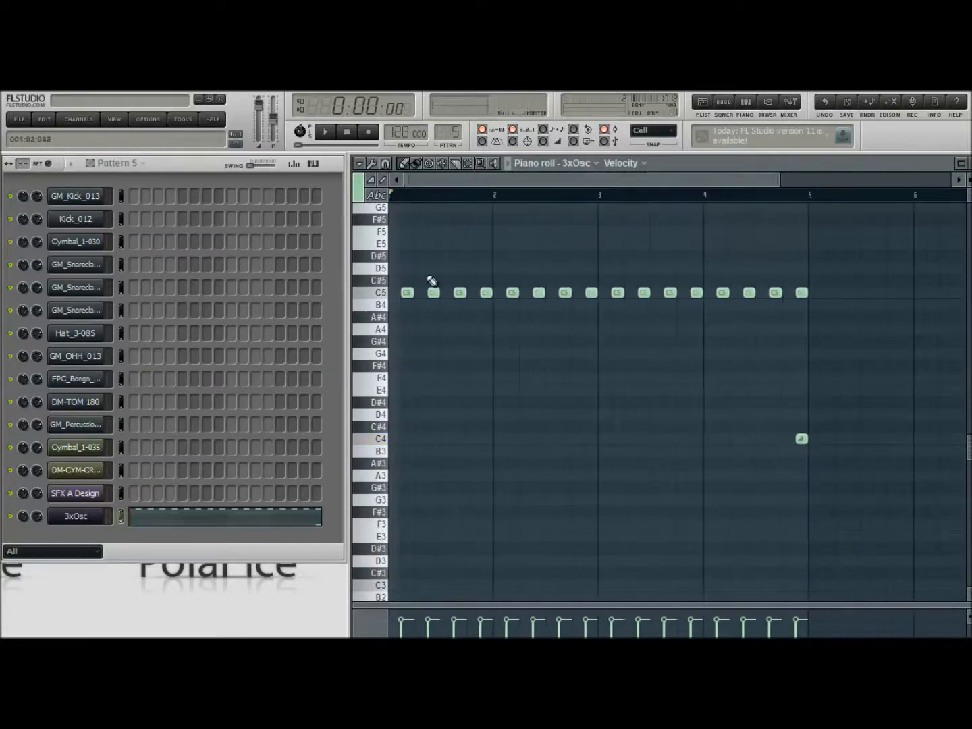
key(ctrl+a)
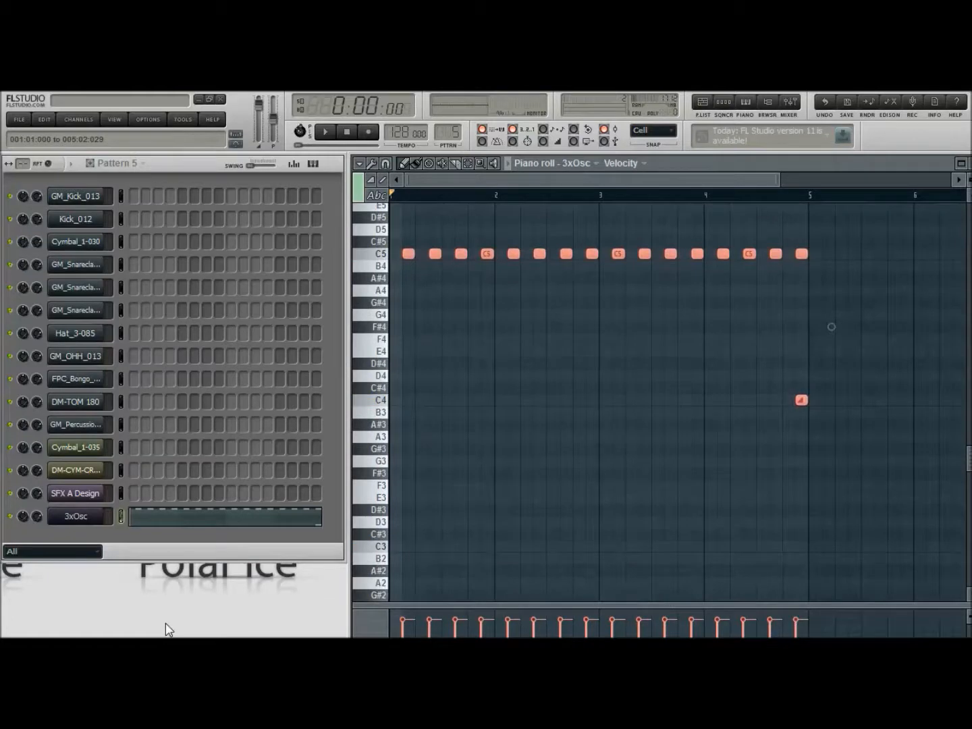
key(ctrl+Down)
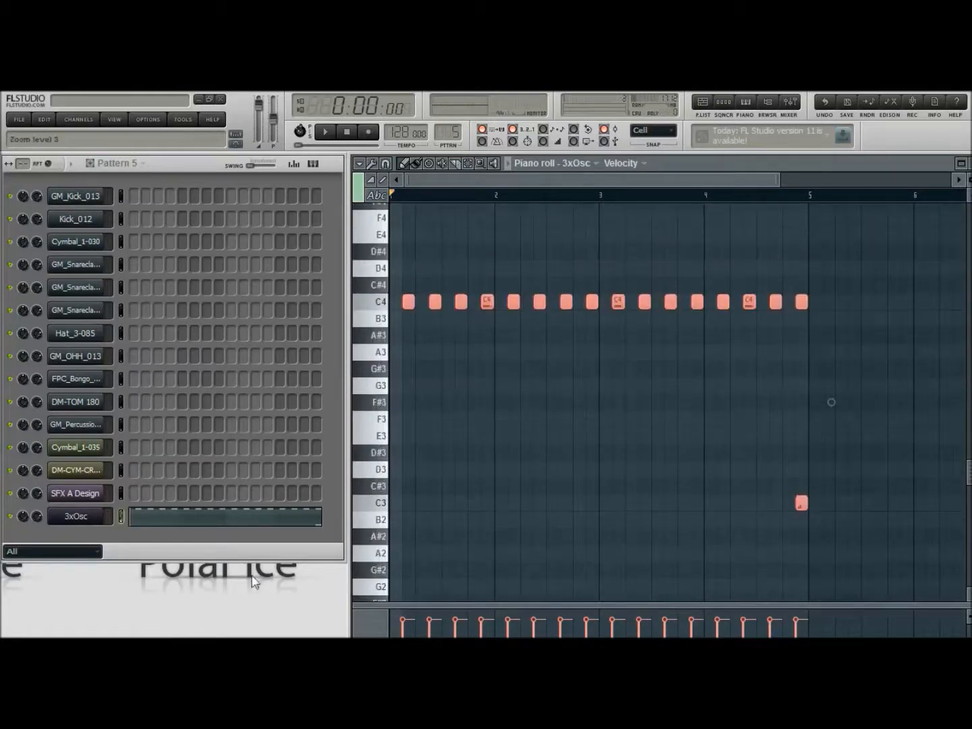
click(326, 131)
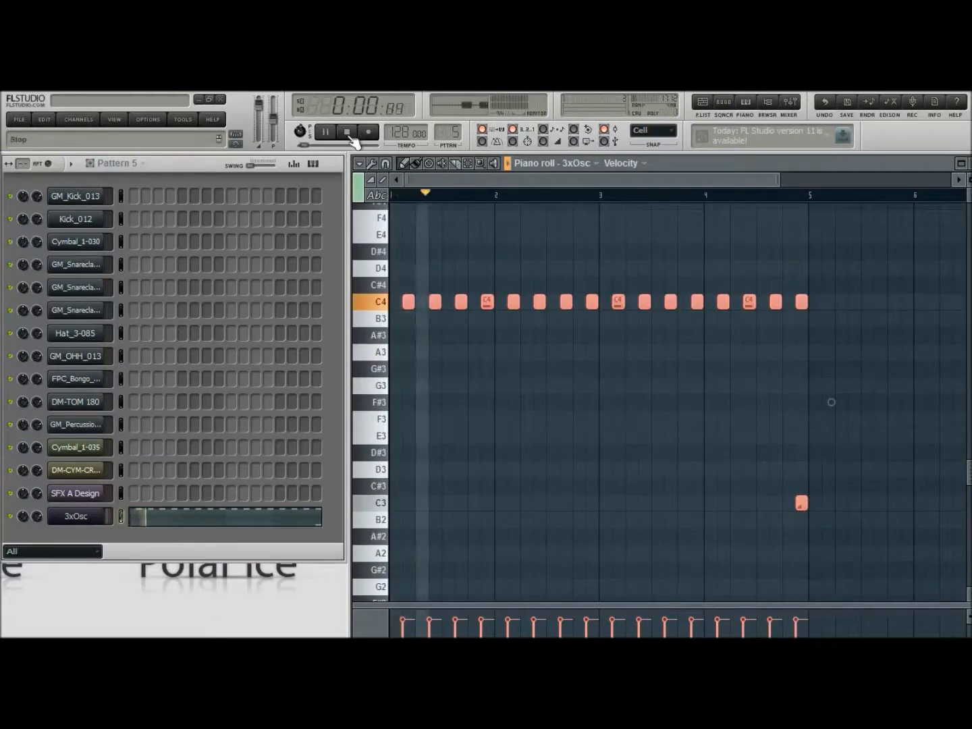
click(347, 131)
click(781, 195)
click(325, 131)
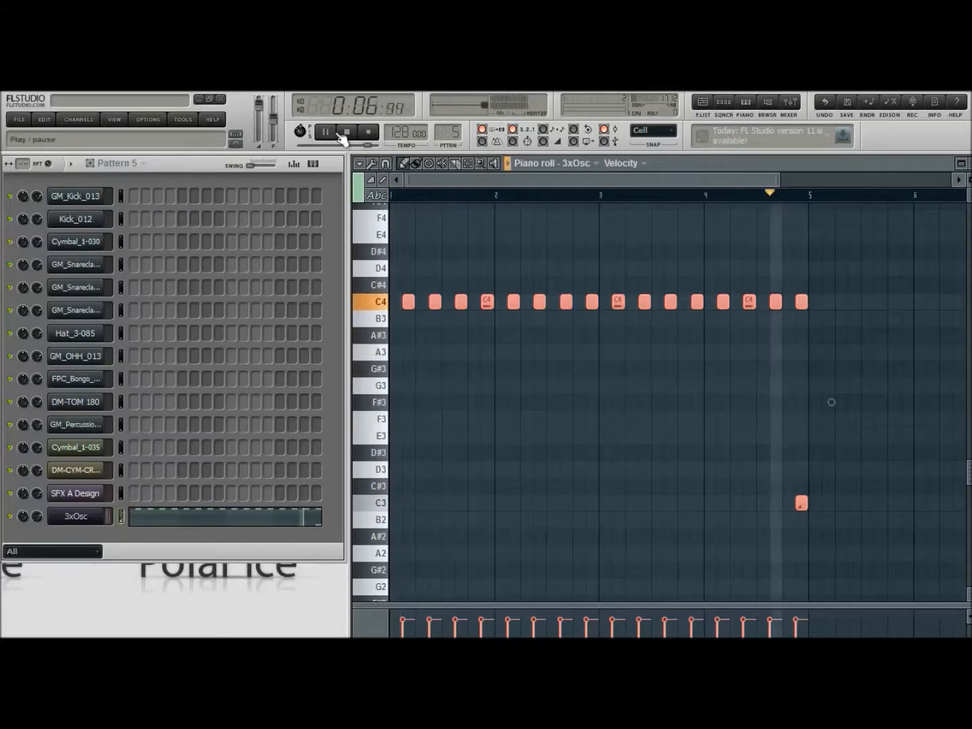
click(347, 131)
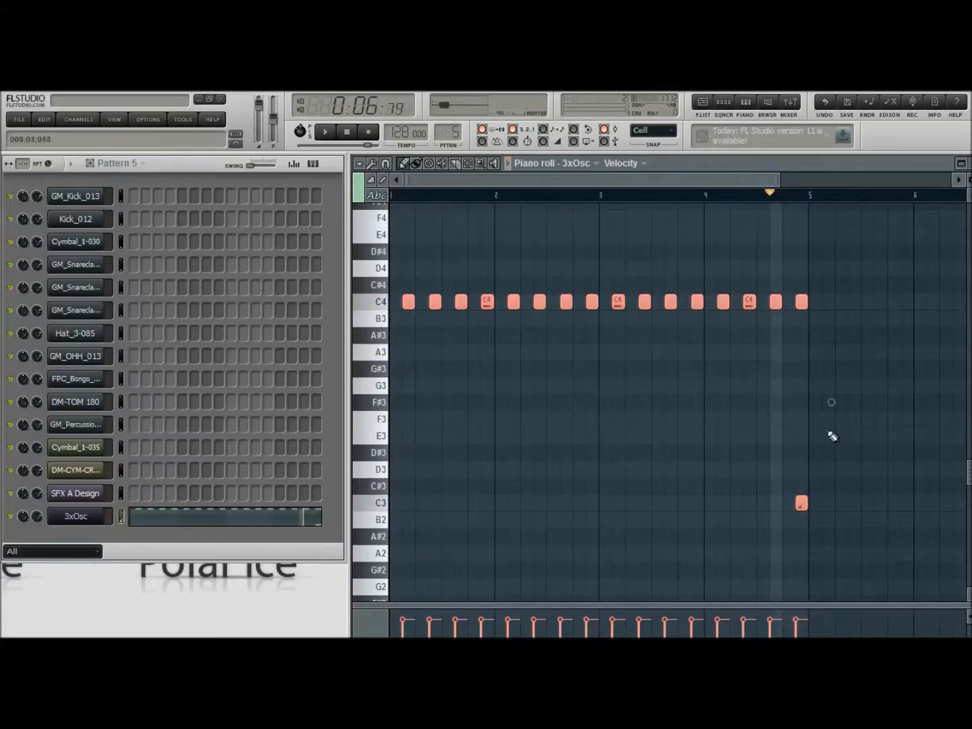
Move the low note at the end of bar 4 down to C2 and preview the ending
drag(803, 505, 800, 587)
click(802, 394)
click(329, 133)
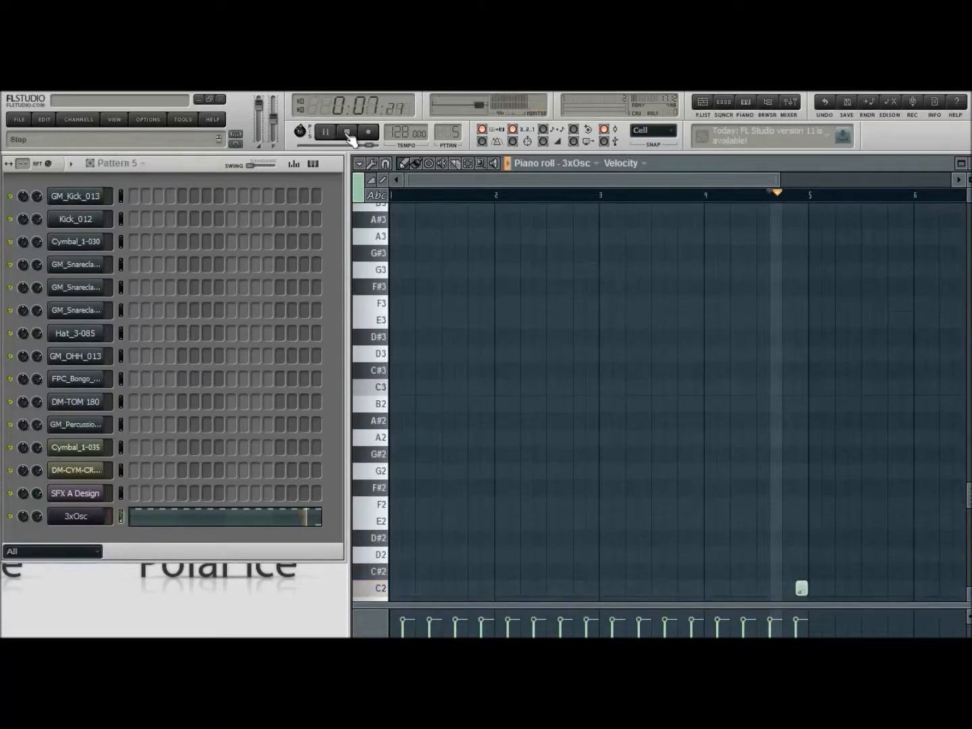
click(350, 133)
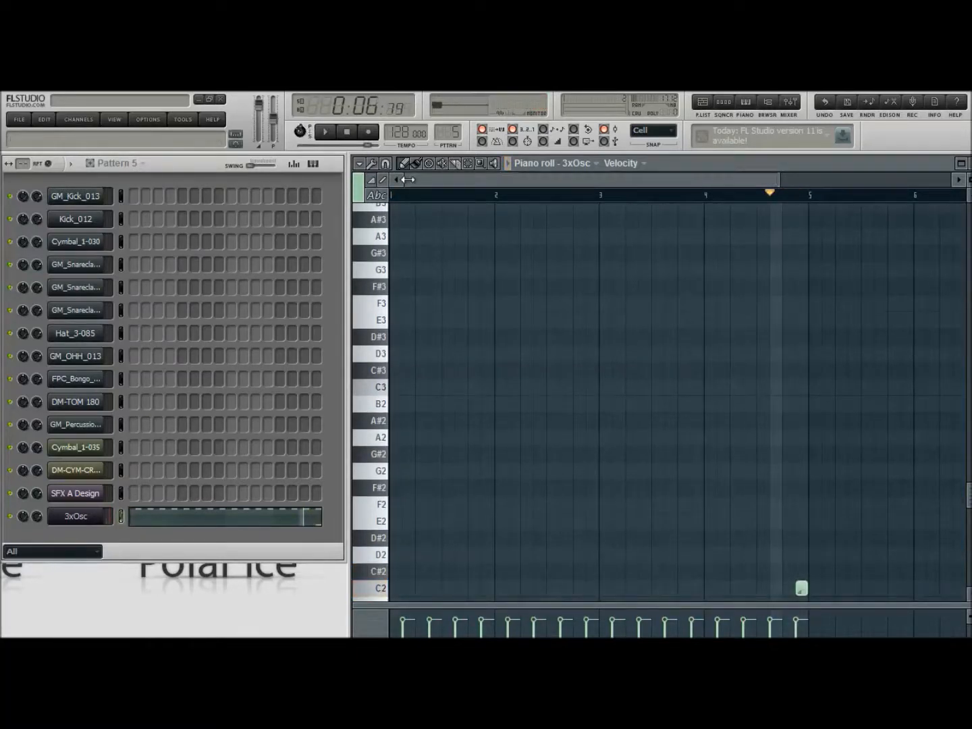
Place Pattern 5 back to back on playlist Track 5 from bar 1 to bar 33
key(F5)
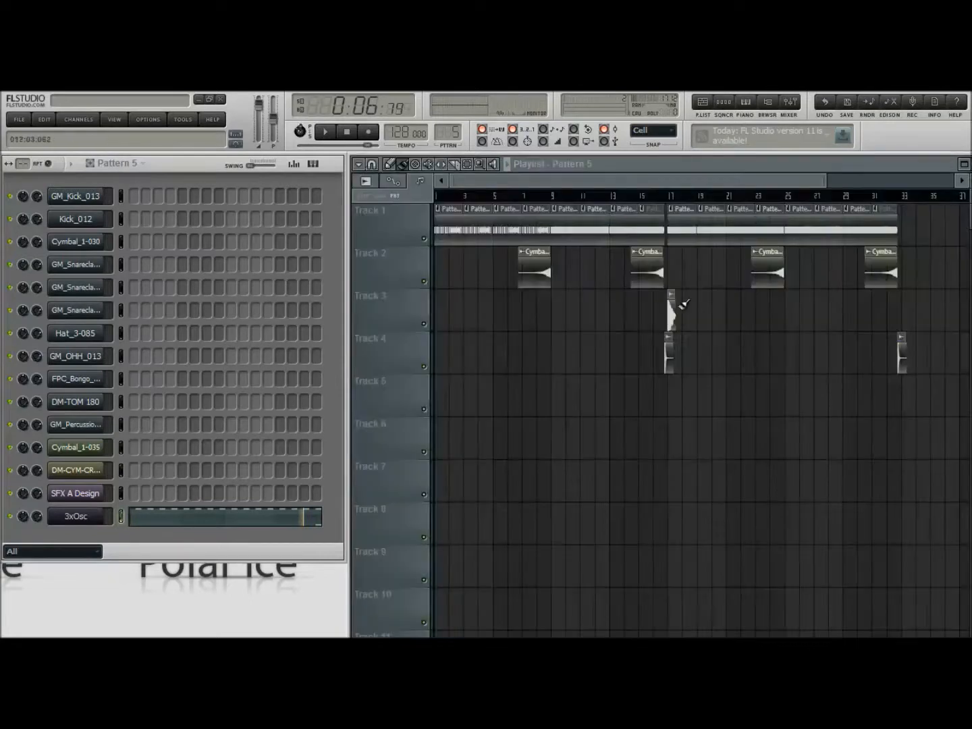
click(449, 403)
mouse_move(463, 402)
mouse_down()
mouse_move(697, 402)
mouse_move(637, 403)
mouse_up()
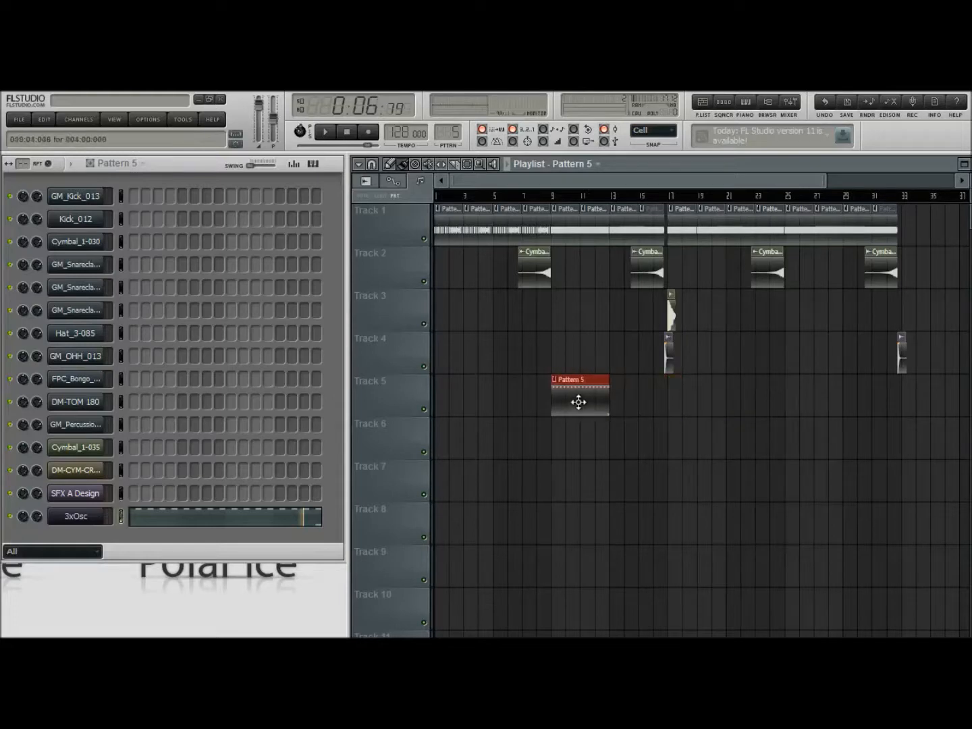
click(623, 398)
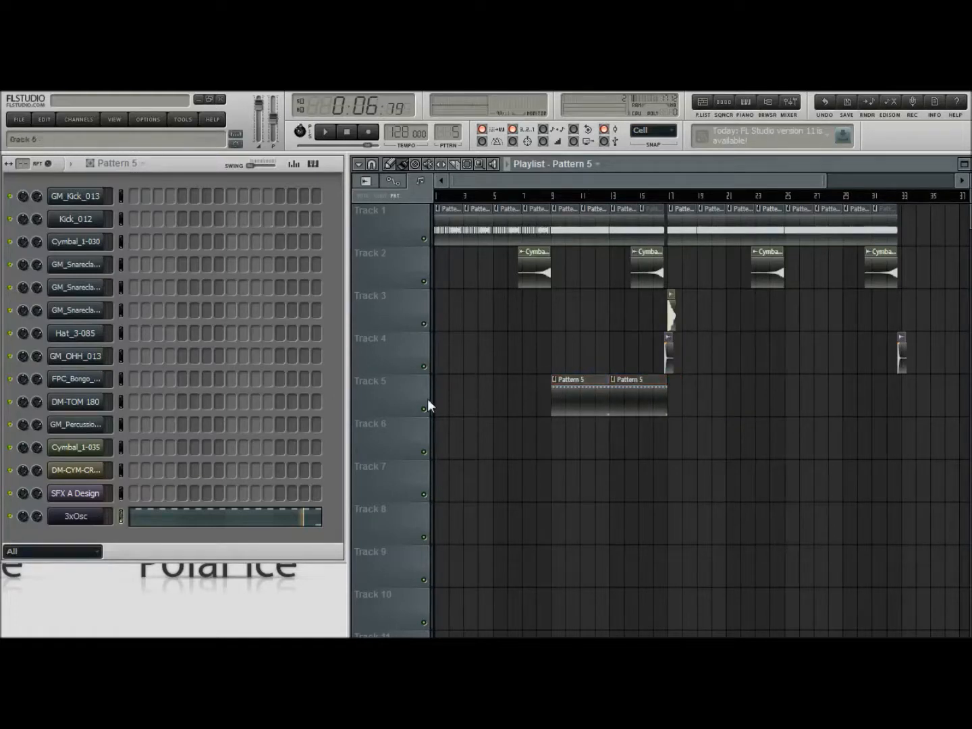
drag(445, 395, 515, 405)
drag(661, 397, 890, 394)
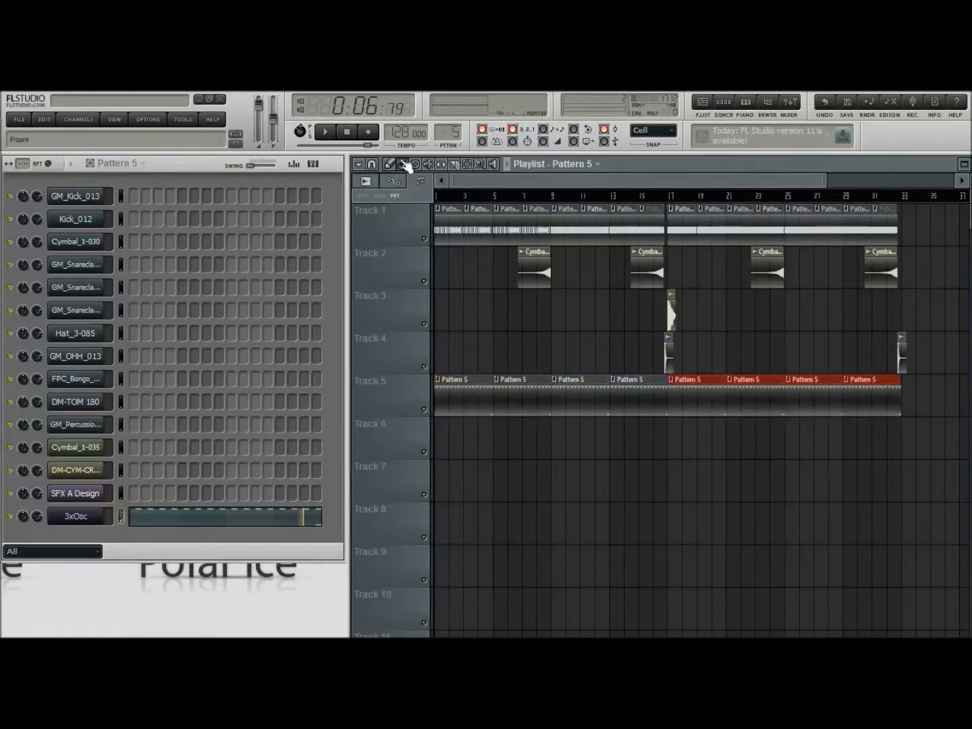
Play the song from the start and route the 3xOsc channel to mixer insert 15
click(436, 198)
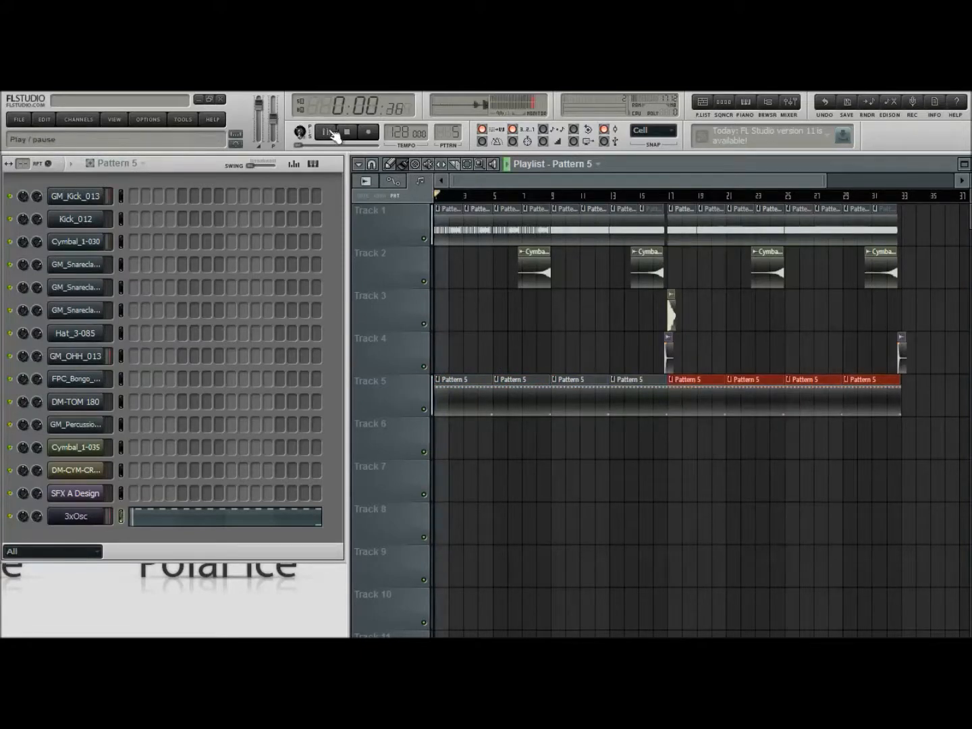
click(790, 104)
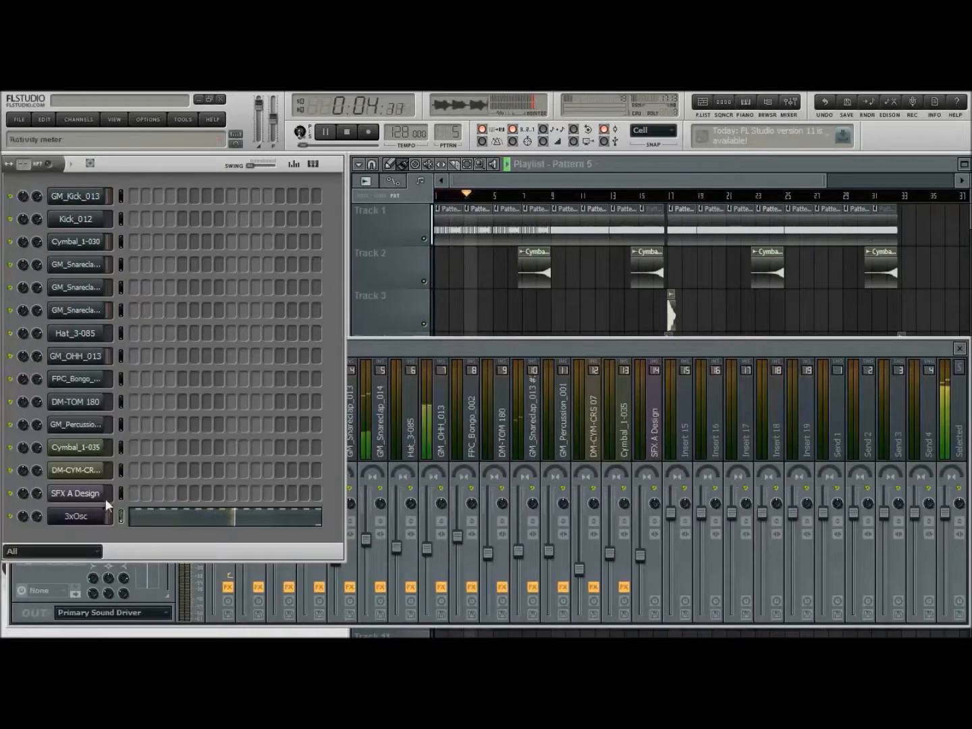
click(687, 421)
key(ctrl+l)
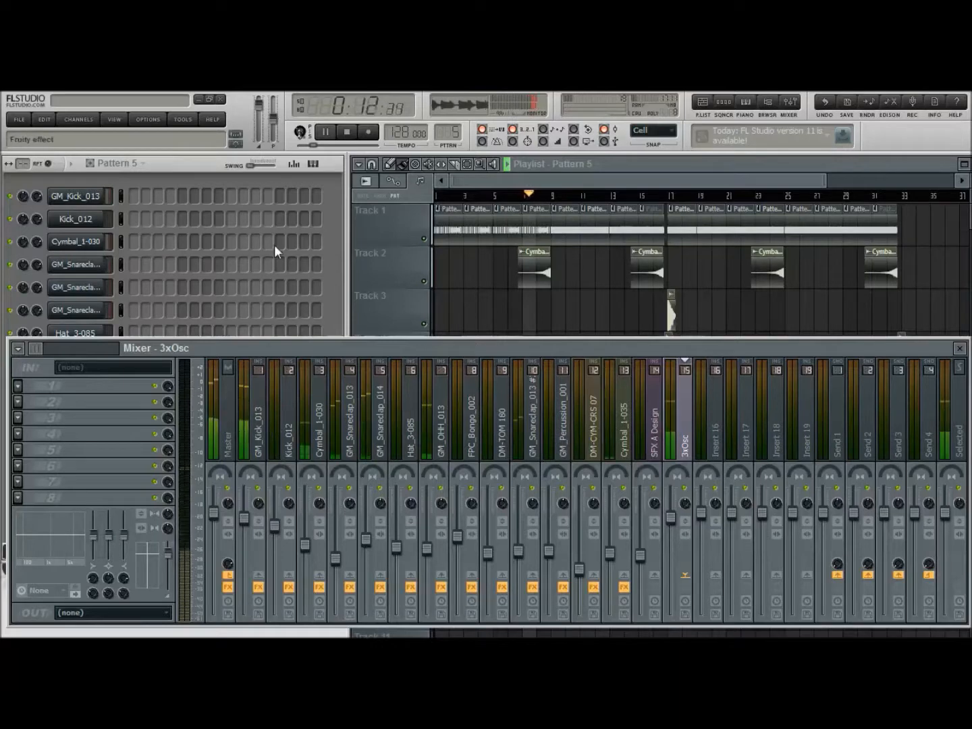
Add Fruity Parametric EQ 2 to the 3xOsc insert, shape band 1 as a steep low cut, and slightly boost band 2 in the bass
click(337, 158)
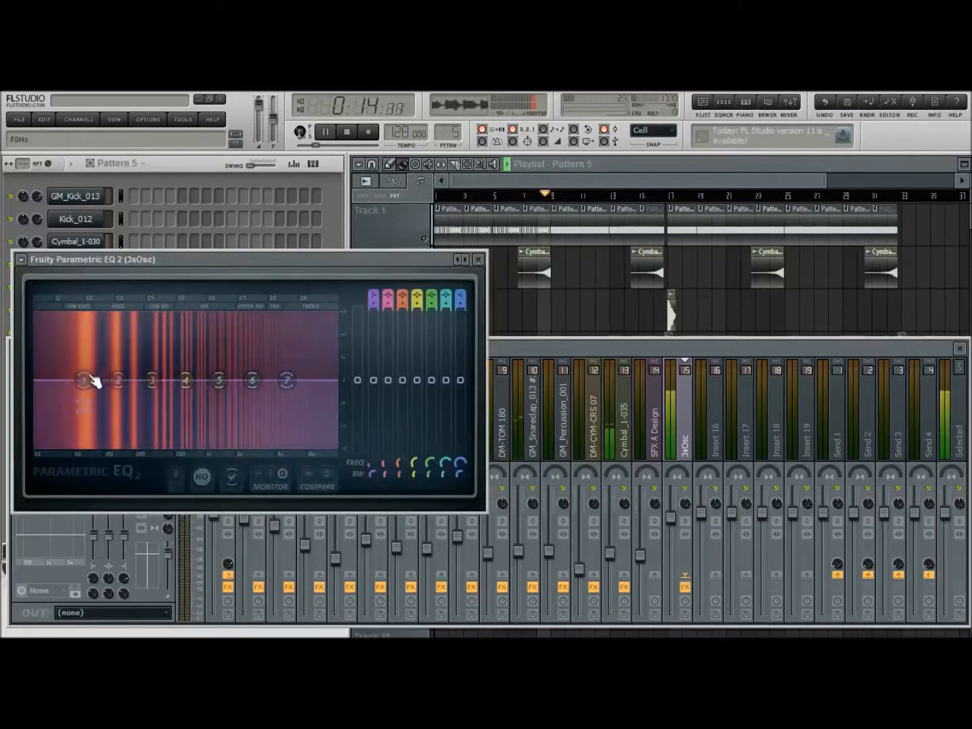
right_click(84, 381)
click(94, 393)
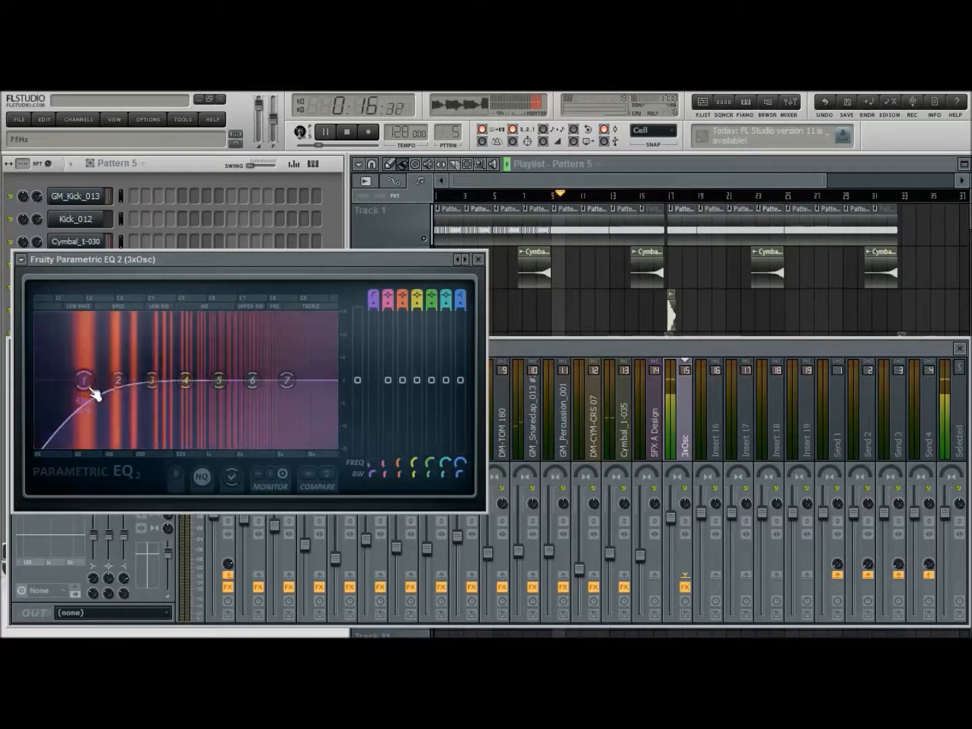
click(155, 438)
mouse_move(373, 474)
mouse_down()
mouse_move(373, 483)
mouse_move(373, 470)
mouse_move(383, 472)
mouse_up()
drag(388, 380, 388, 368)
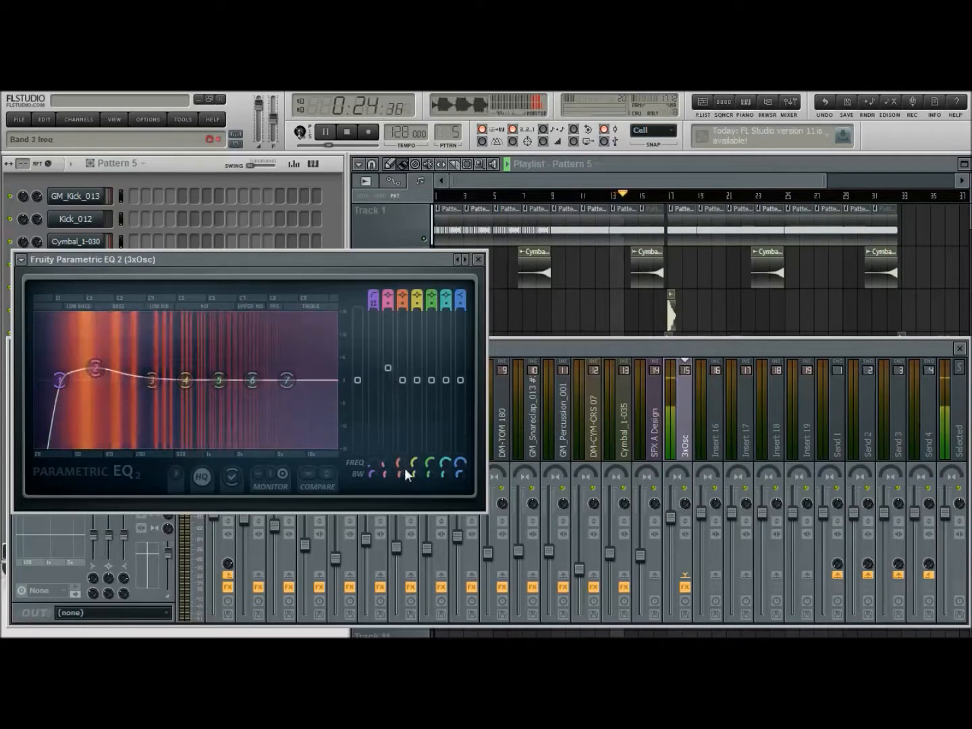
Boost the highs with EQ band 7, reduce band 2's bass boost, and lower the 3xOsc insert's volume fader
drag(288, 380, 229, 368)
drag(95, 368, 97, 374)
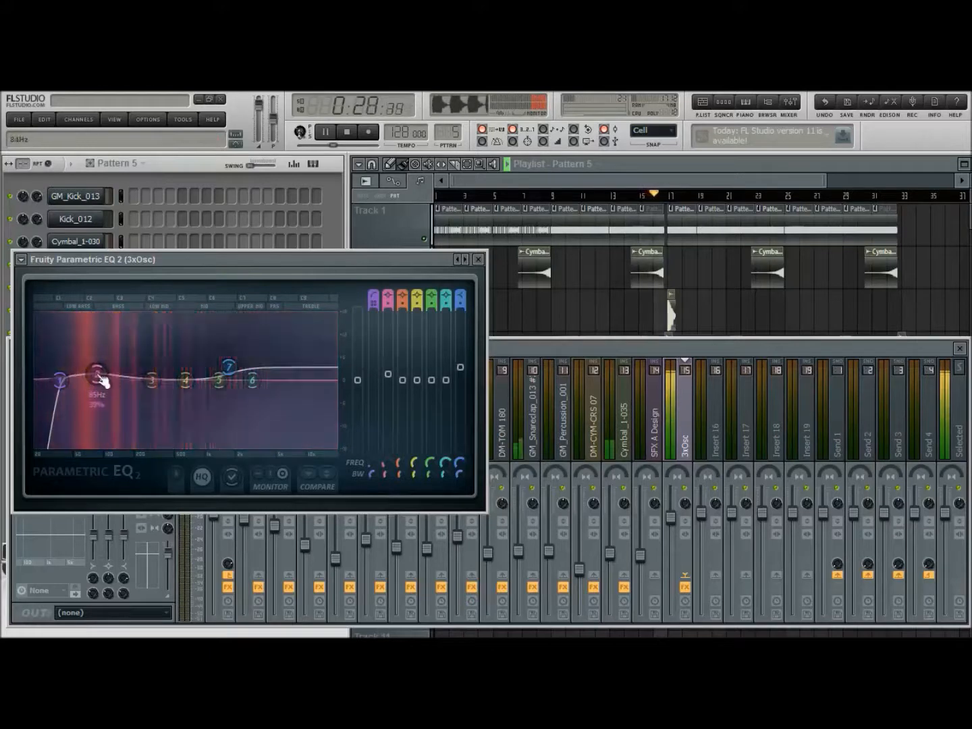
click(478, 258)
drag(671, 519, 672, 542)
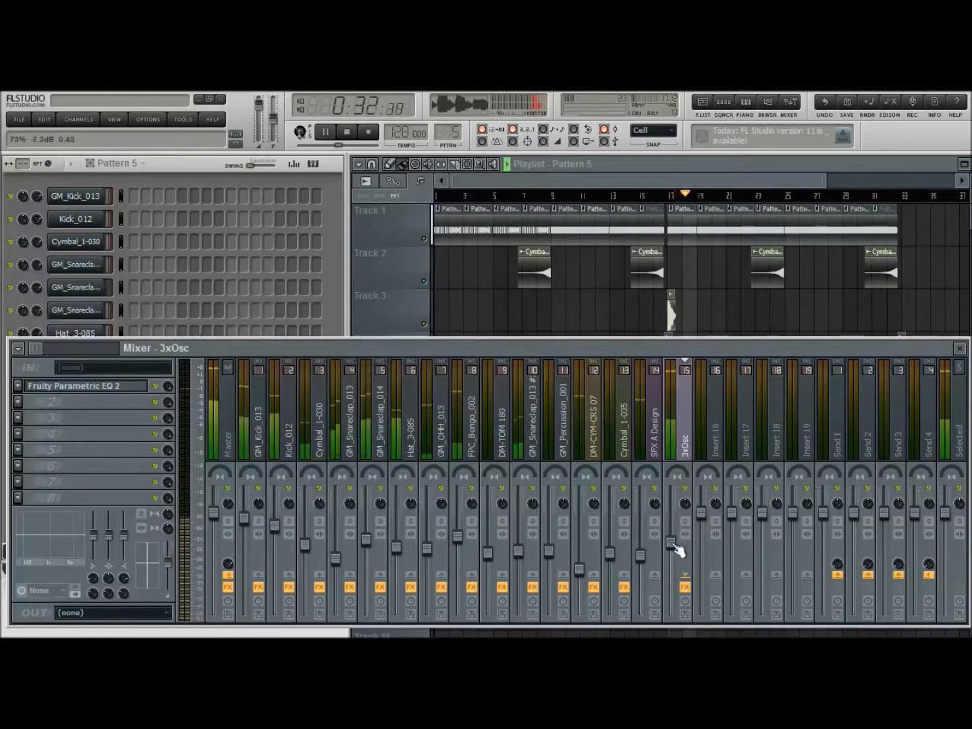
drag(671, 544, 671, 542)
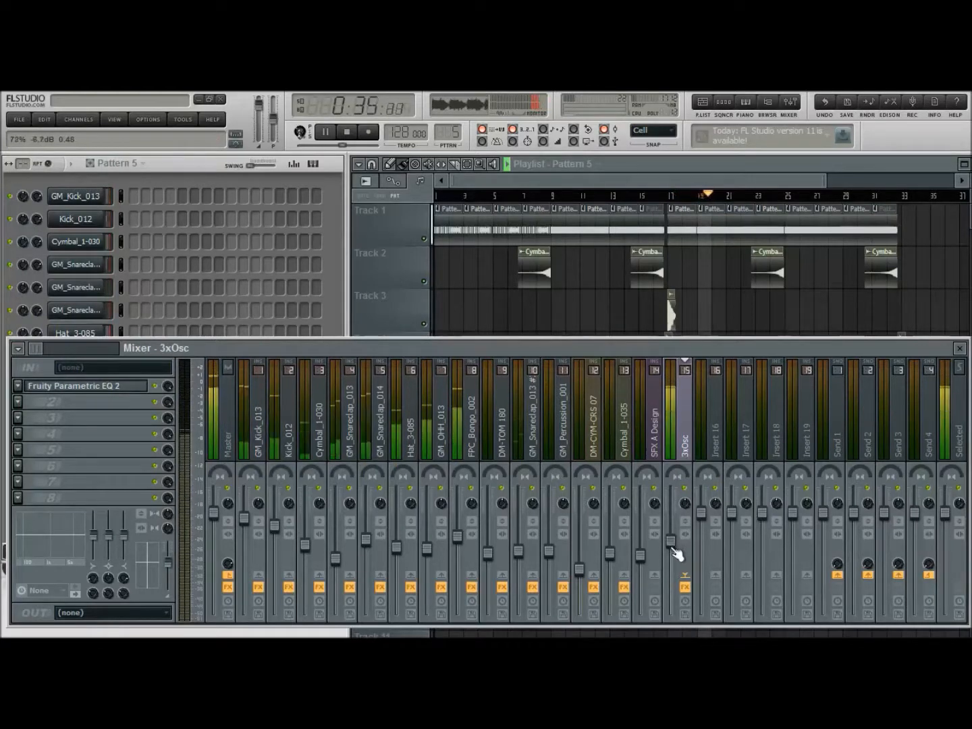
Send the GM_Kick_013 insert to the 3xOsc insert and add Fruity Limiter to the second effect slot of 3xOsc
click(262, 441)
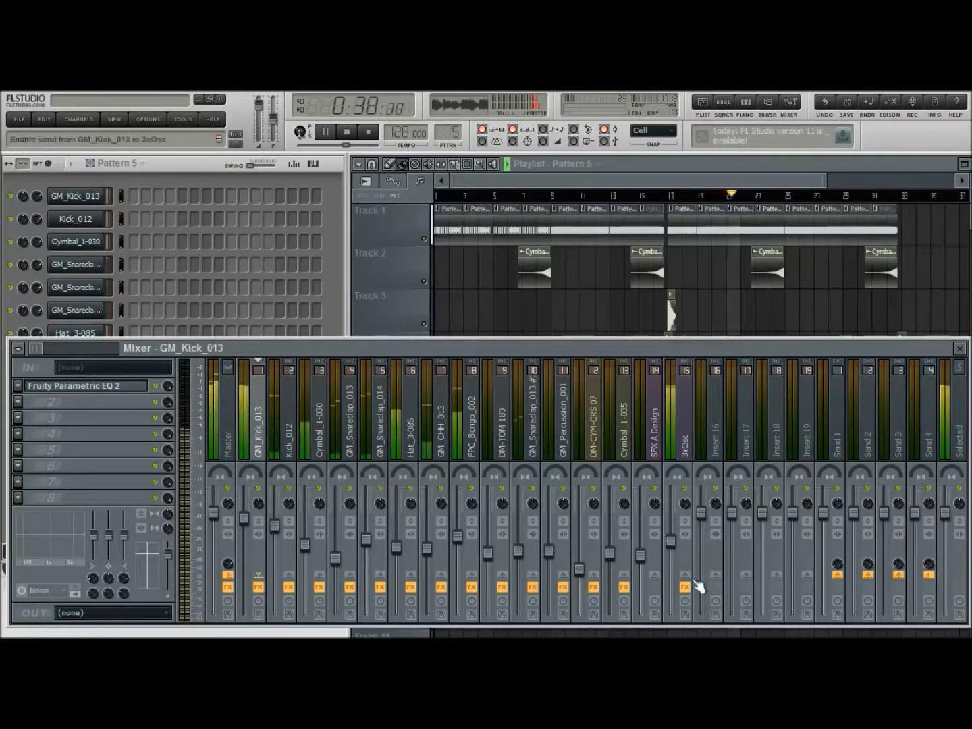
click(685, 397)
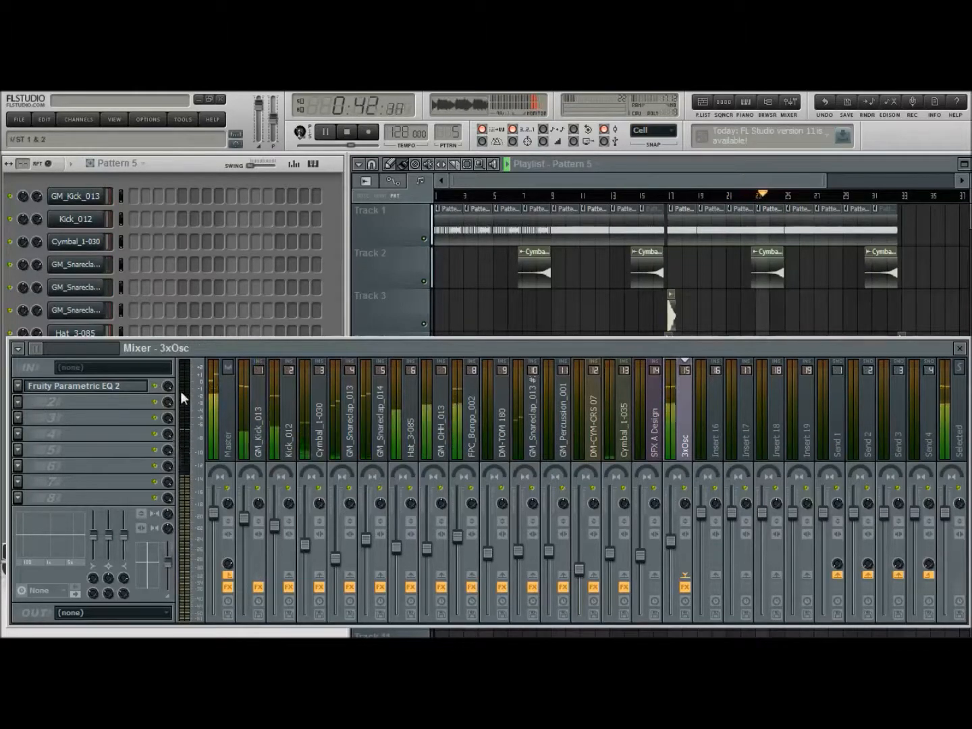
click(204, 621)
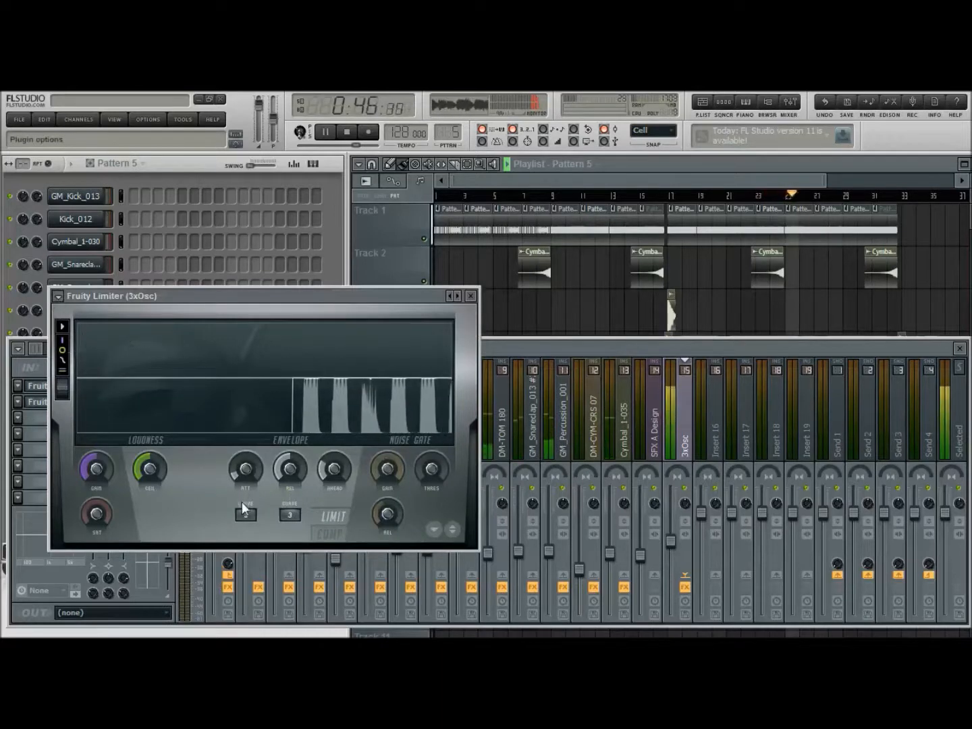
Set Fruity Limiter to compressor mode with sidechain input 1, lower its threshold, raise its ratio, adjust its release, and trim the 3xOsc fader
click(330, 534)
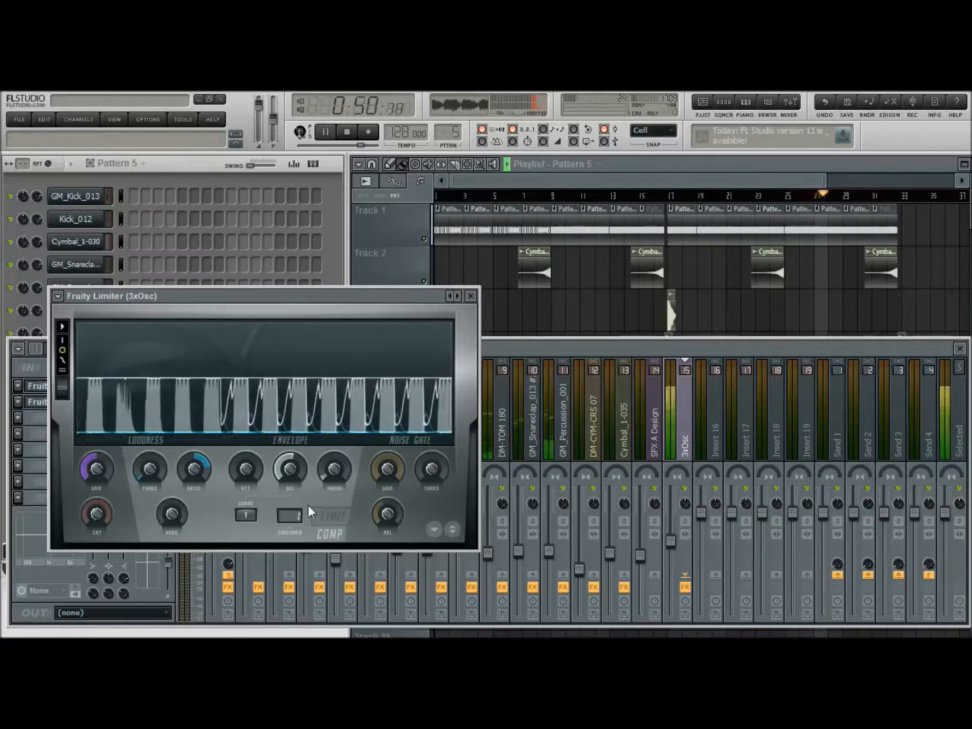
drag(286, 471, 289, 477)
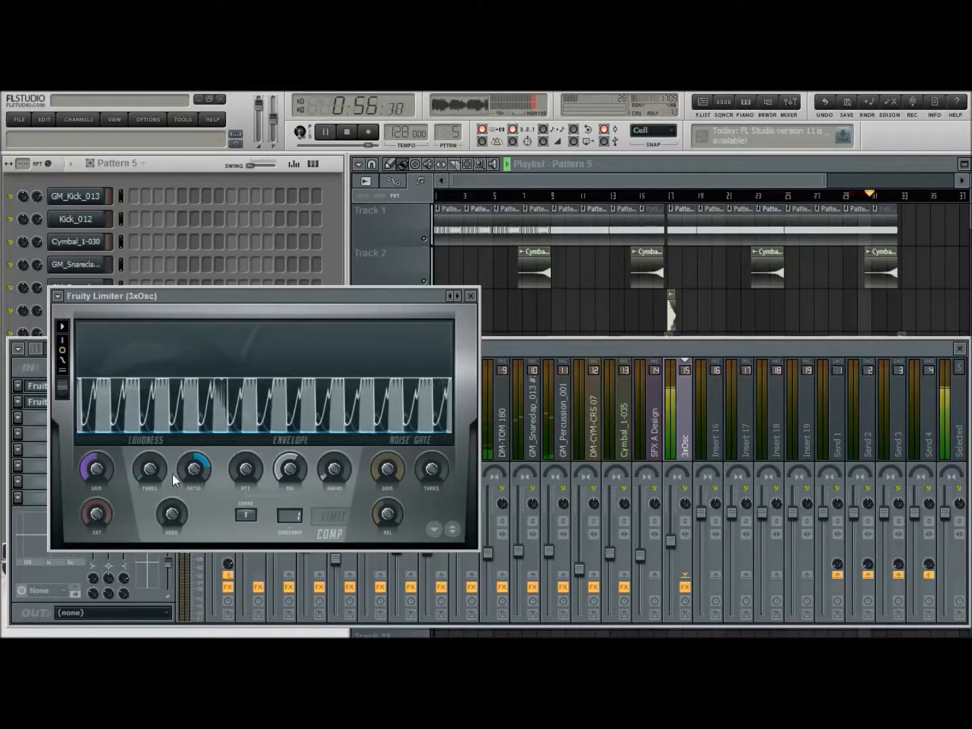
drag(295, 479, 294, 469)
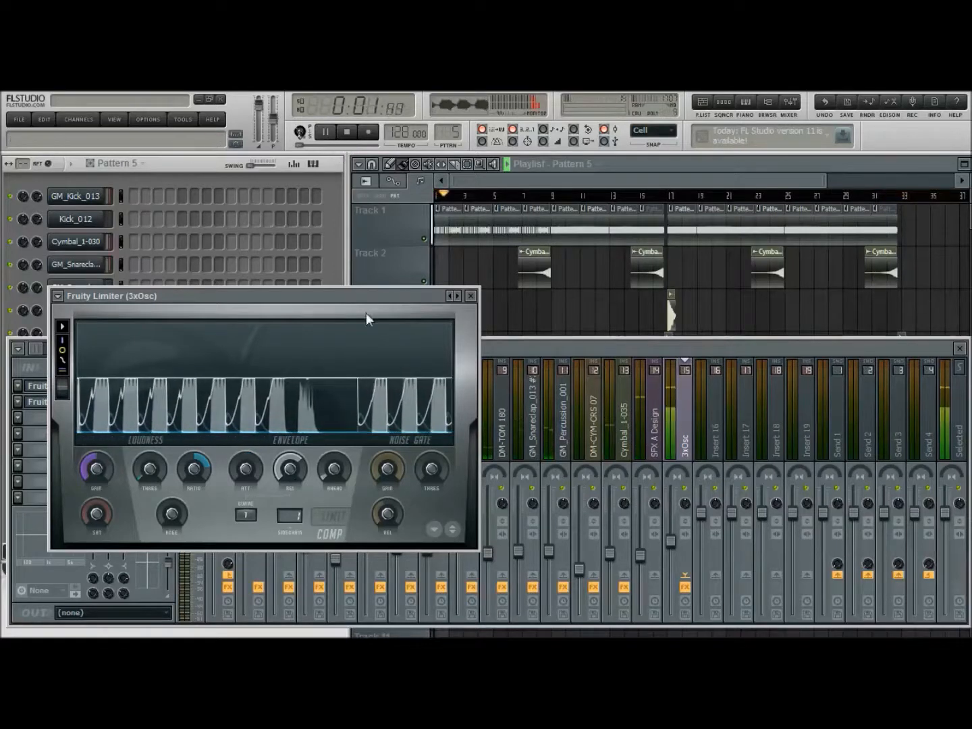
click(471, 296)
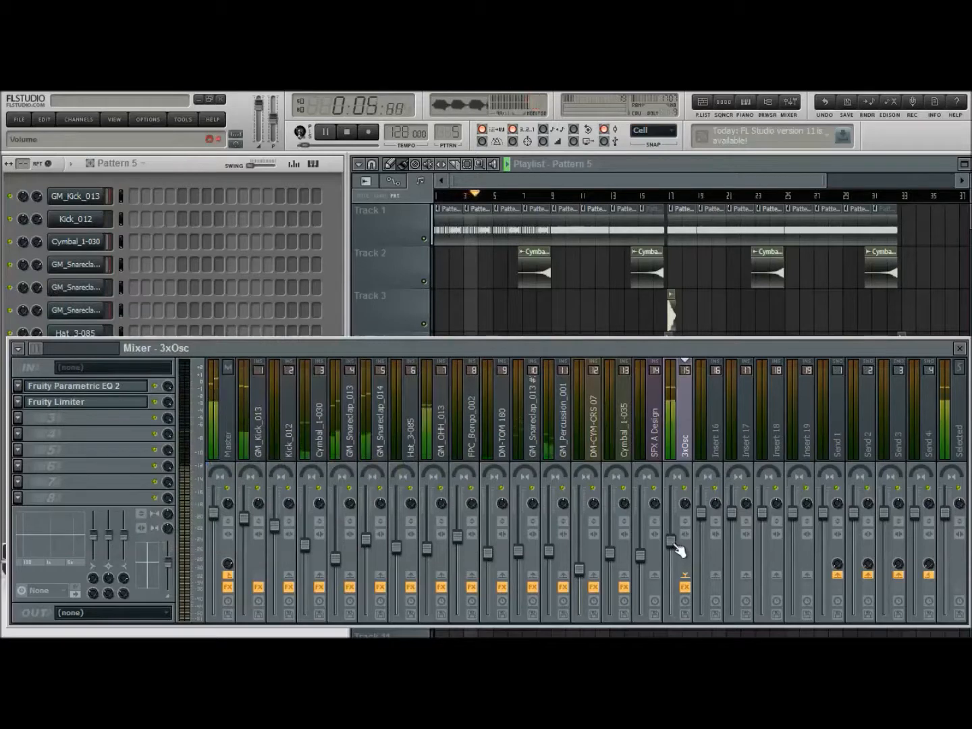
drag(672, 542, 673, 544)
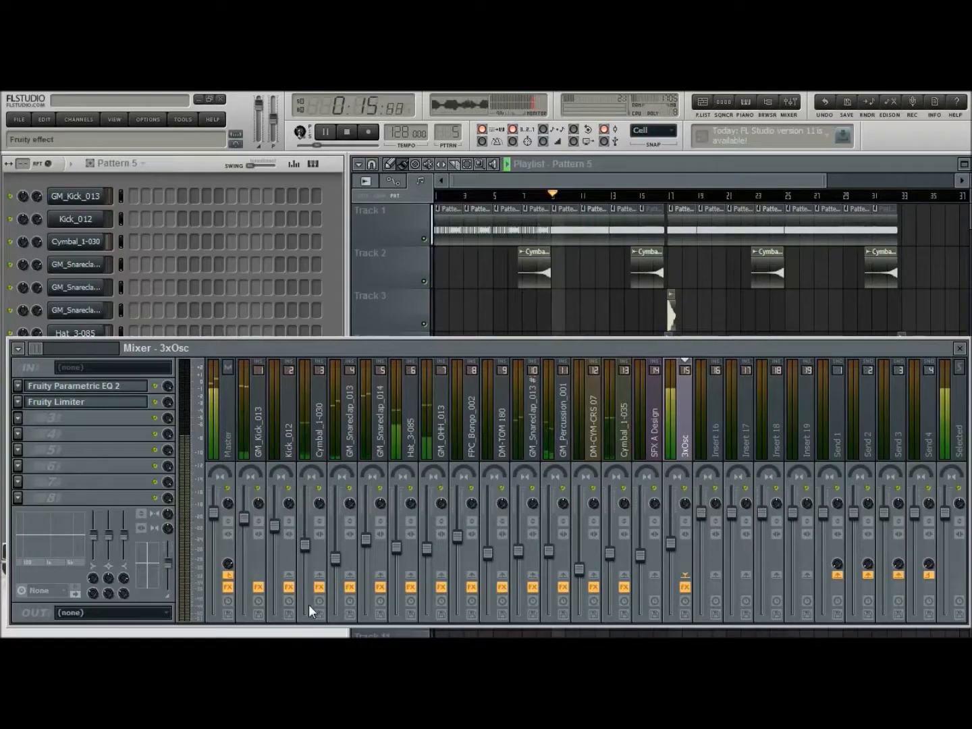
Stop the song, play Pattern 5 on its own, and add Fruity WaveShaper to the third effect slot of 3xOsc
click(578, 167)
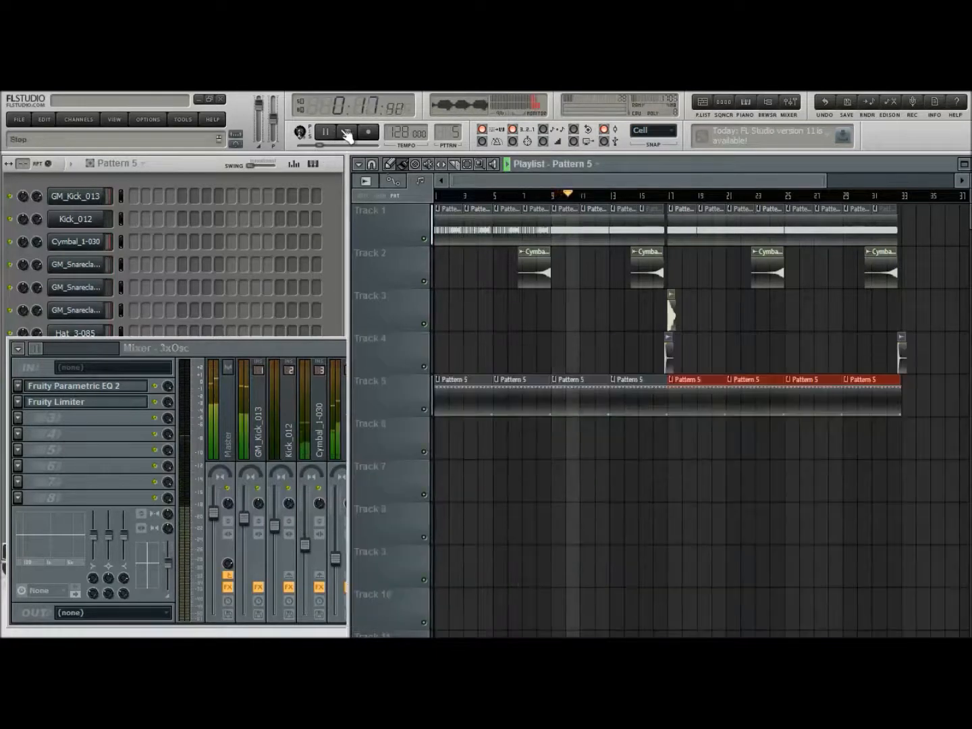
click(348, 132)
drag(268, 343, 264, 333)
click(268, 312)
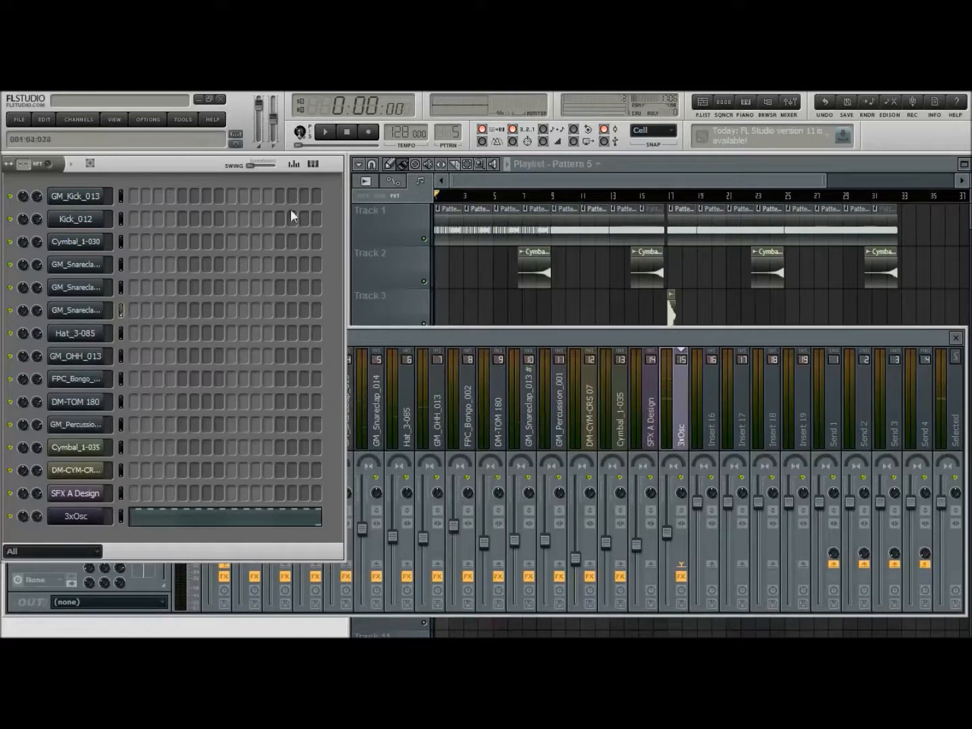
click(415, 337)
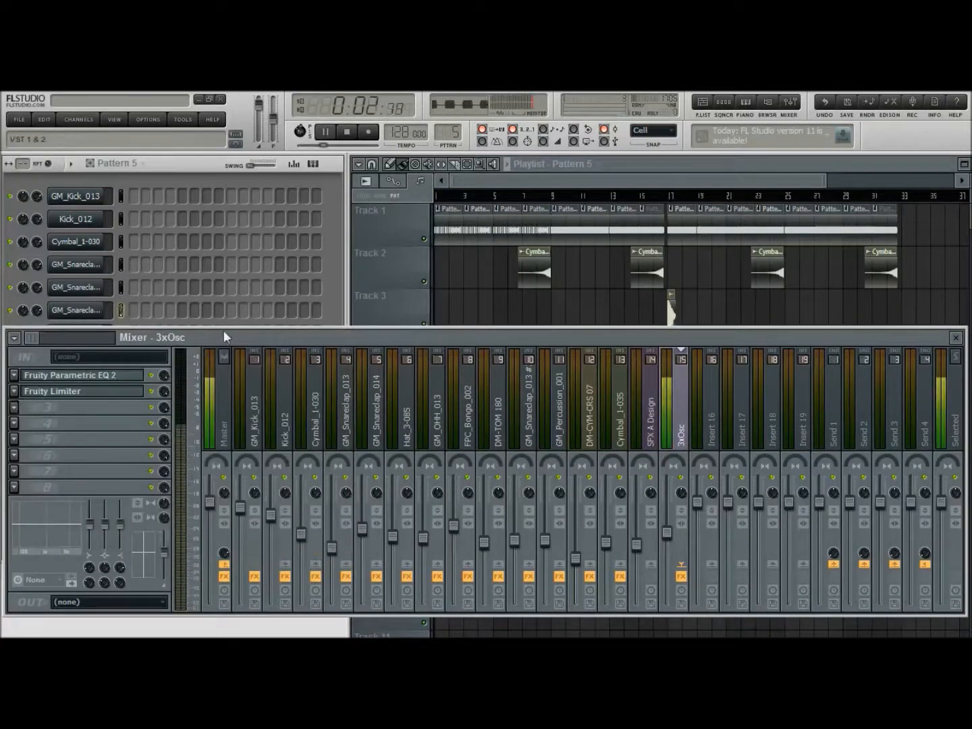
click(318, 376)
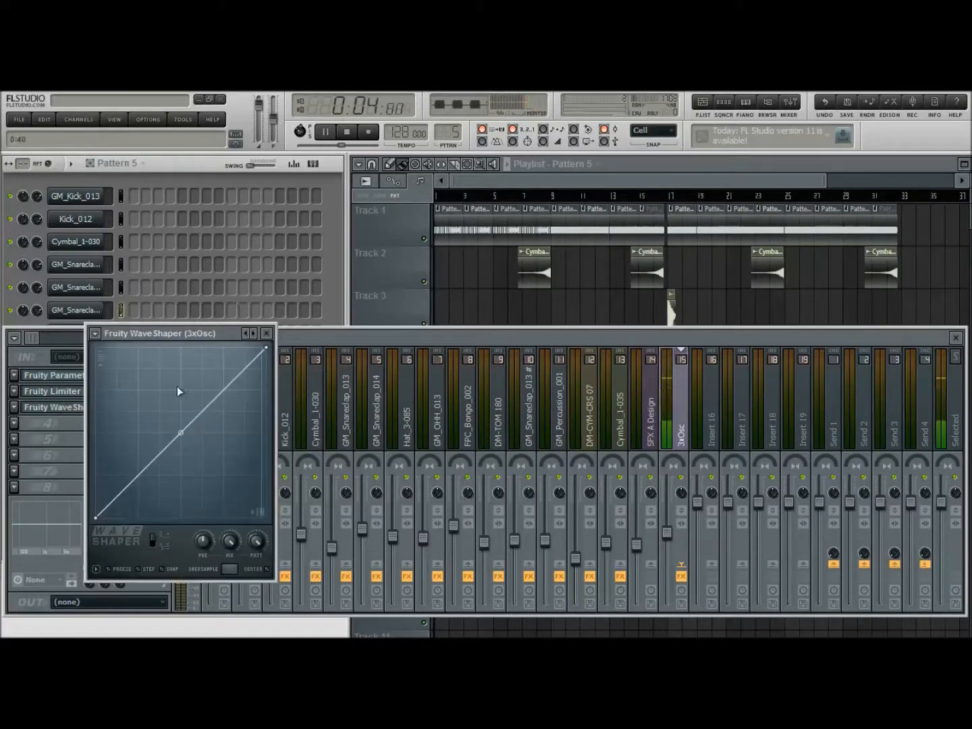
Shape the WaveShaper curve as a sawtooth, rising to the maximum at the midpoint, dropping vertically to the minimum, and rising again
drag(178, 369, 181, 359)
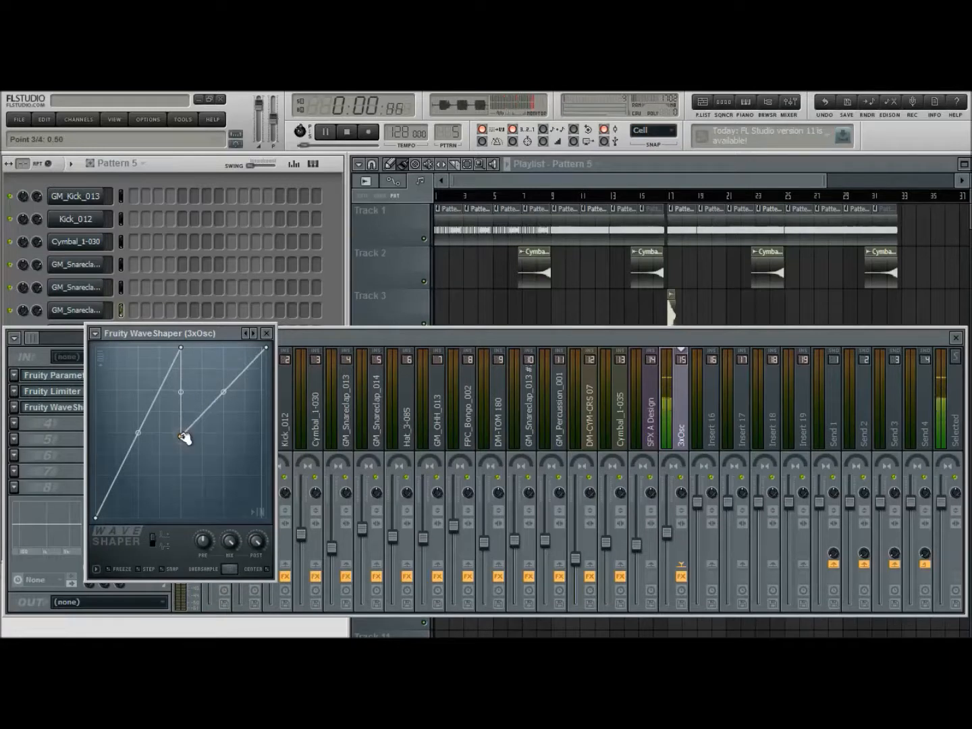
drag(184, 440, 184, 517)
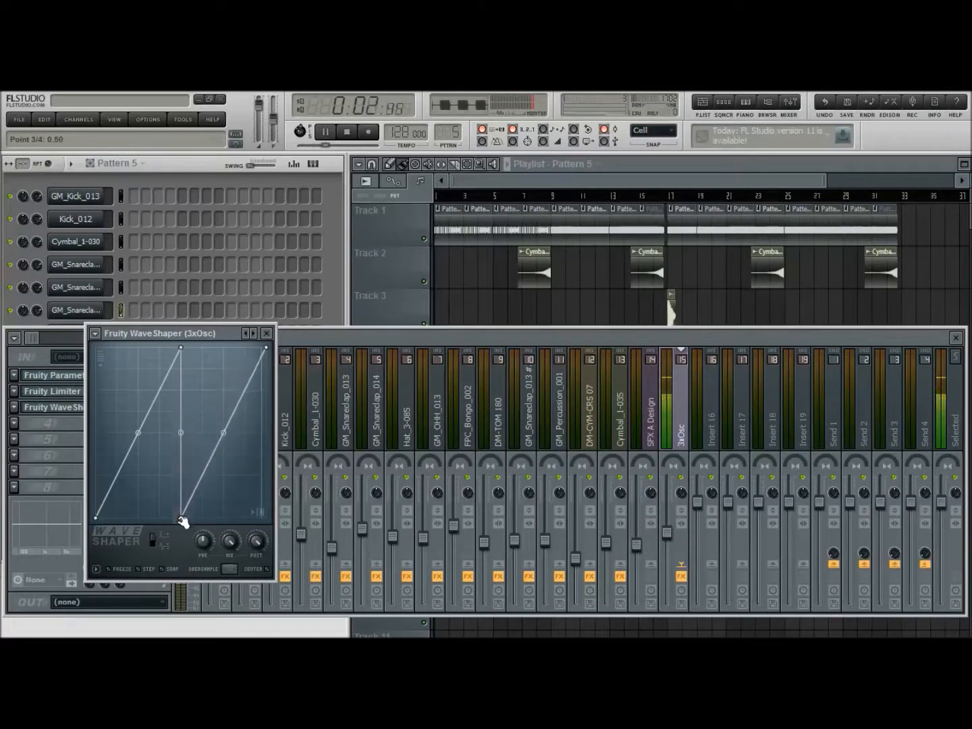
click(268, 334)
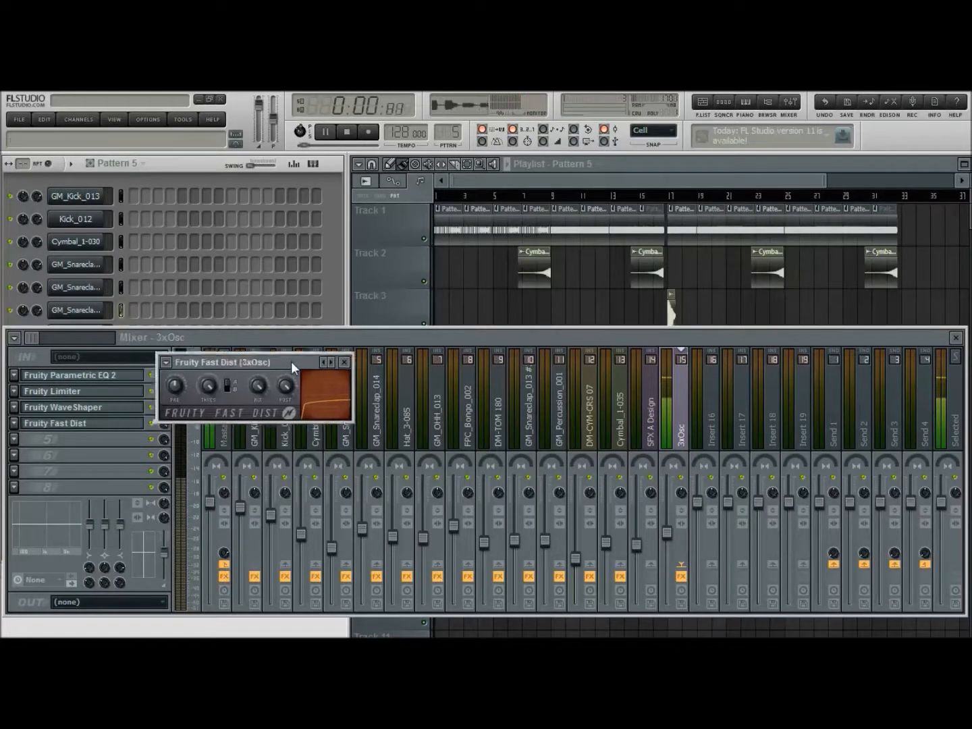
Add Fruity Fast Dist to the fourth effect slot of 3xOsc, raise its preamp, and stop the preview
drag(291, 361, 380, 355)
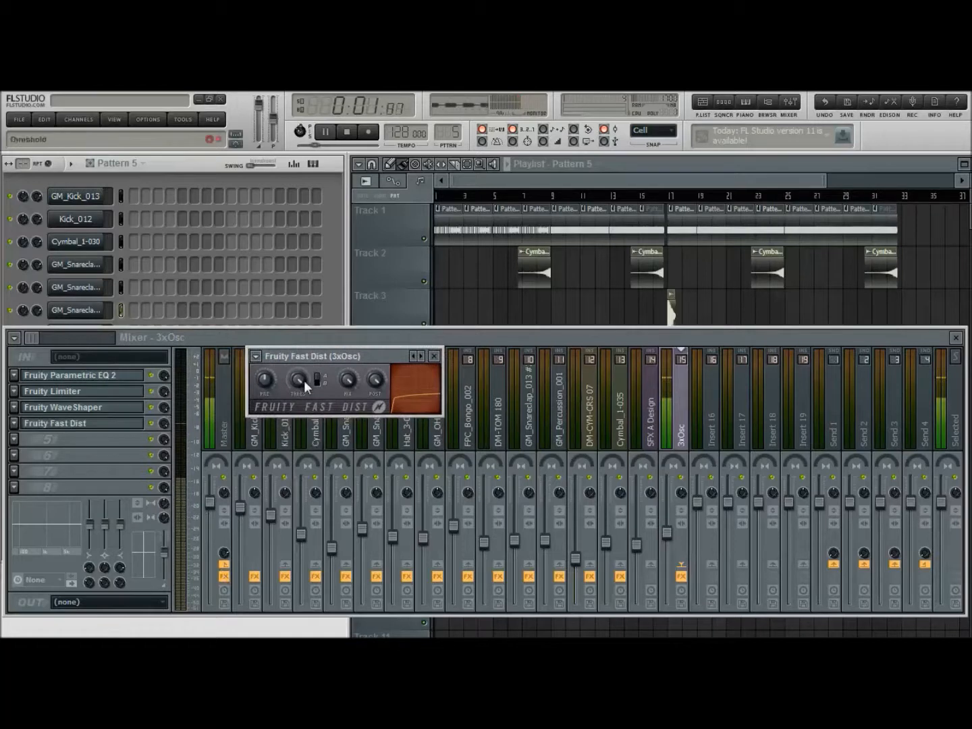
drag(271, 382, 272, 362)
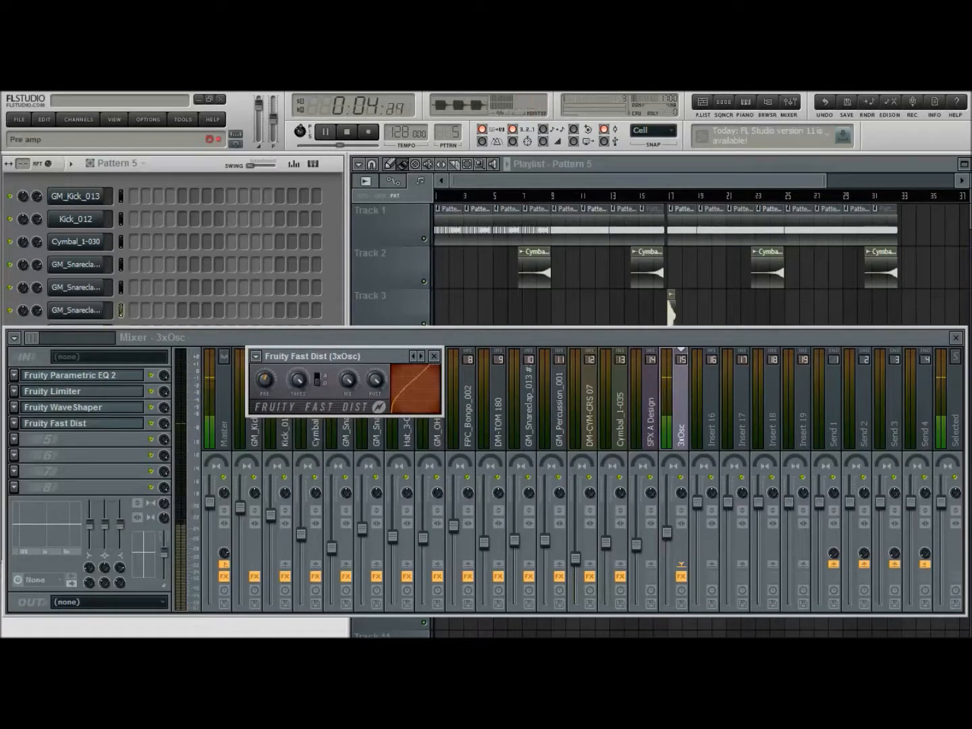
click(434, 355)
click(347, 133)
click(348, 133)
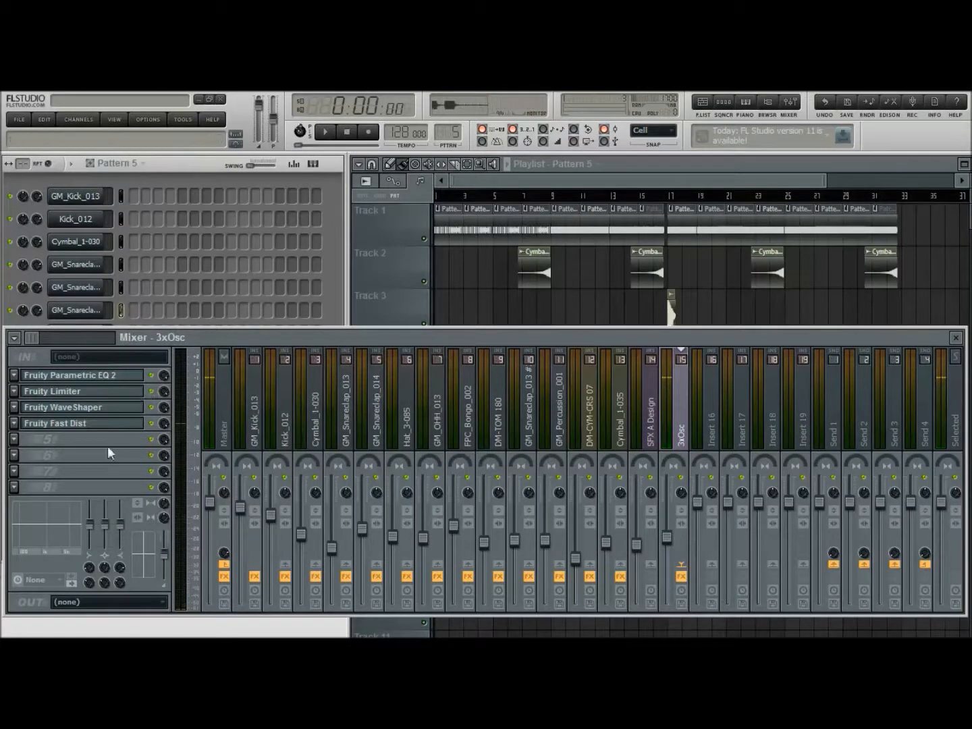
Check the oscillator shapes in the 3xOsc channel settings and briefly preview the pattern
click(343, 295)
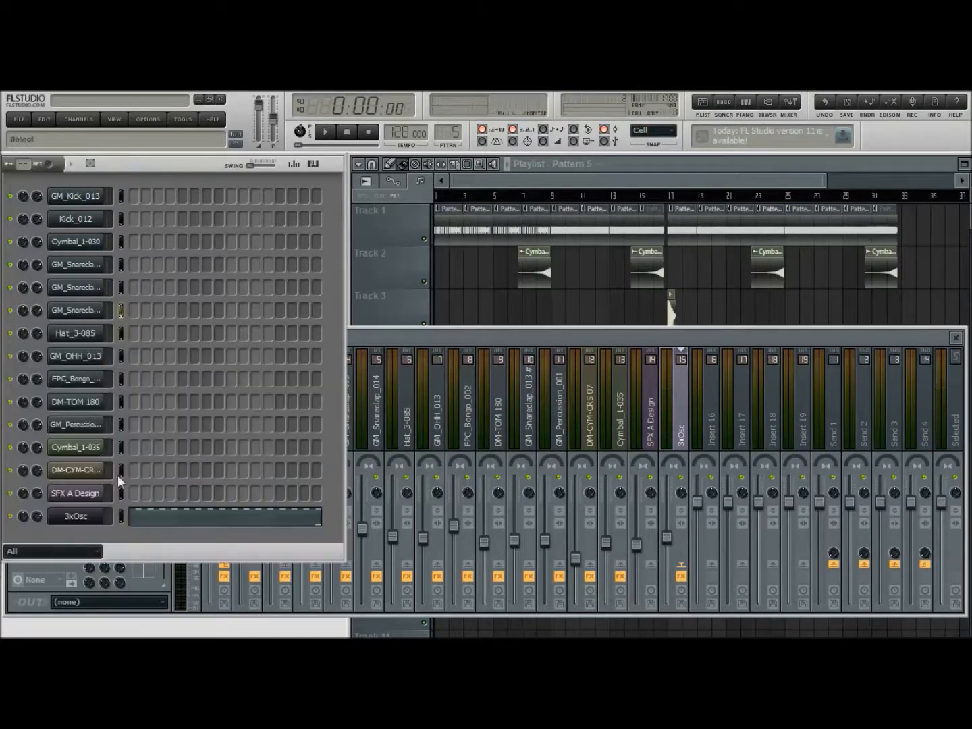
click(106, 516)
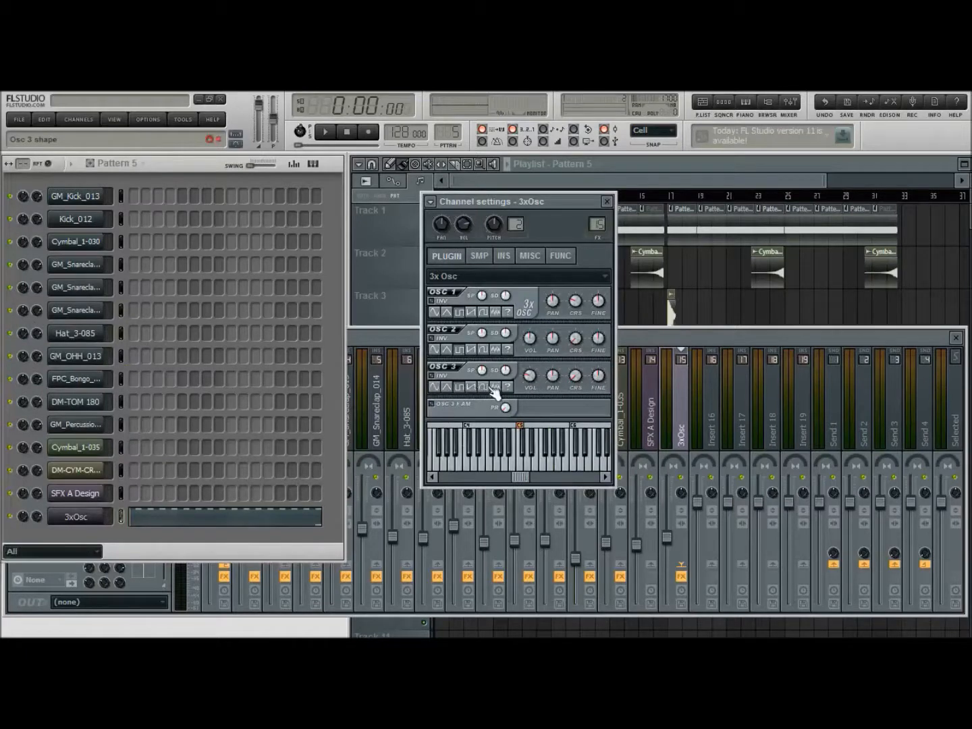
click(328, 137)
click(348, 133)
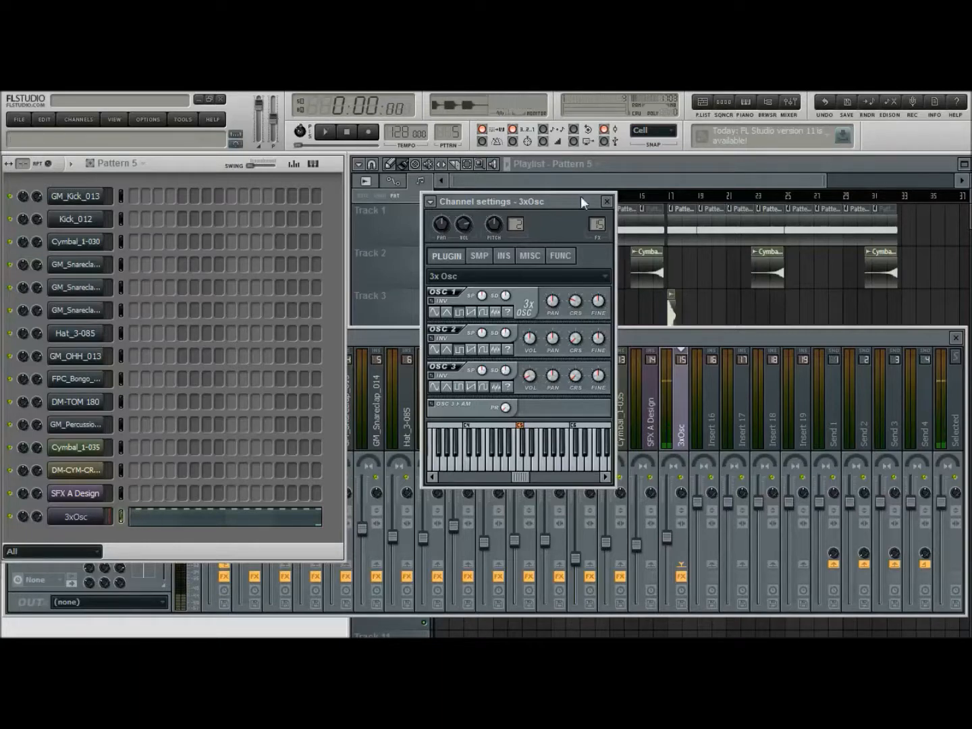
click(609, 203)
click(567, 334)
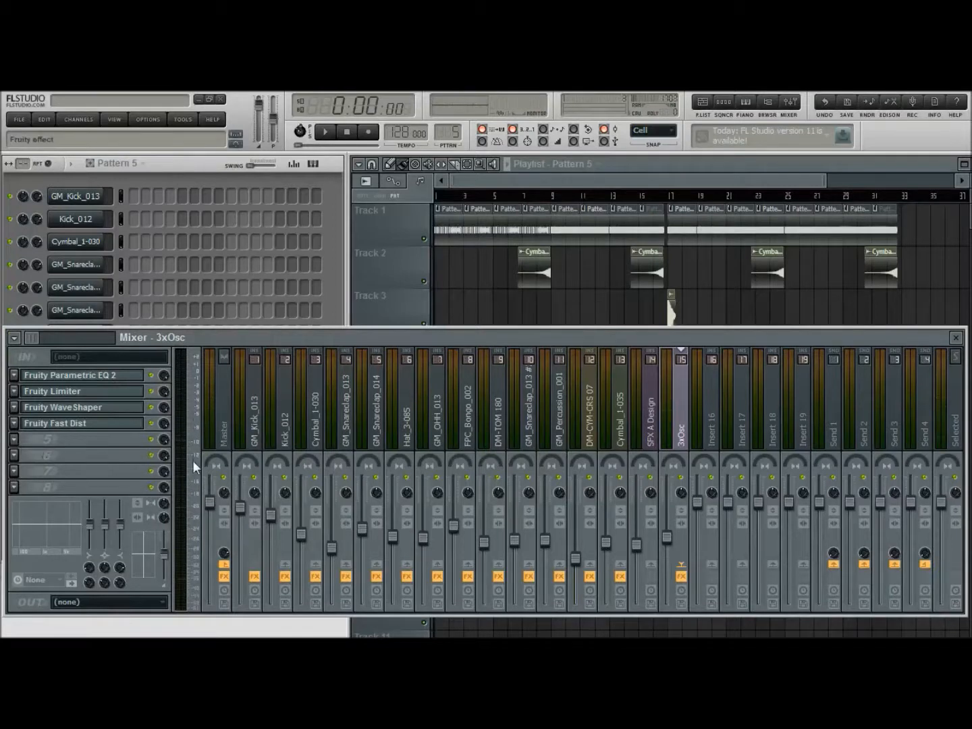
Add Fruity Delay 2 to the fifth effect slot of 3xOsc, reduce its mix level, and preview it in pattern and song mode
drag(287, 408, 373, 398)
drag(164, 439, 164, 449)
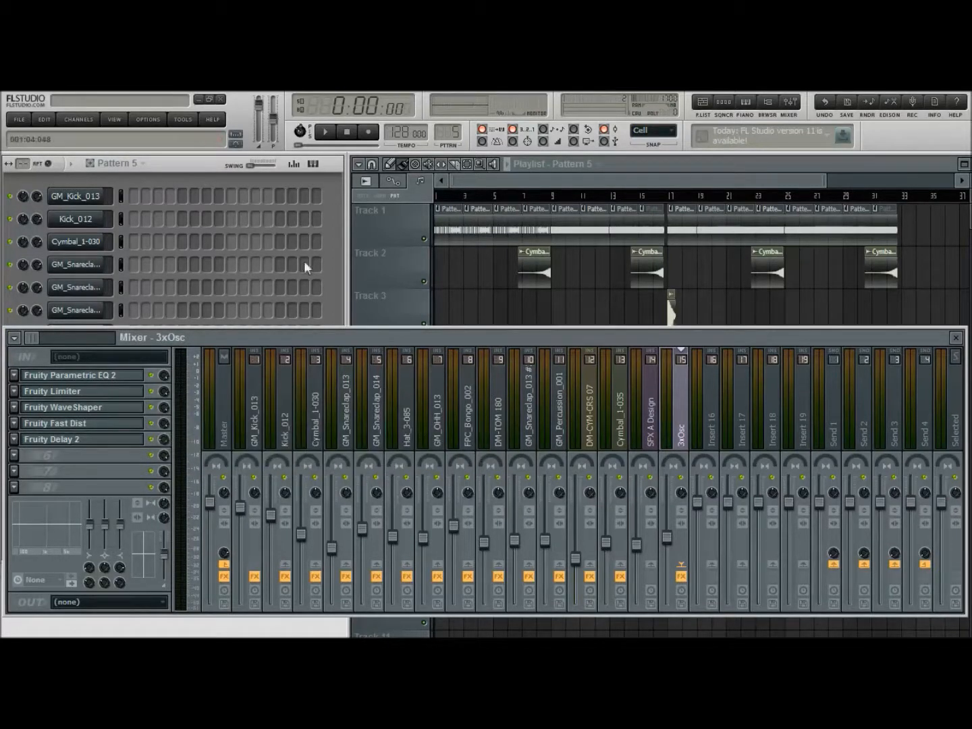
click(325, 136)
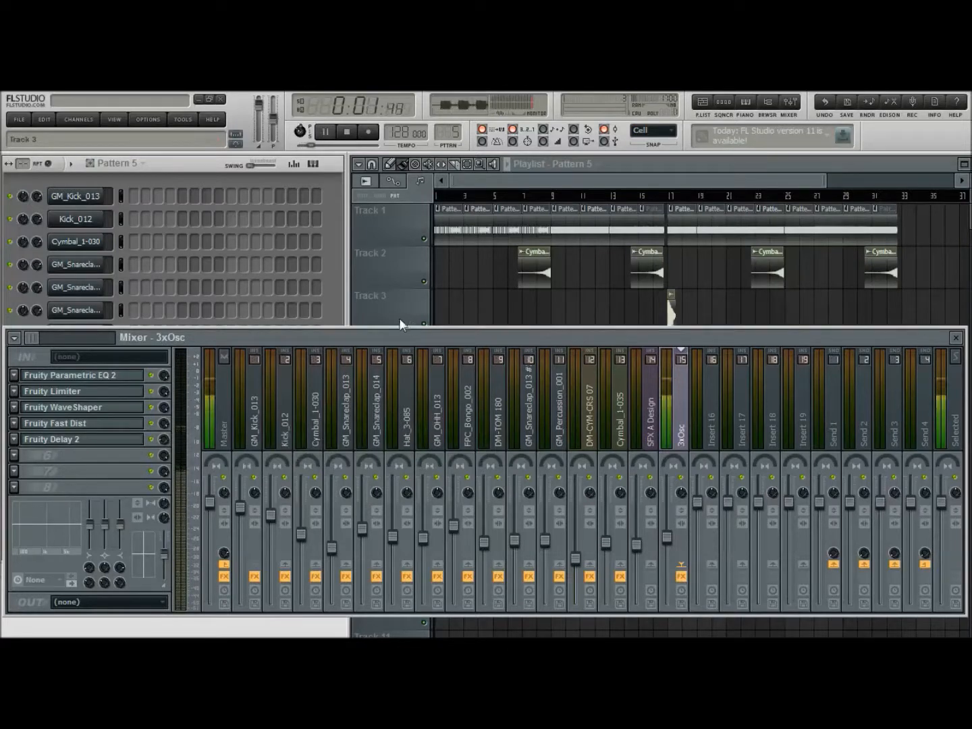
click(348, 131)
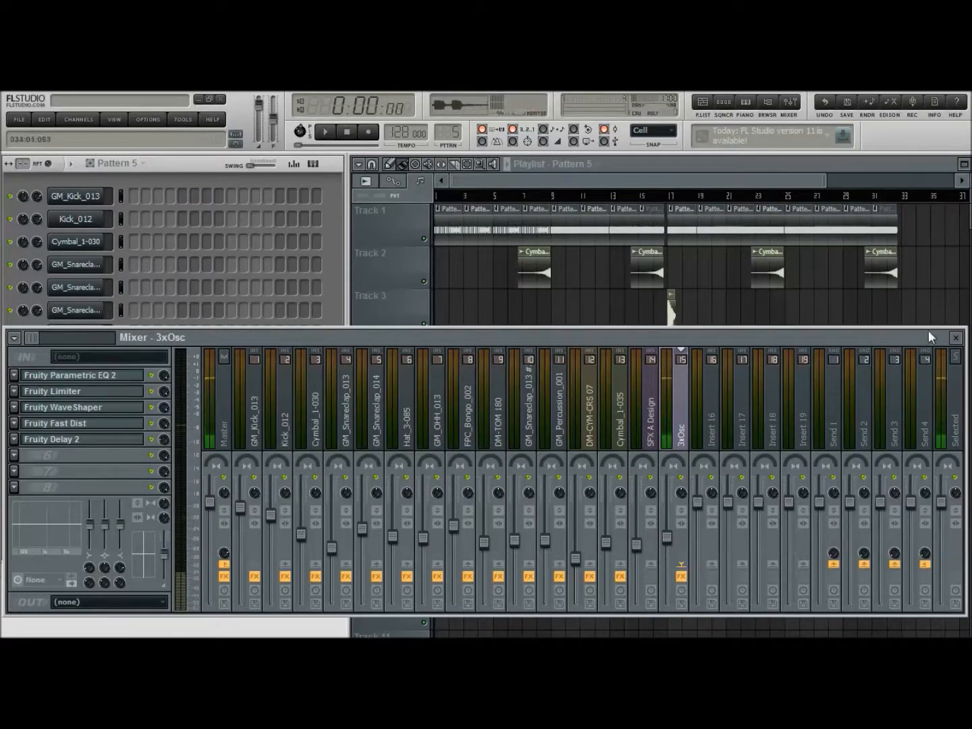
click(965, 339)
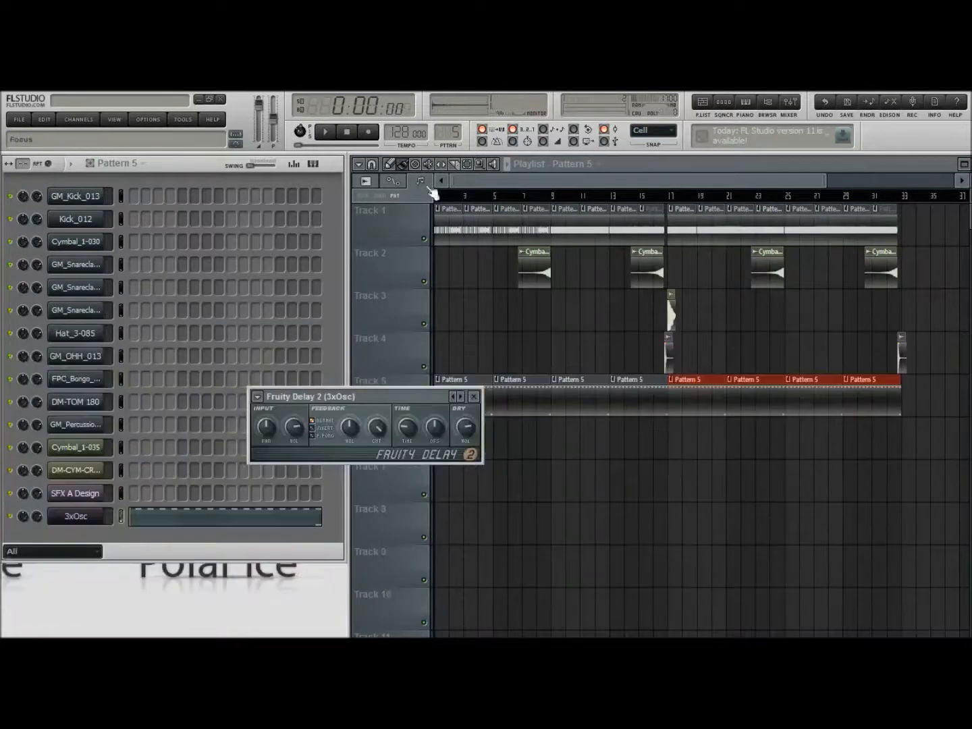
click(474, 396)
click(347, 132)
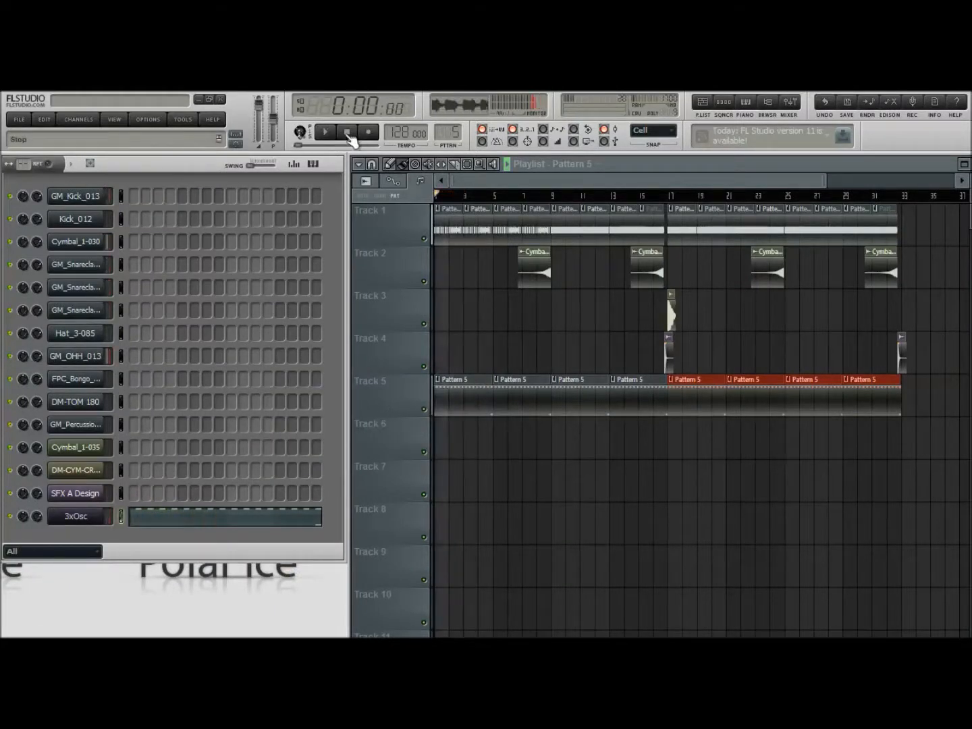
Add Fruity Free Filter as a high-pass filter to the sixth effect slot of 3xOsc and create an automation clip for its frequency
click(791, 103)
drag(648, 338, 661, 353)
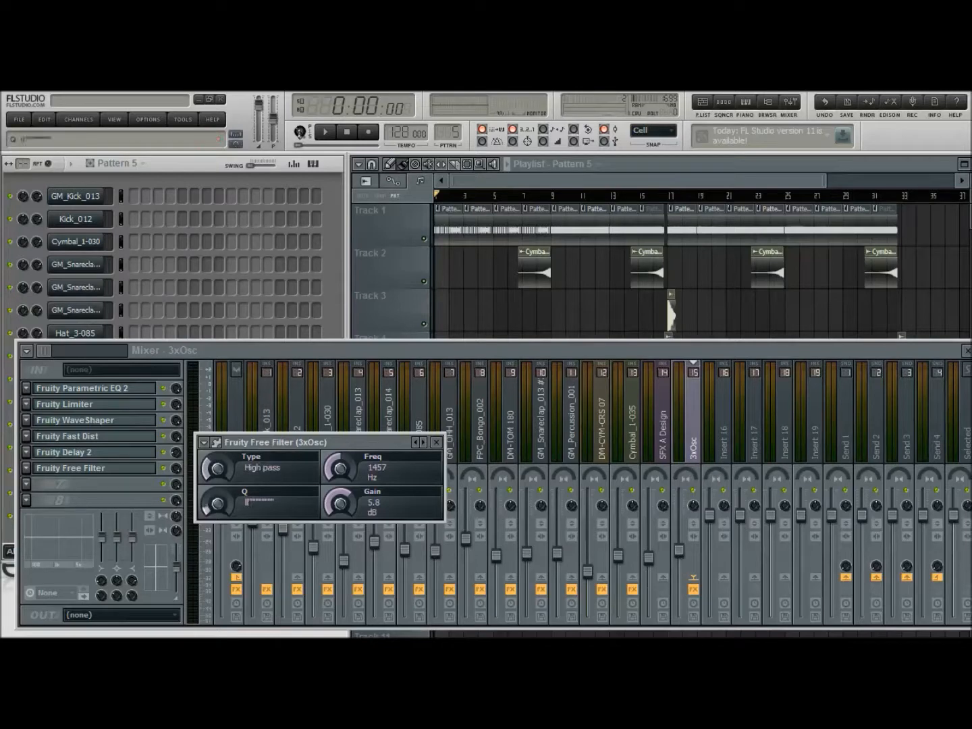
right_click(341, 465)
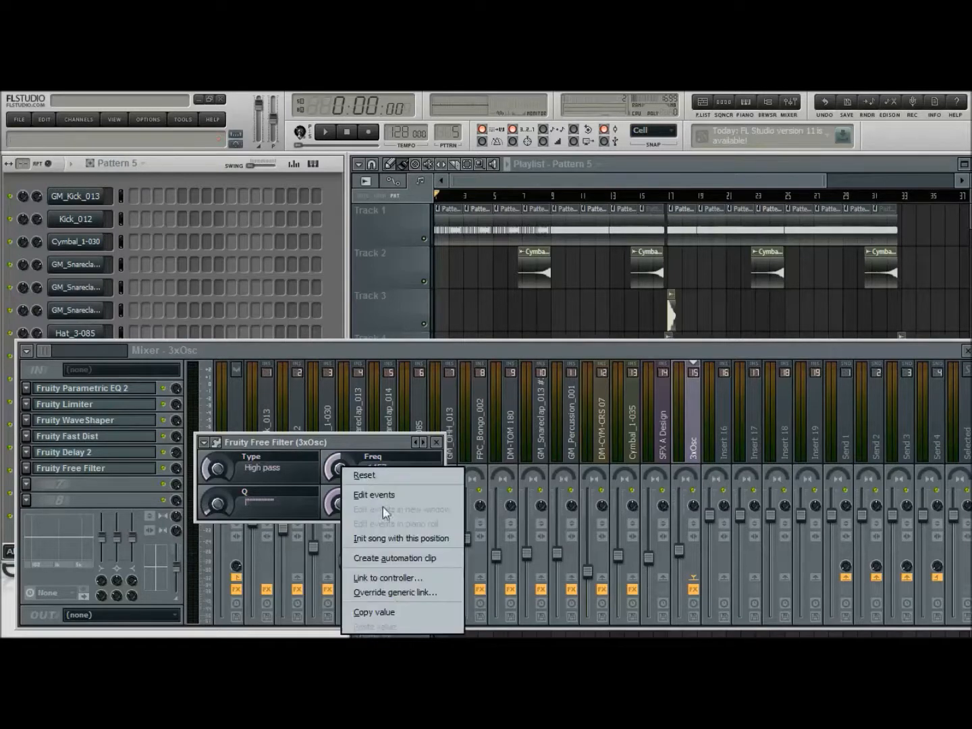
click(385, 557)
click(437, 443)
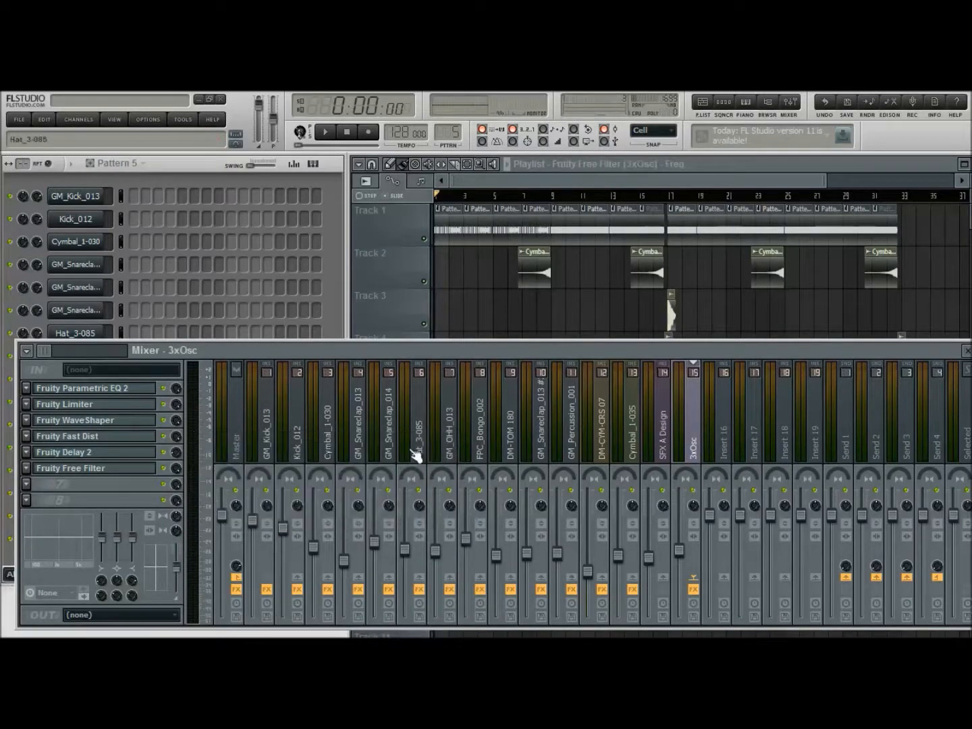
click(968, 351)
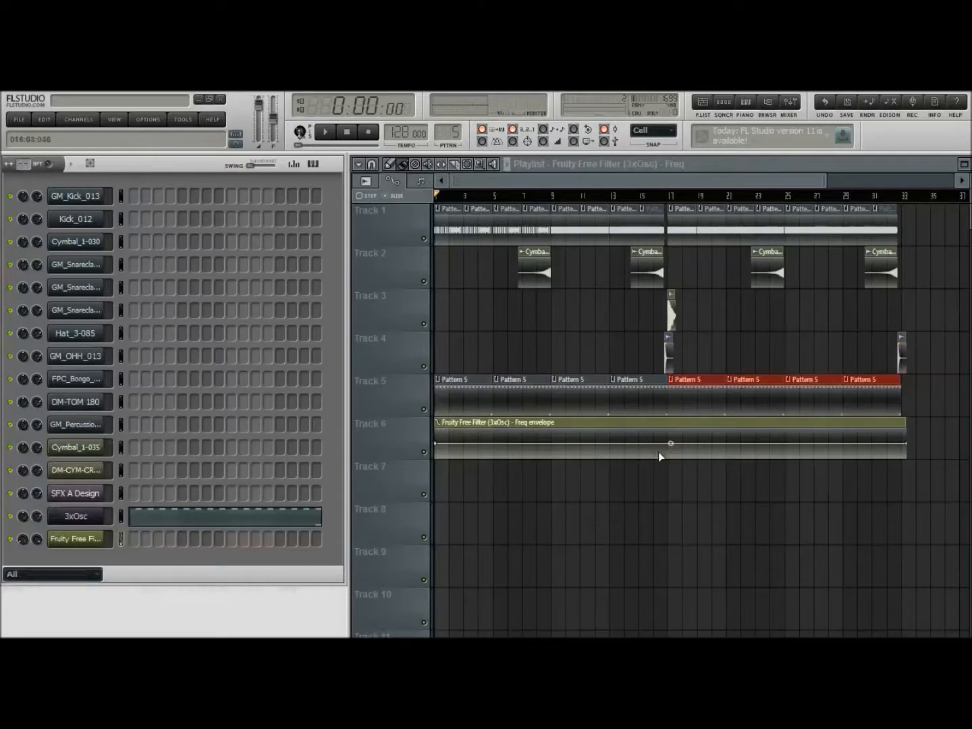
Shape the filter frequency automation to drop vertically to minimum at bar 17 and stay there until the clip's end
right_click(667, 450)
drag(668, 450, 667, 464)
right_click(667, 453)
drag(904, 444, 905, 456)
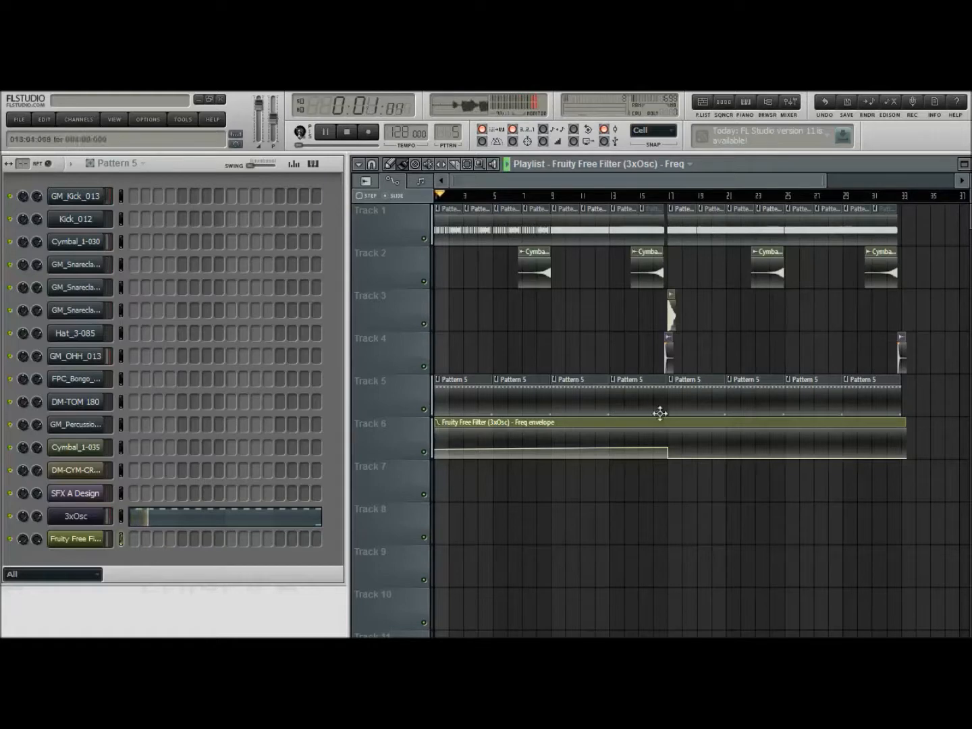
Lower the filter frequency automation point just before the drop at bar 17 so the first section slopes gently downward
drag(670, 446, 668, 449)
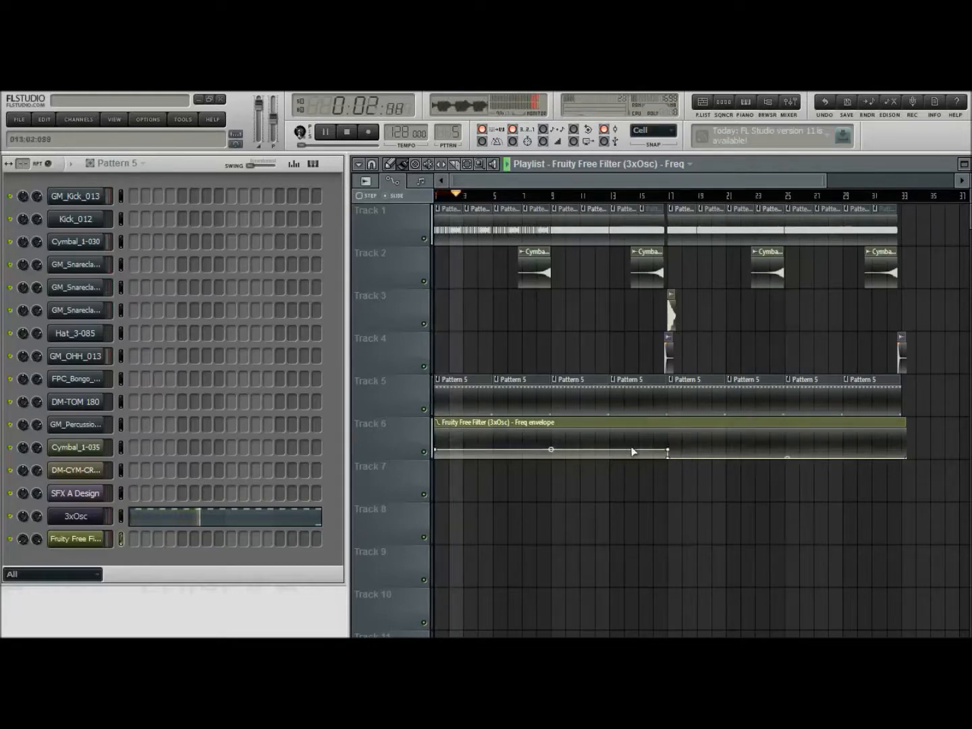
drag(669, 451, 668, 452)
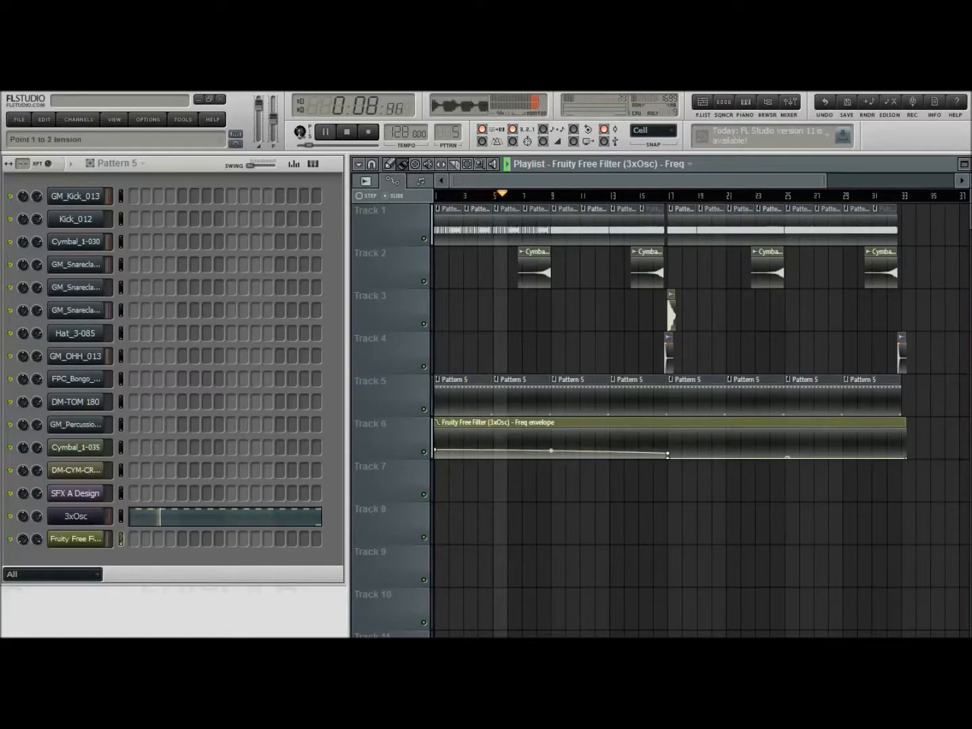
Raise the low slide note at the end of bar 4 in Pattern 5's 3xOsc part to C3 and return to the playlist
double_click(470, 402)
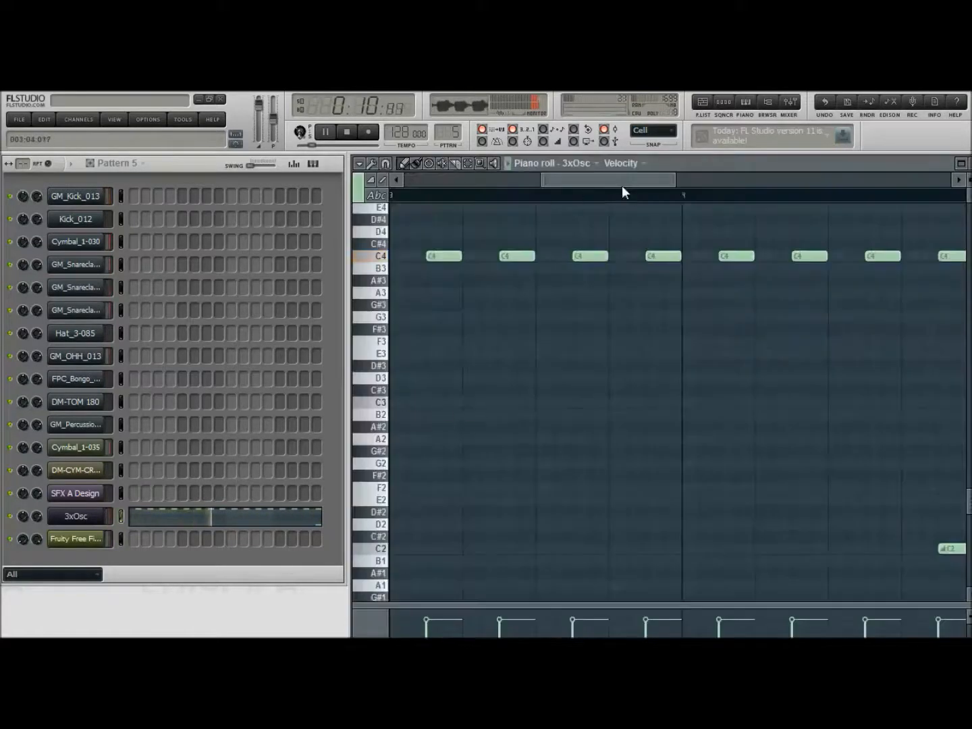
drag(863, 552, 844, 400)
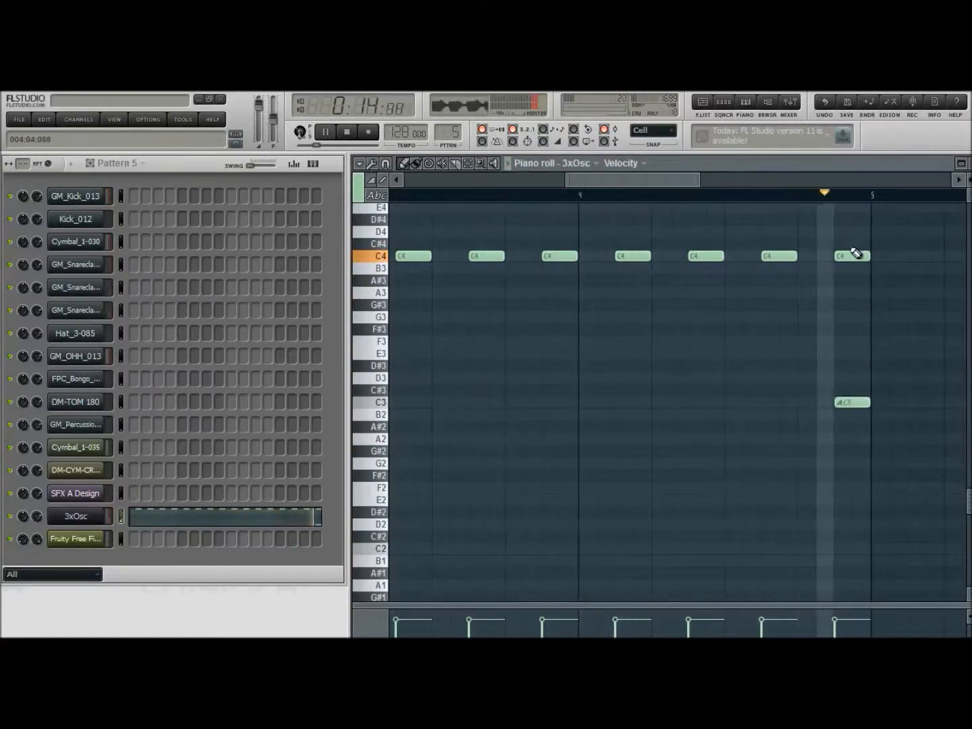
key(F5)
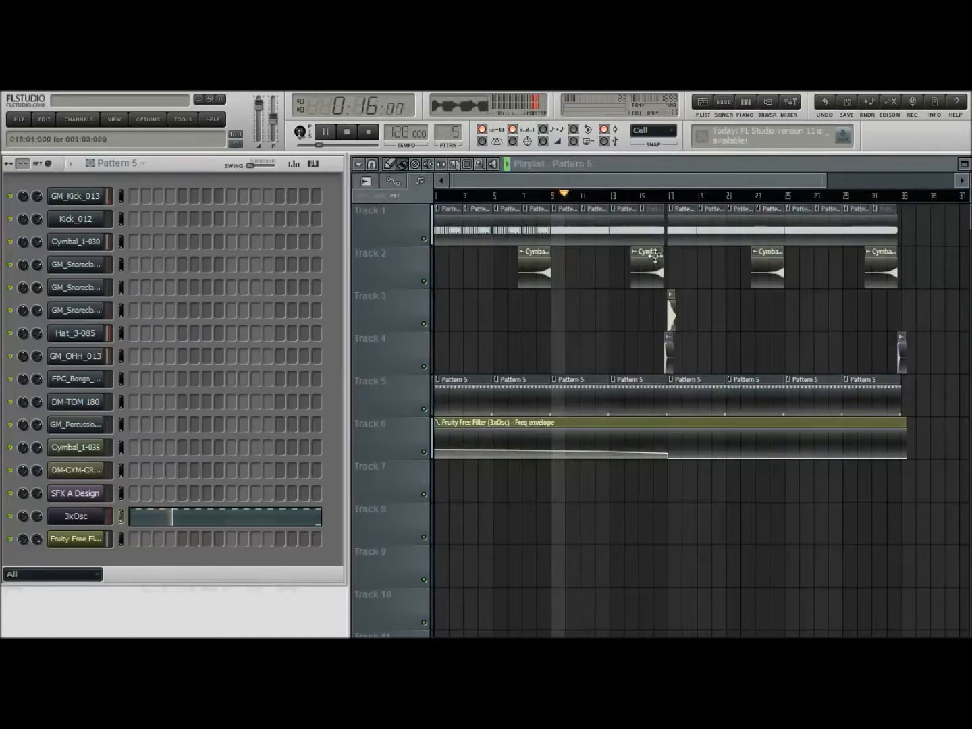
Shorten the Pattern 5 clip before bar 17 on Track 5 to end where the SFX A Design clip starts, and stop playback
drag(454, 179, 547, 183)
drag(553, 184, 586, 183)
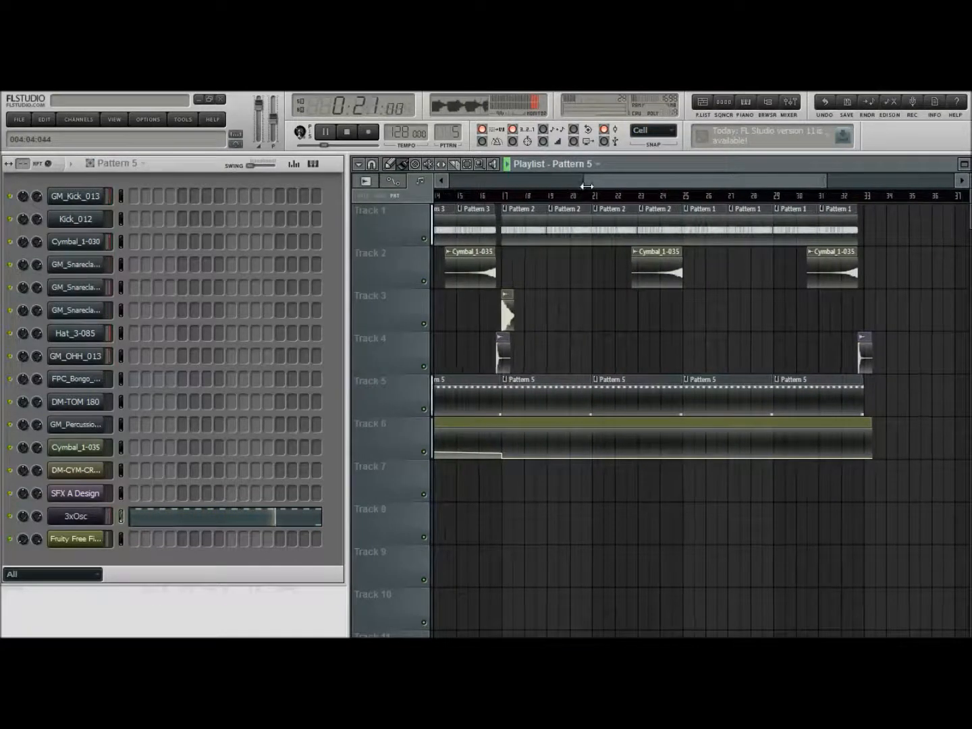
drag(827, 180, 632, 181)
drag(763, 395, 738, 392)
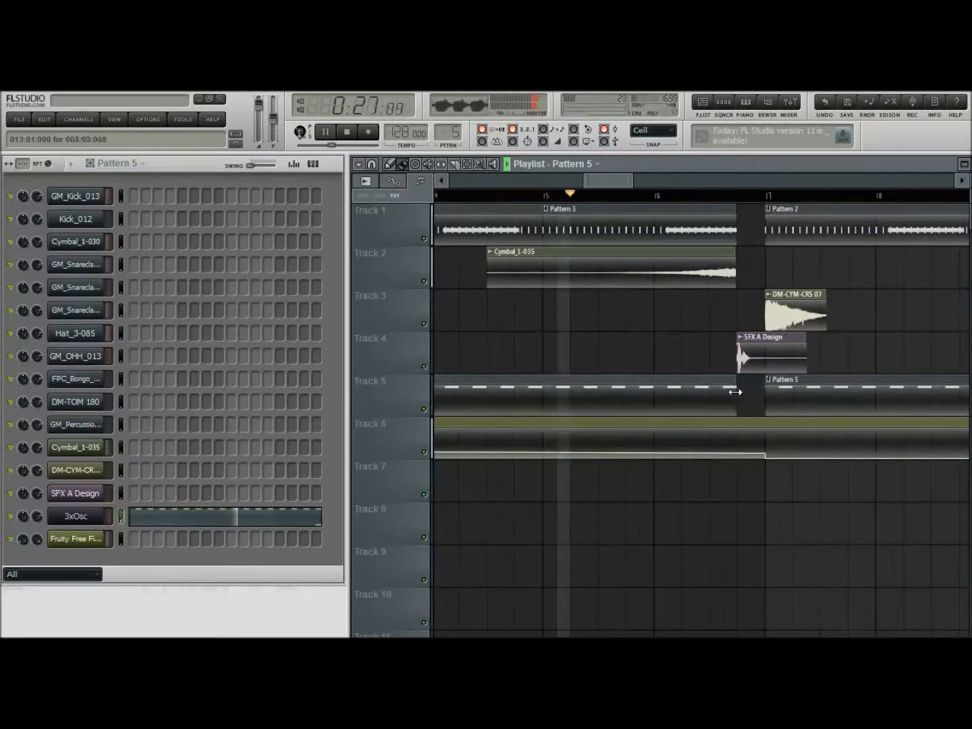
drag(630, 180, 795, 180)
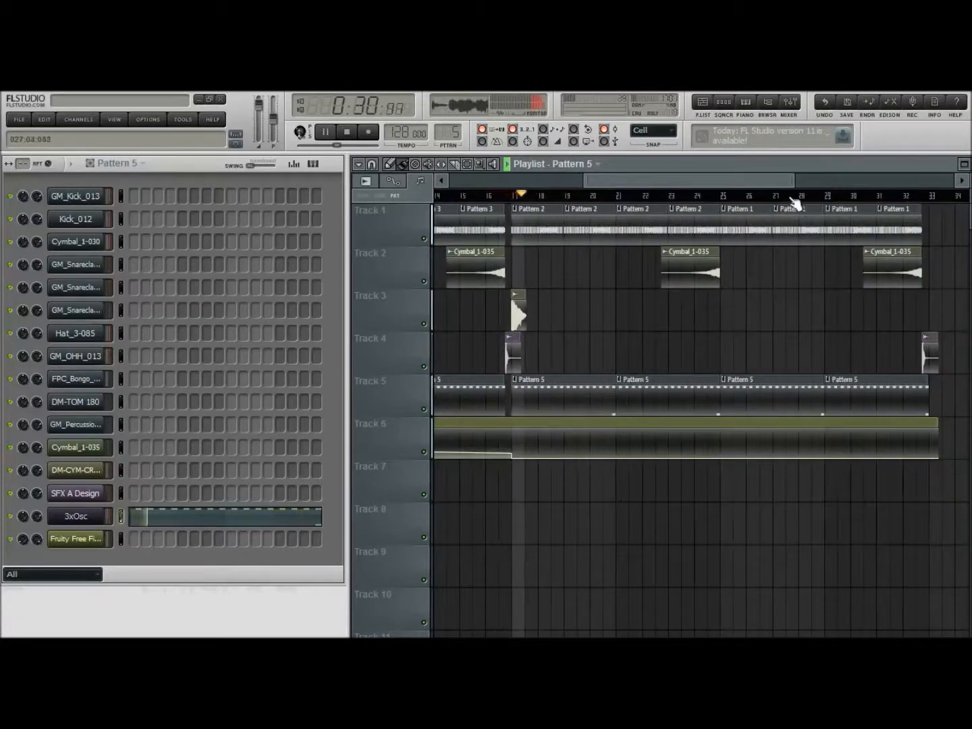
drag(795, 181, 809, 181)
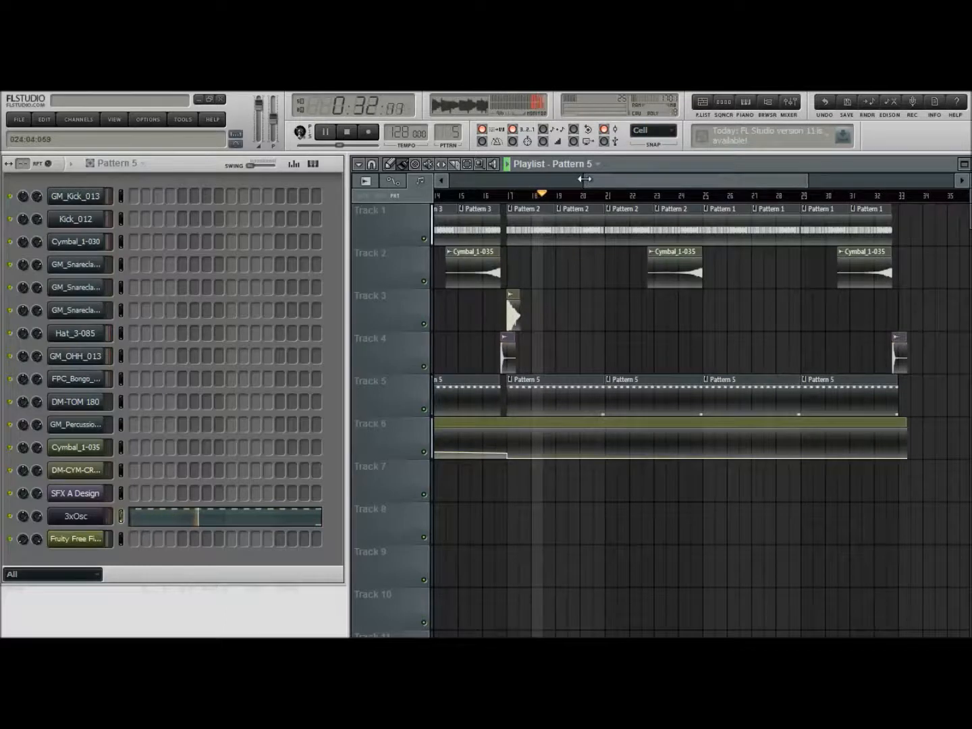
drag(587, 180, 451, 179)
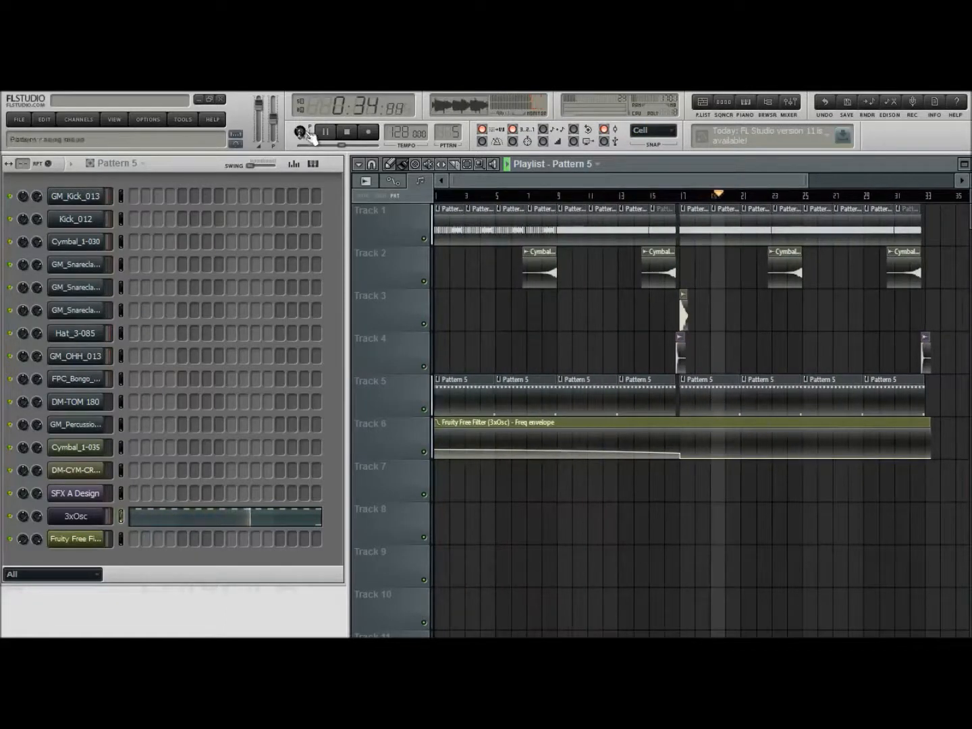
click(348, 133)
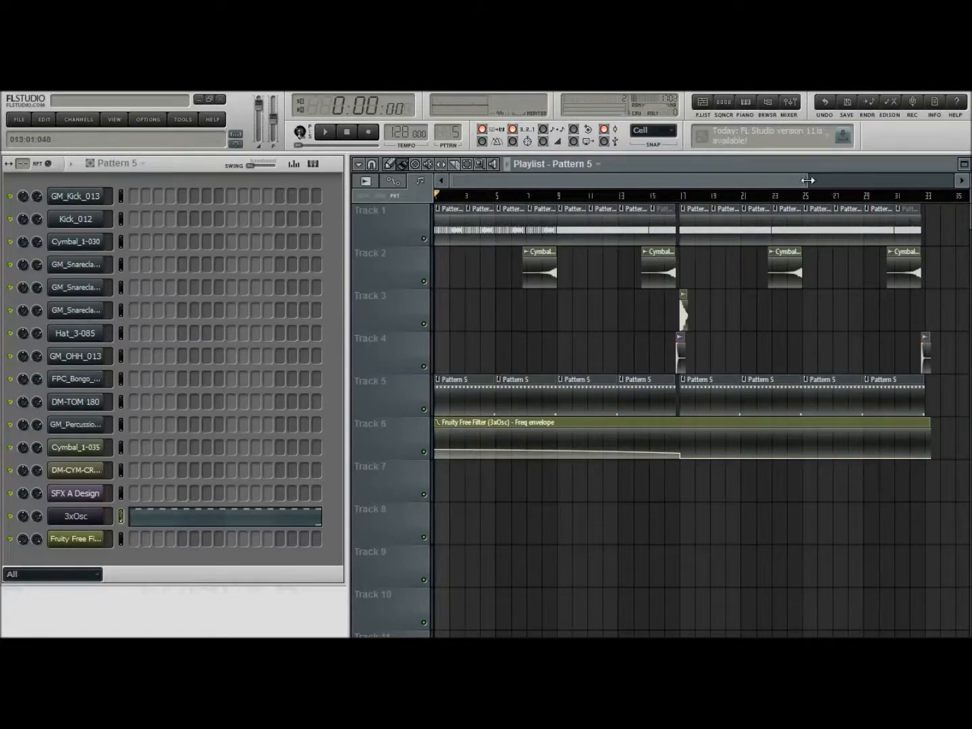
drag(811, 182, 822, 182)
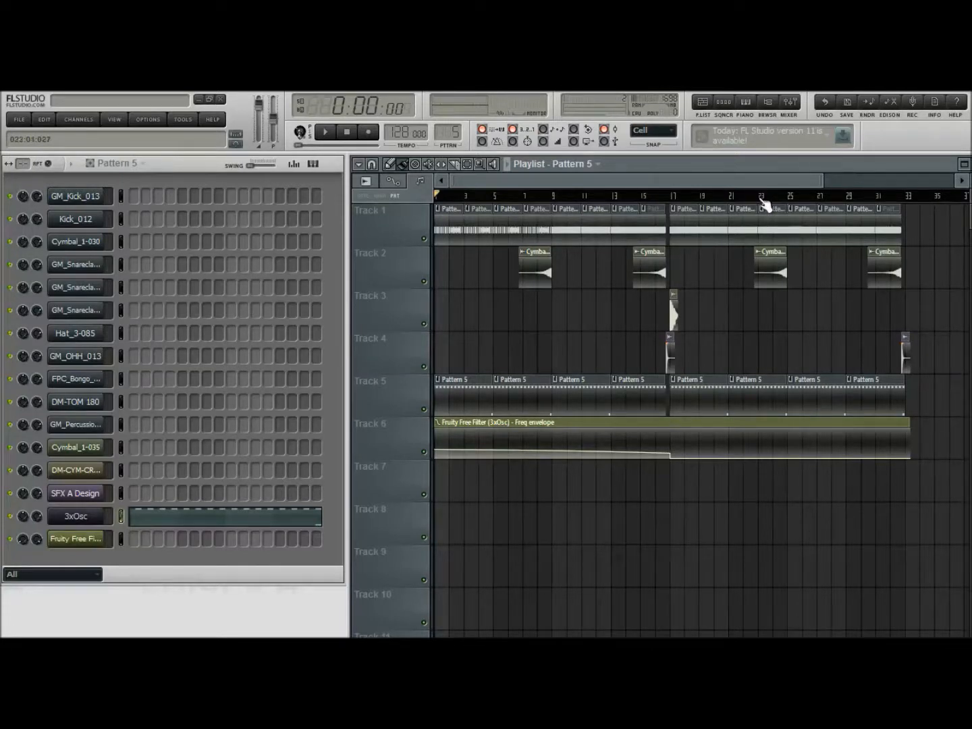
drag(821, 181, 804, 179)
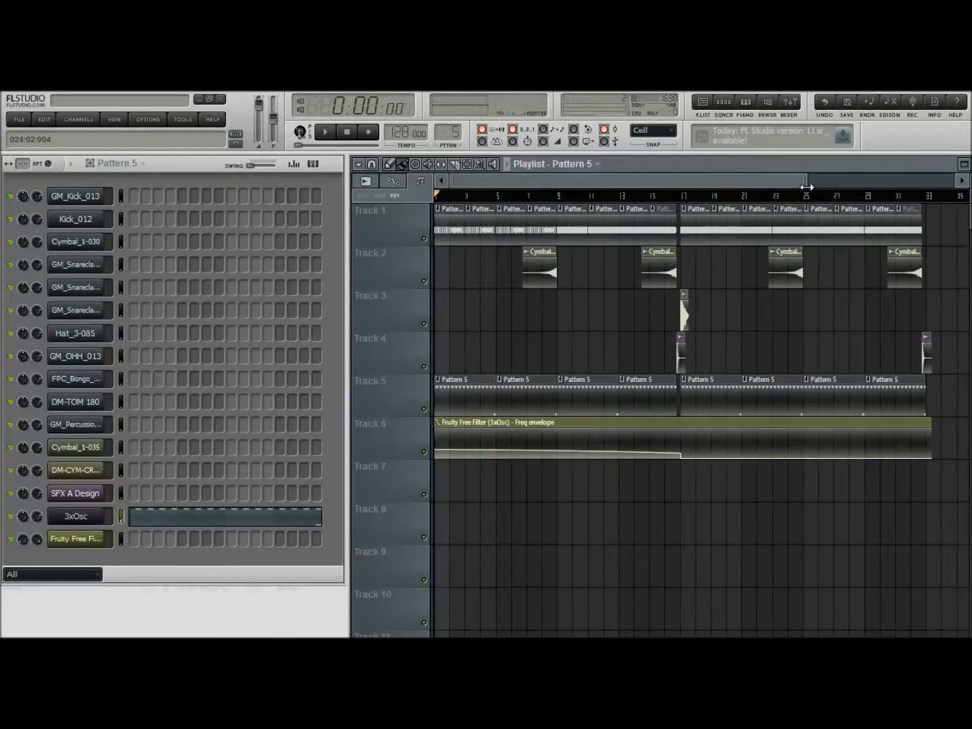
drag(807, 187, 794, 188)
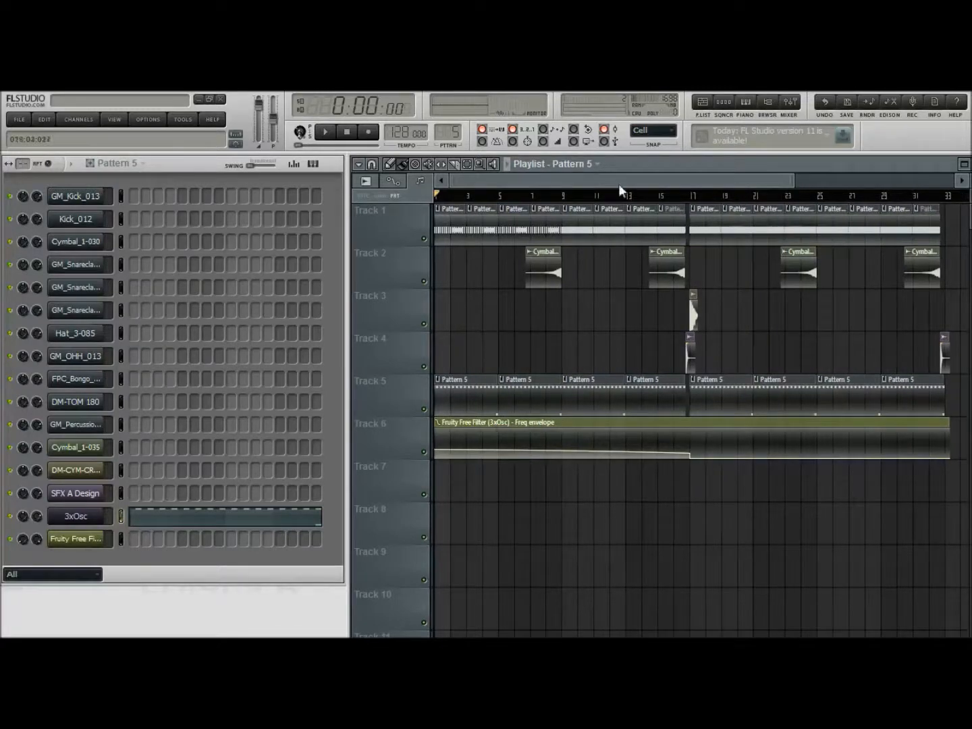